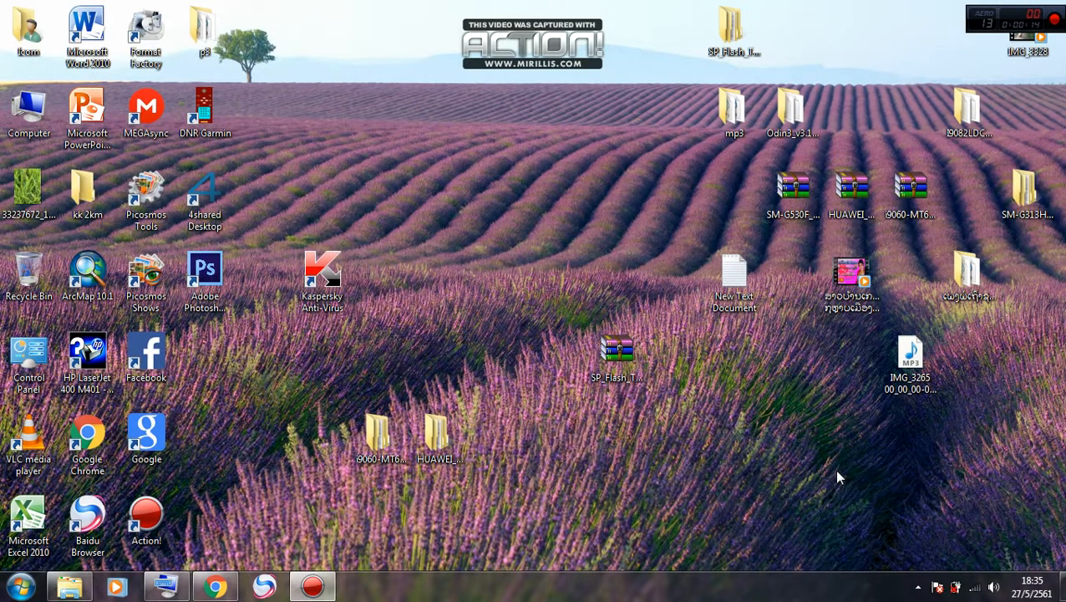
pyautogui.rightClick(443, 121)
pyautogui.click(470, 167)
pyautogui.rightClick(452, 153)
pyautogui.click(483, 199)
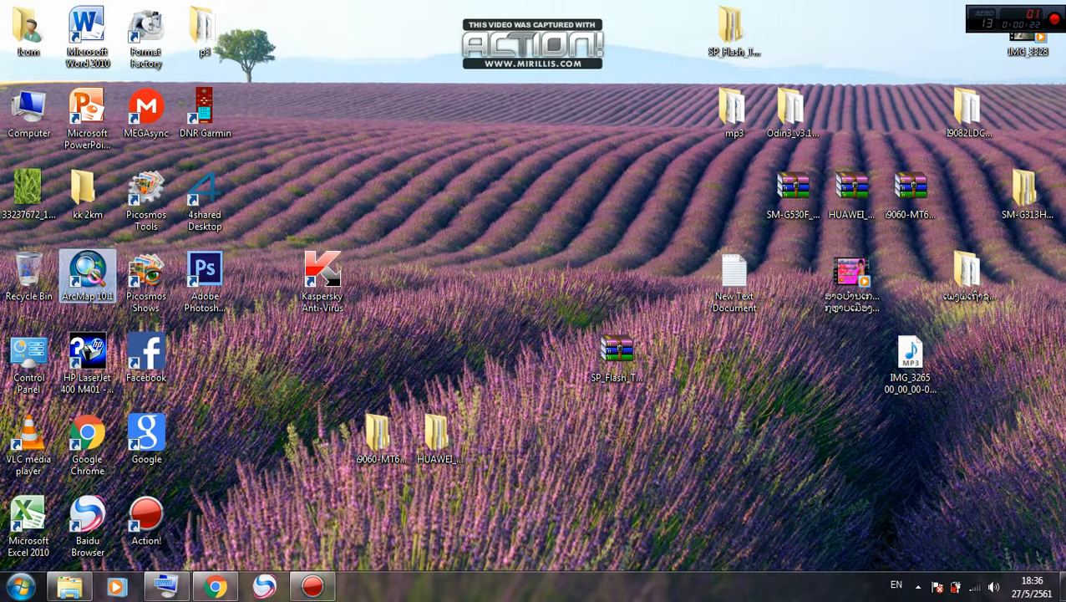
# - Launch ArcMap 10.1 from the desktop
pyautogui.rightClick(95, 285)
pyautogui.click(142, 180)
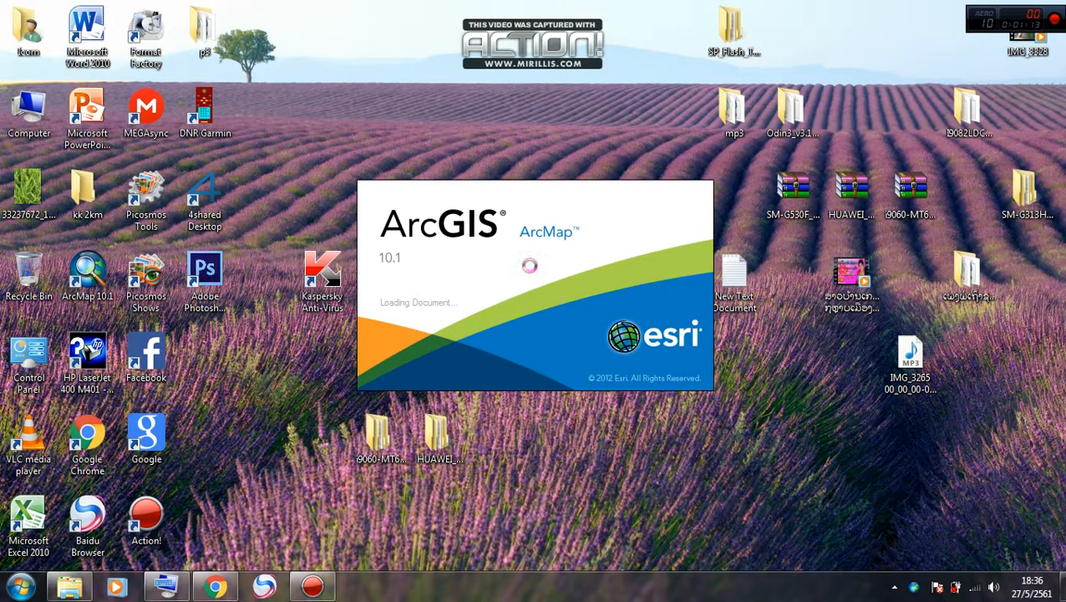
pyautogui.rightClick(523, 47)
pyautogui.click(556, 89)
pyautogui.rightClick(391, 63)
pyautogui.click(420, 108)
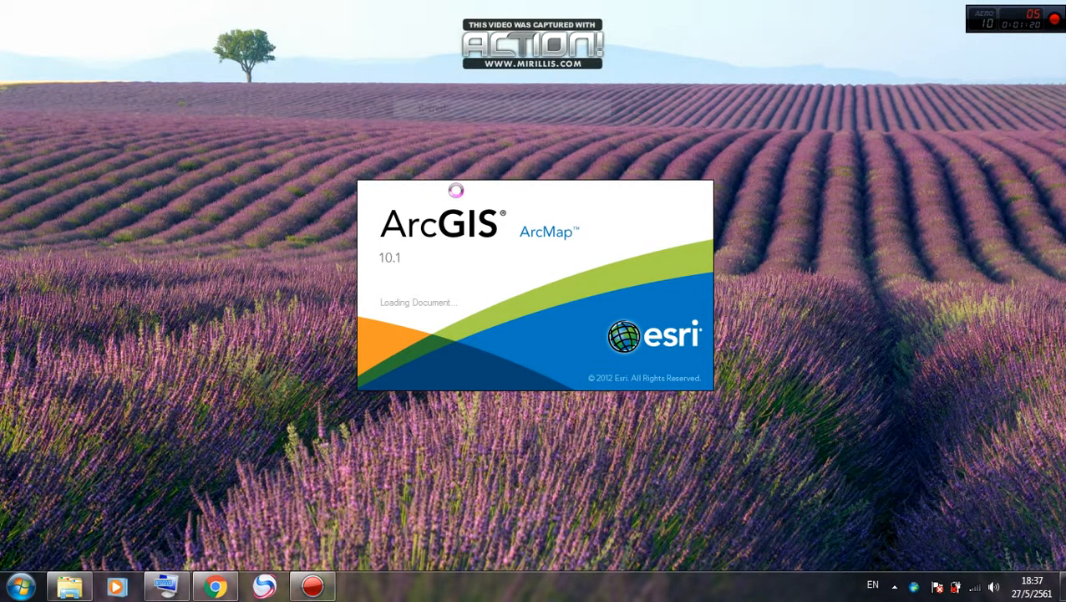
# - Switch to Chrome and close the Action! download page
pyautogui.click(216, 588)
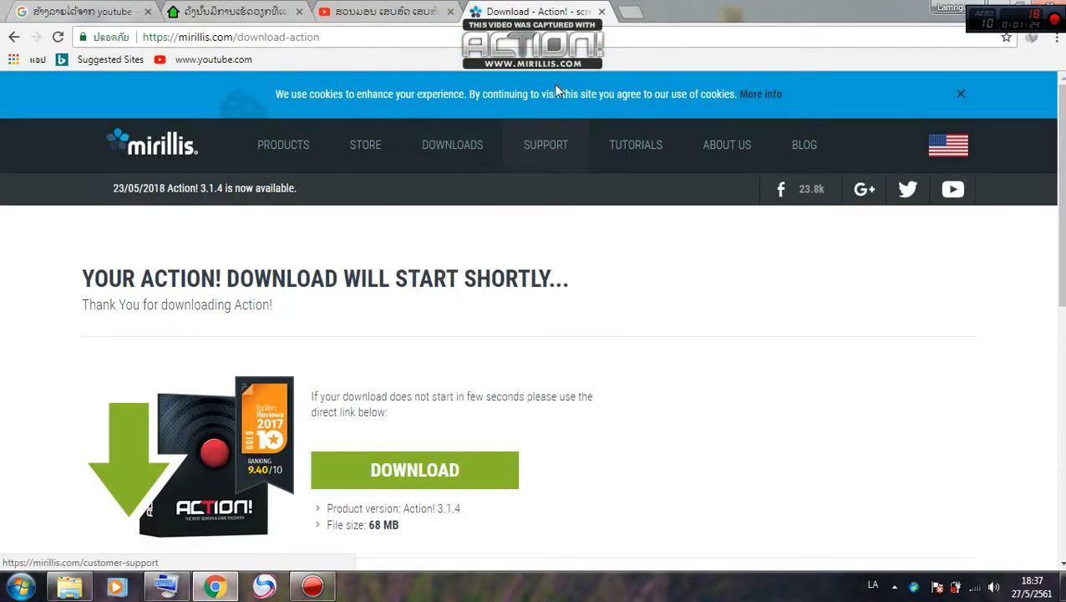
pyautogui.click(602, 13)
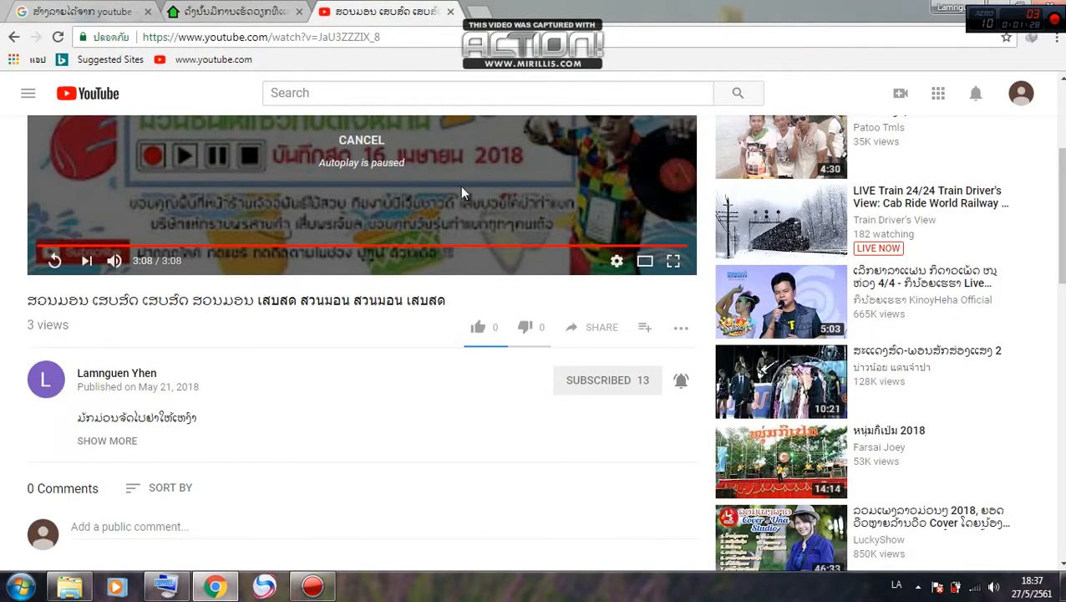
pyautogui.scroll(3, 650, 162)
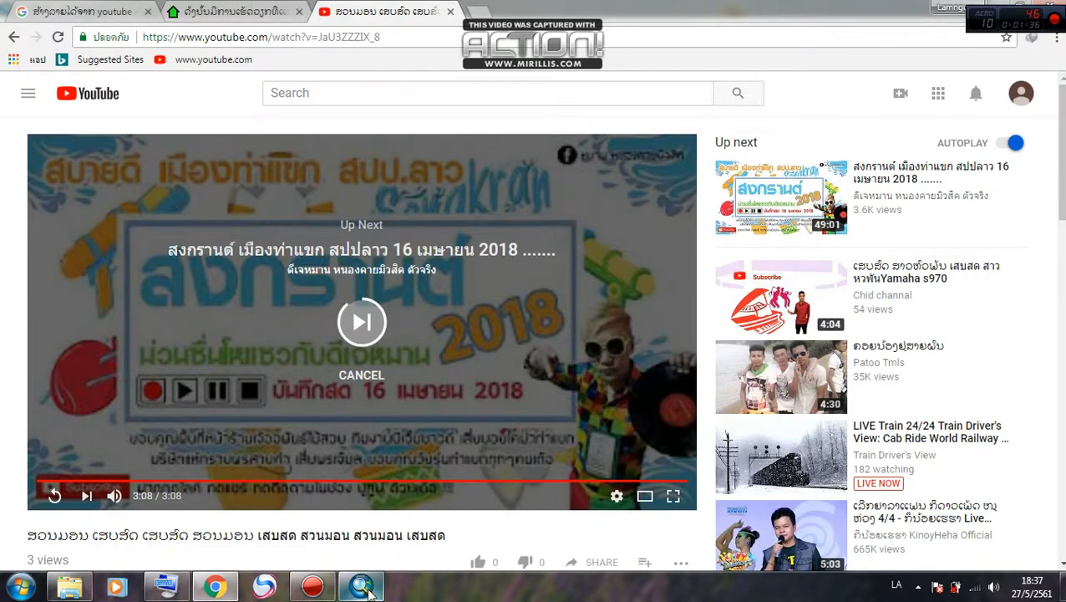
# - Switch to ArcMap and open the coordinate system settings in the data frame's properties
pyautogui.click(368, 590)
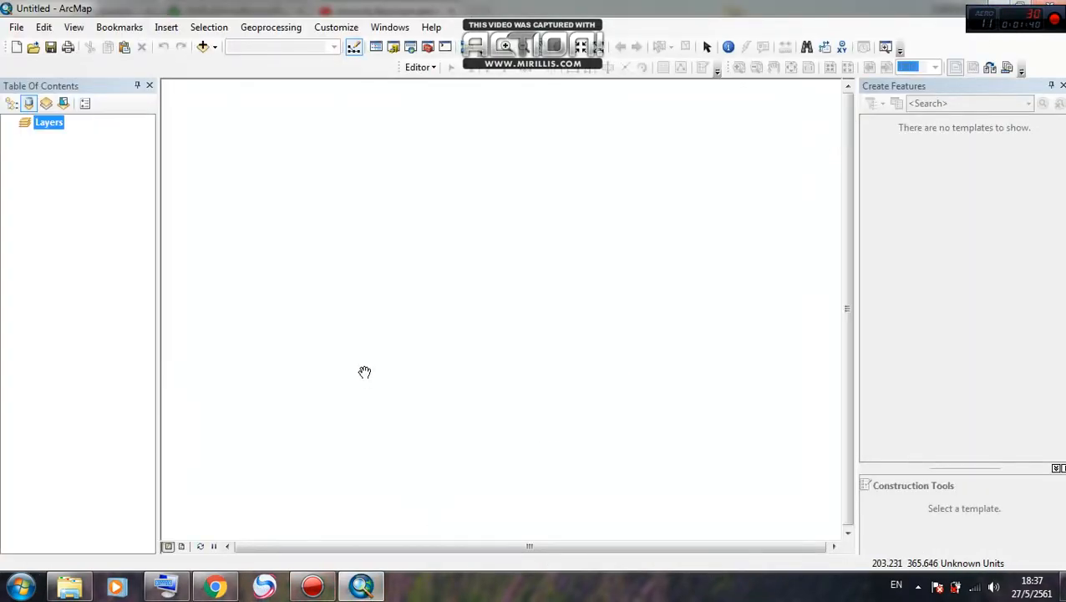
pyautogui.moveTo(364, 372); pyautogui.dragTo(367, 369)
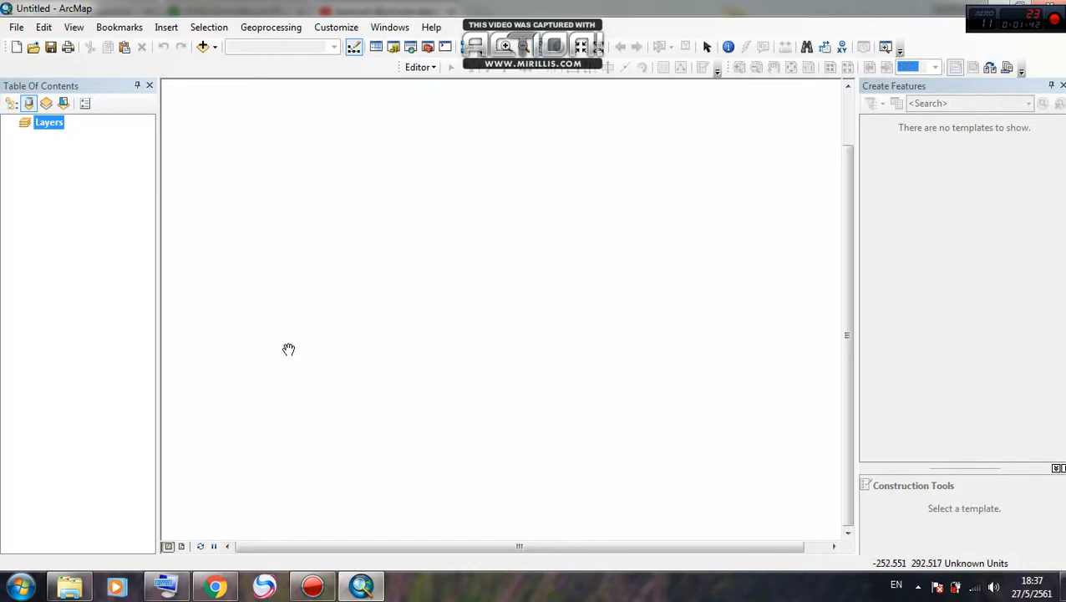
pyautogui.rightClick(324, 242)
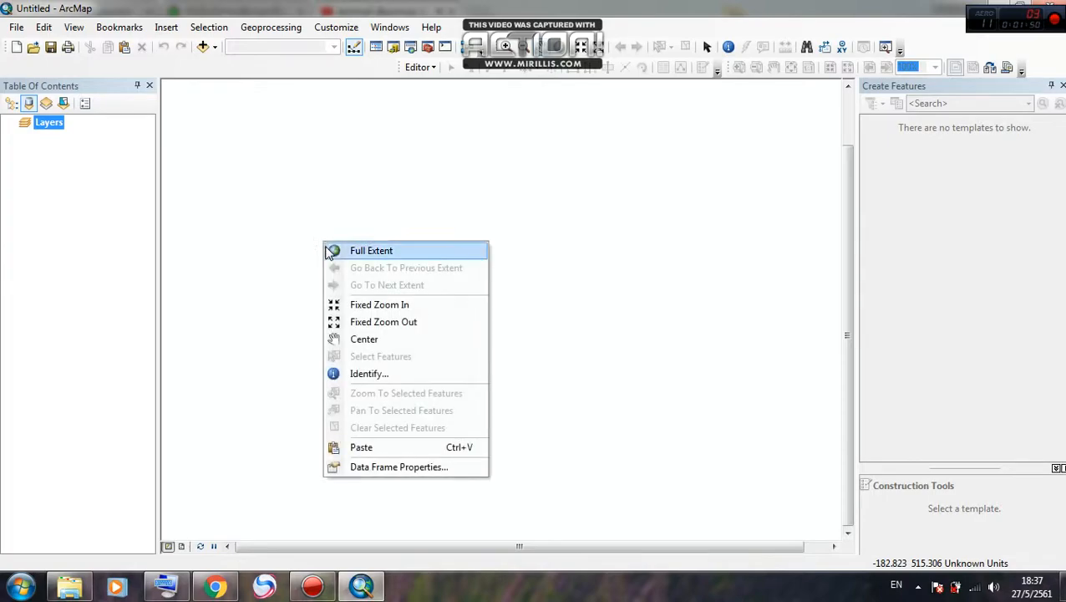
pyautogui.click(413, 467)
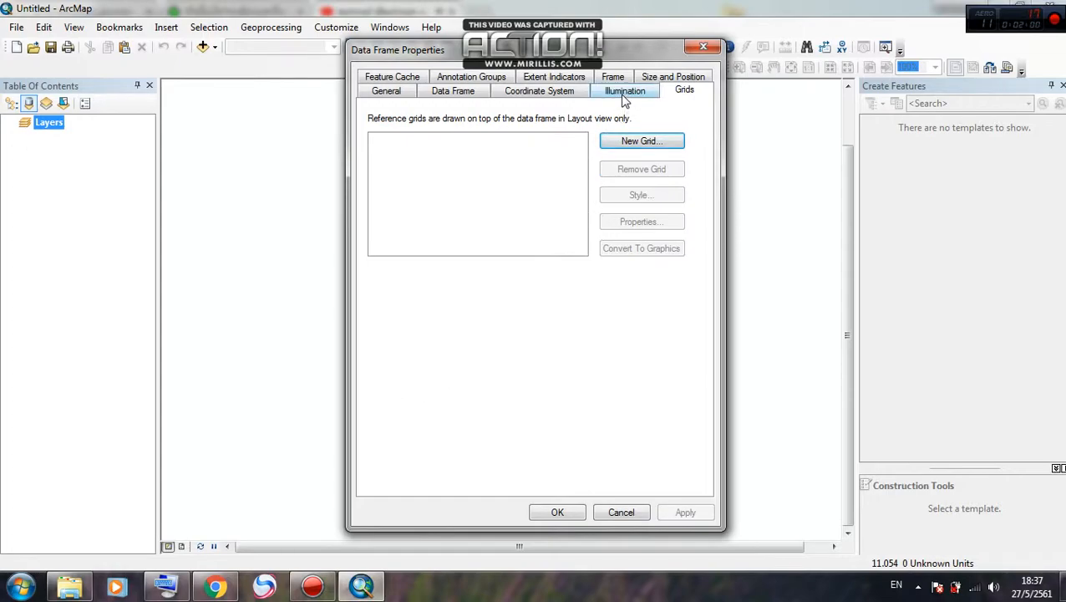
pyautogui.click(496, 77)
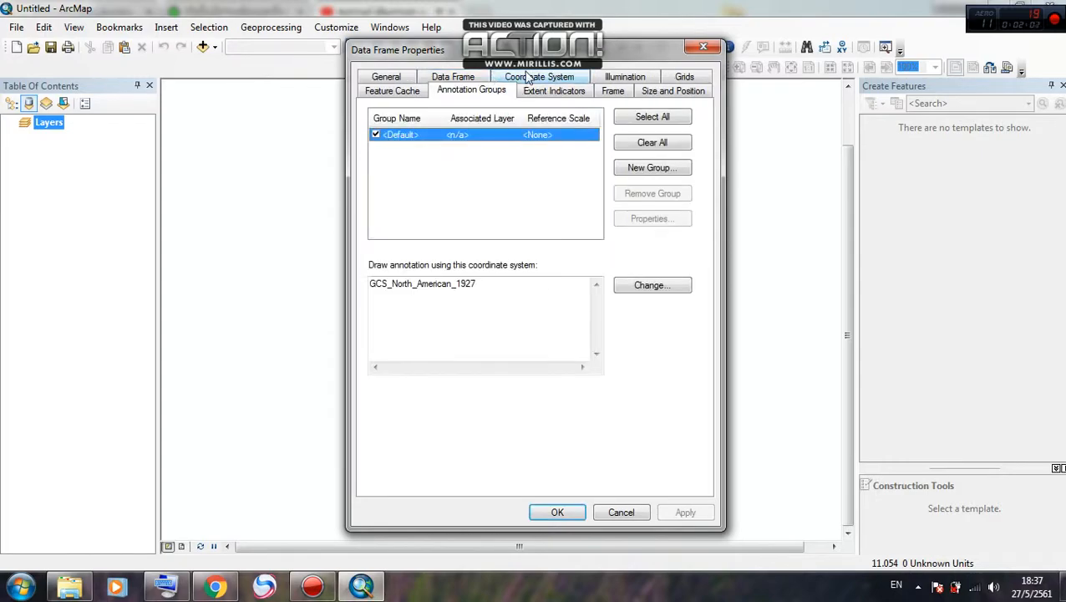
pyautogui.click(529, 77)
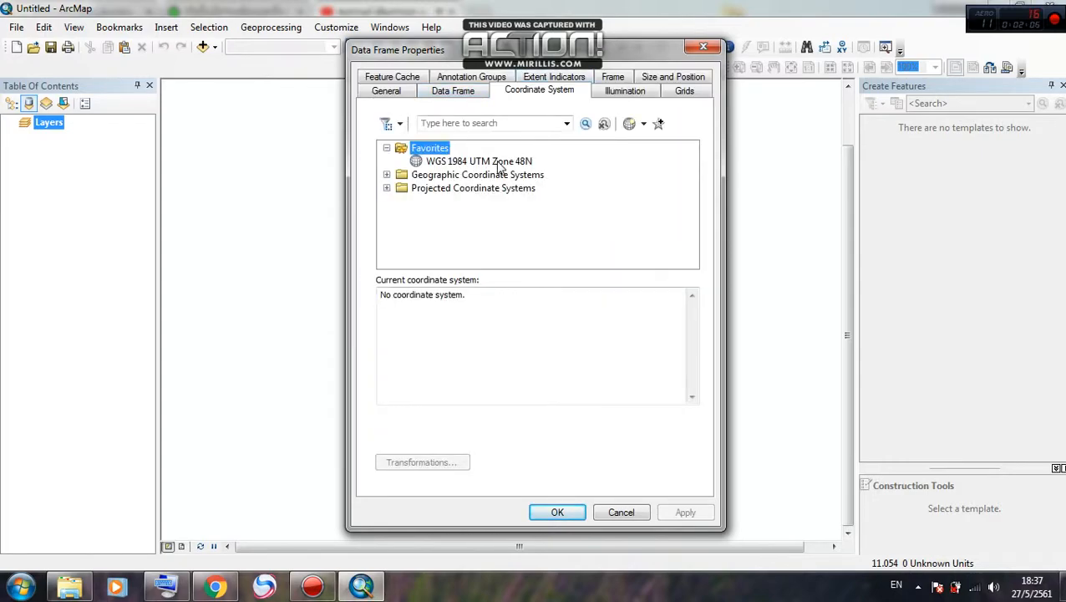
# - Browse the projected coordinate systems to the UTM group, WGS 1984, and expand Northern Hemisphere
pyautogui.click(387, 148)
pyautogui.click(387, 175)
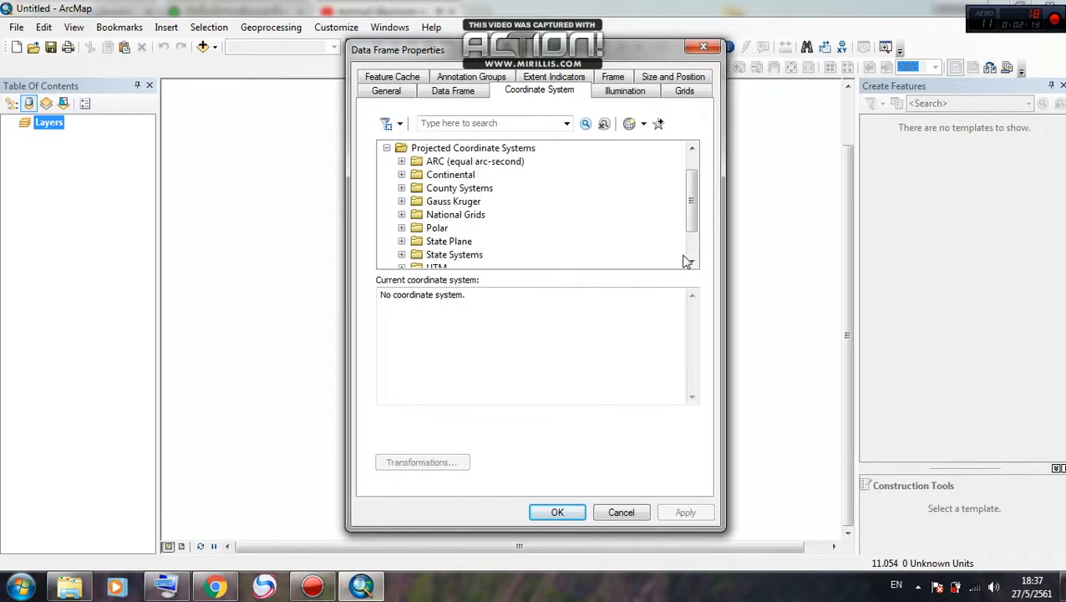
pyautogui.click(692, 261)
pyautogui.click(692, 261)
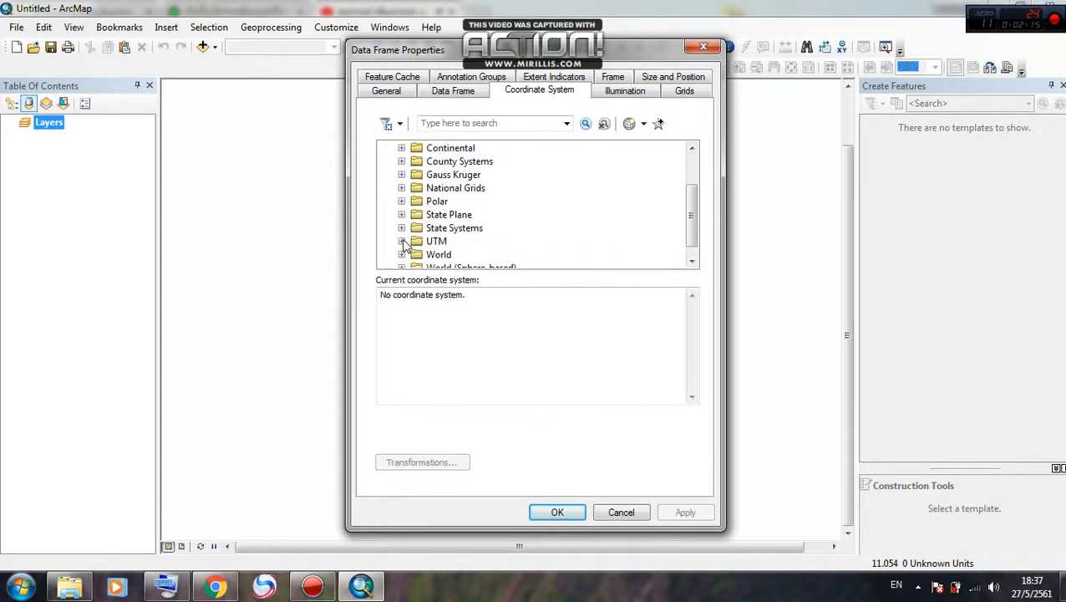
pyautogui.click(402, 242)
pyautogui.click(692, 261)
pyautogui.click(692, 262)
pyautogui.click(692, 262)
pyautogui.click(692, 261)
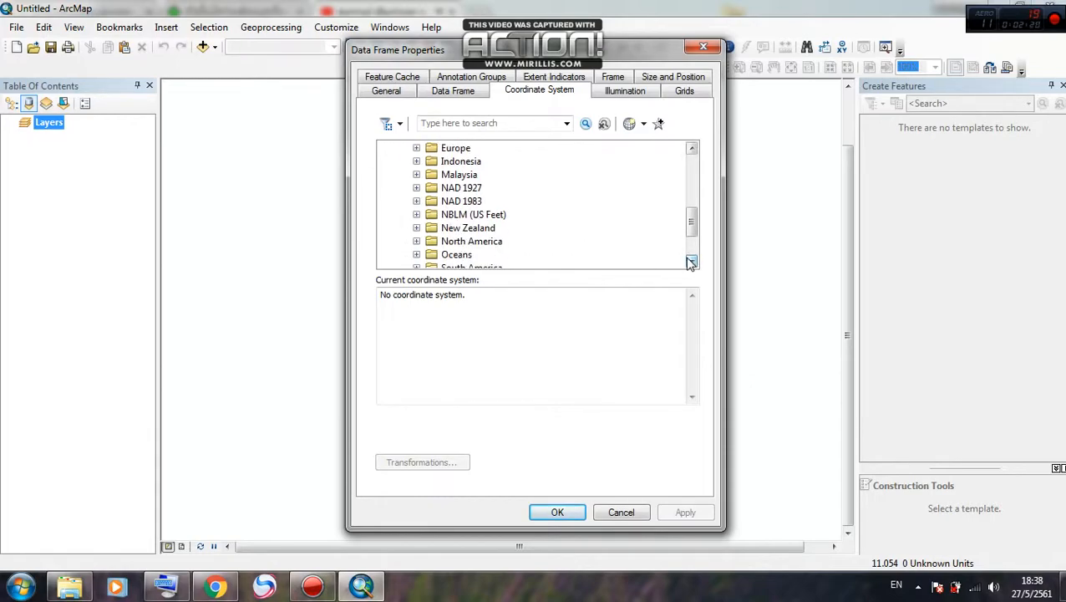
pyautogui.moveTo(693, 230); pyautogui.dragTo(692, 243)
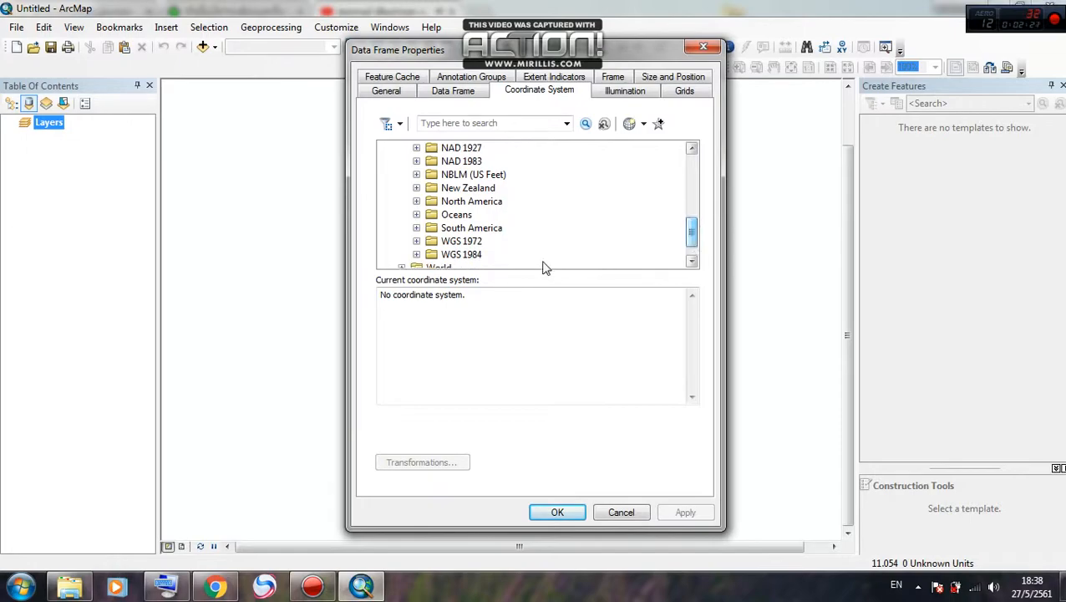
pyautogui.click(463, 255)
pyautogui.click(416, 254)
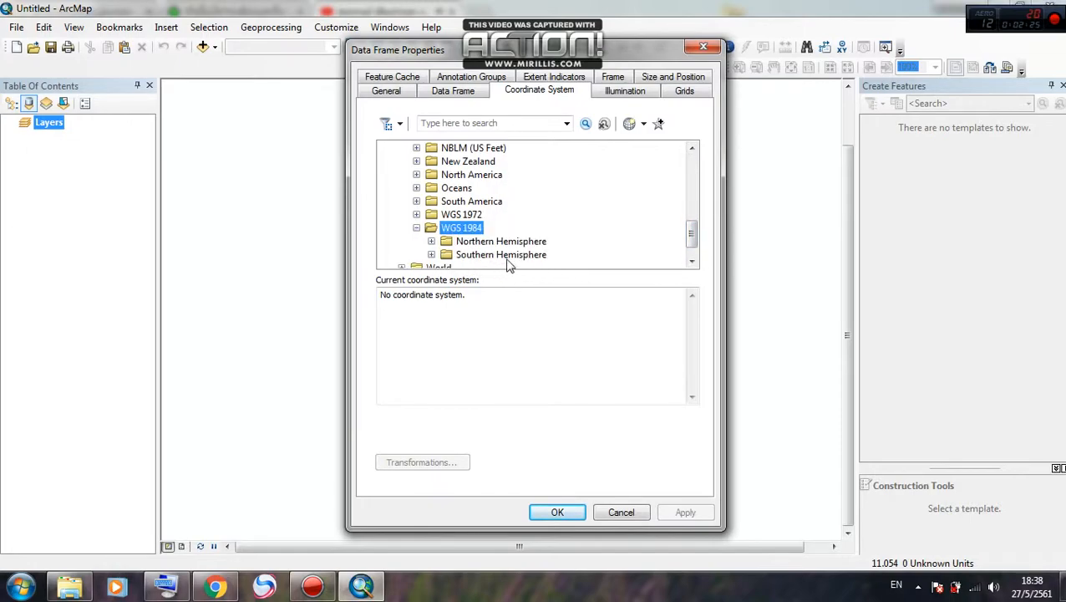
pyautogui.click(492, 244)
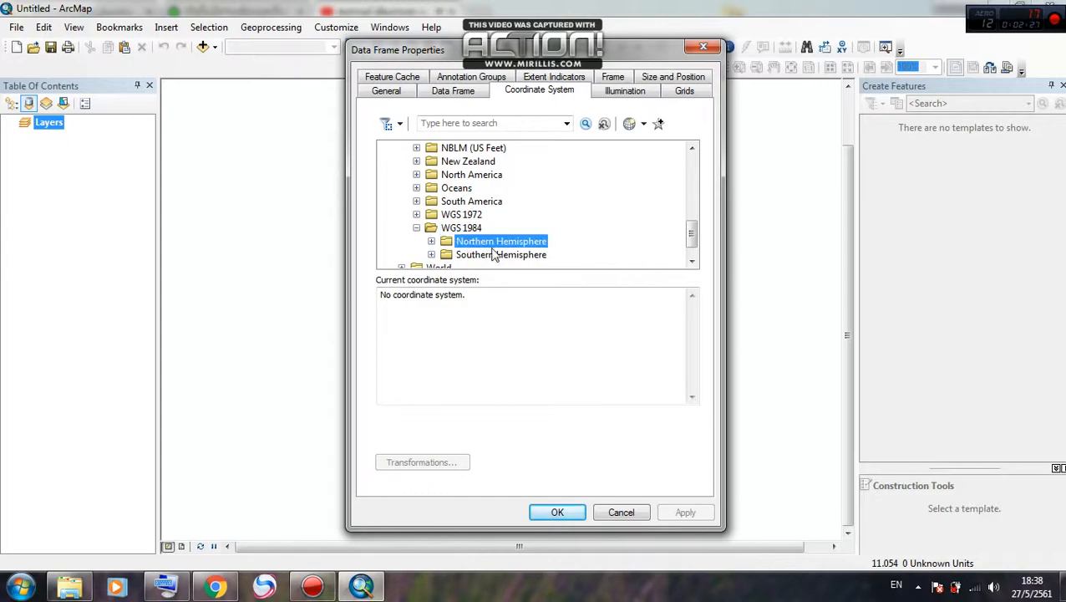
pyautogui.click(431, 242)
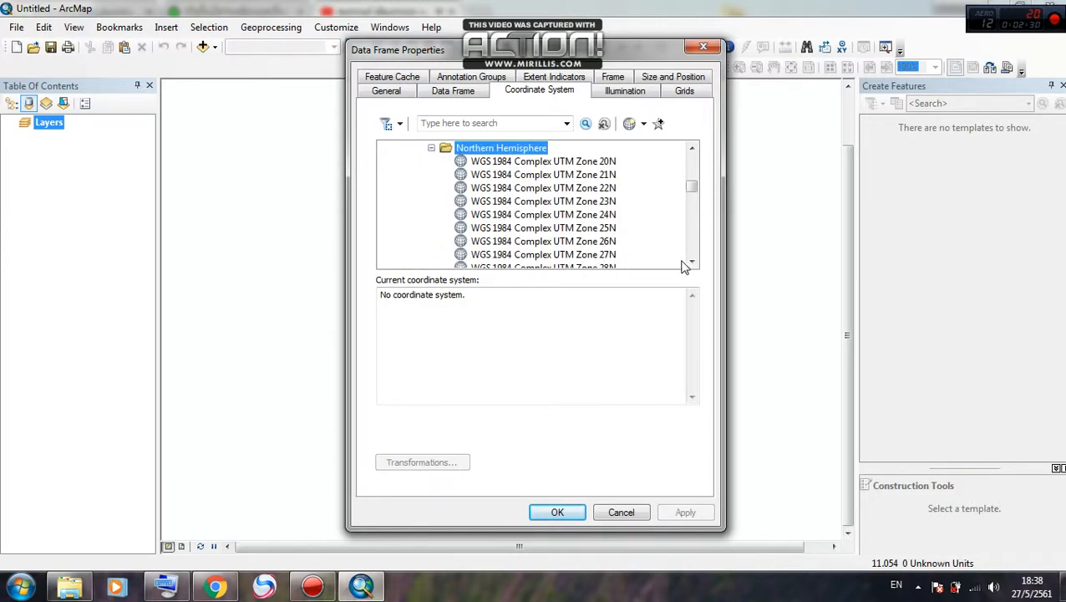
# - Set the data frame's coordinate system to WGS 1984 UTM Zone 48N and apply it
pyautogui.moveTo(692, 190); pyautogui.dragTo(692, 202)
pyautogui.scroll(-4, 560, 262)
pyautogui.scroll(-10, 552, 262)
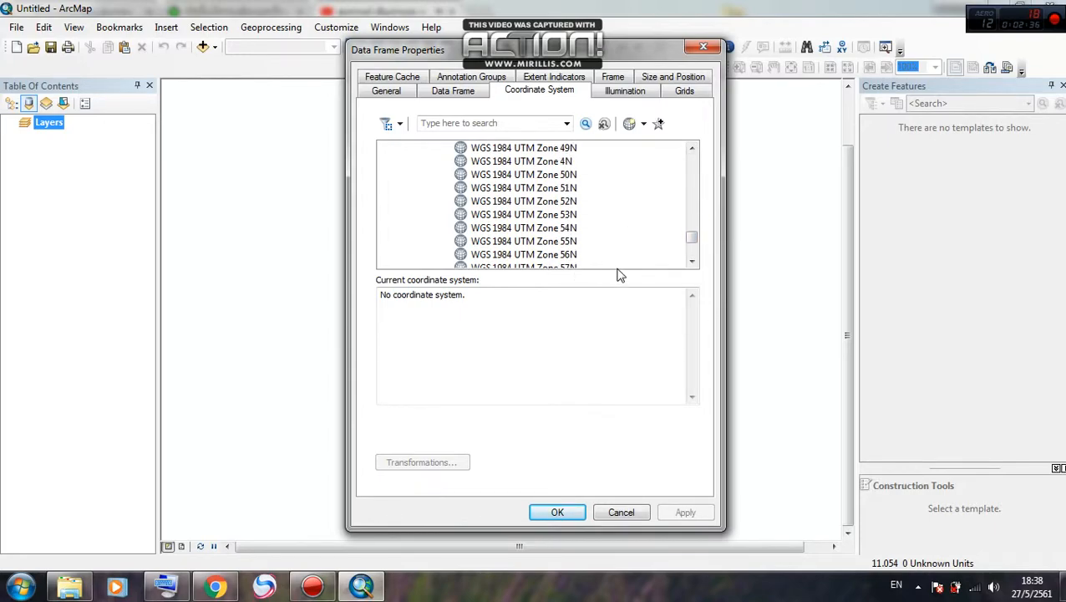
pyautogui.scroll(1, 590, 256)
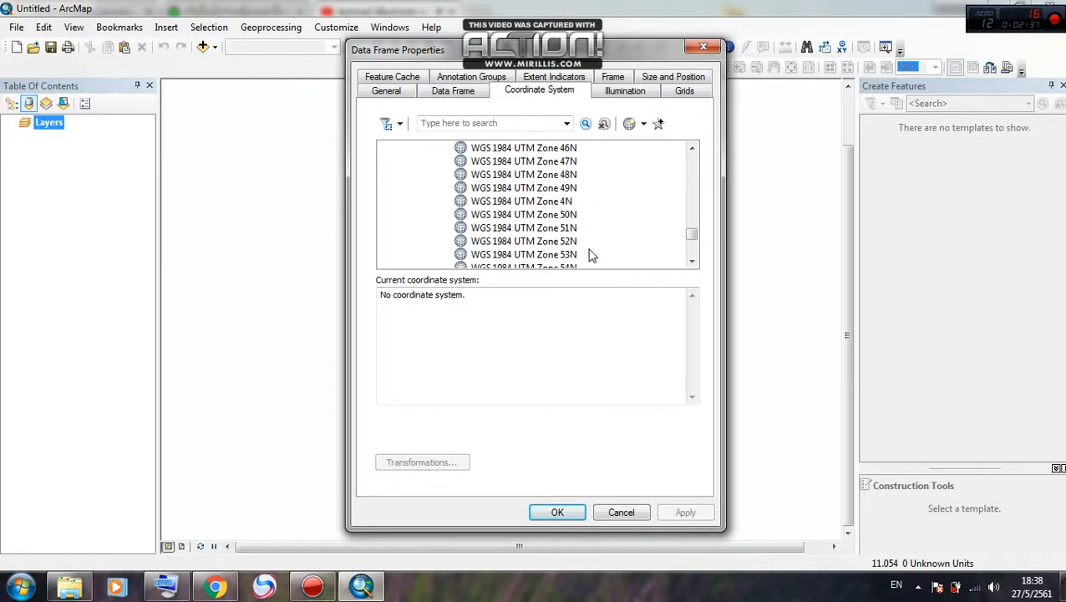
pyautogui.click(515, 175)
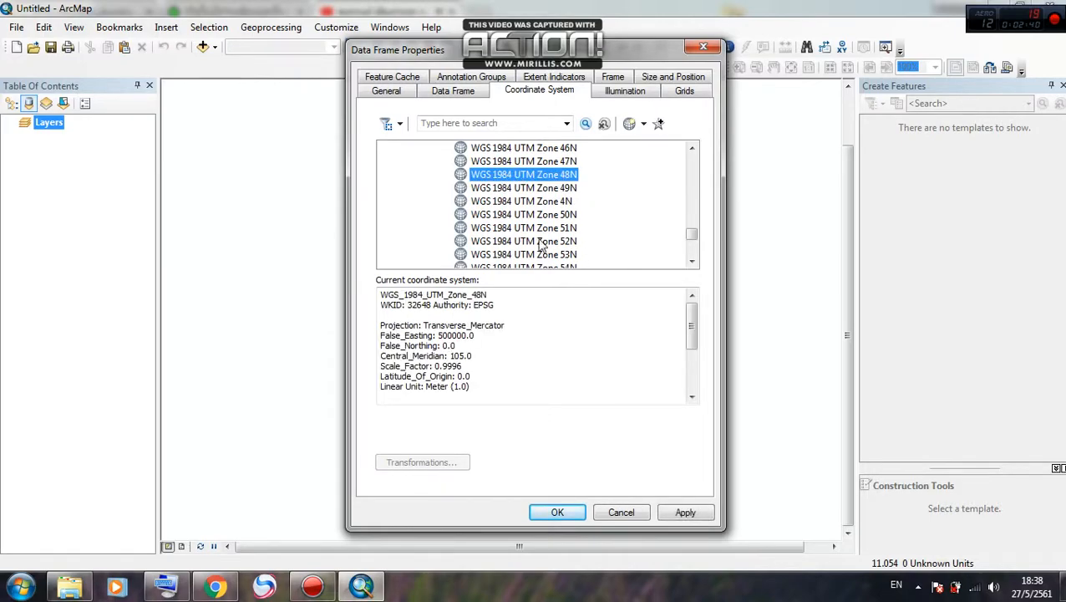
pyautogui.click(684, 512)
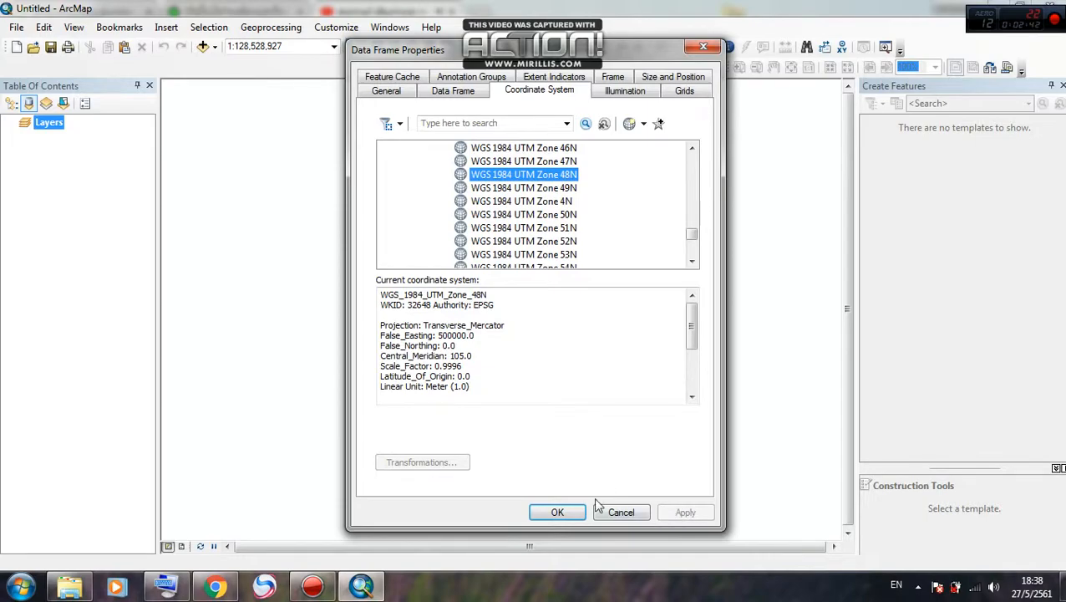
pyautogui.click(558, 512)
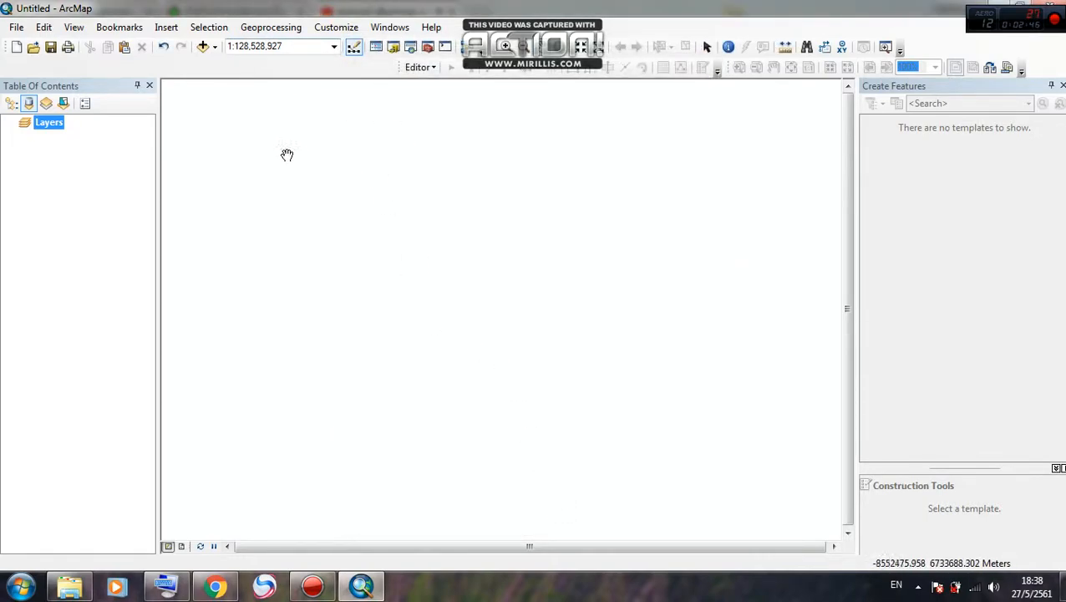
# - Add the point shapefile 11.shp from the naleuang folder to the map
pyautogui.click(203, 47)
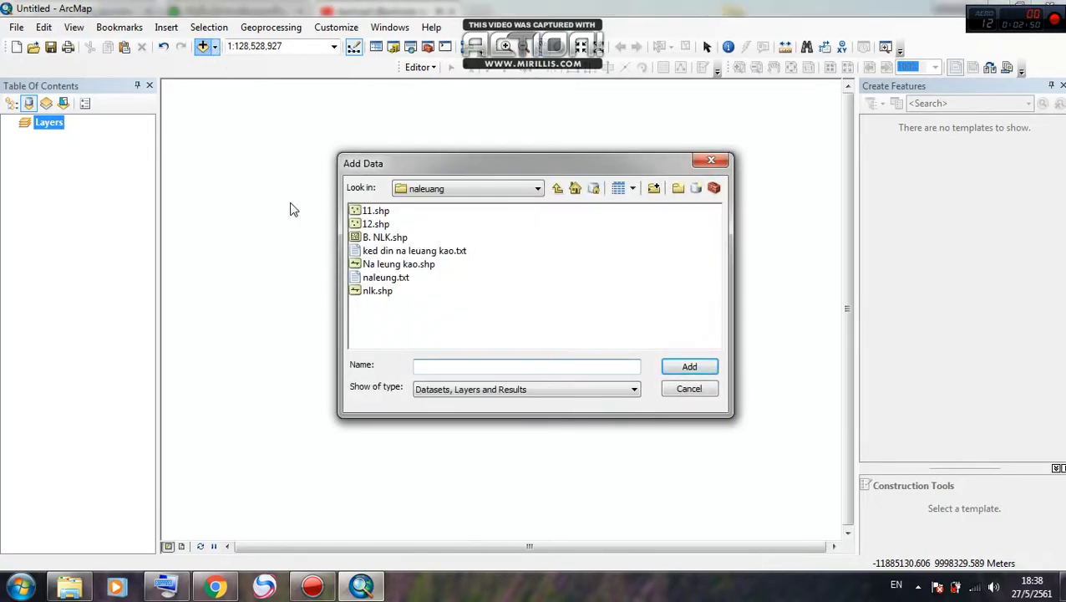
pyautogui.click(374, 211)
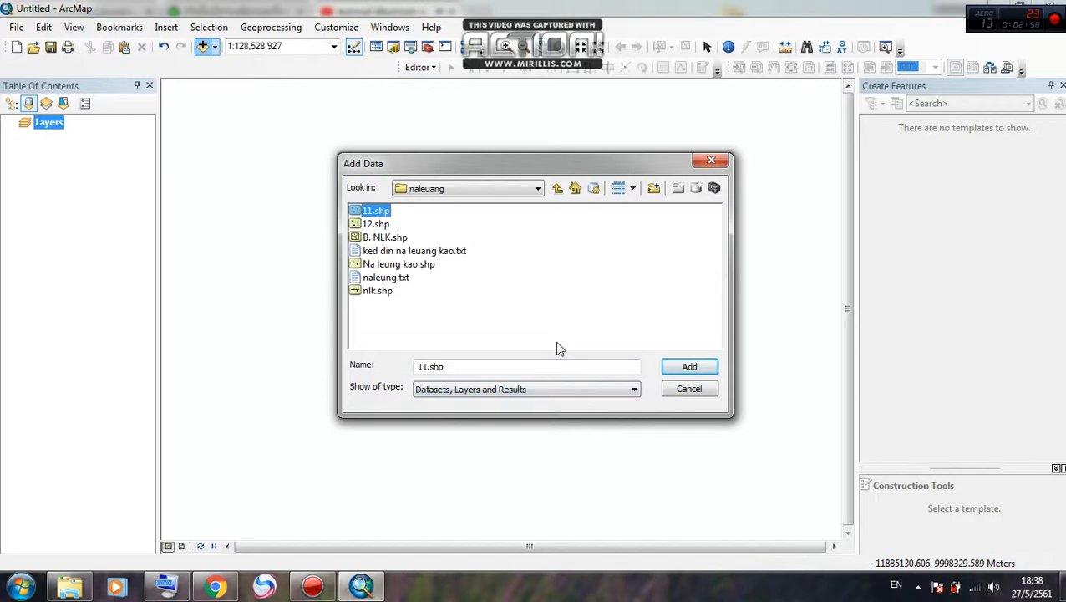
pyautogui.click(687, 367)
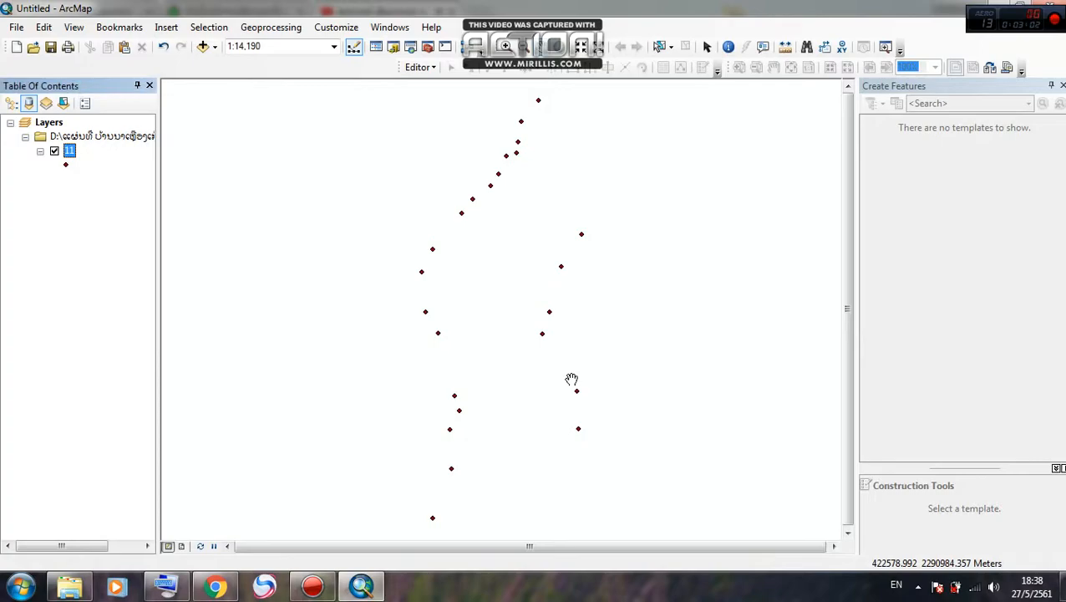
pyautogui.moveTo(570, 301); pyautogui.dragTo(560, 332)
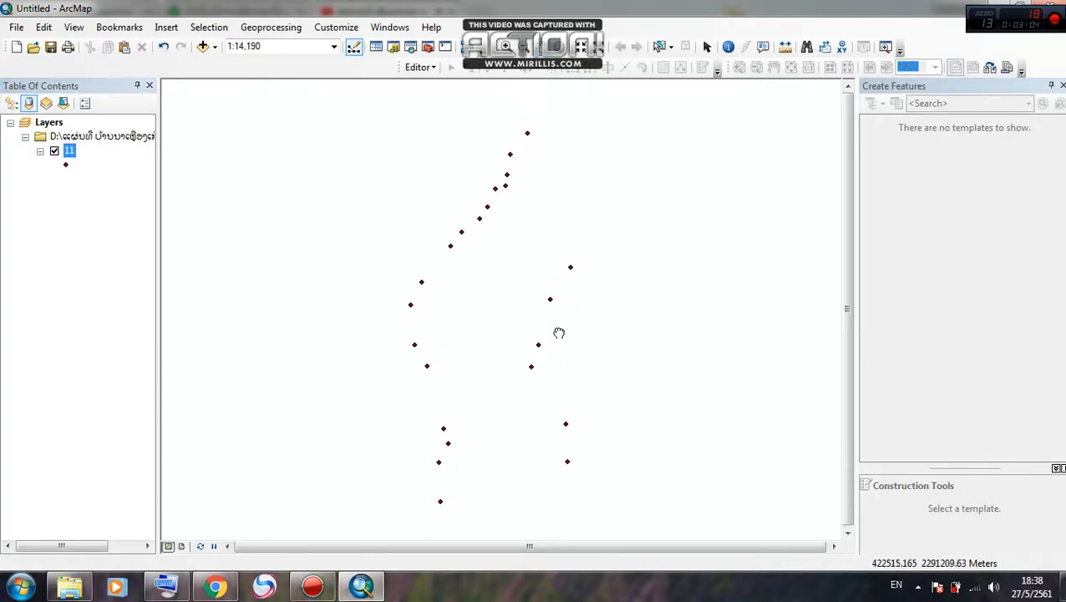
pyautogui.moveTo(567, 273); pyautogui.dragTo(588, 259)
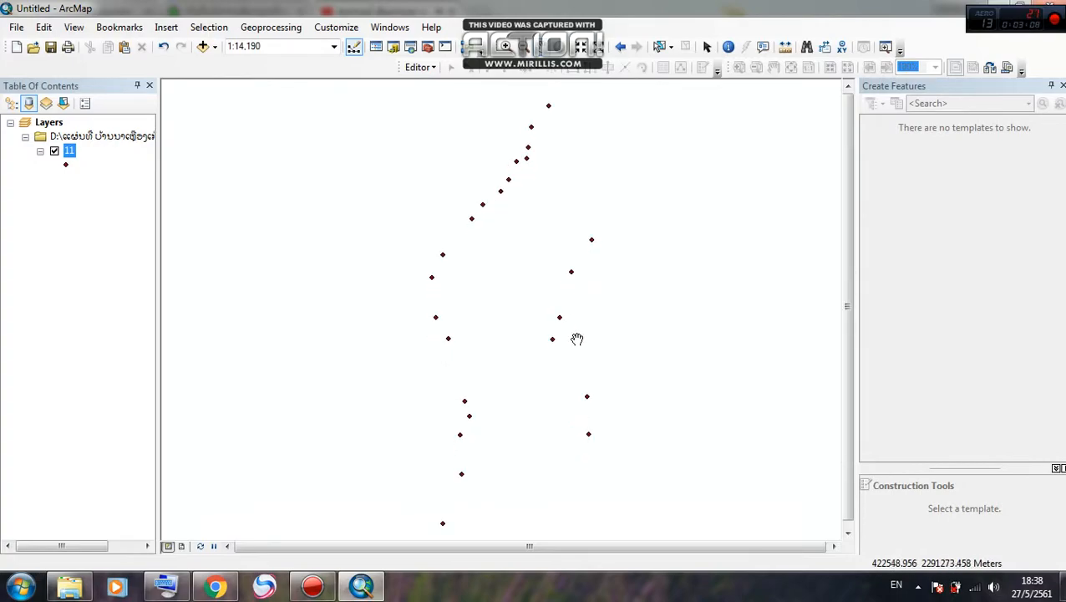
pyautogui.moveTo(555, 435)
pyautogui.mouseDown()
pyautogui.moveTo(559, 399)
pyautogui.moveTo(552, 435)
pyautogui.moveTo(551, 425)
pyautogui.mouseUp()
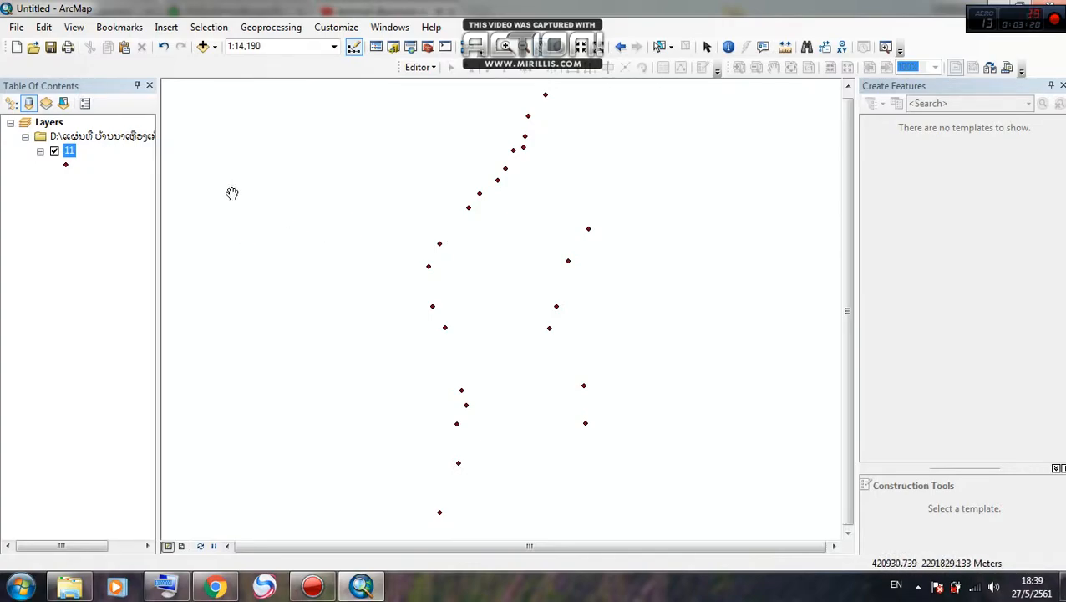
# - Add the map index shapefile Mapindex_50000_wgs84.shp from the gis folder under D:\DATA GIS\GIS to the map
pyautogui.click(203, 47)
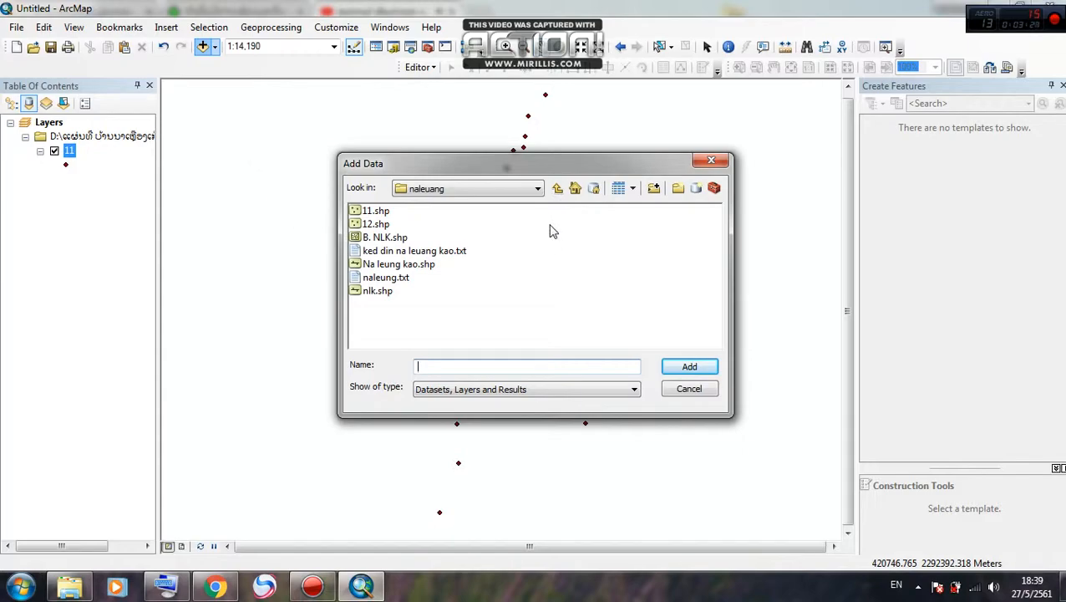
pyautogui.click(557, 189)
pyautogui.click(557, 188)
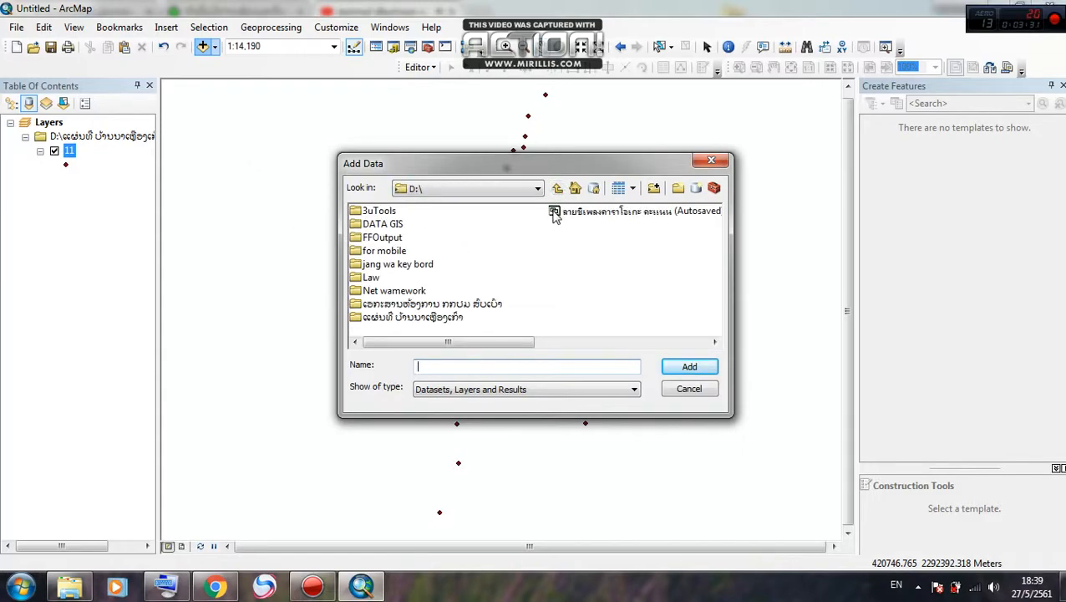
pyautogui.click(378, 227)
pyautogui.doubleClick(373, 224)
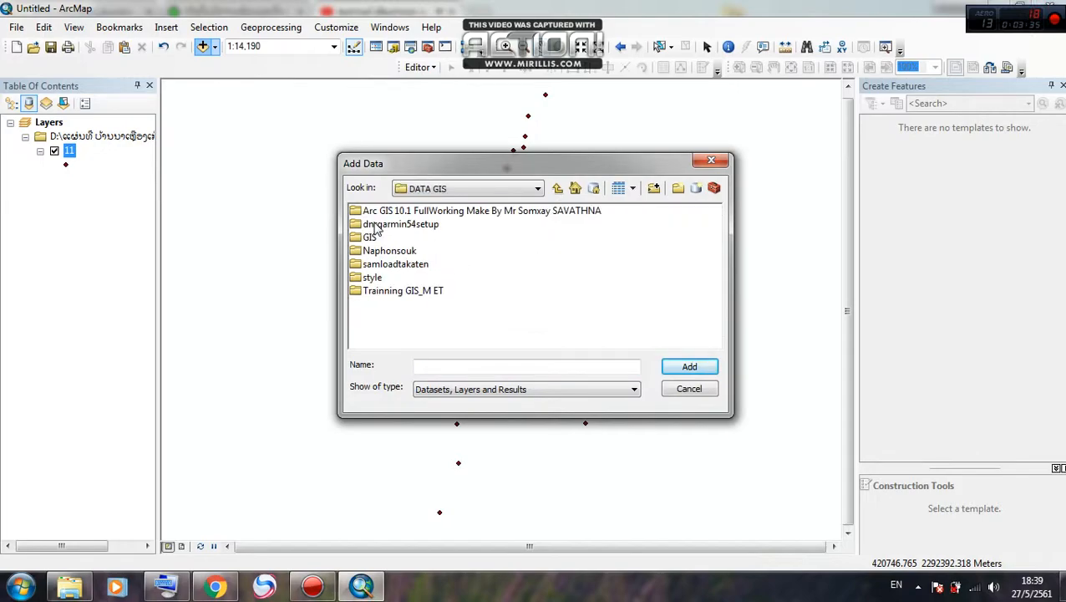
pyautogui.click(372, 237)
pyautogui.doubleClick(373, 238)
pyautogui.click(369, 211)
pyautogui.doubleClick(369, 211)
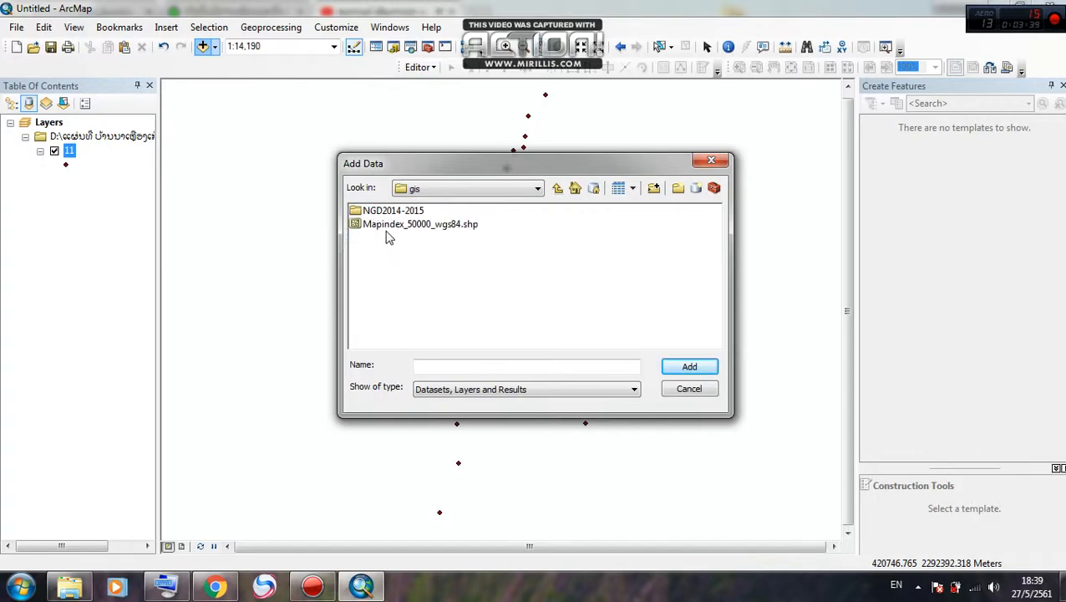
pyautogui.click(388, 225)
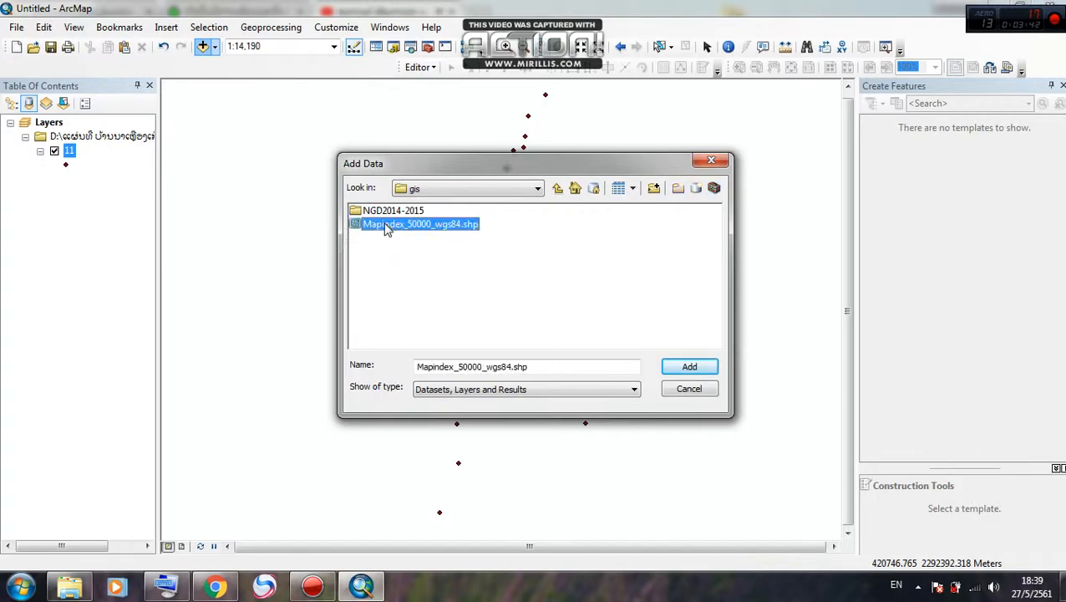
pyautogui.click(689, 368)
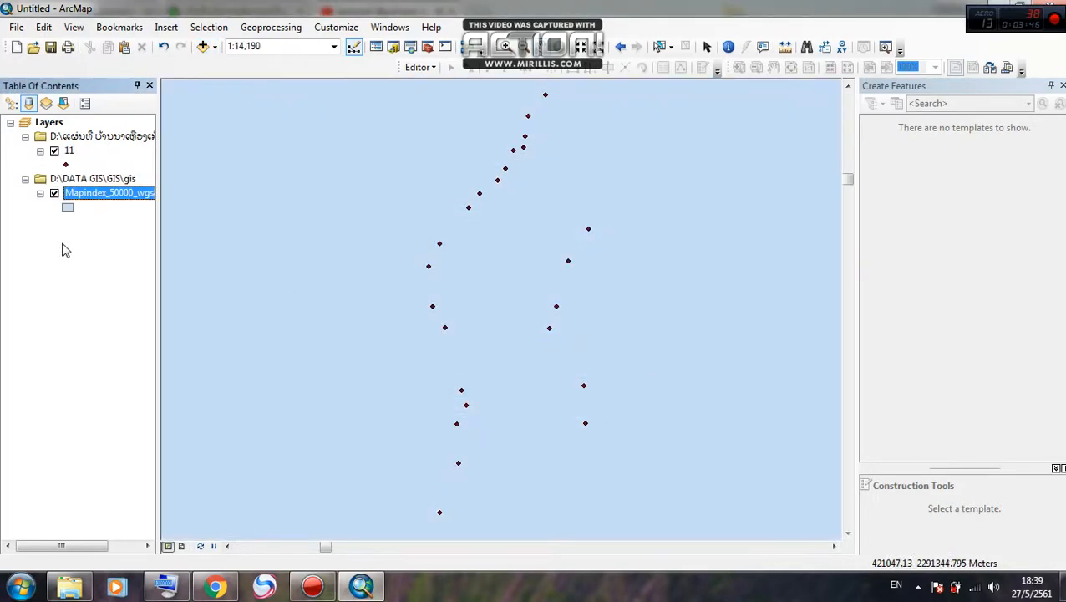
# - Change the map index layer's symbol to the Hollow style
pyautogui.click(67, 207)
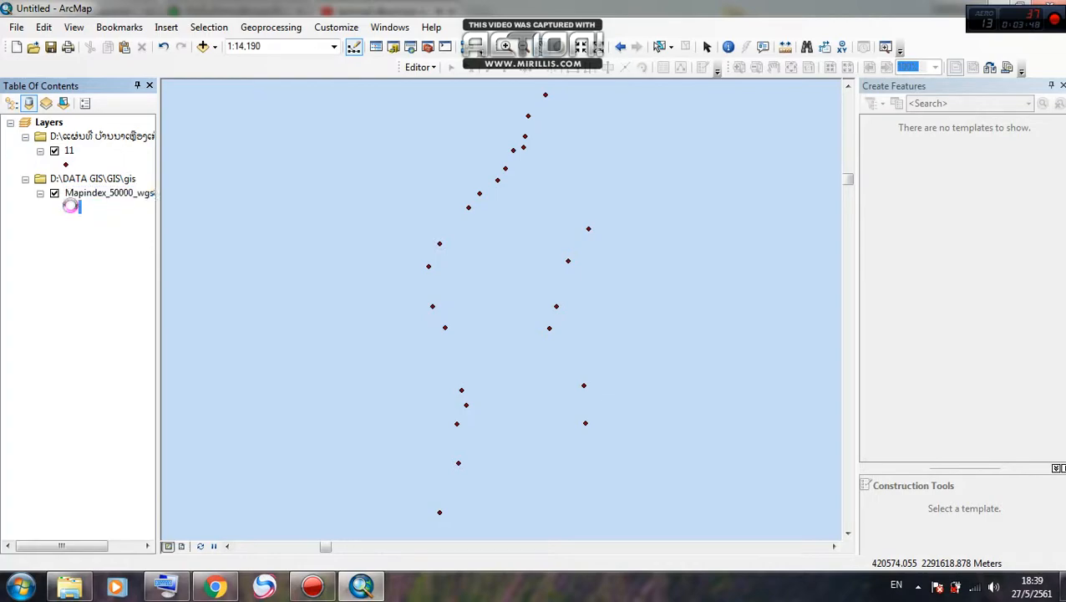
pyautogui.click(608, 280)
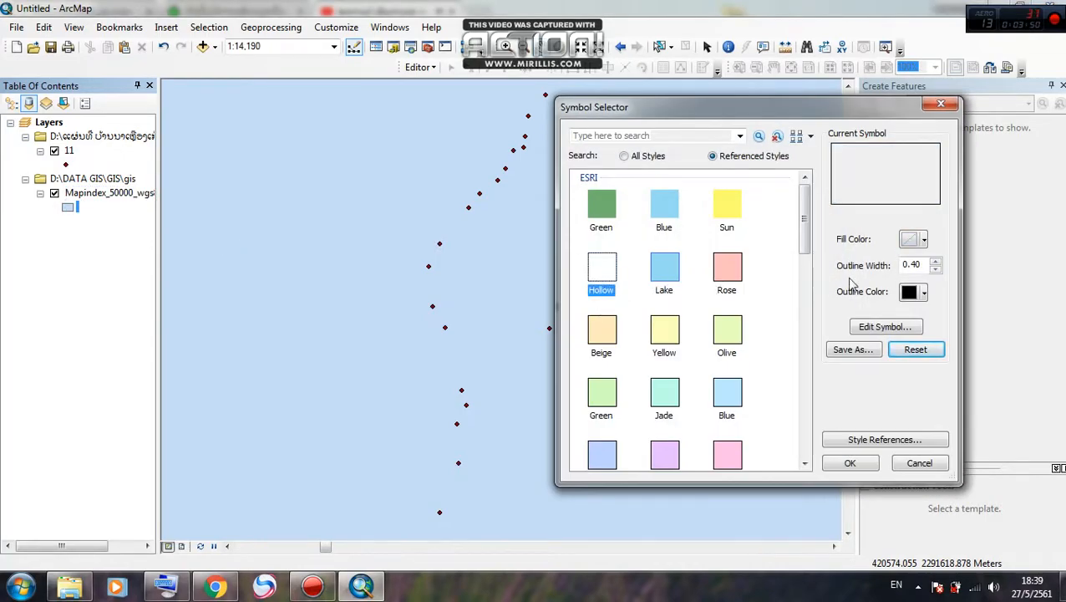
pyautogui.click(852, 462)
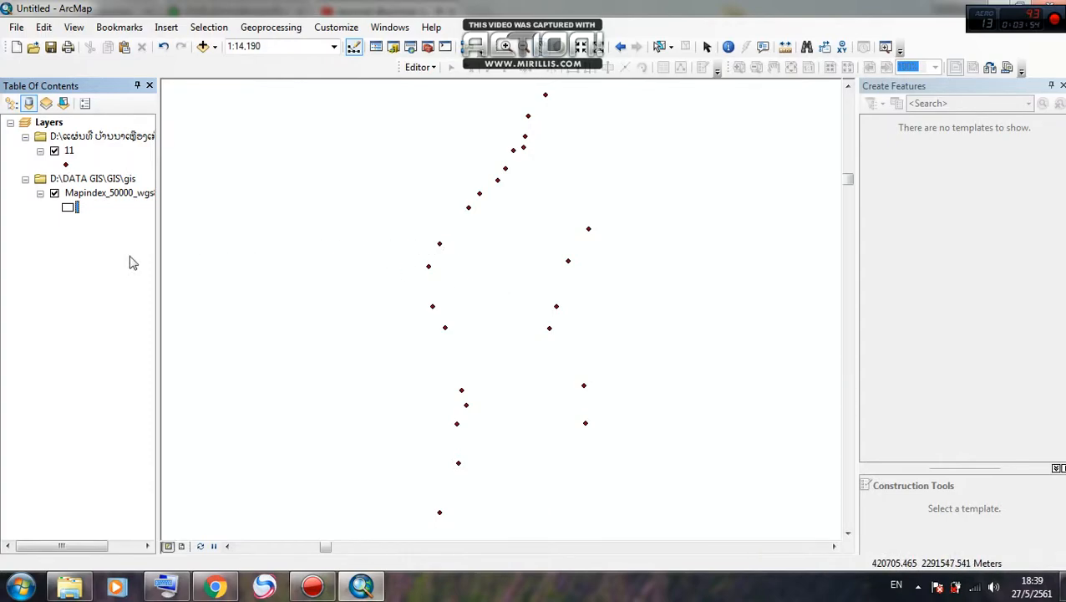
# - Turn on feature labels for the map index layer, labelling all features the same way from the MapID field
pyautogui.click(102, 195)
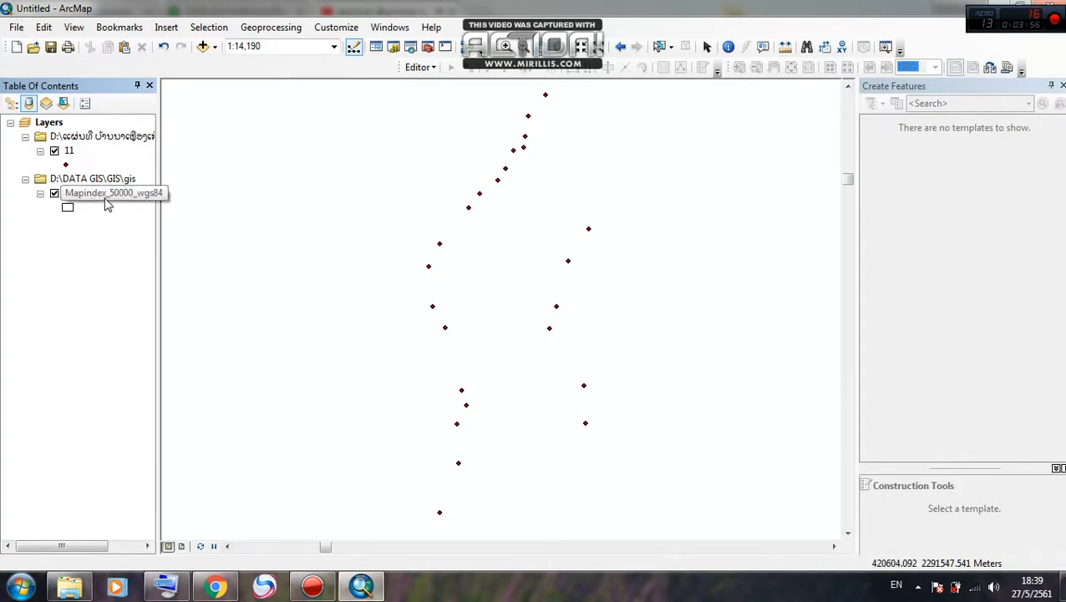
pyautogui.rightClick(105, 194)
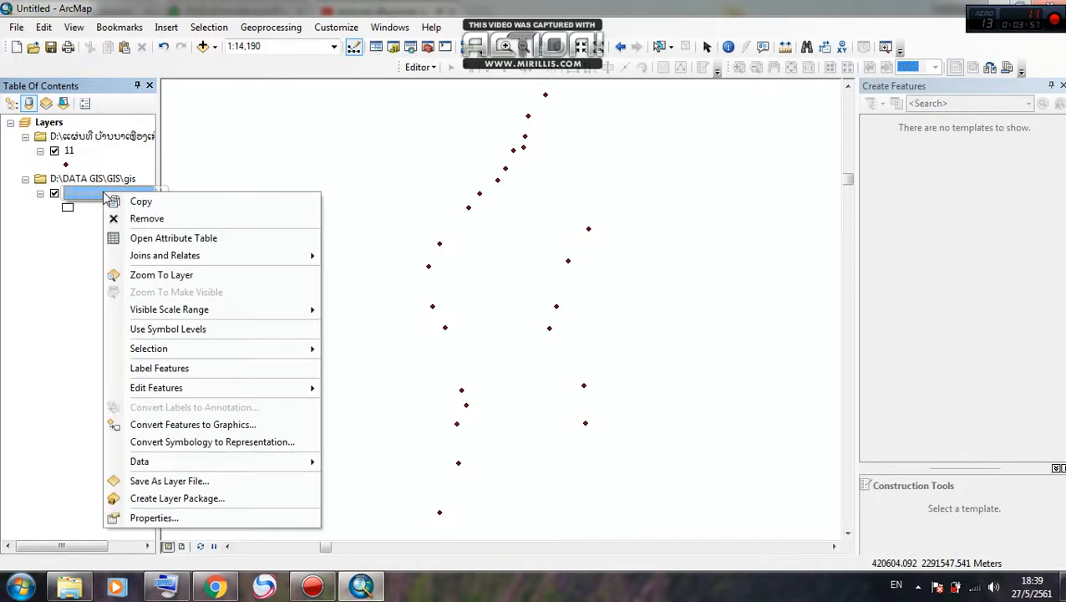
pyautogui.click(153, 518)
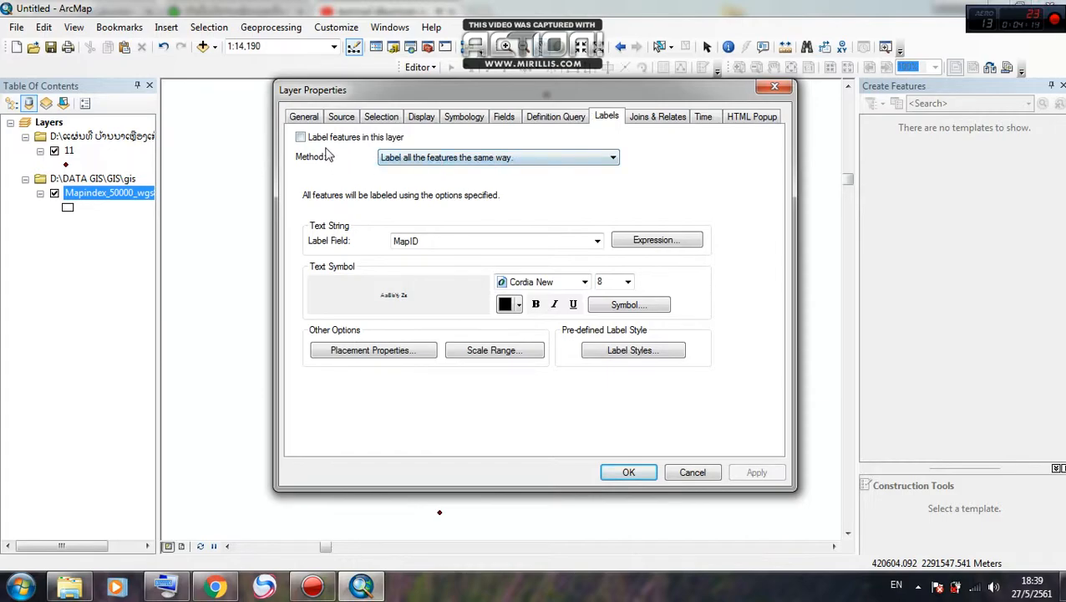
pyautogui.click(310, 138)
pyautogui.click(511, 166)
pyautogui.click(511, 171)
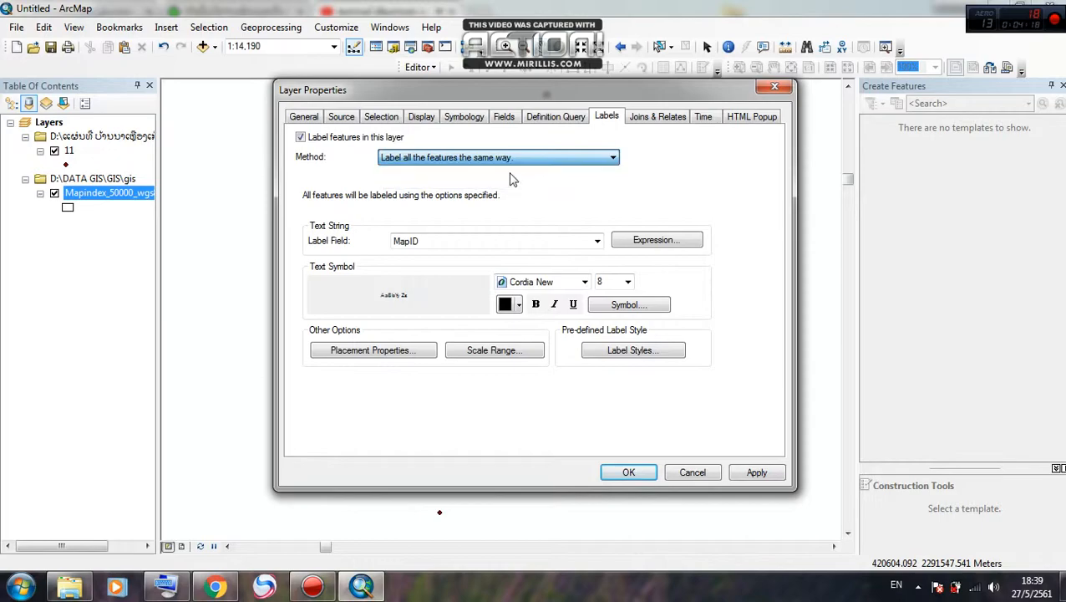
pyautogui.click(599, 244)
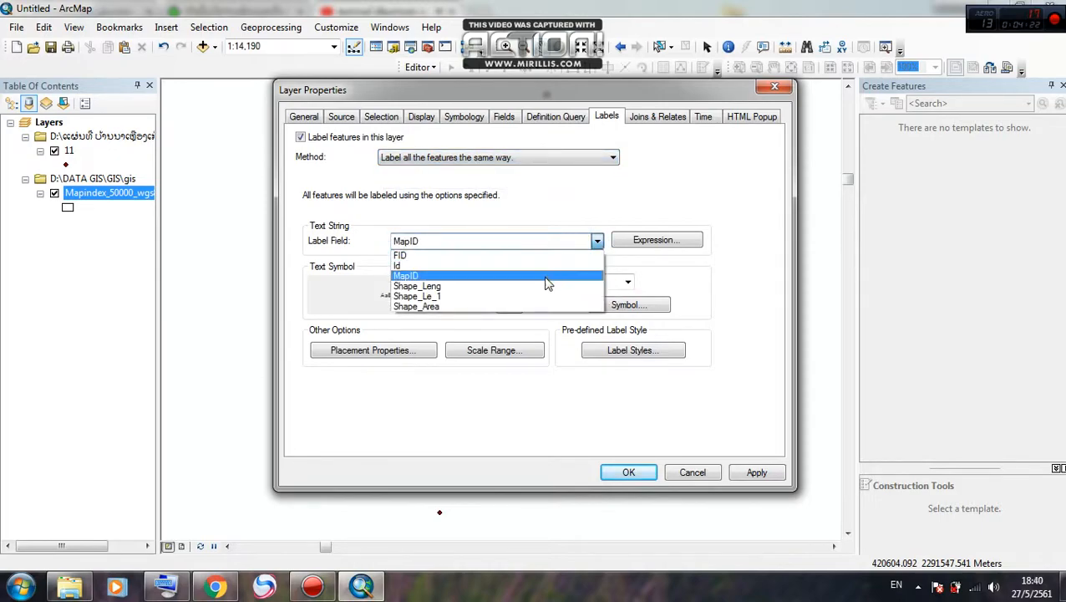
pyautogui.click(541, 282)
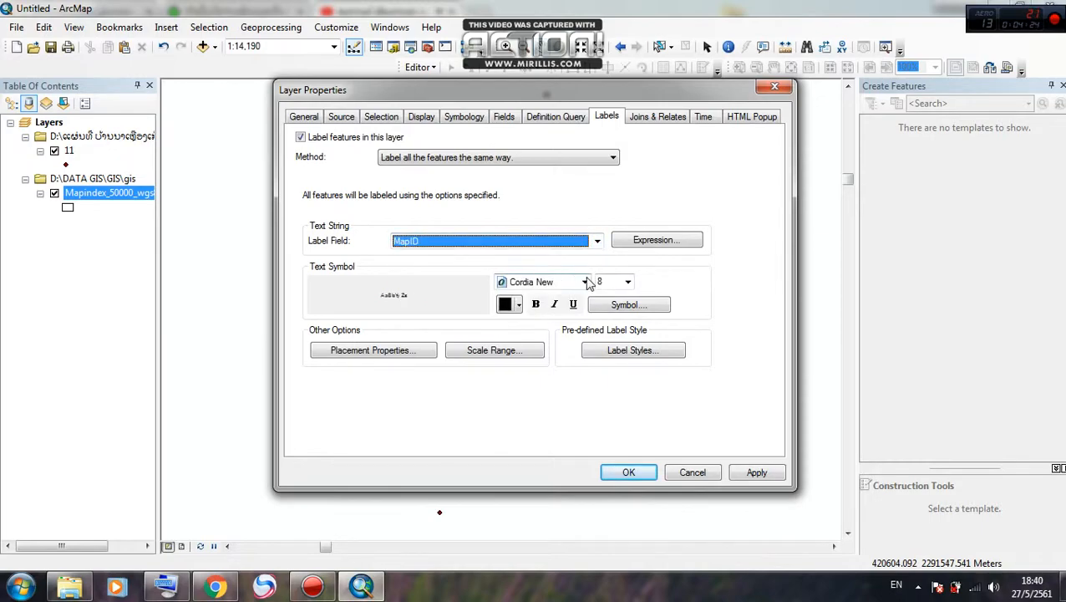
# - Set the map index labels' font size to 10 and apply the layer properties
pyautogui.click(627, 282)
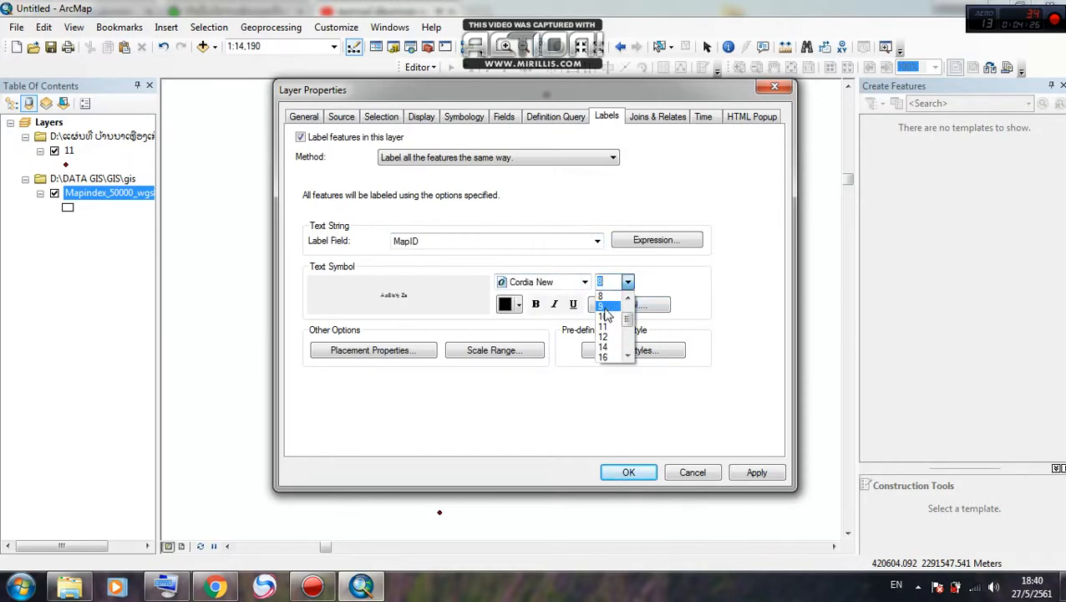
pyautogui.click(603, 316)
pyautogui.click(754, 472)
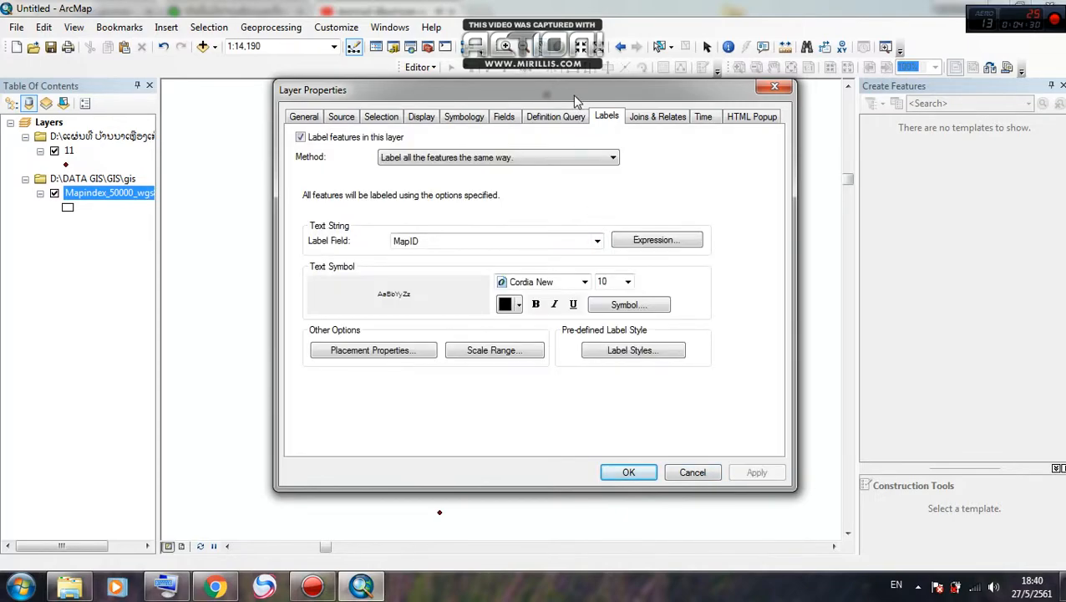
pyautogui.moveTo(574, 98); pyautogui.dragTo(732, 130)
pyautogui.click(776, 504)
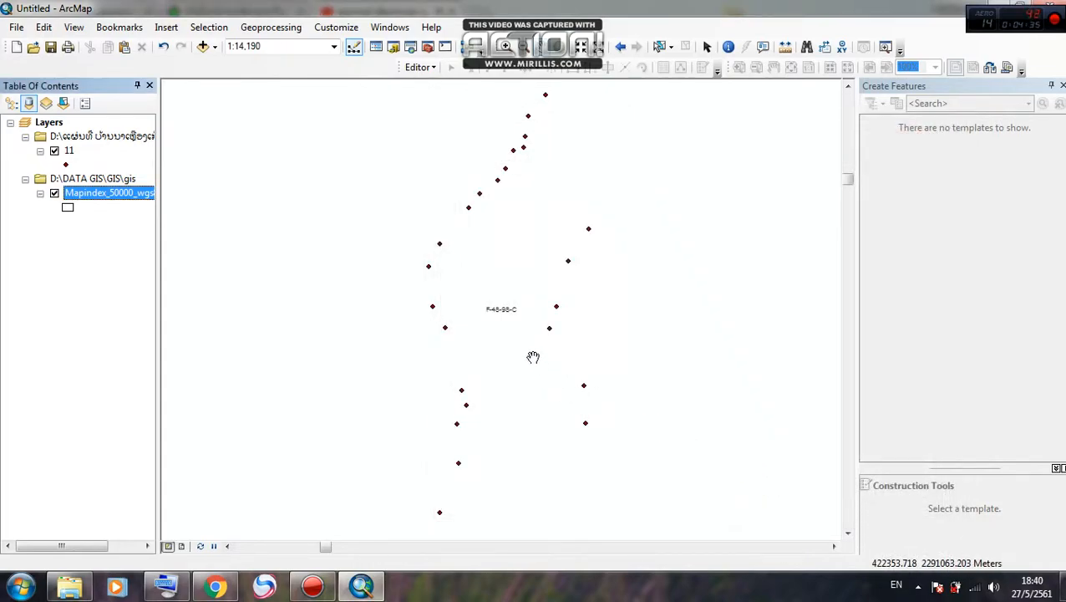
# - Zoom to the map index layer's extent and examine which labelled index sheet contains the surveyed points
pyautogui.rightClick(114, 195)
pyautogui.click(170, 273)
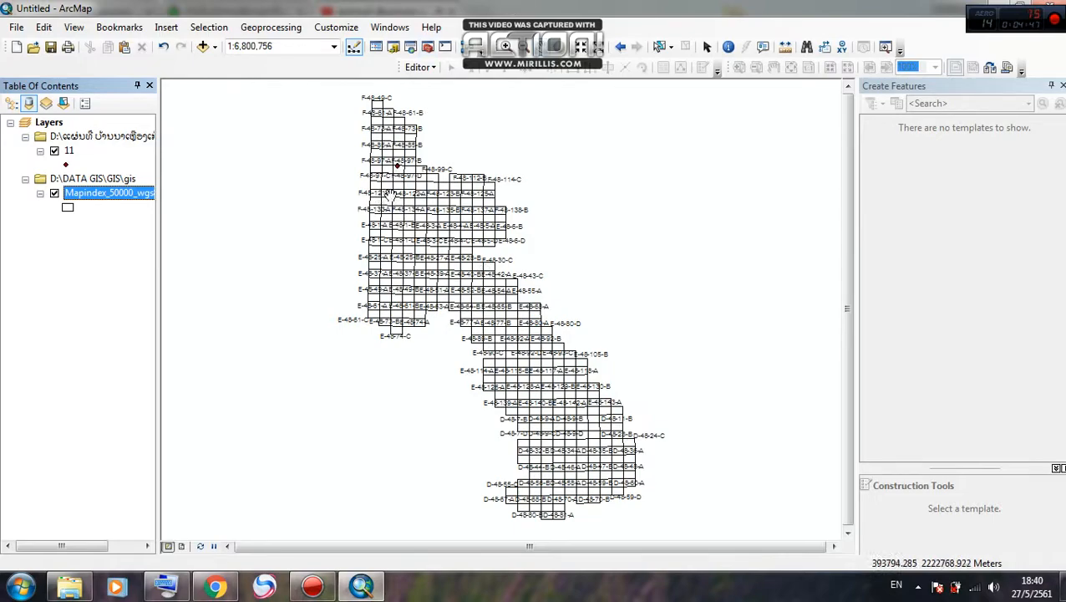
pyautogui.scroll(-1, 408, 191)
pyautogui.moveTo(410, 177); pyautogui.dragTo(420, 267)
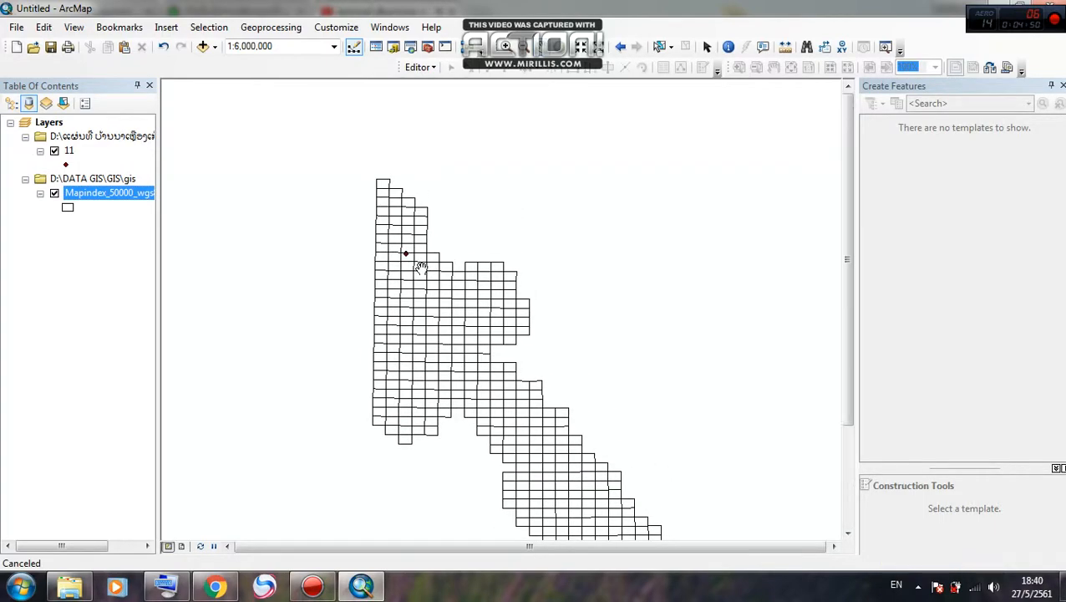
pyautogui.click(506, 46)
pyautogui.scroll(-1, 444, 260)
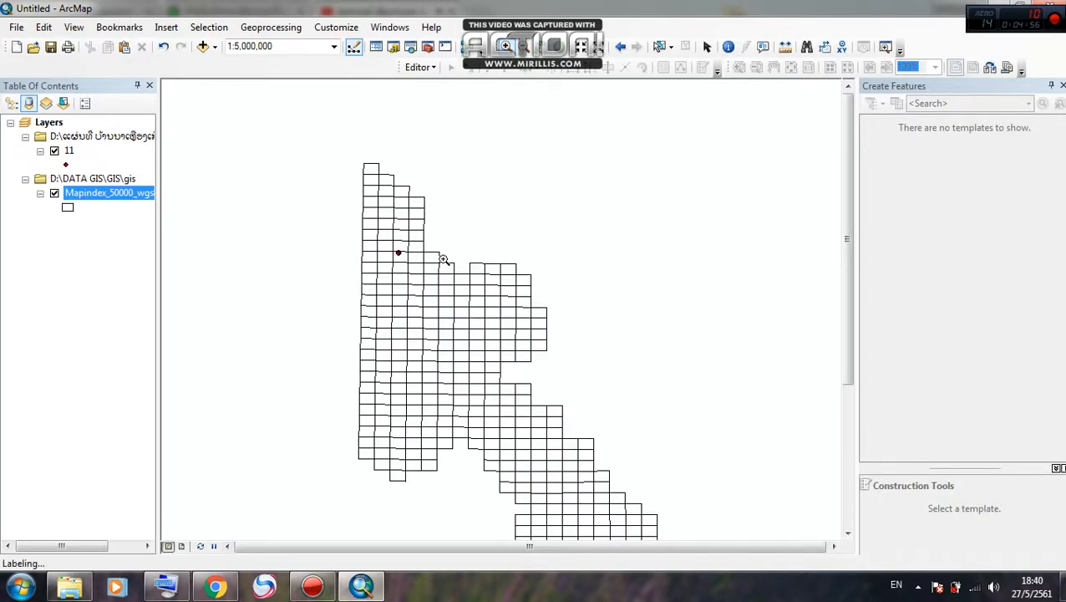
pyautogui.scroll(-4, 443, 260)
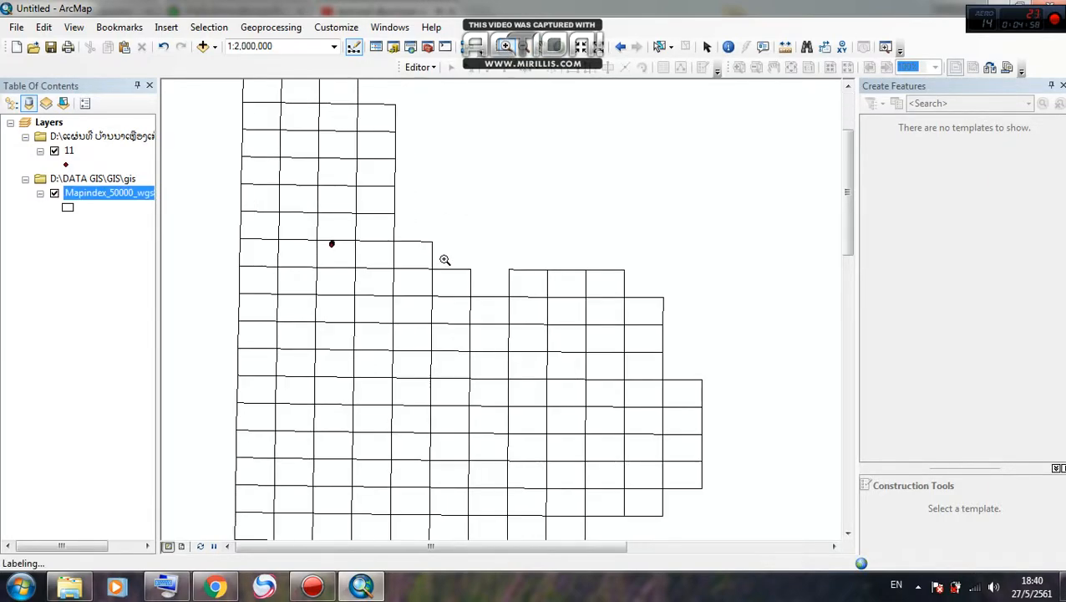
pyautogui.scroll(-1, 445, 260)
pyautogui.moveTo(363, 277); pyautogui.dragTo(538, 286)
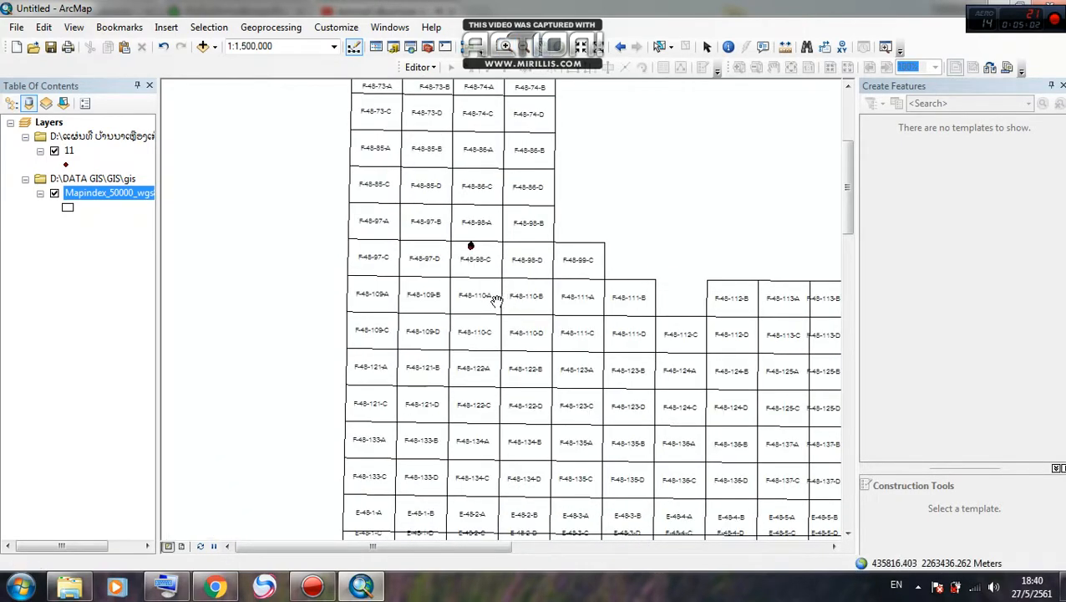
pyautogui.scroll(2, 485, 295)
pyautogui.scroll(-2, 488, 287)
pyautogui.scroll(-2, 488, 288)
pyautogui.moveTo(486, 288); pyautogui.dragTo(471, 345)
pyautogui.scroll(-2, 483, 318)
pyautogui.scroll(-2, 480, 410)
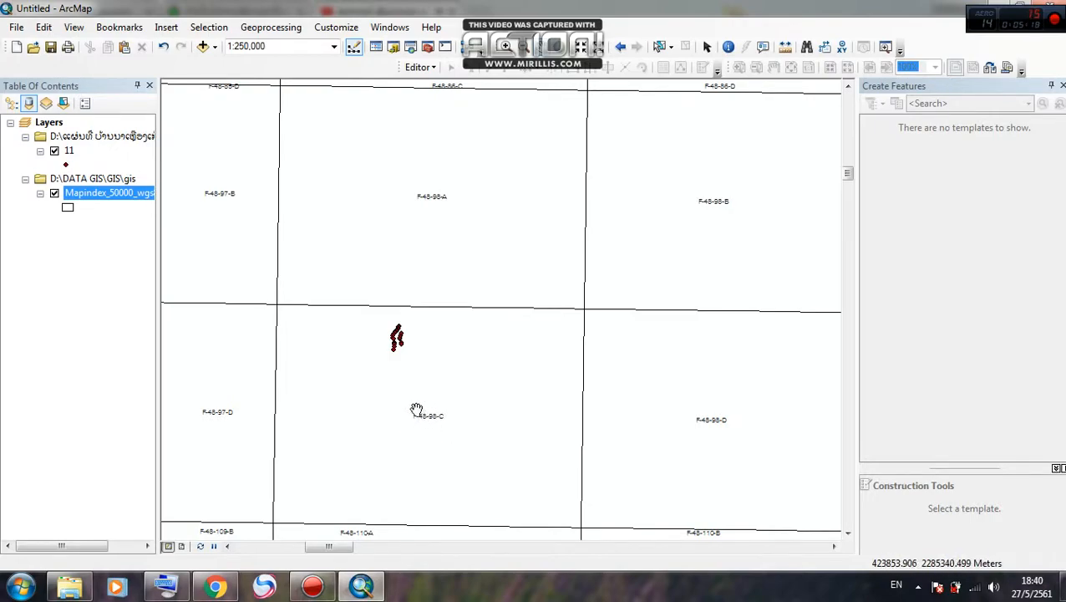
# - Add the image F-48-113-D.ecw from its sheet folder in NGD2014-2015\Houaphan to the map
pyautogui.click(203, 46)
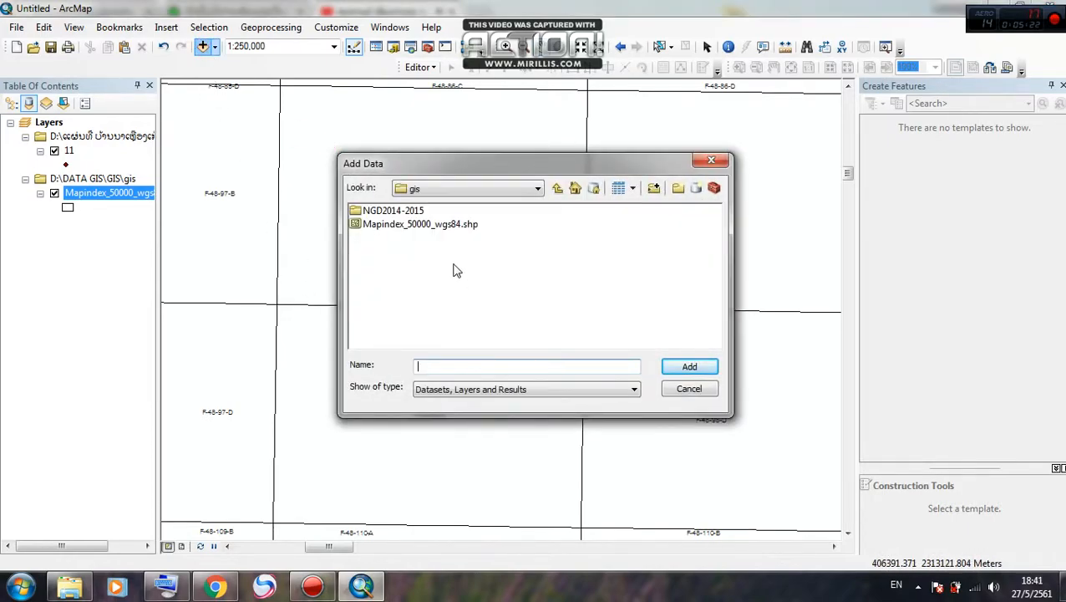
pyautogui.doubleClick(396, 210)
pyautogui.click(397, 214)
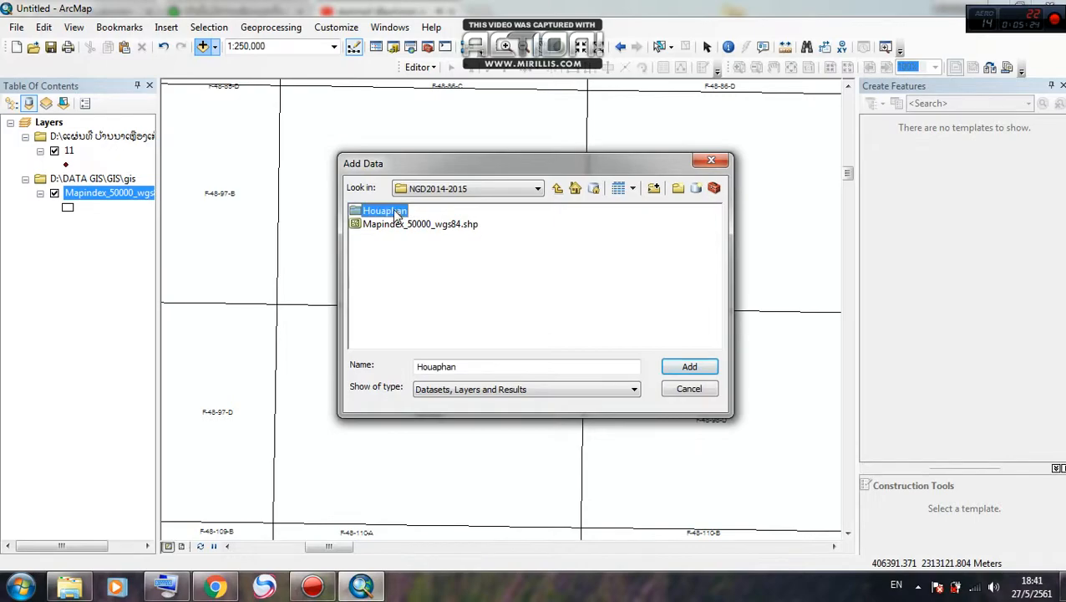
pyautogui.doubleClick(396, 211)
pyautogui.moveTo(533, 163); pyautogui.dragTo(829, 104)
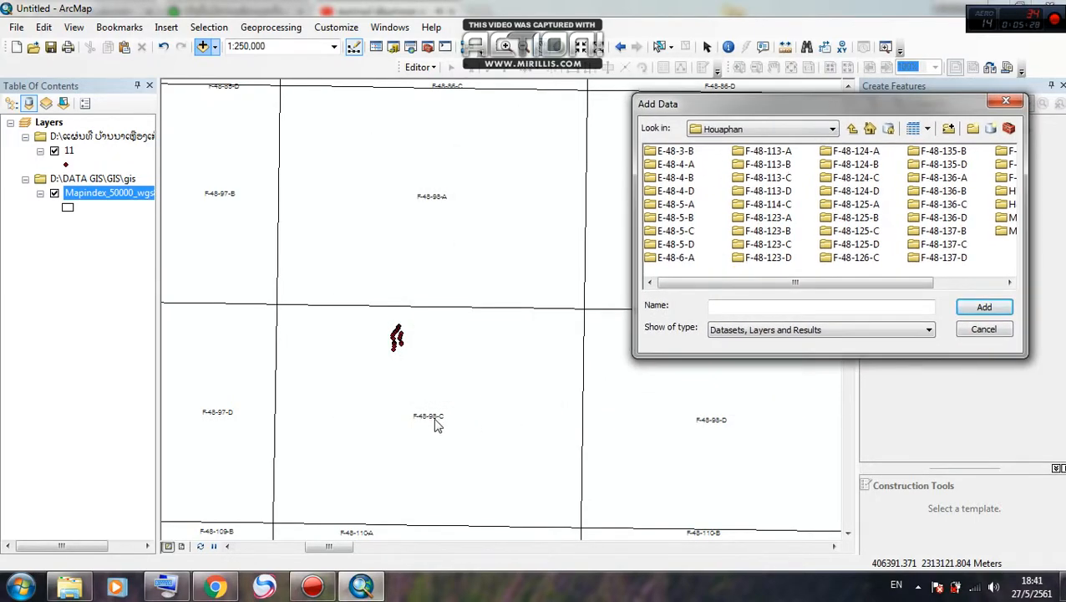
pyautogui.click(785, 178)
pyautogui.click(783, 192)
pyautogui.doubleClick(783, 192)
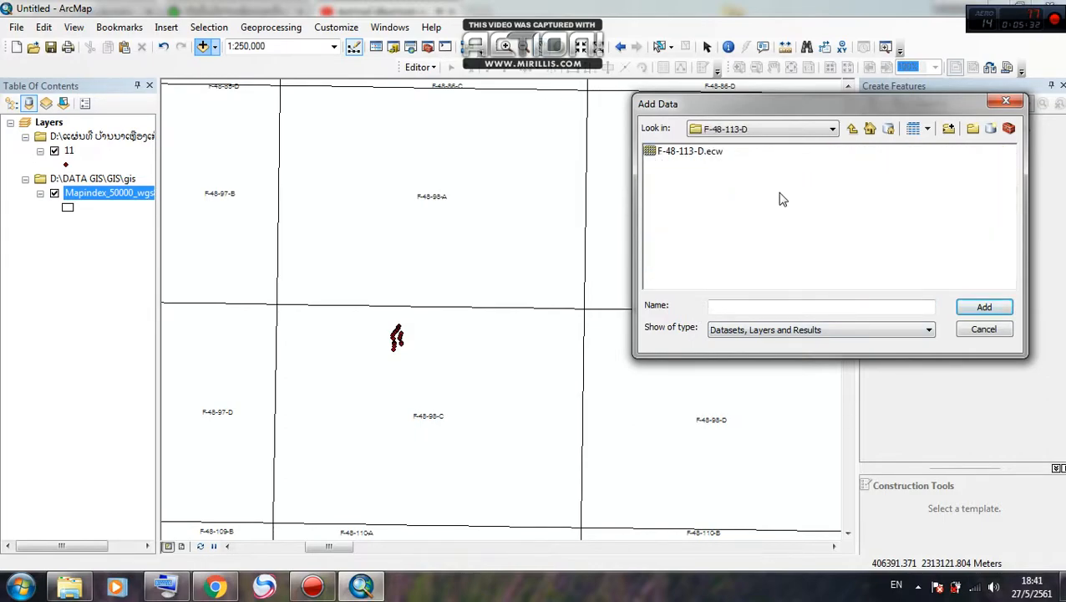
pyautogui.click(694, 156)
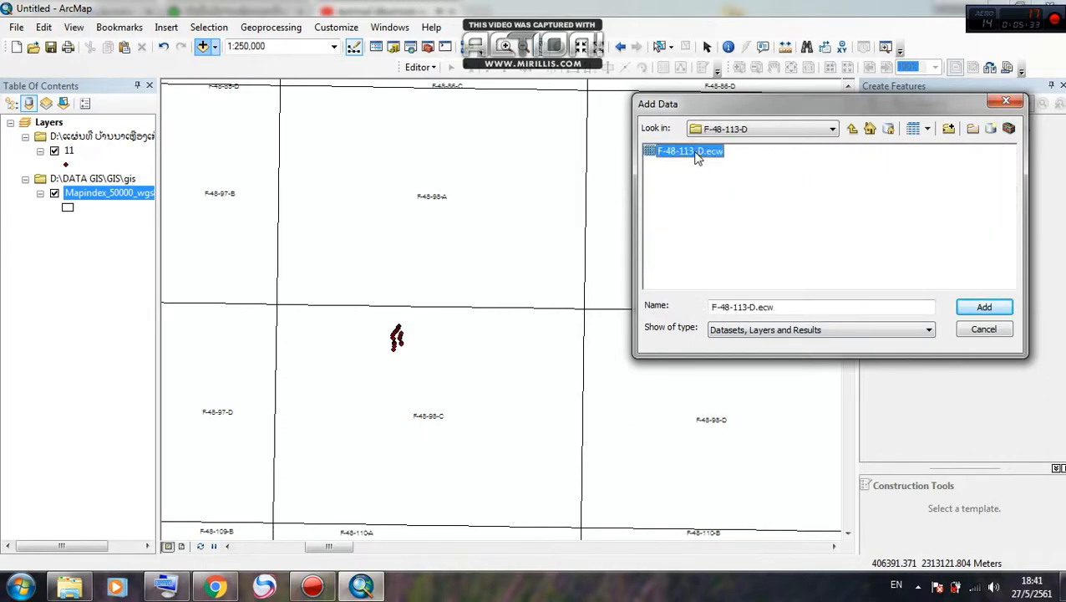
pyautogui.click(983, 308)
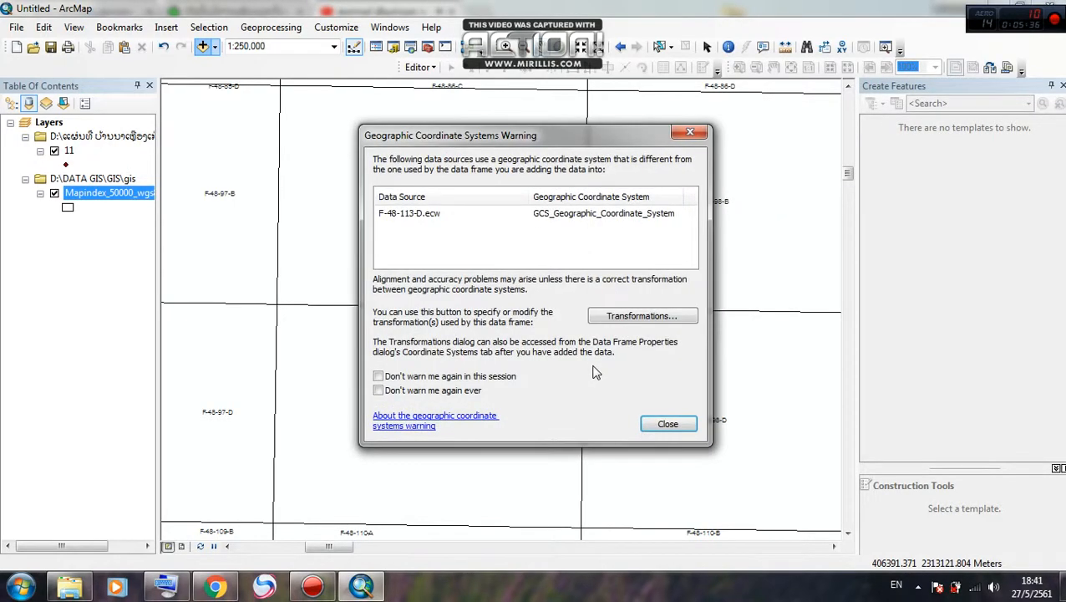
# - Accept the transformation from GCS_Geographic_Coordinate_System into GCS_WGS_1984 with none specified, and dismiss the coordinate system warning
pyautogui.click(613, 317)
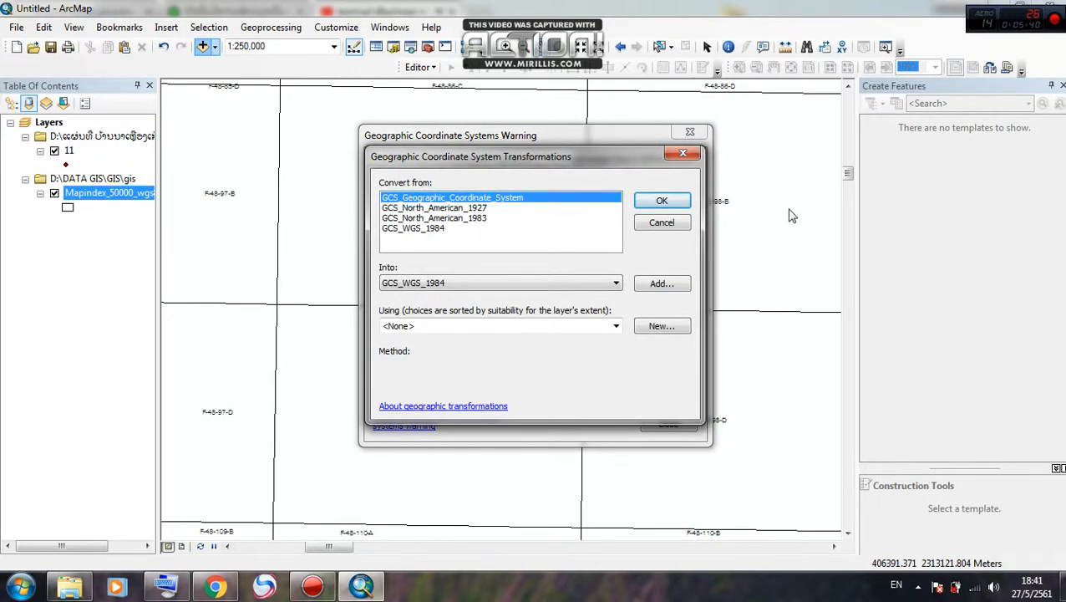
pyautogui.click(682, 203)
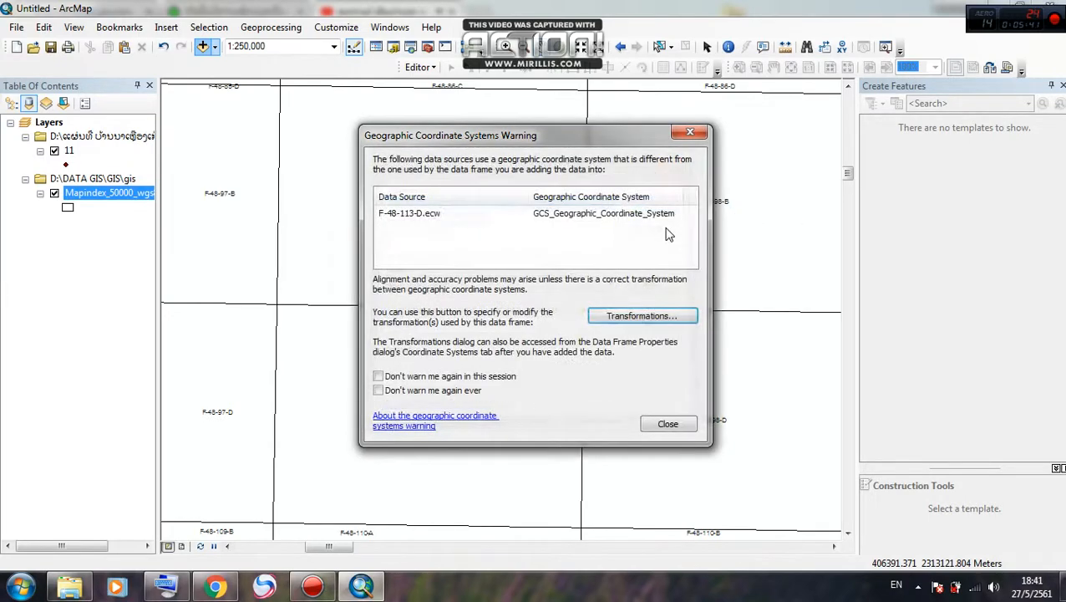
pyautogui.click(660, 429)
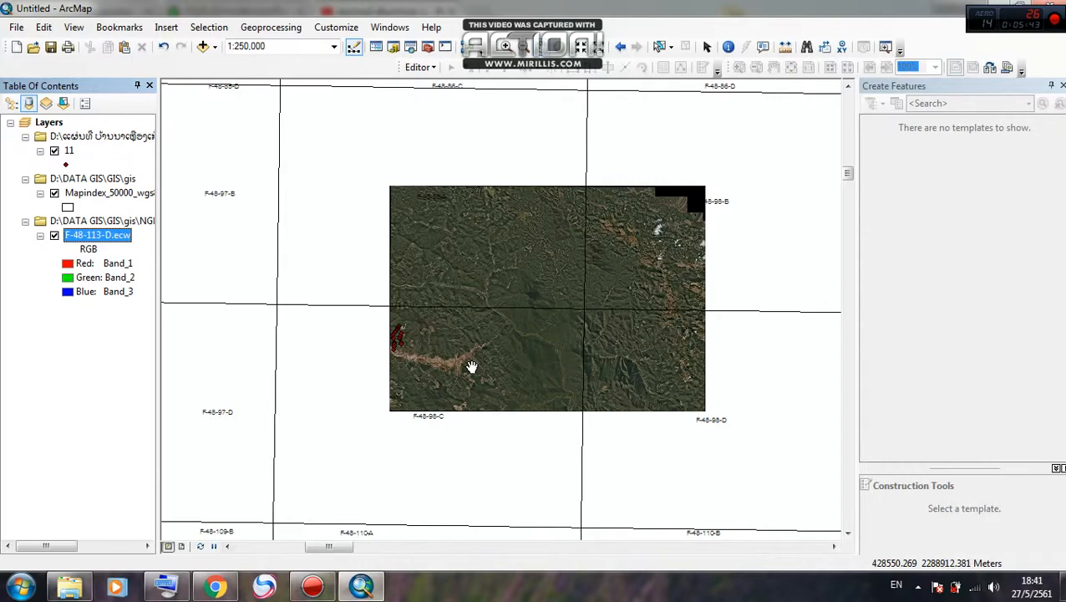
pyautogui.moveTo(460, 374); pyautogui.dragTo(487, 368)
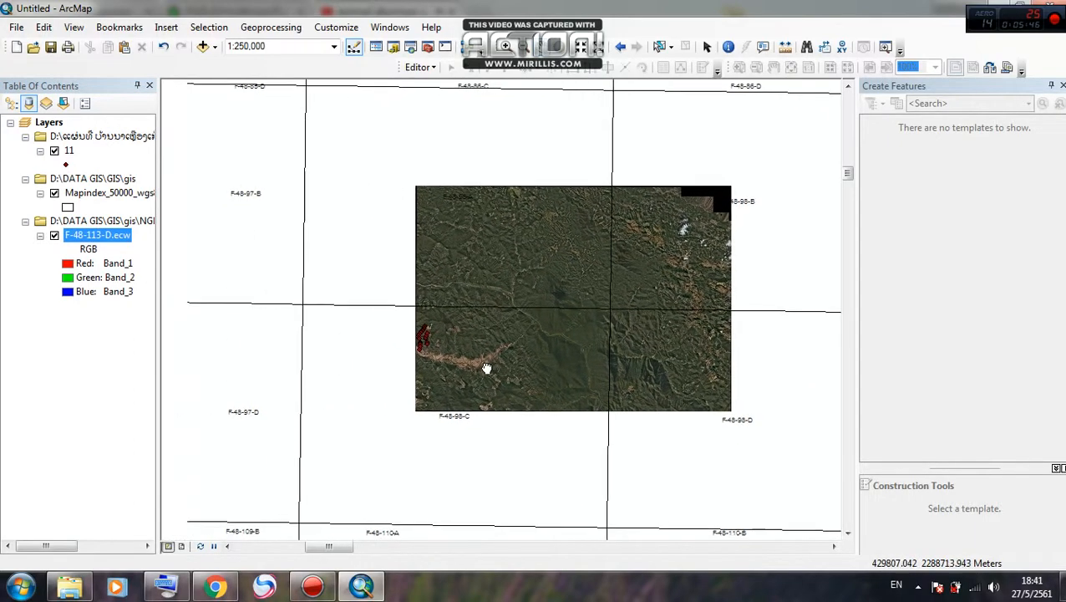
pyautogui.scroll(1, 486, 369)
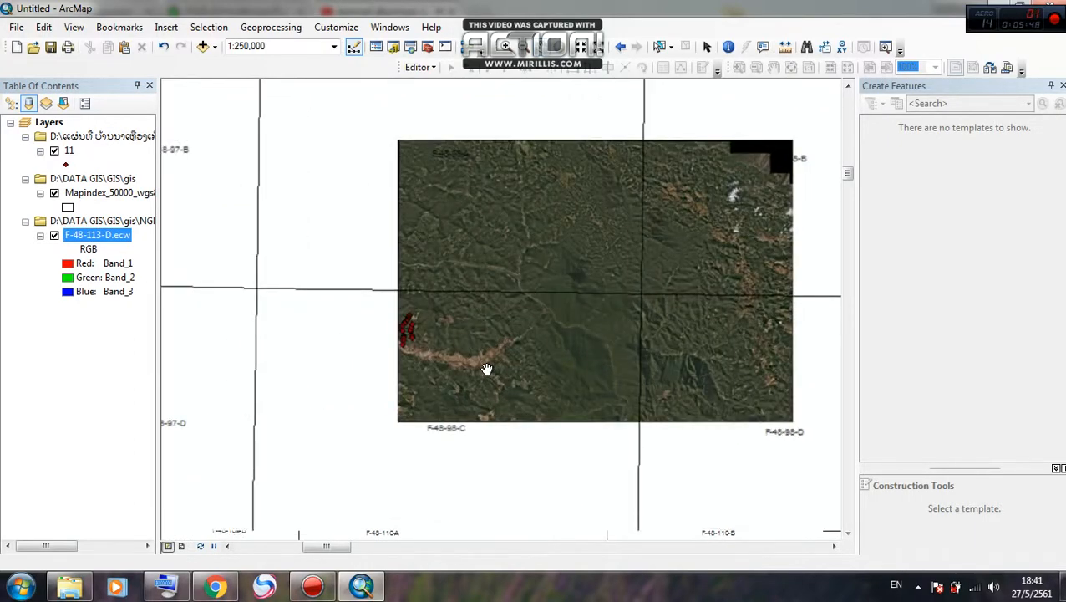
# - Examine at closer range how the surveyed points lie on the satellite image near its western edge
pyautogui.scroll(-3, 487, 369)
pyautogui.scroll(2, 487, 369)
pyautogui.scroll(6, 486, 368)
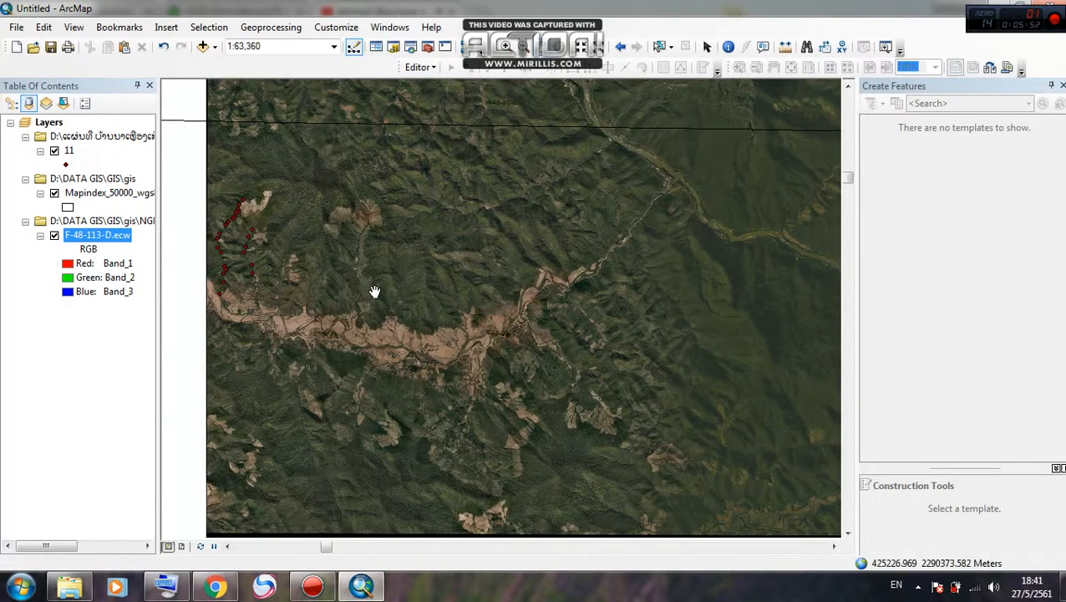
pyautogui.moveTo(336, 281); pyautogui.dragTo(502, 302)
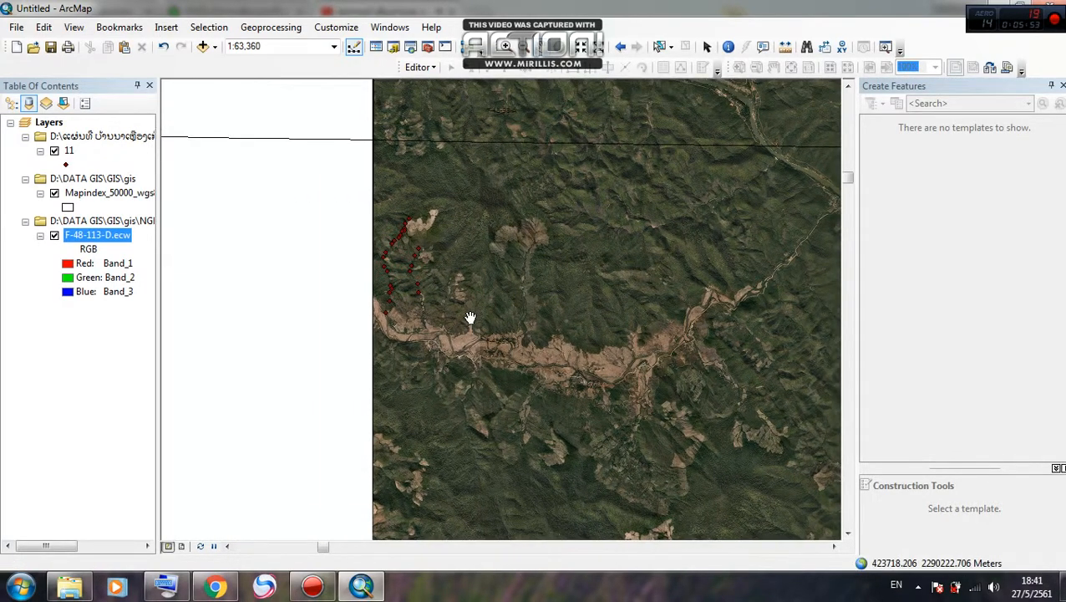
pyautogui.scroll(1, 472, 317)
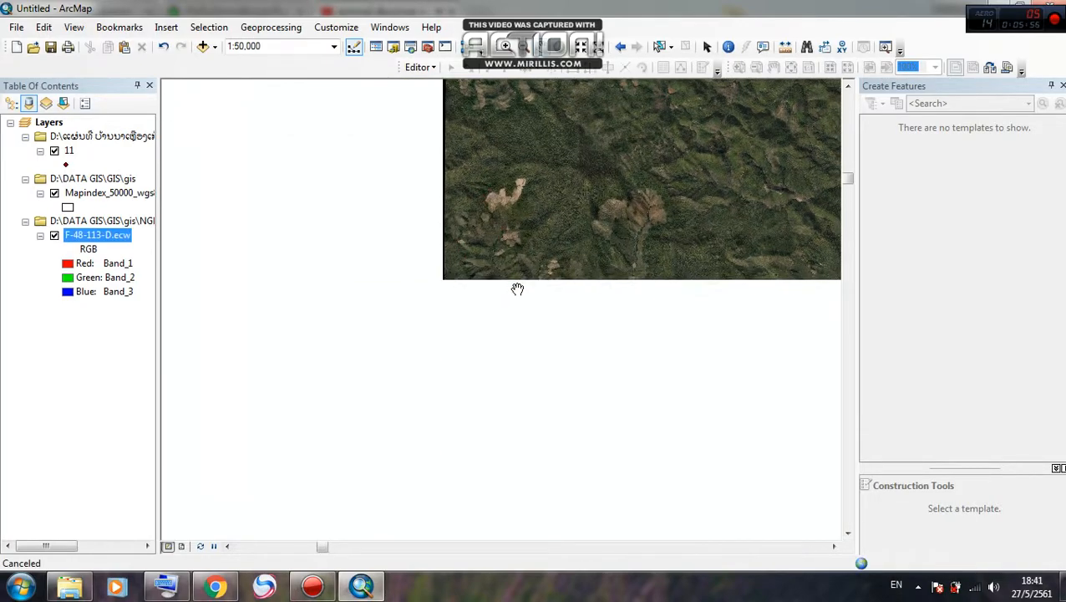
pyautogui.scroll(3, 516, 290)
pyautogui.scroll(1, 516, 290)
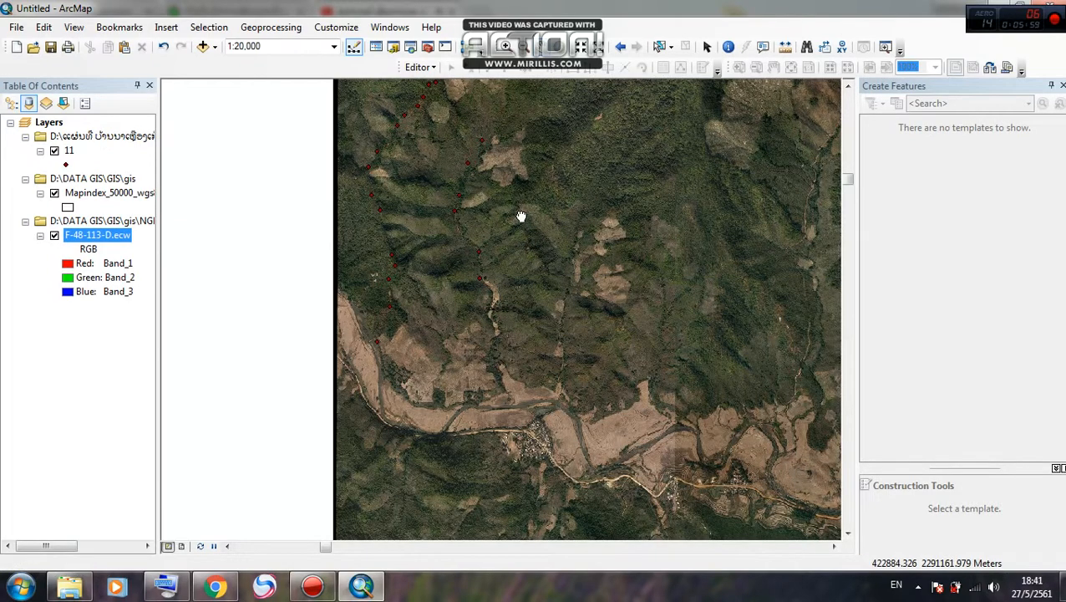
pyautogui.moveTo(521, 219); pyautogui.dragTo(519, 285)
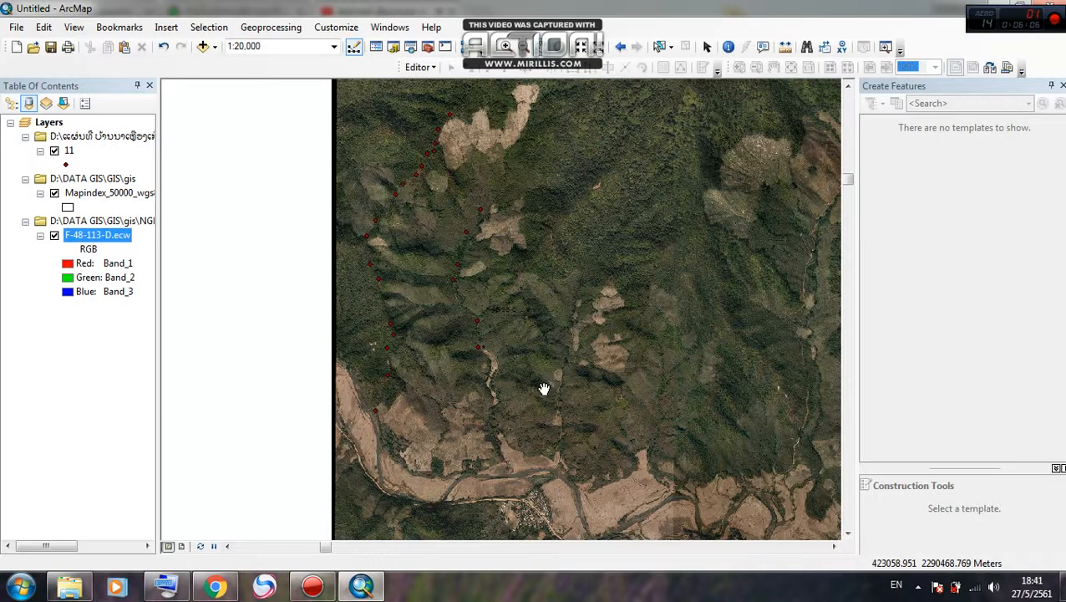
# - Create a new folder named "test new gis" on the D:\ drive through the Catalog
pyautogui.click(394, 47)
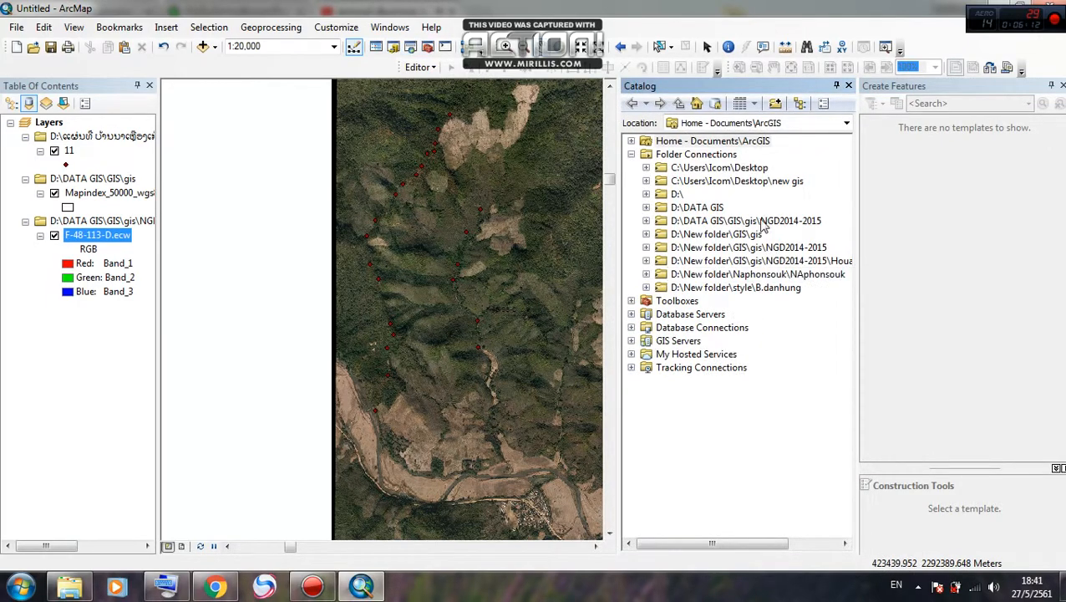
pyautogui.click(674, 195)
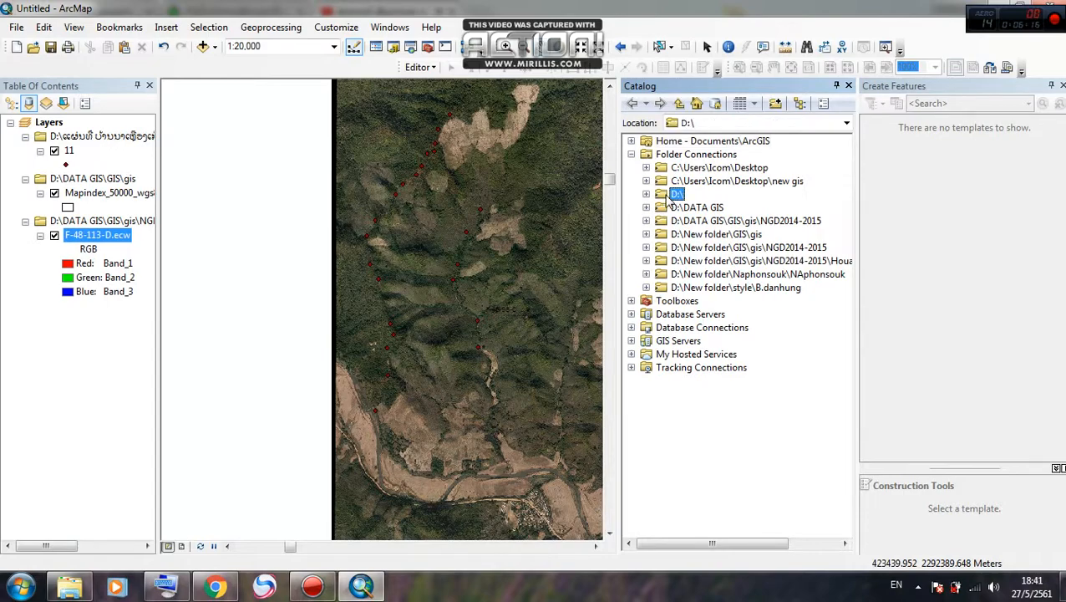
pyautogui.rightClick(671, 197)
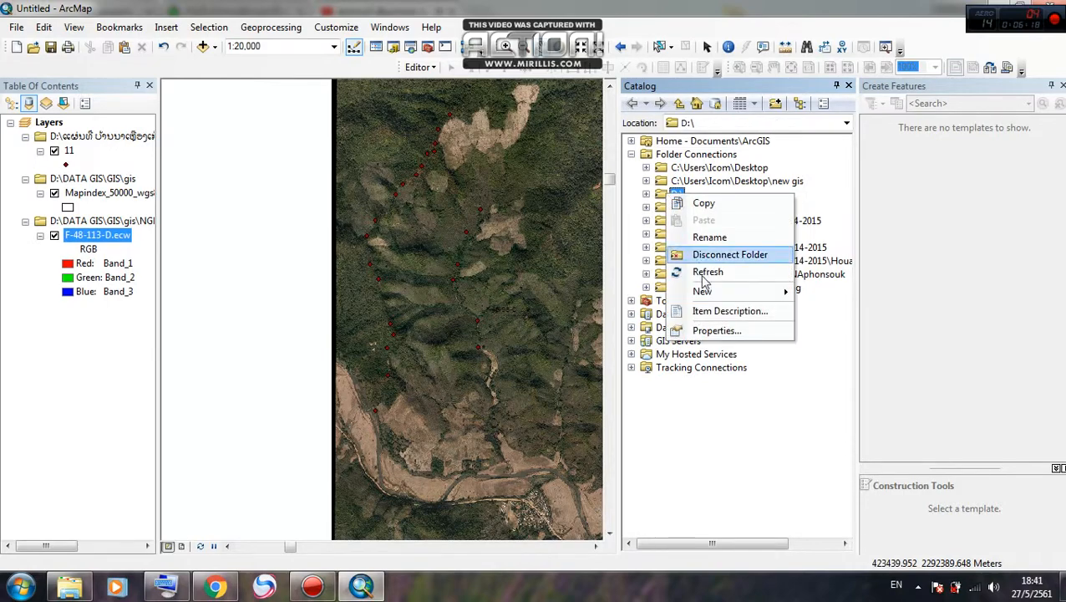
pyautogui.moveTo(770, 294)
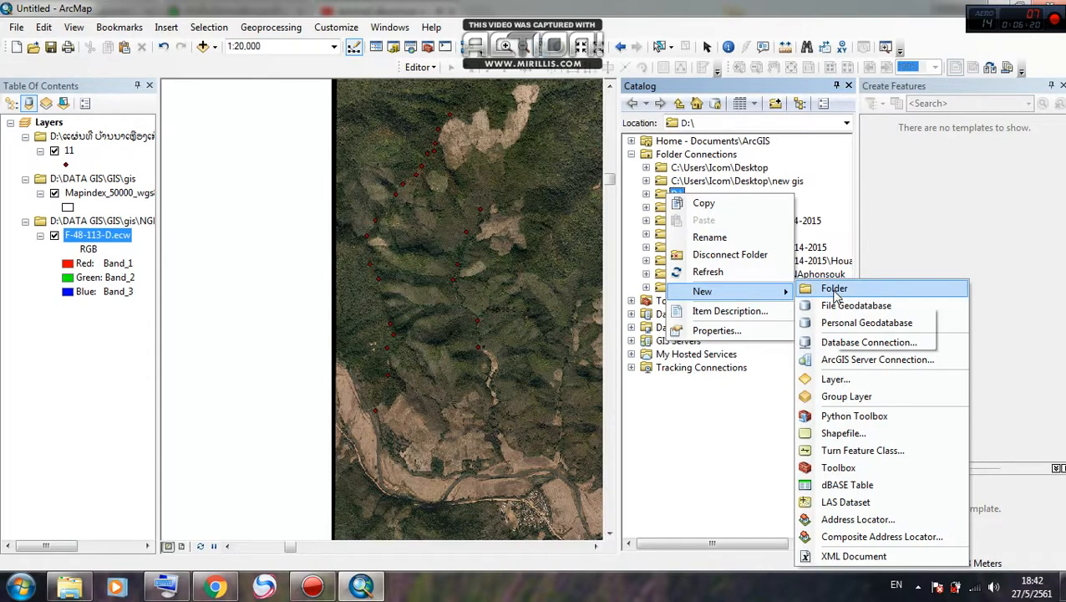
pyautogui.click(832, 290)
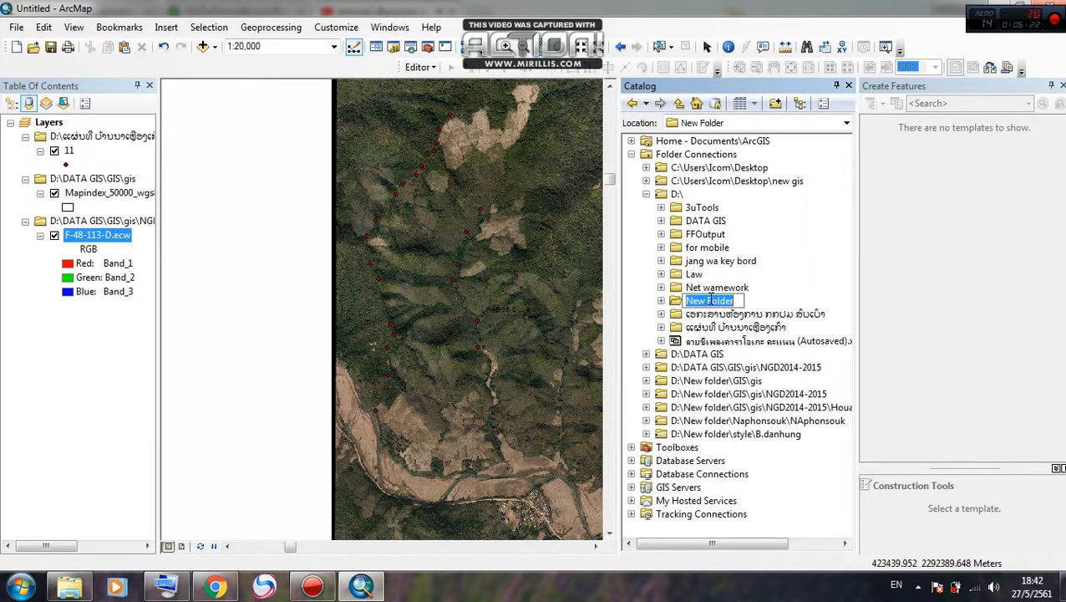
pyautogui.write('t')
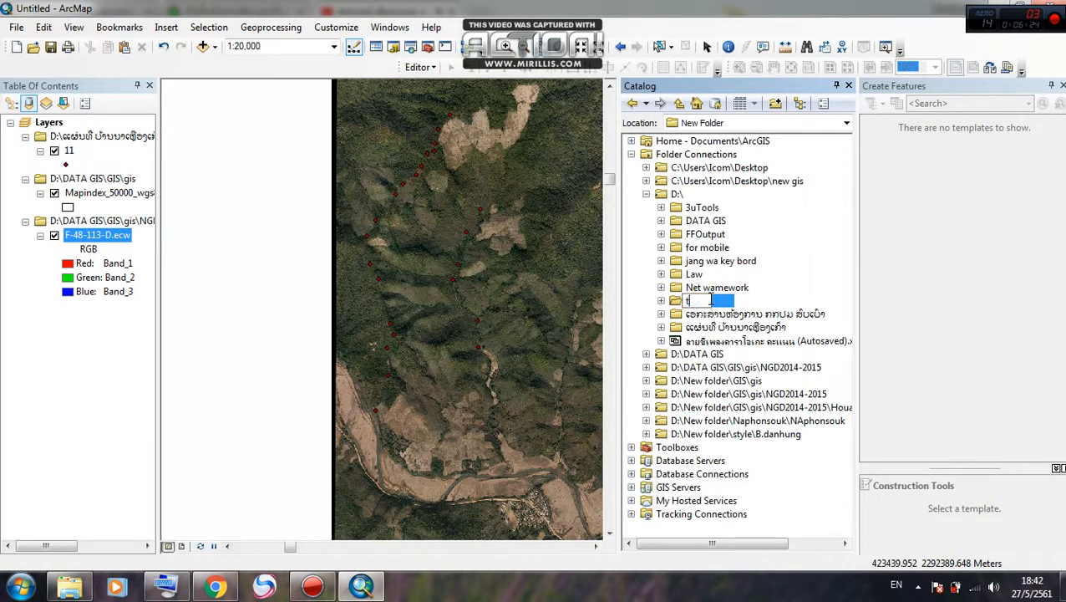
pyautogui.write('es')
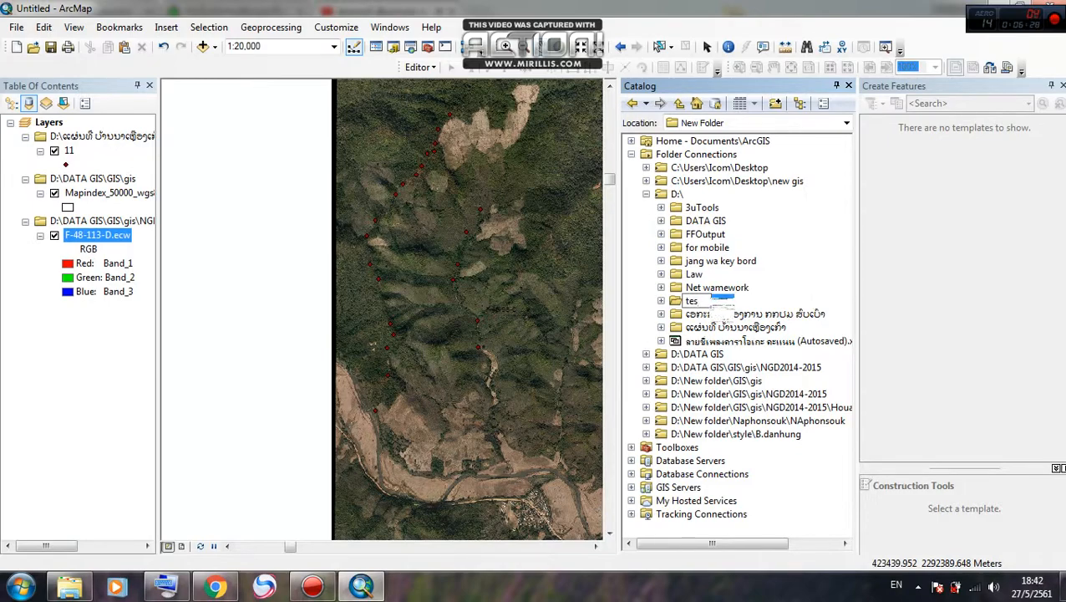
pyautogui.write('ew gis')
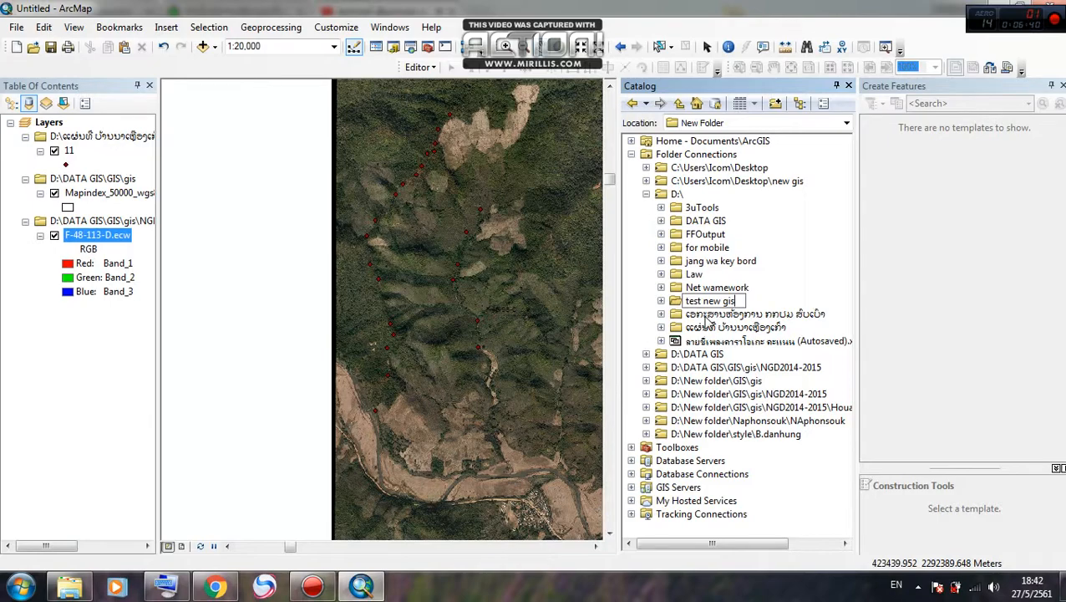
pyautogui.click(707, 318)
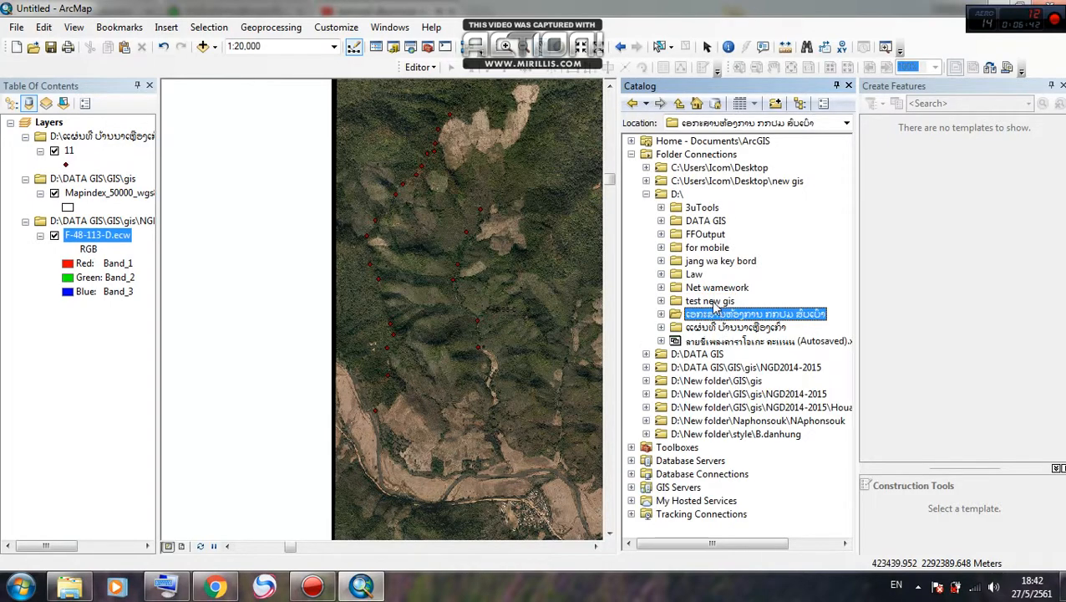
# - Start a new shapefile in the "test new gis" folder and name it "map forest"
pyautogui.click(714, 303)
pyautogui.rightClick(714, 302)
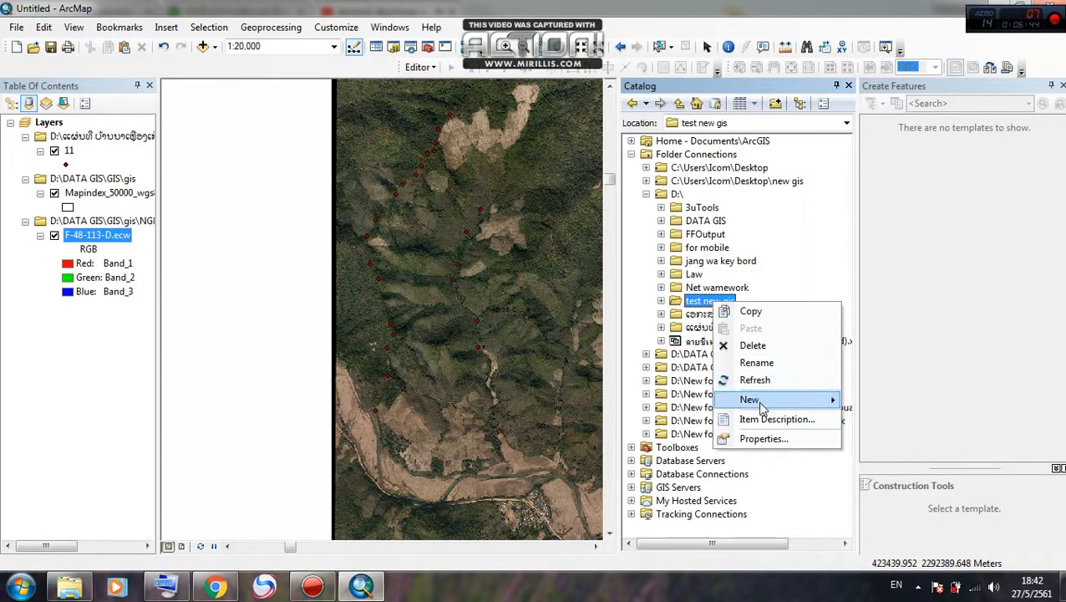
pyautogui.moveTo(762, 405)
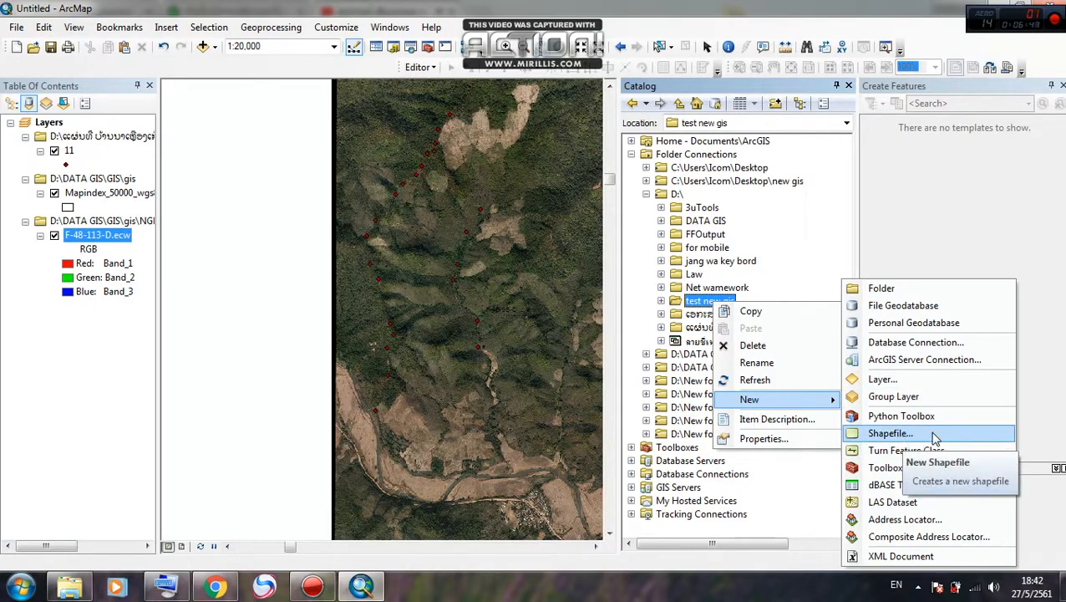
pyautogui.click(891, 433)
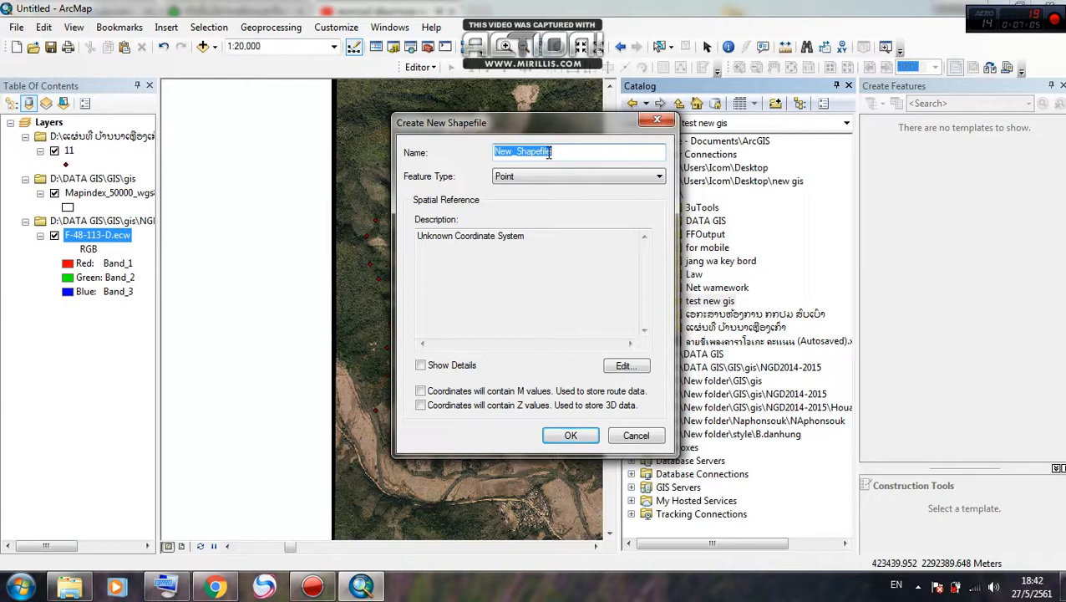
pyautogui.write('k')
pyautogui.press('BackSpace')
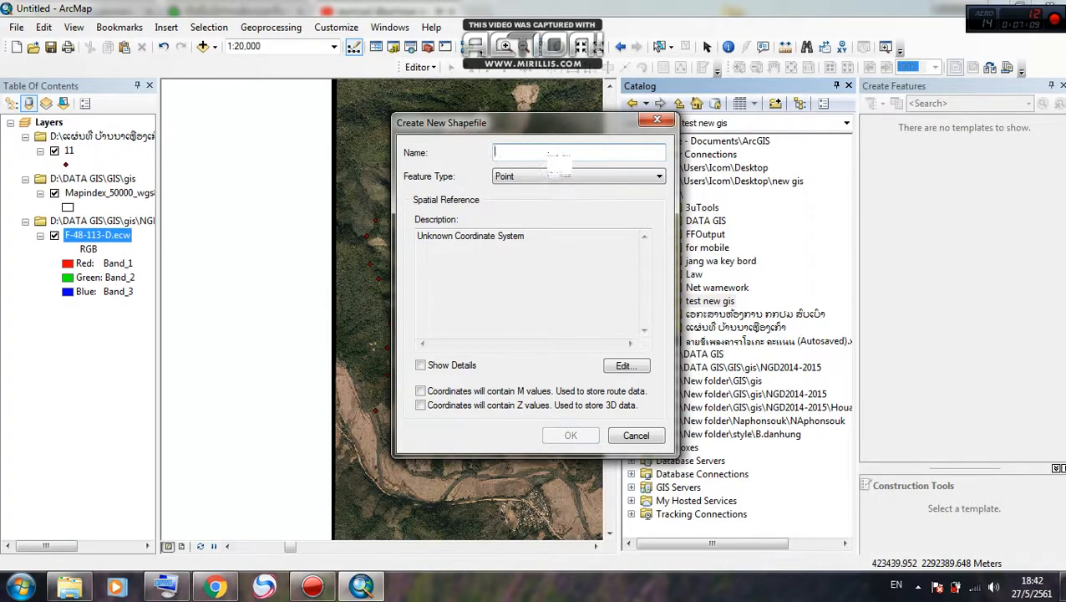
pyautogui.write('map')
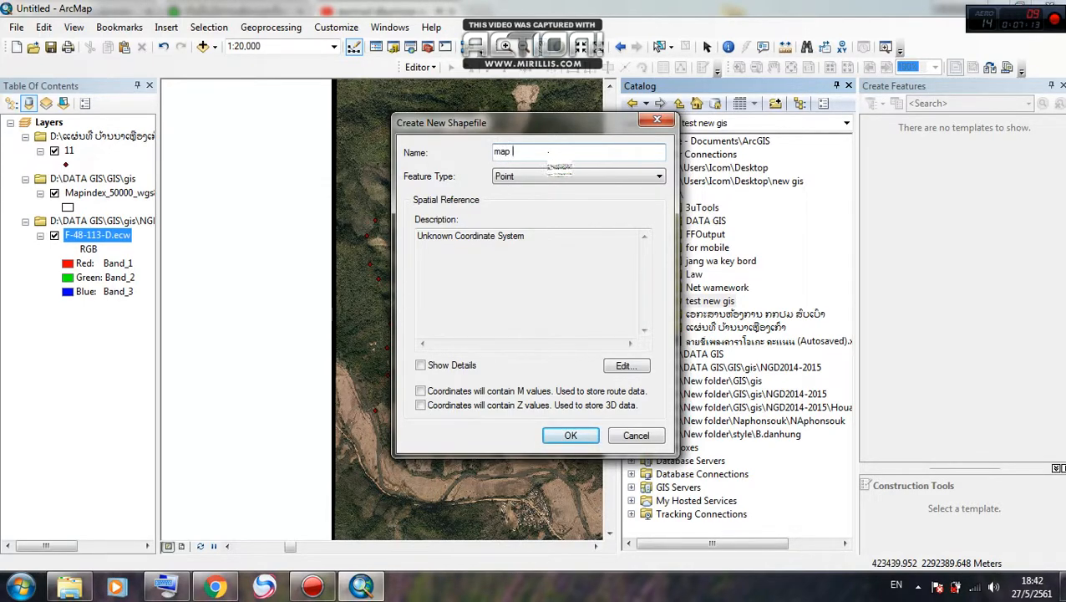
pyautogui.write(' foe')
pyautogui.press('BackSpace')
pyautogui.write('r')
pyautogui.write('est')
# - Give the new shapefile the Polygon feature type and the WGS 1984 UTM Zone 48N coordinate system, and create it
pyautogui.click(540, 170)
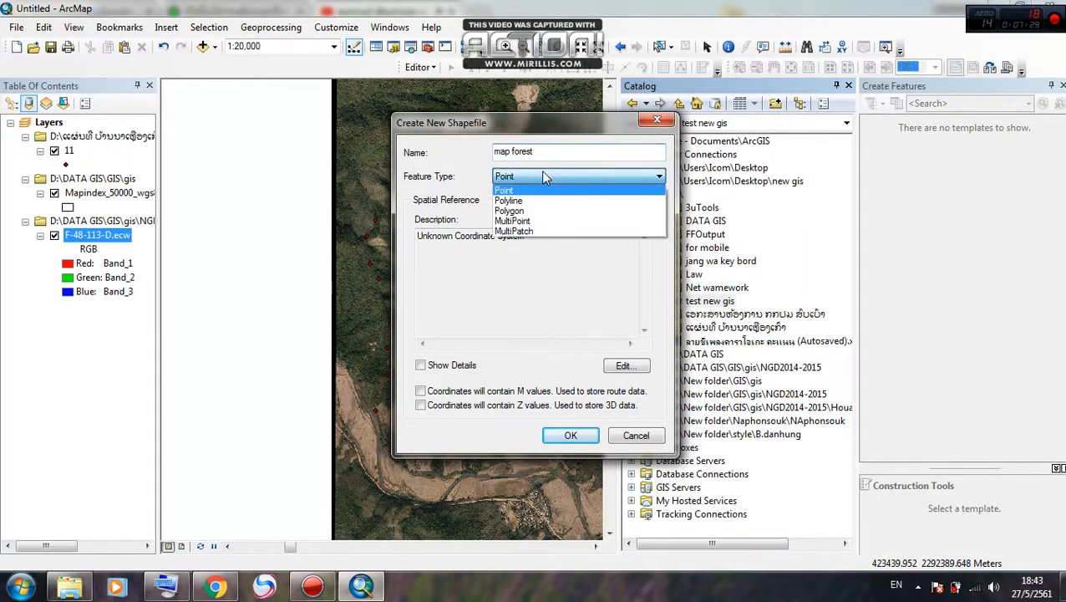
pyautogui.click(523, 214)
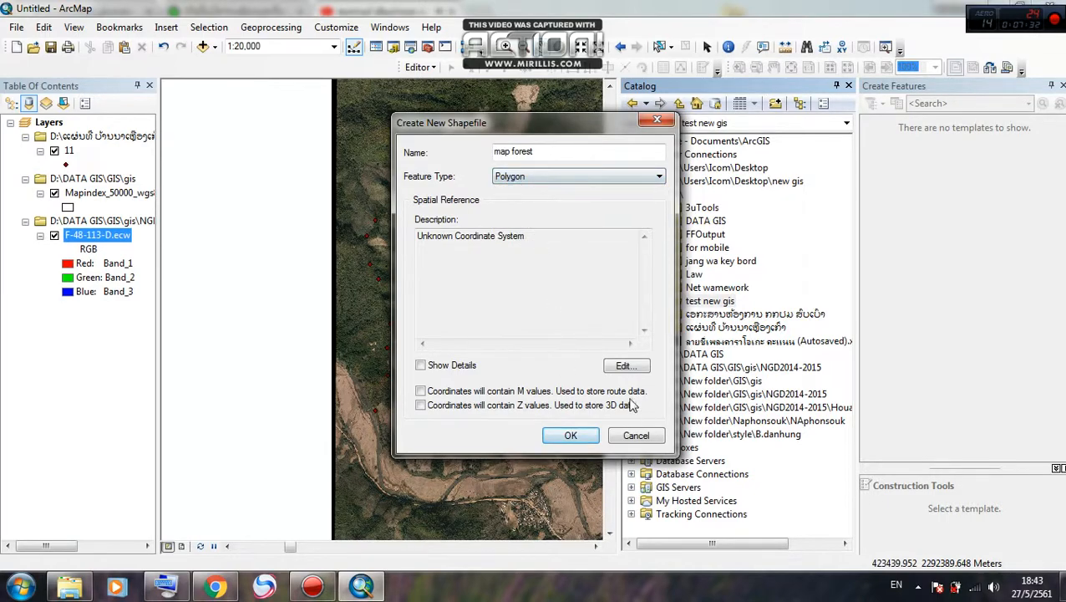
pyautogui.click(626, 368)
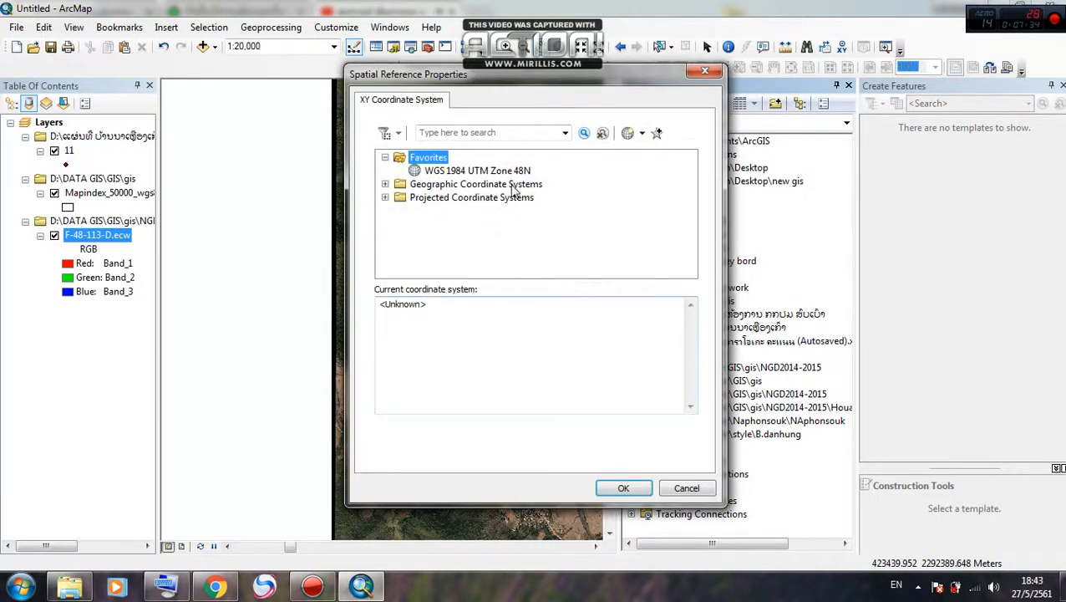
pyautogui.click(516, 171)
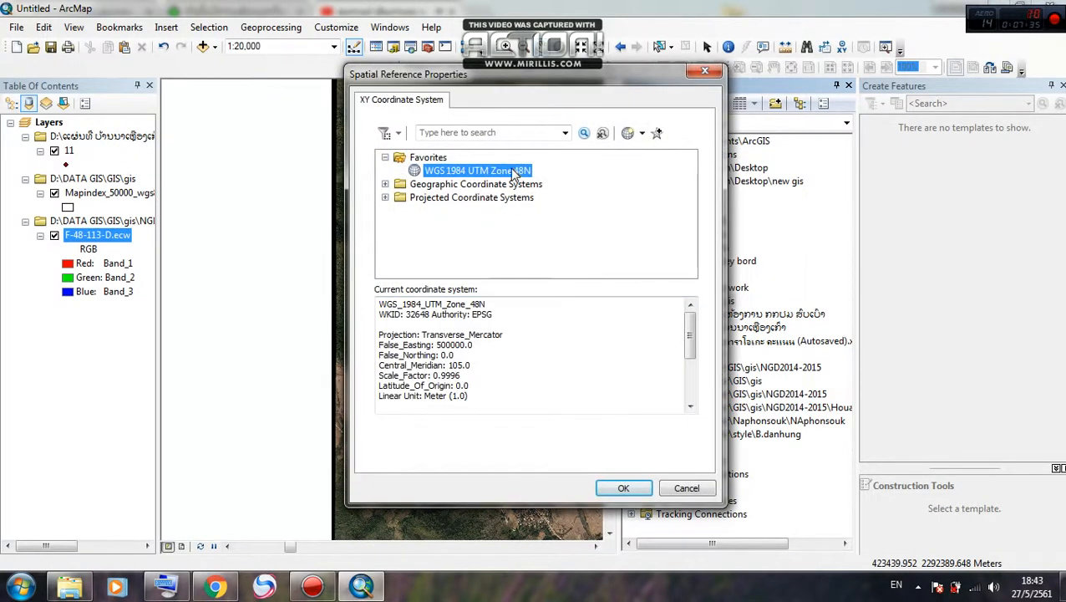
pyautogui.click(627, 488)
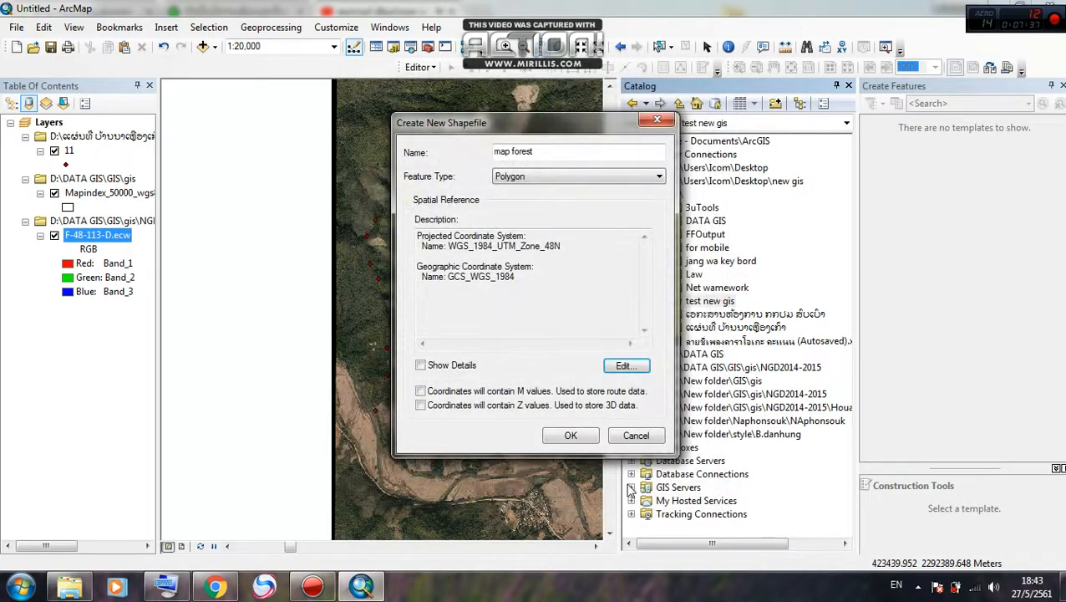
pyautogui.click(571, 436)
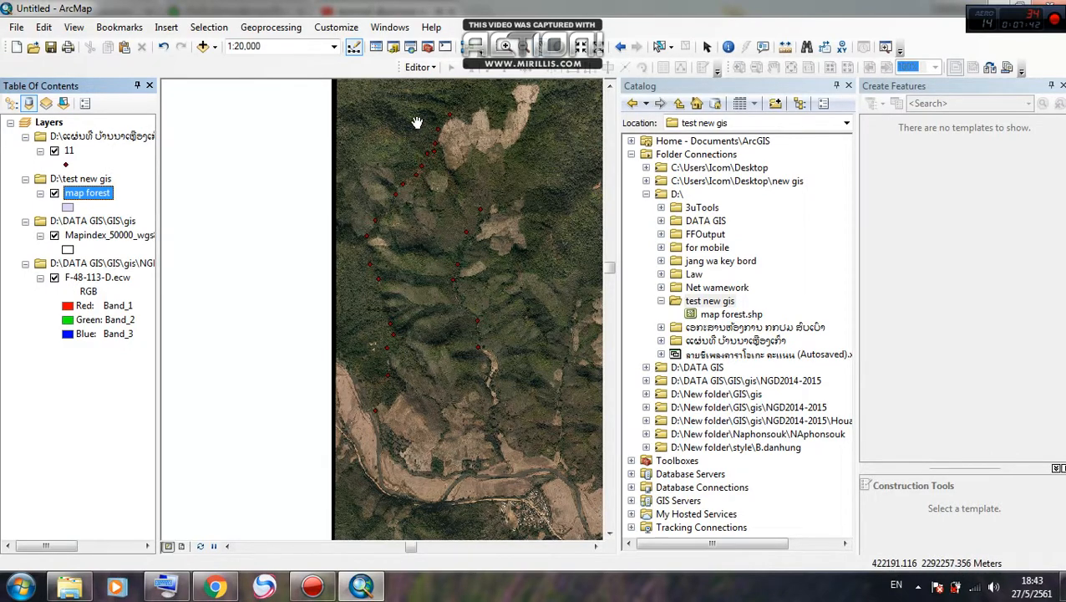
# - Start an edit session on the map forest layer, continuing past the spatial reference warning
pyautogui.click(421, 67)
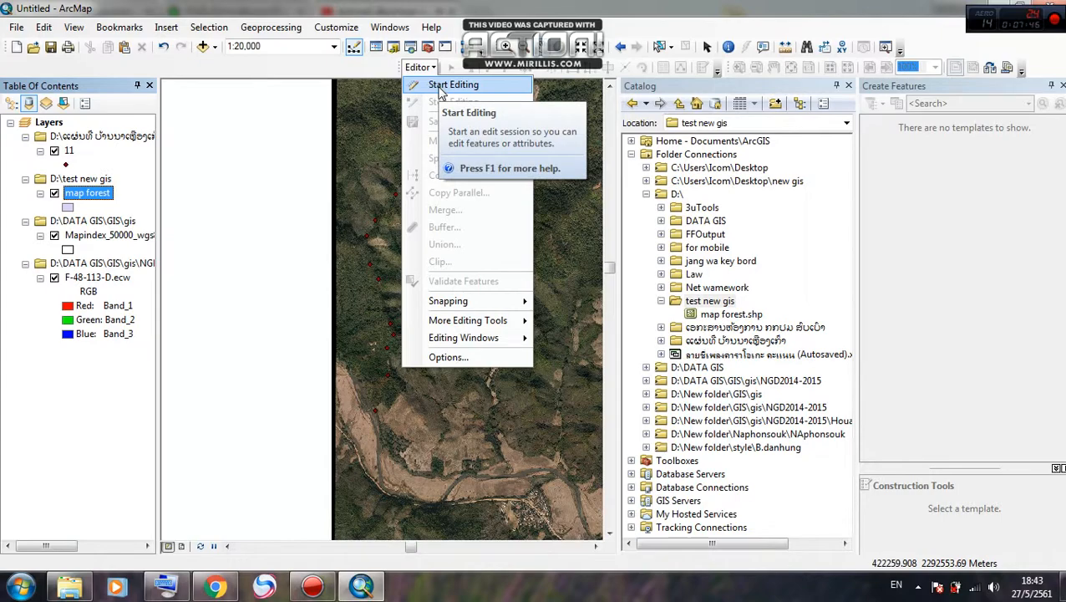
pyautogui.click(440, 86)
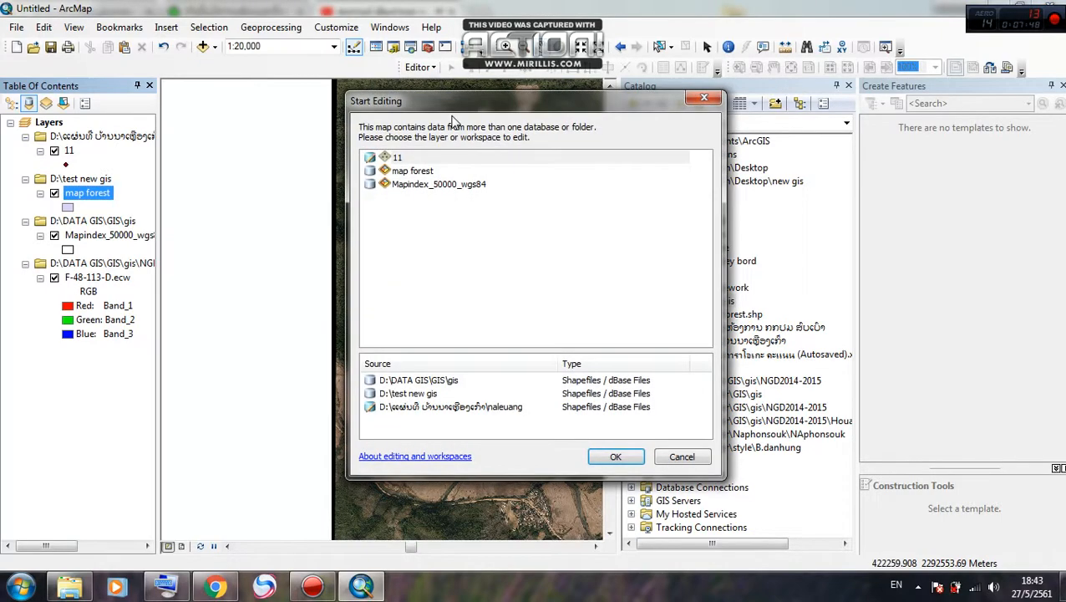
pyautogui.click(424, 172)
pyautogui.click(597, 461)
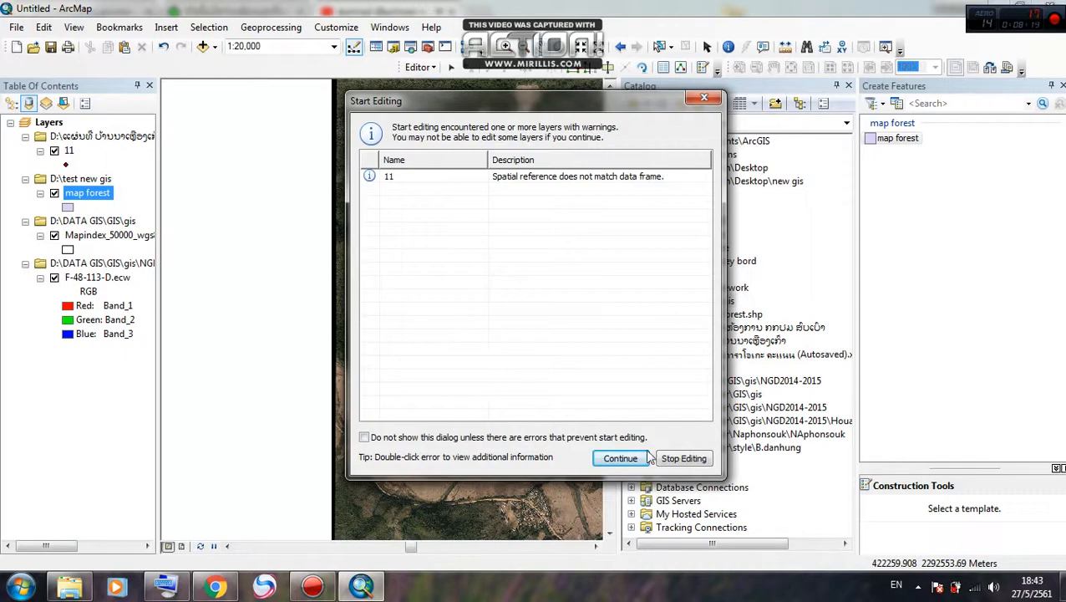
pyautogui.click(619, 458)
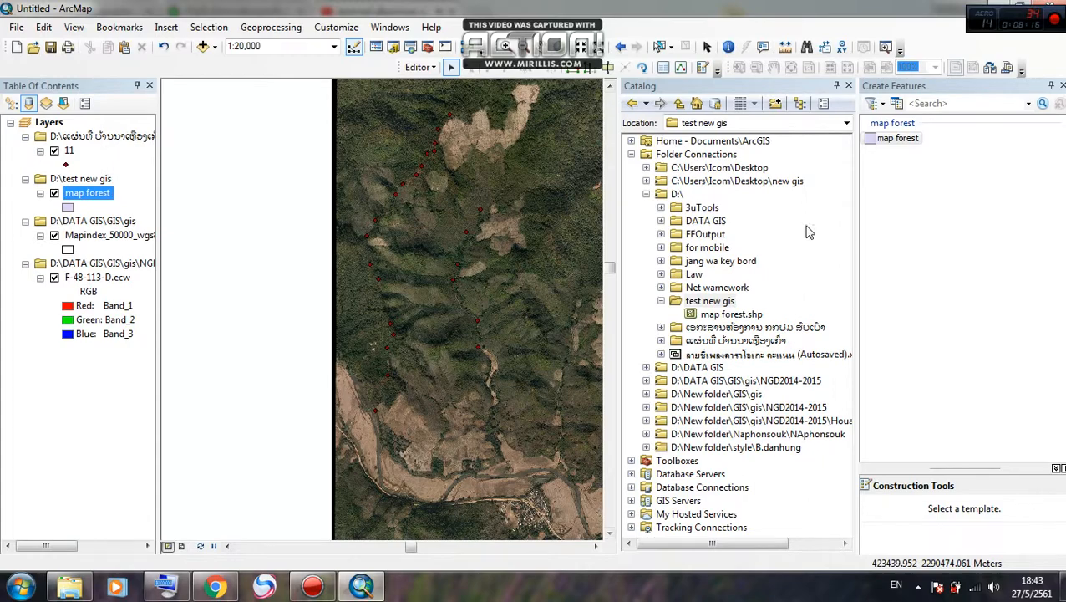
# - Start a map forest polygon and place its vertices northward along the eastern row of surveyed points
pyautogui.click(887, 140)
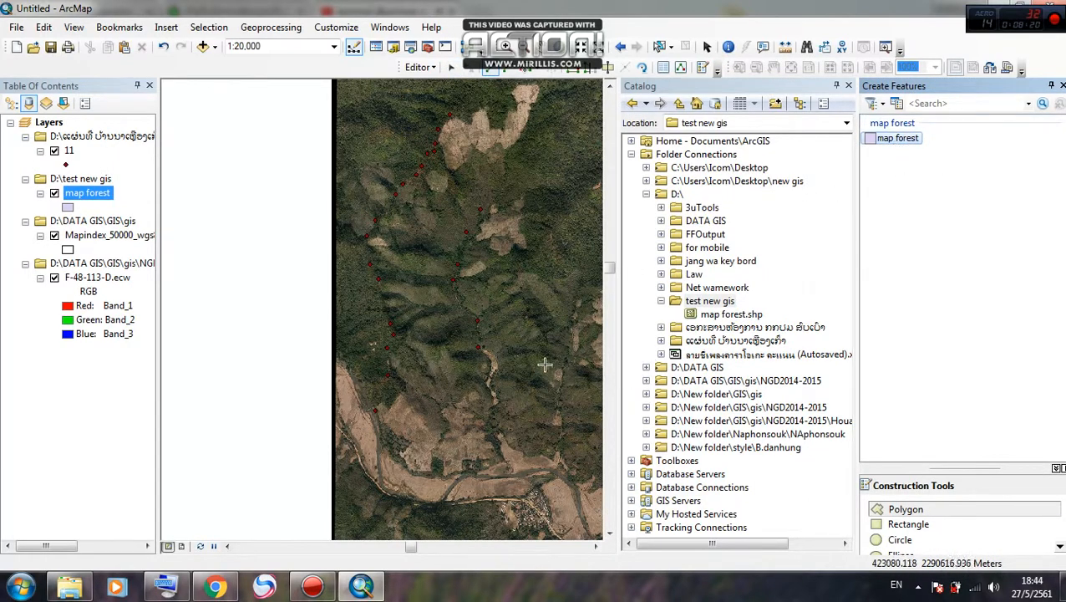
pyautogui.click(478, 346)
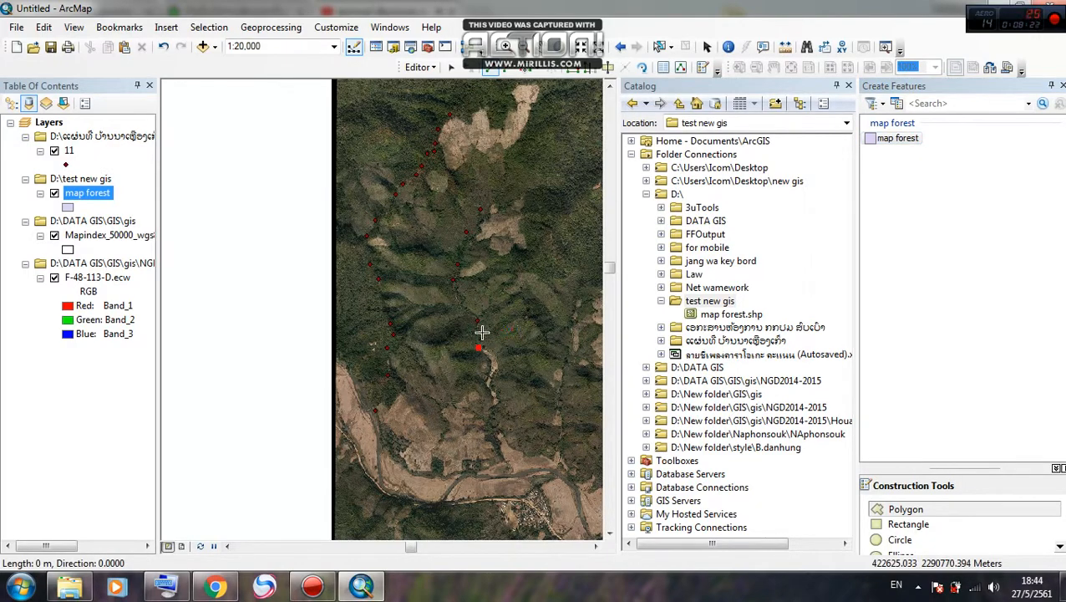
pyautogui.click(478, 320)
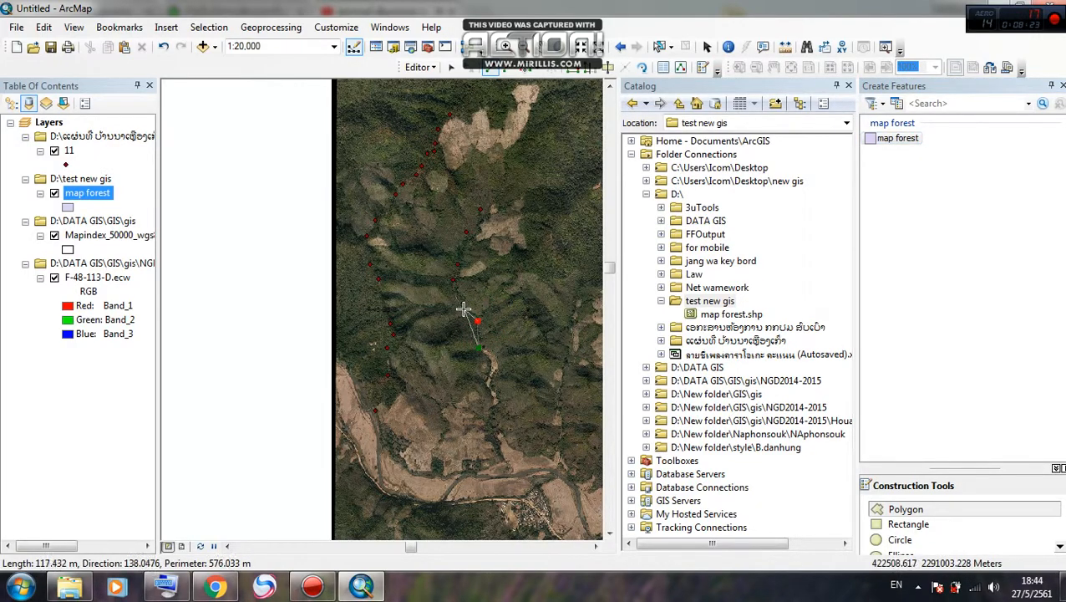
pyautogui.click(459, 301)
pyautogui.click(452, 280)
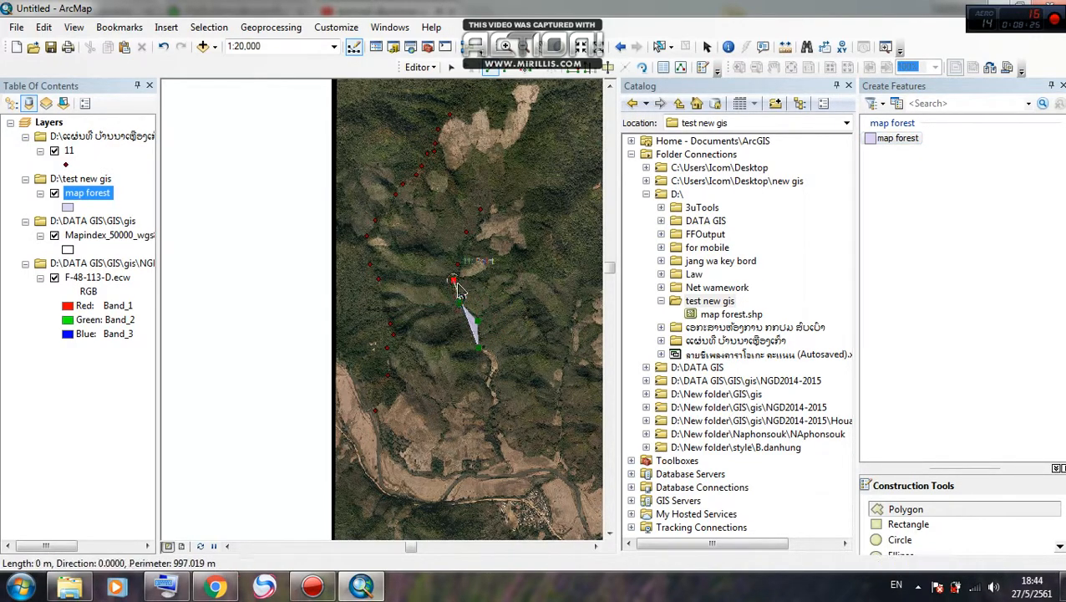
pyautogui.click(459, 266)
pyautogui.click(466, 231)
pyautogui.click(481, 209)
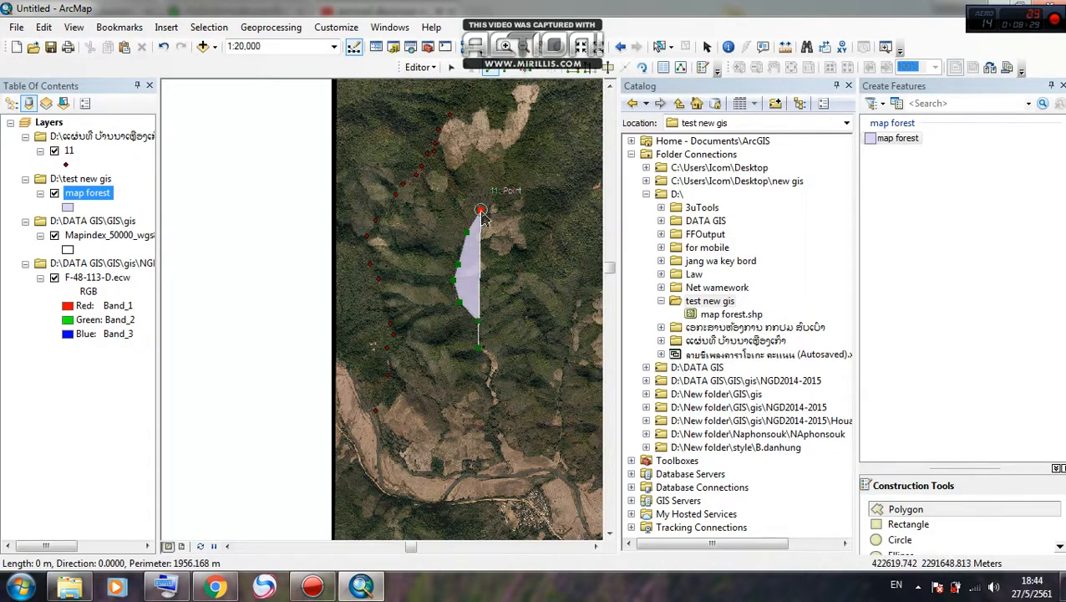
# - Extend the polygon boundary along the lower edge of the northern clearing up to the northernmost surveyed point
pyautogui.click(505, 152)
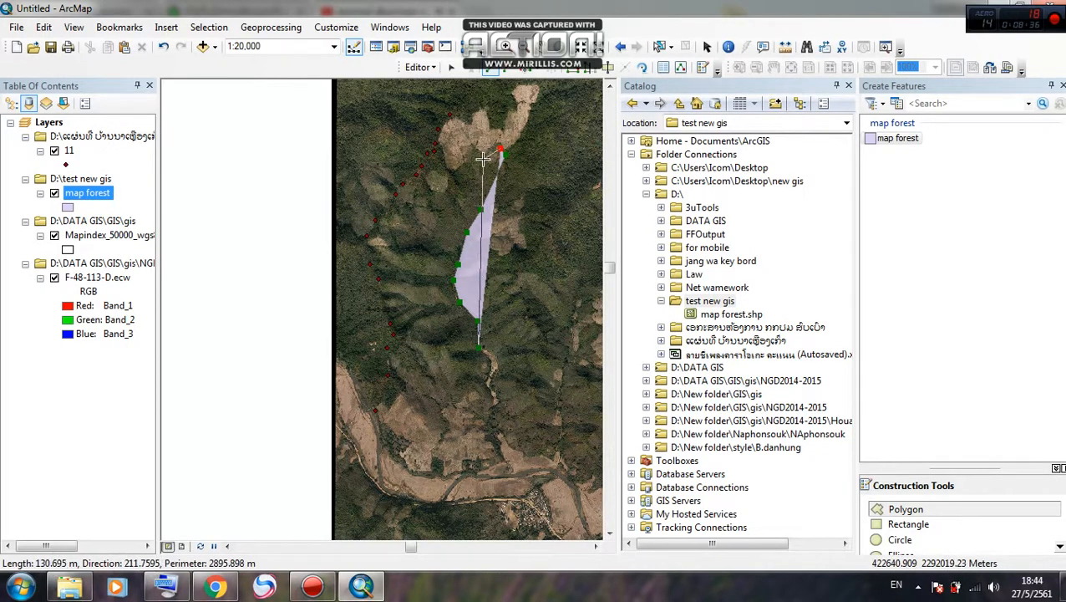
pyautogui.click(478, 153)
pyautogui.click(468, 159)
pyautogui.click(456, 174)
pyautogui.click(450, 114)
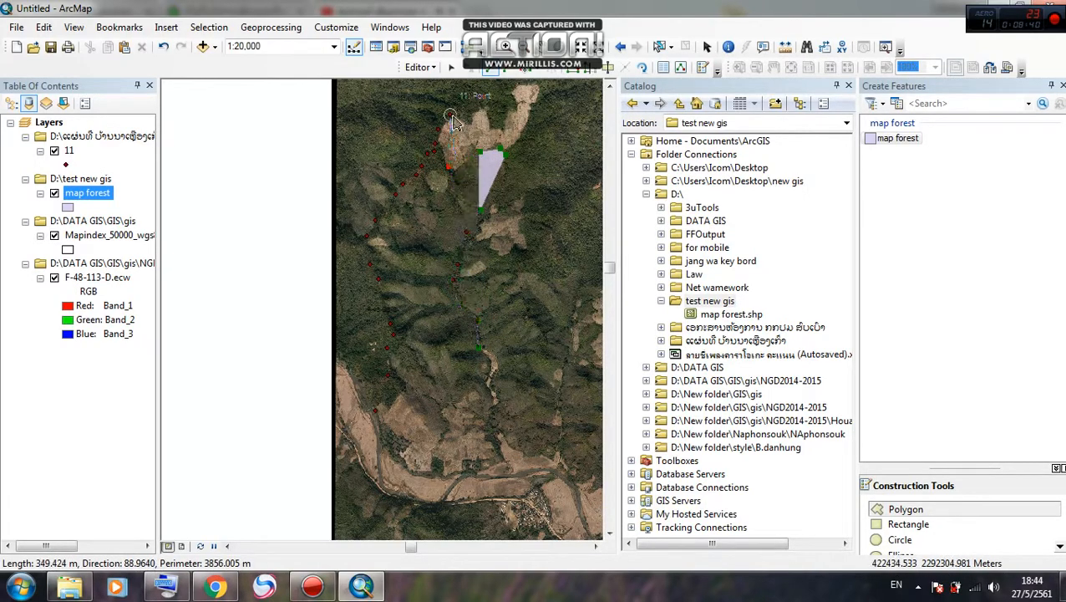
# - Continue the polygon boundary southwest through the closely spaced surveyed points below the northern tip
pyautogui.click(438, 127)
pyautogui.click(433, 151)
pyautogui.click(427, 154)
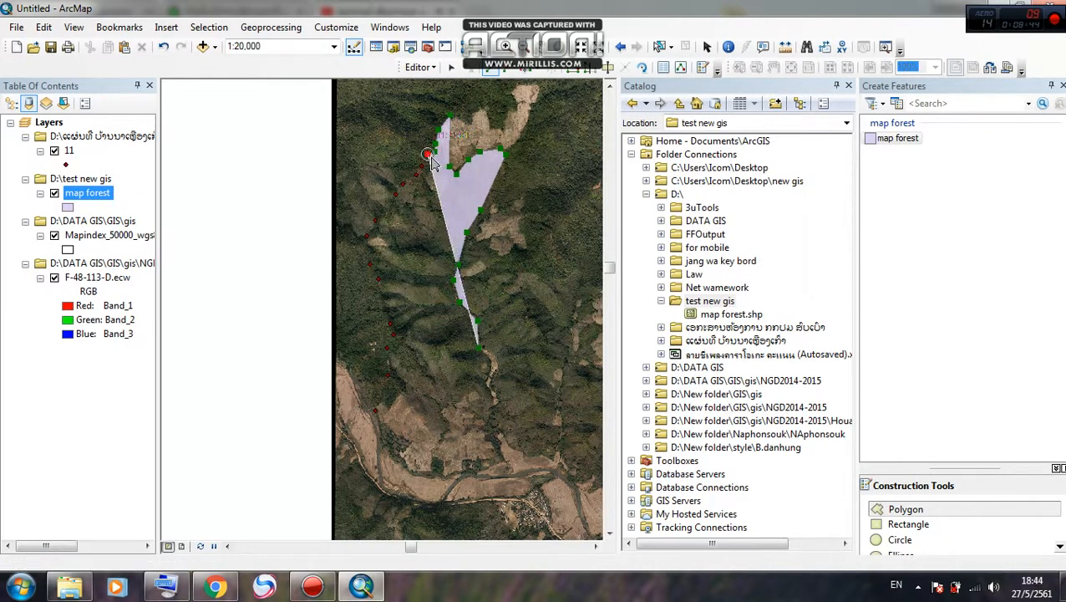
pyautogui.click(416, 174)
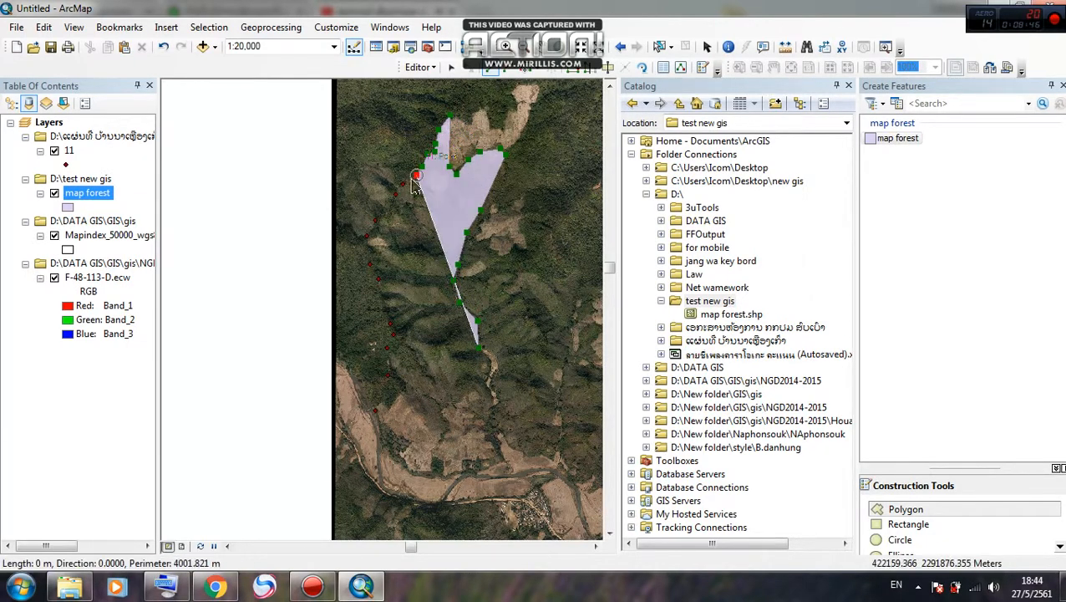
pyautogui.click(404, 184)
pyautogui.click(396, 195)
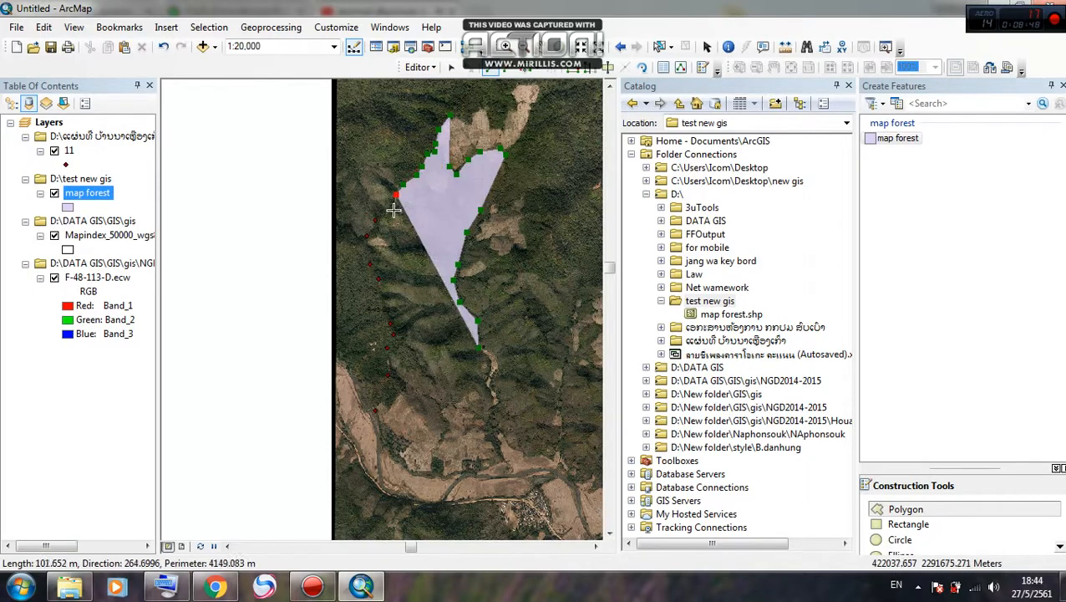
# - Trace the remaining western surveyed points to the southernmost one and finish the polygon along its southern edge
pyautogui.click(377, 222)
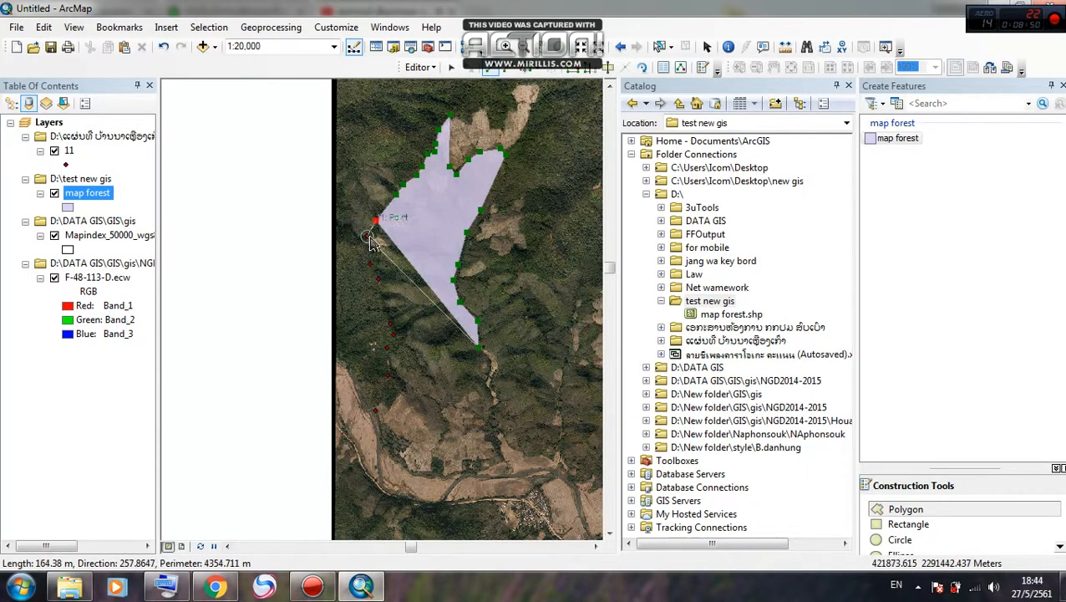
pyautogui.click(368, 237)
pyautogui.click(370, 263)
pyautogui.click(378, 278)
pyautogui.click(391, 325)
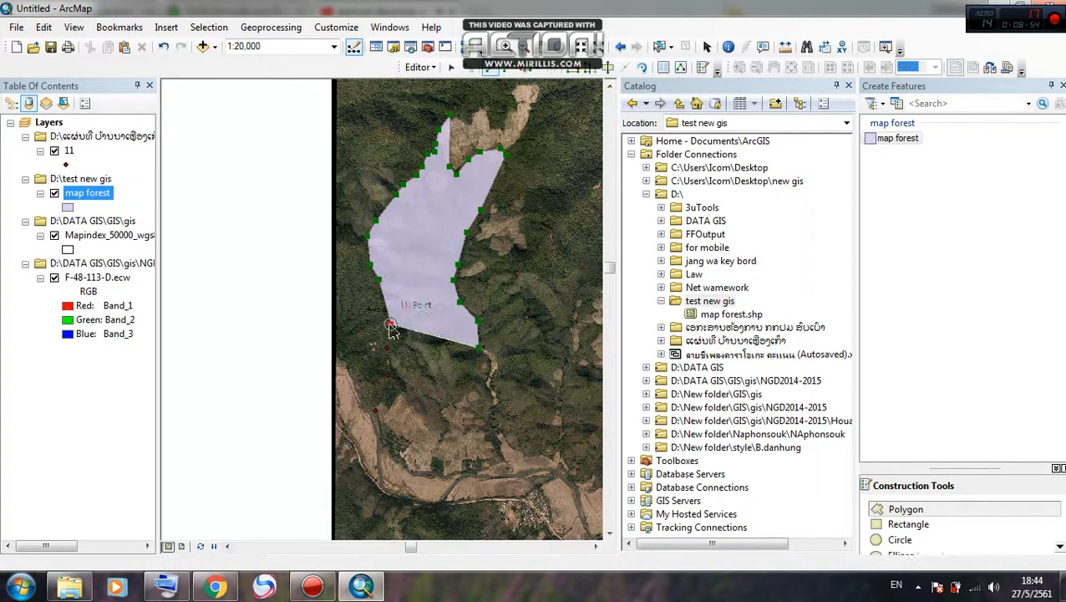
pyautogui.click(387, 347)
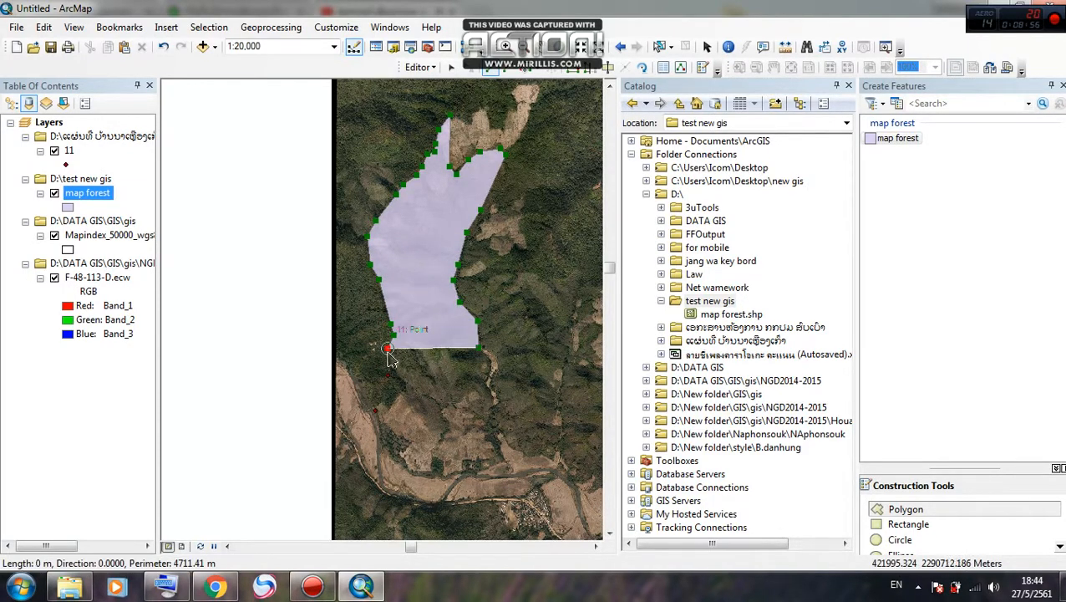
pyautogui.click(388, 375)
pyautogui.click(376, 411)
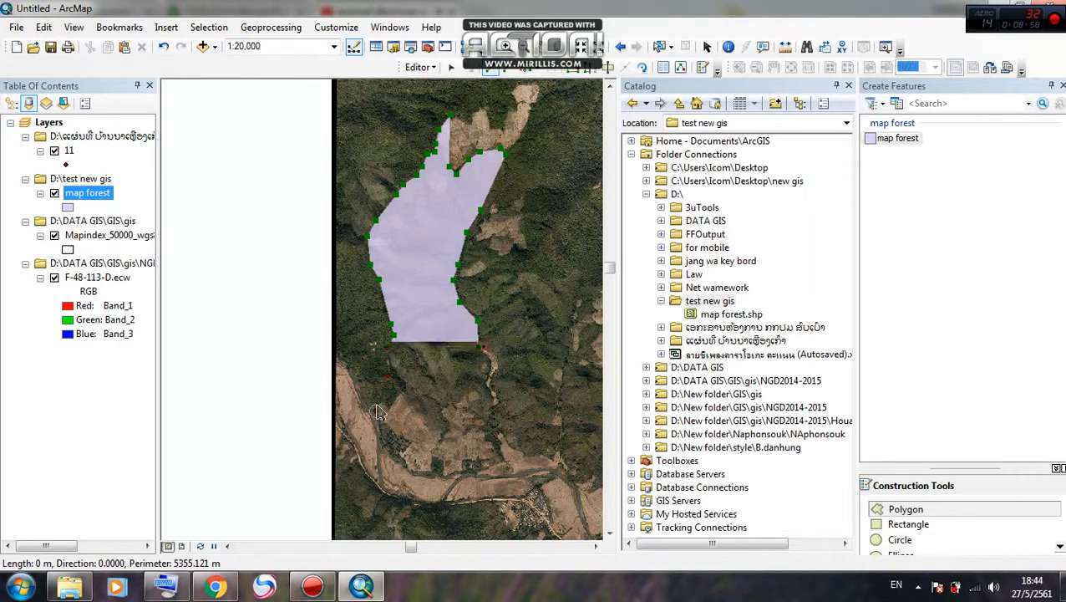
pyautogui.click(425, 392)
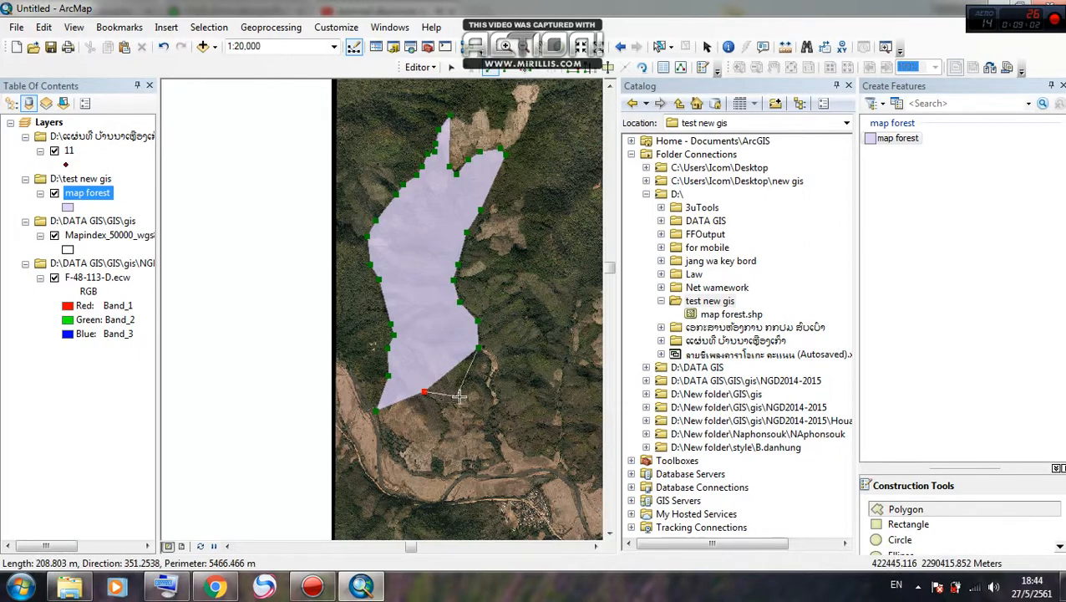
pyautogui.doubleClick(465, 393)
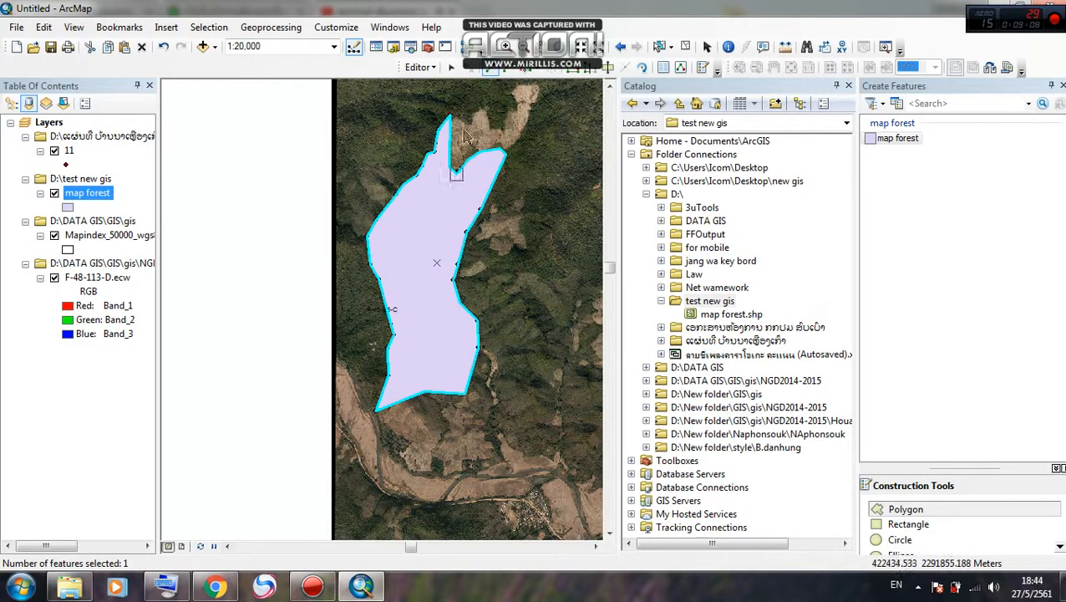
# - Save the edits to the map forest layer and stop editing
pyautogui.click(433, 69)
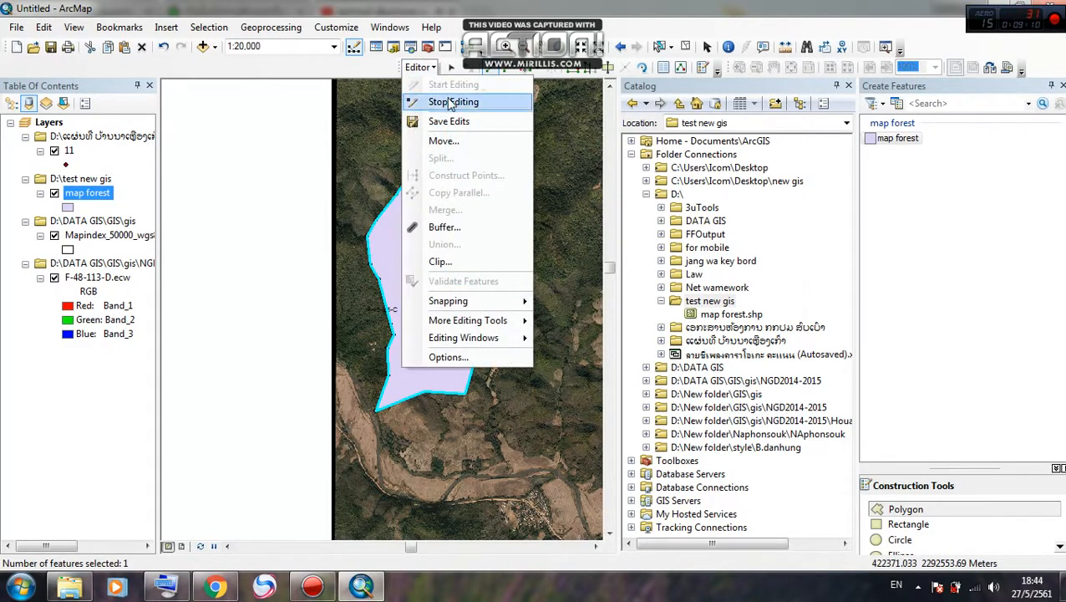
pyautogui.click(449, 121)
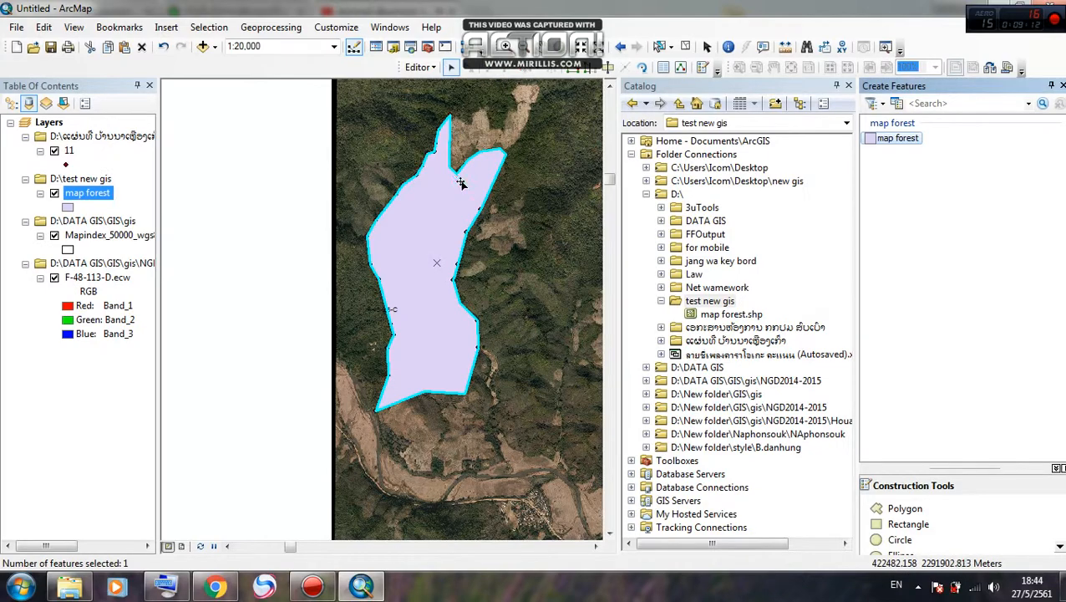
pyautogui.click(437, 71)
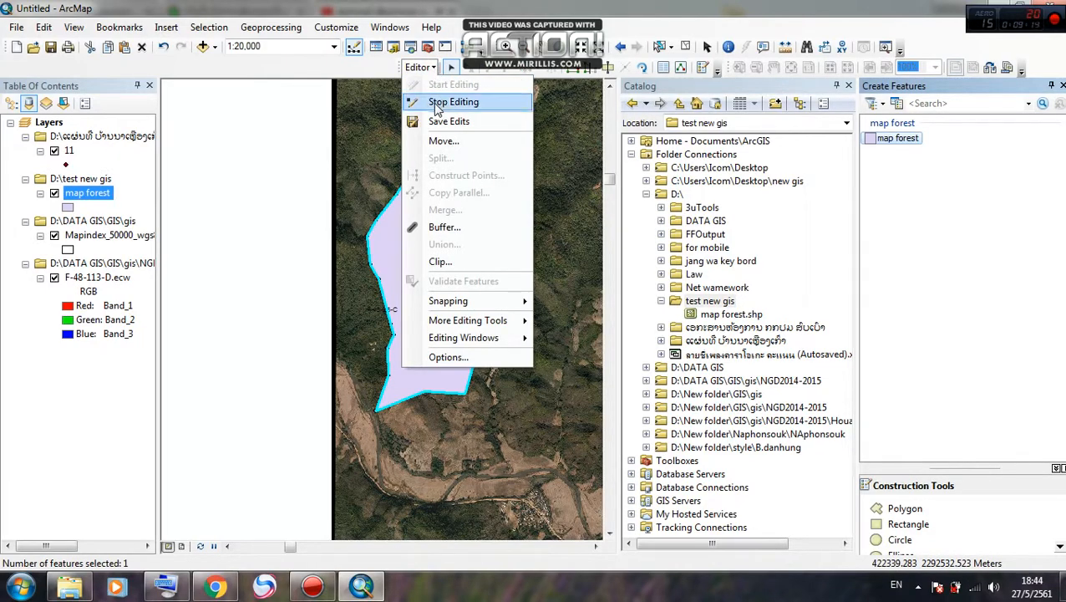
pyautogui.click(436, 101)
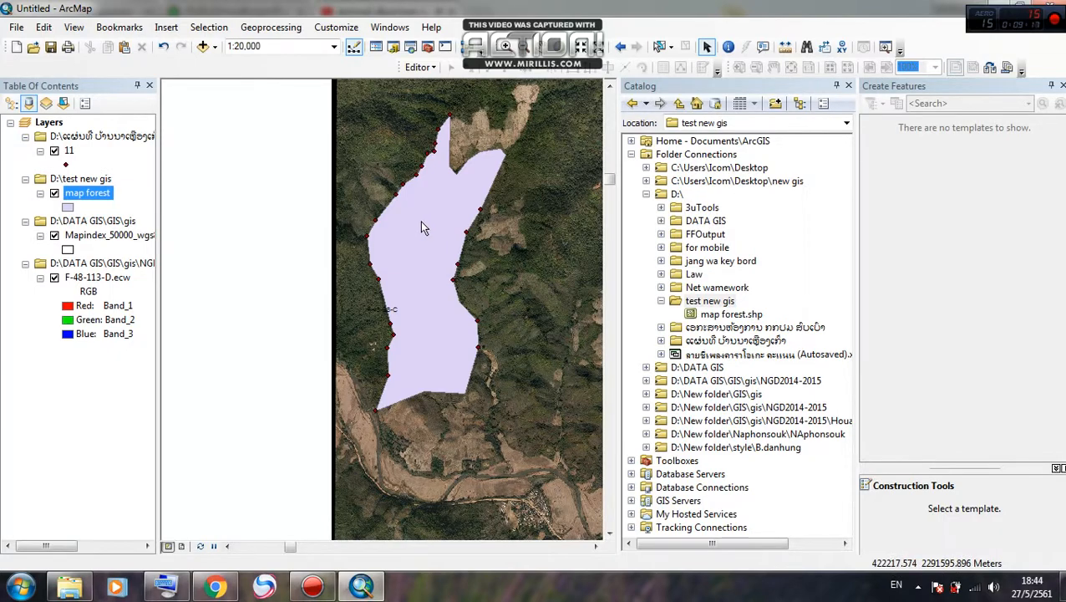
# - Close the Catalog and switch the map to layout view
pyautogui.click(848, 87)
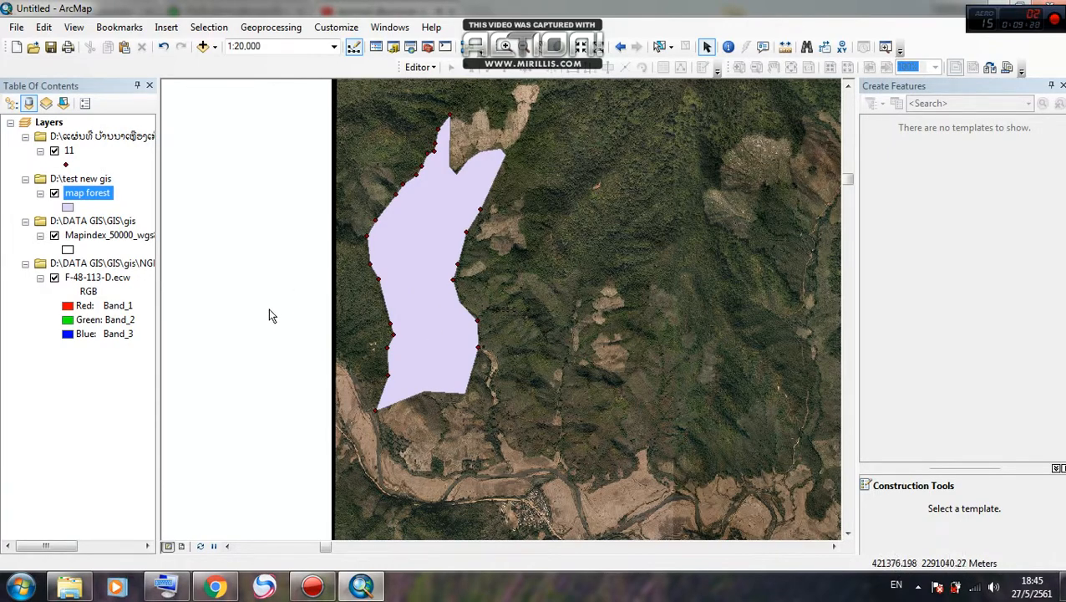
pyautogui.click(163, 31)
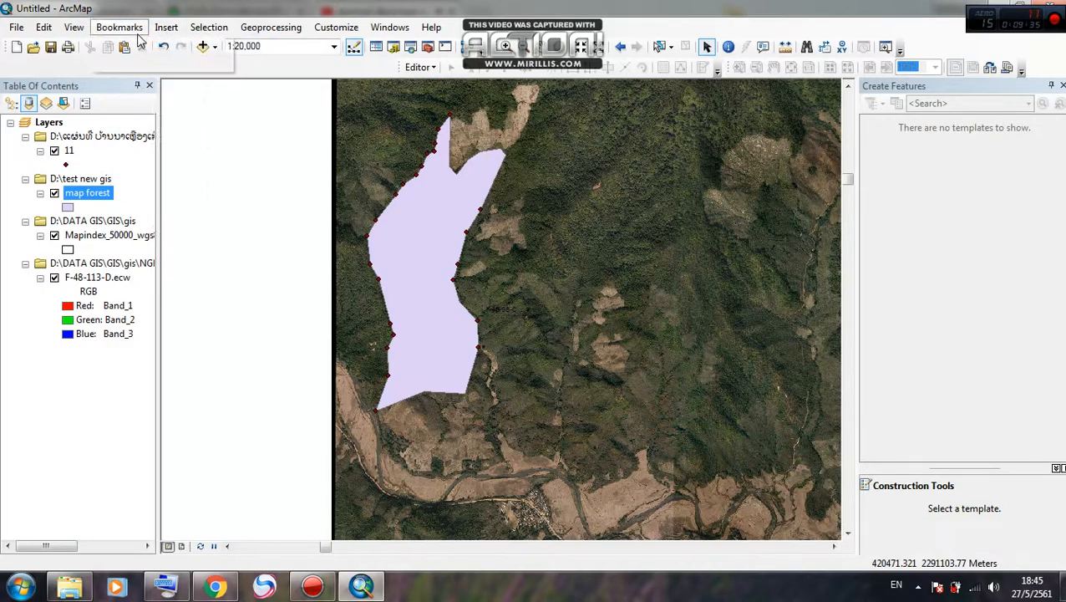
pyautogui.click(82, 33)
pyautogui.click(83, 34)
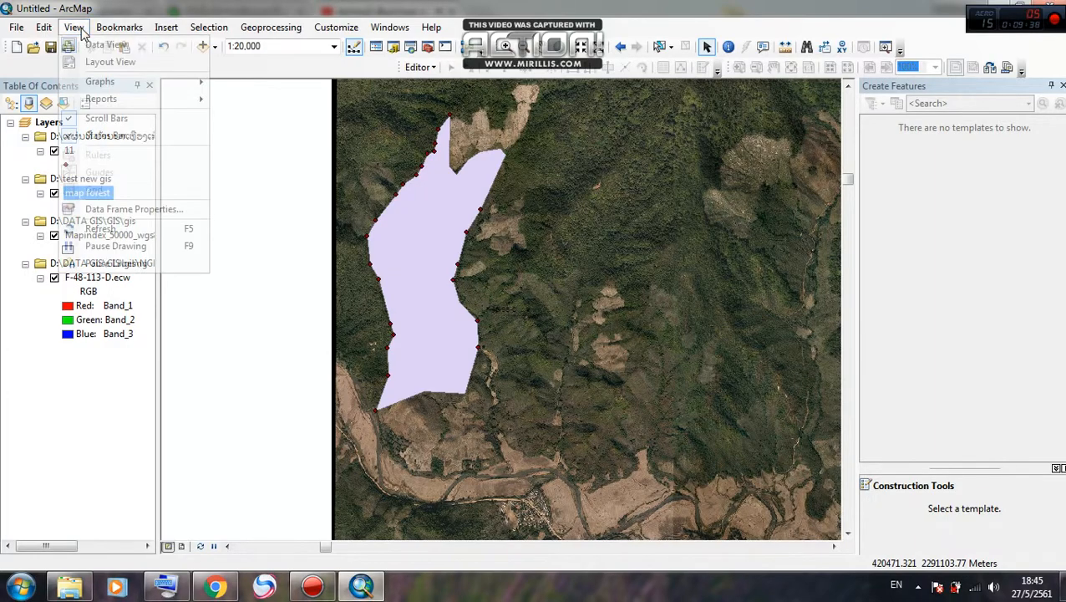
pyautogui.click(102, 62)
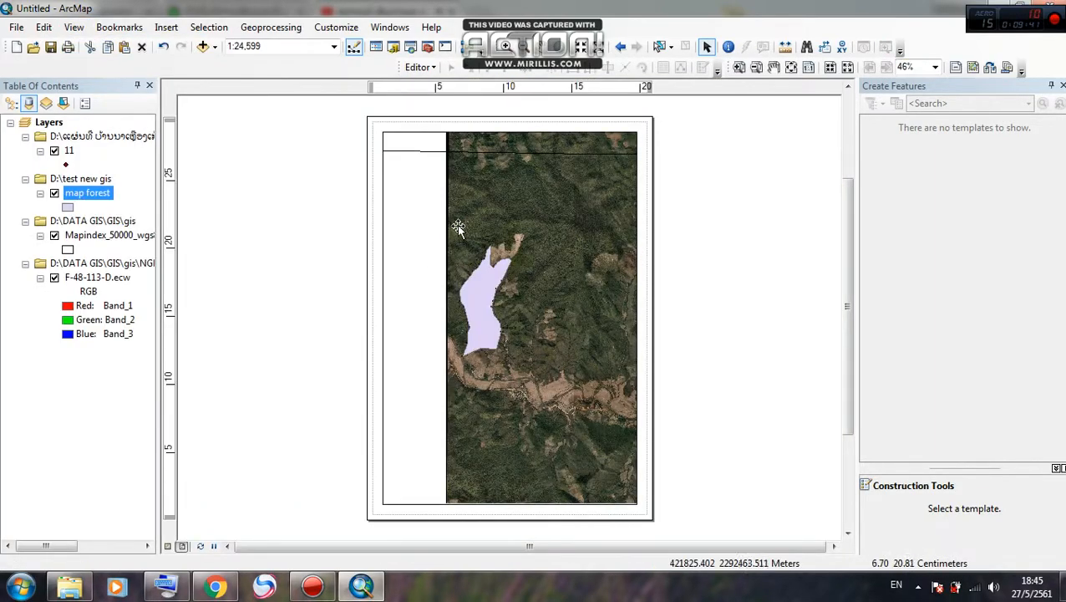
# - Move the data frame to the page's left edge and pan the map west to east until the satellite image fills it
pyautogui.moveTo(483, 228)
pyautogui.mouseDown()
pyautogui.moveTo(448, 229)
pyautogui.moveTo(463, 230)
pyautogui.mouseUp()
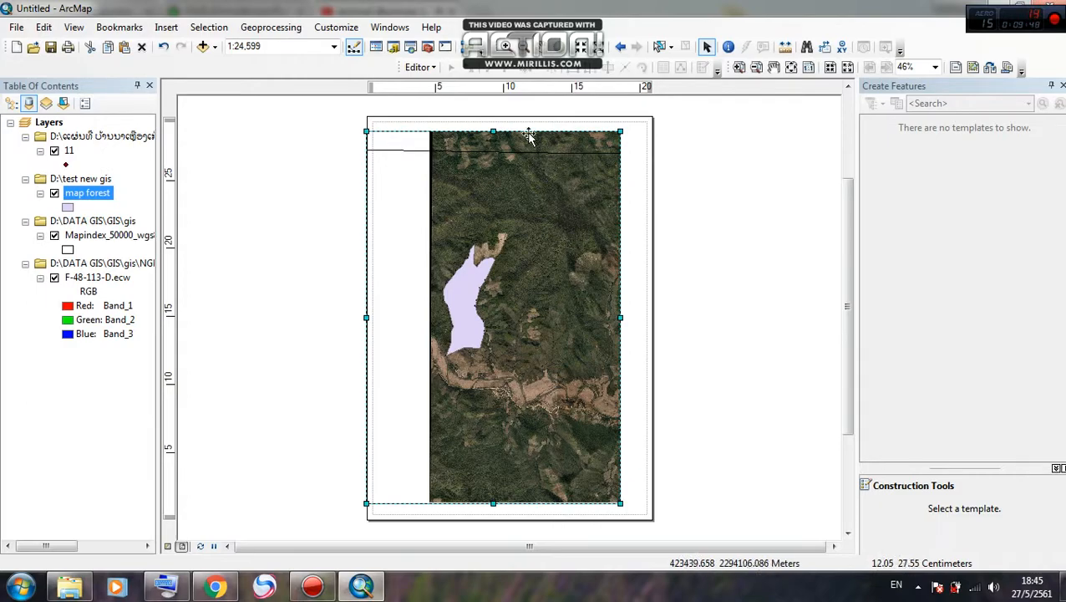
pyautogui.click(541, 47)
pyautogui.moveTo(521, 261); pyautogui.dragTo(469, 262)
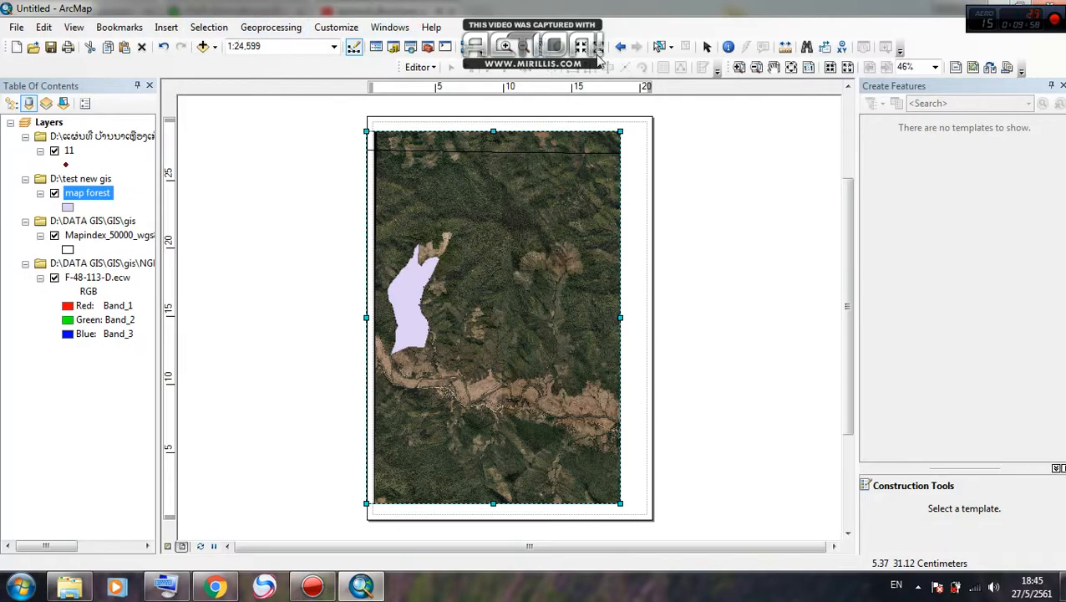
pyautogui.click(165, 29)
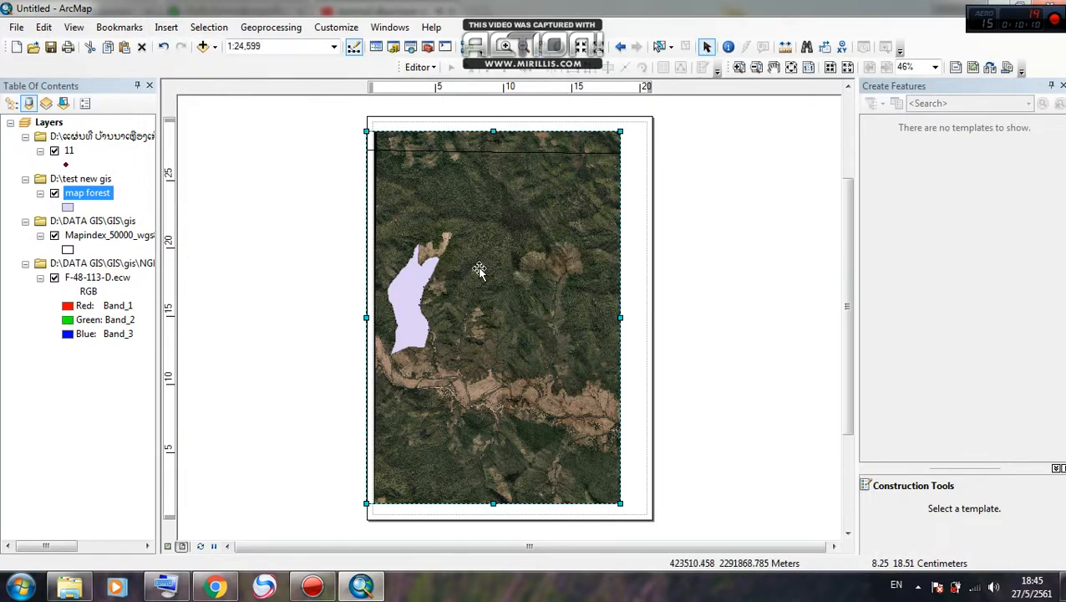
pyautogui.click(629, 257)
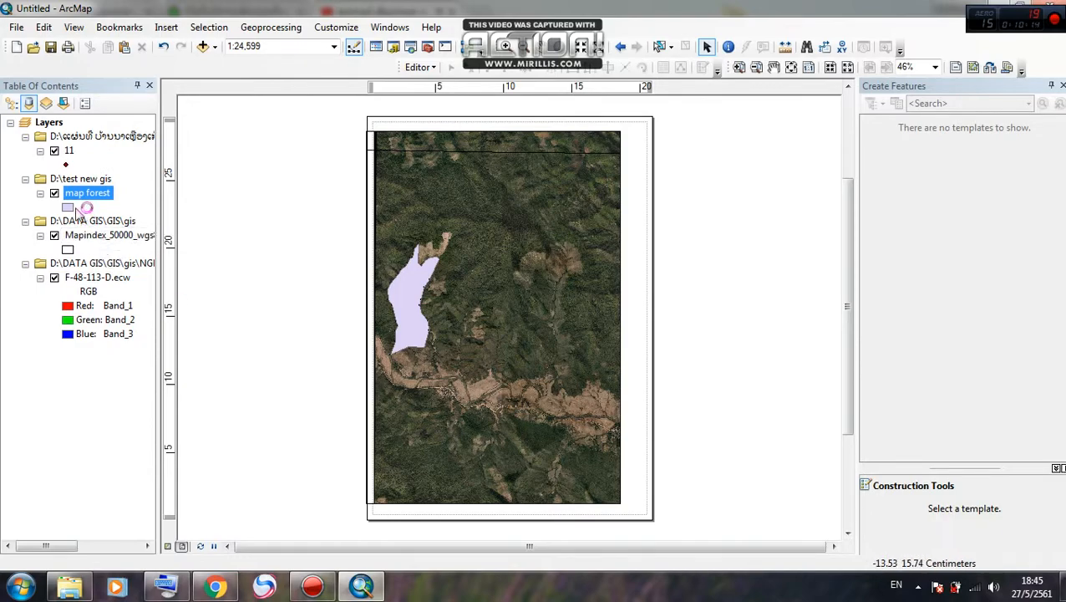
# - Choose the Hollow symbol for the map forest layer in the Symbol Selector
pyautogui.click(69, 203)
pyautogui.click(605, 263)
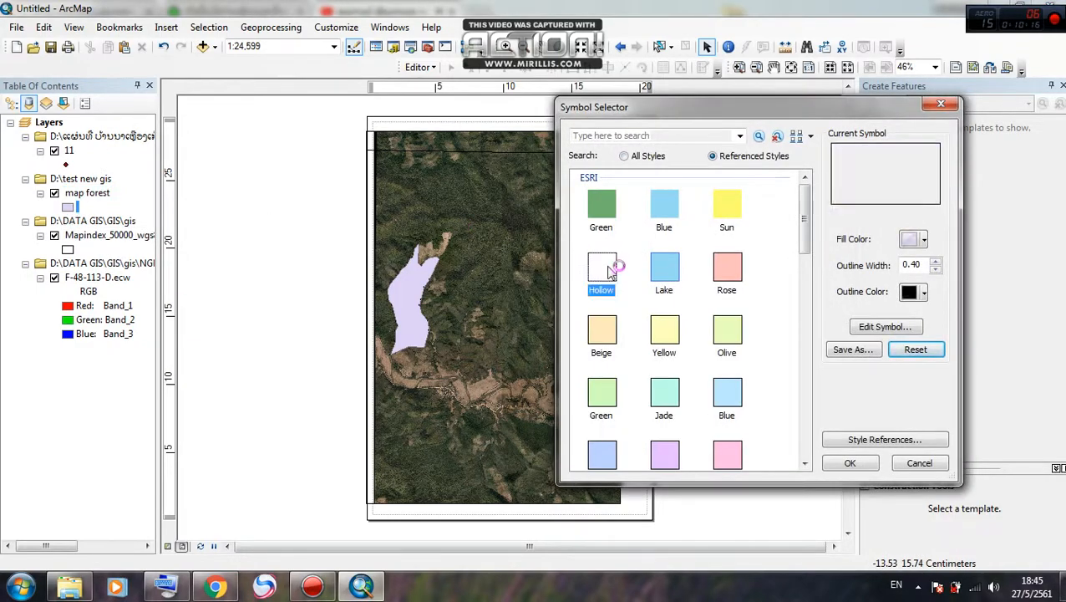
pyautogui.click(923, 239)
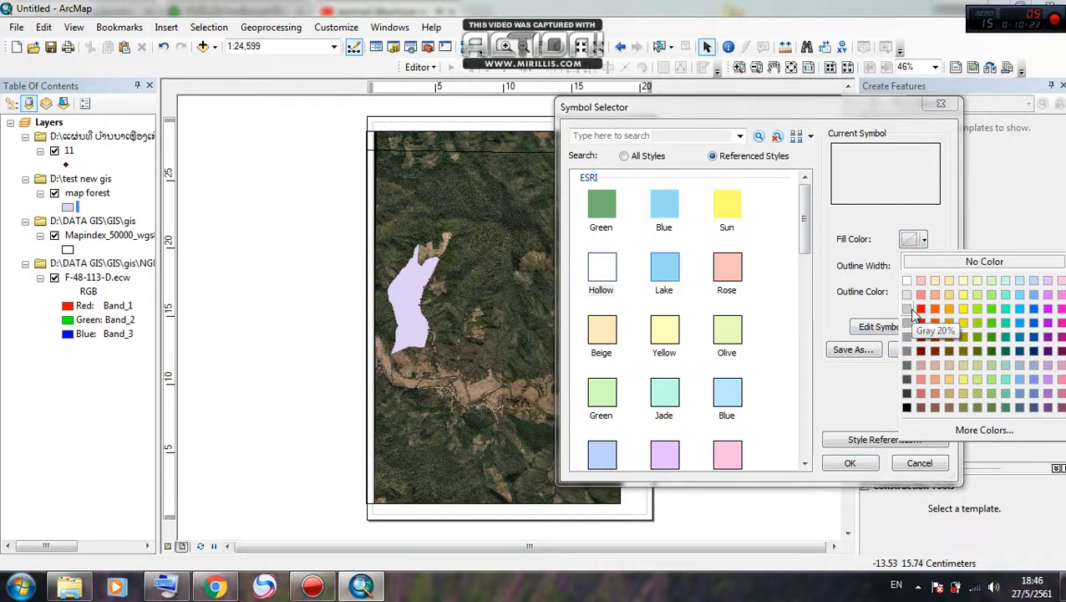
pyautogui.click(922, 325)
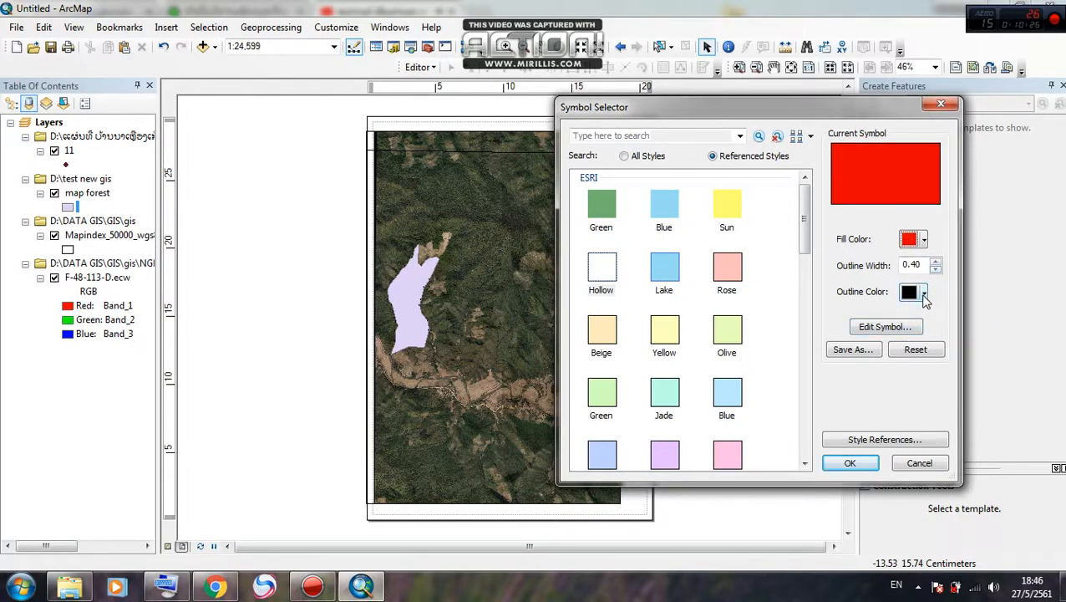
pyautogui.click(598, 274)
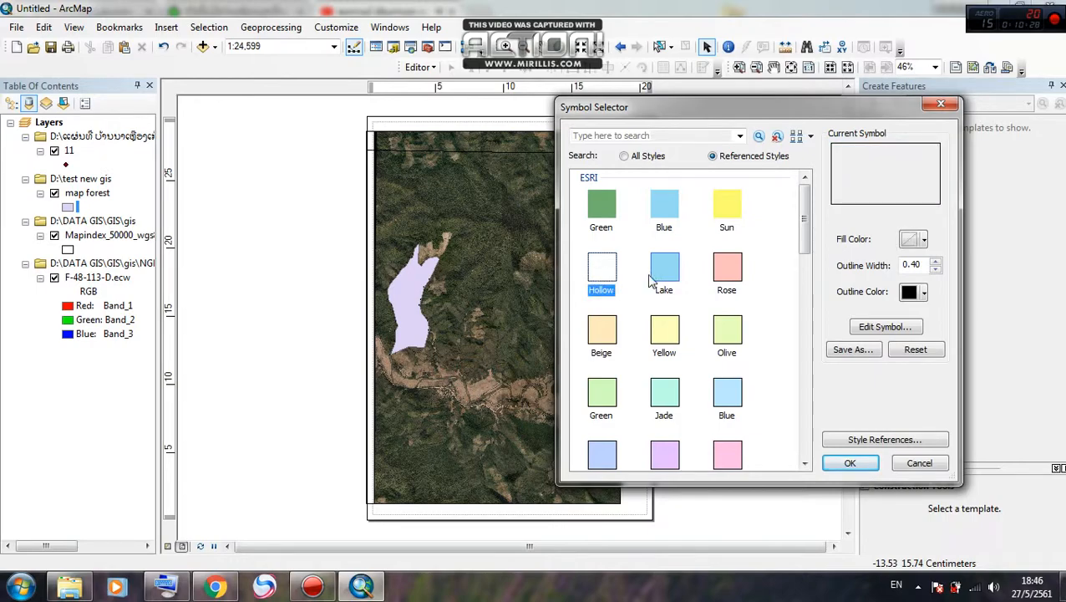
# - Give the map forest symbol a red outline with a width of 2 and apply it to the layer
pyautogui.click(925, 294)
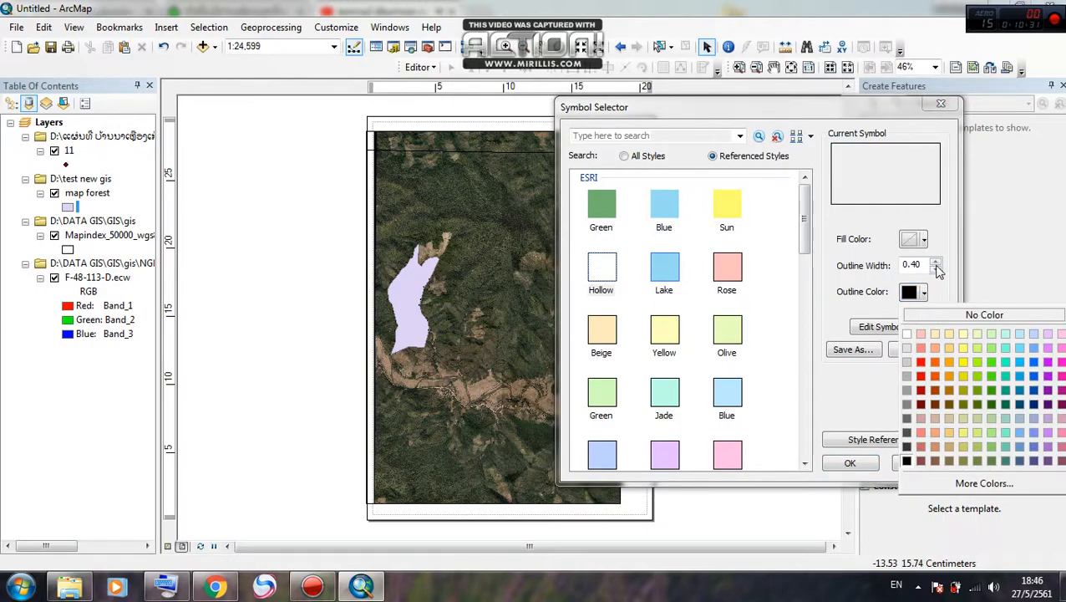
pyautogui.click(921, 364)
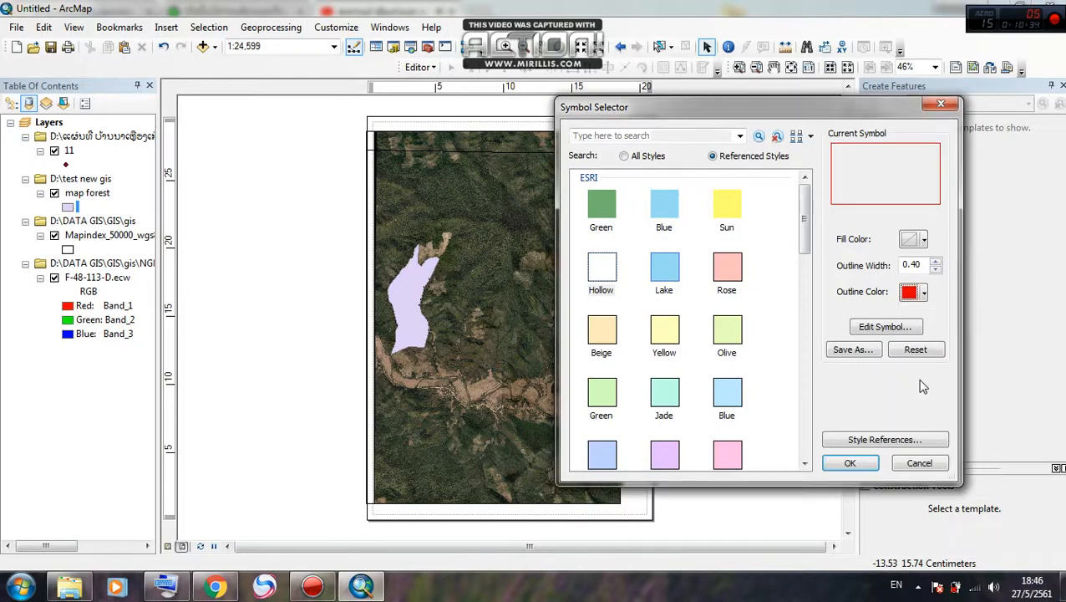
pyautogui.click(936, 262)
pyautogui.click(936, 261)
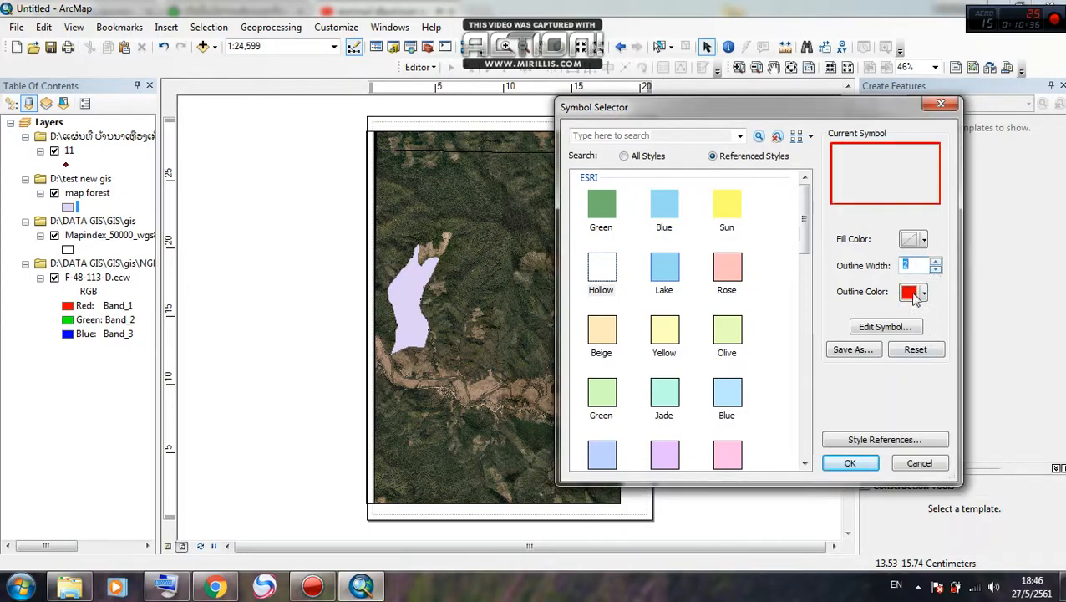
pyautogui.click(907, 264)
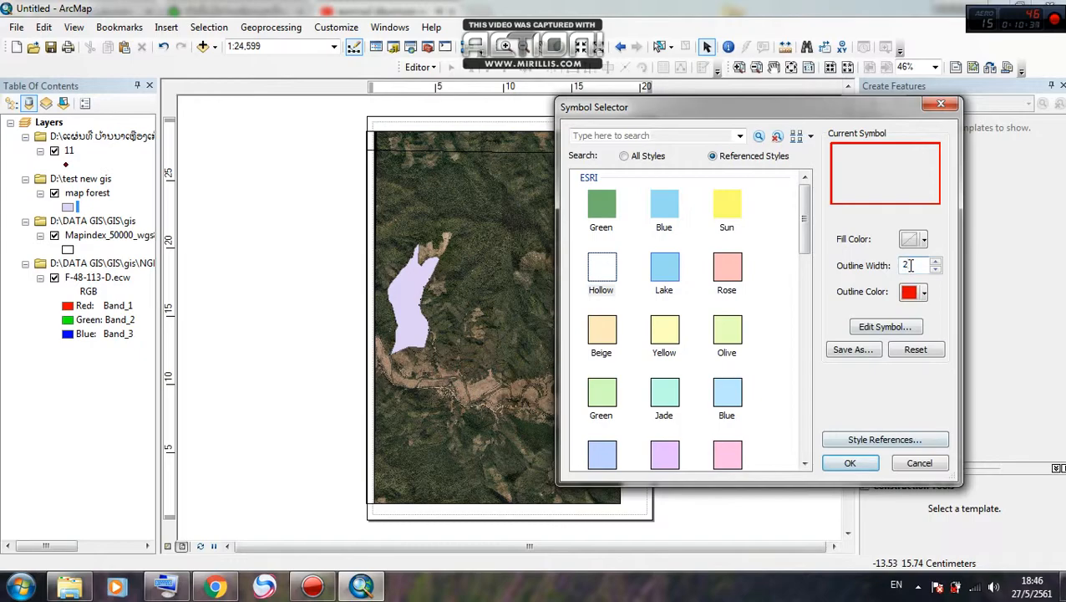
pyautogui.click(850, 462)
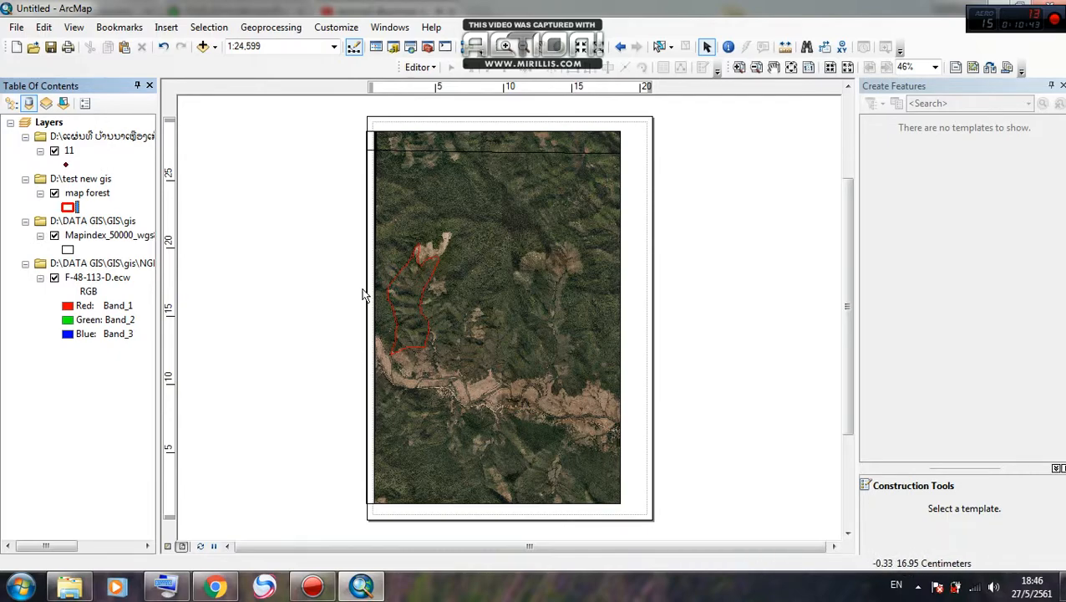
pyautogui.rightClick(75, 198)
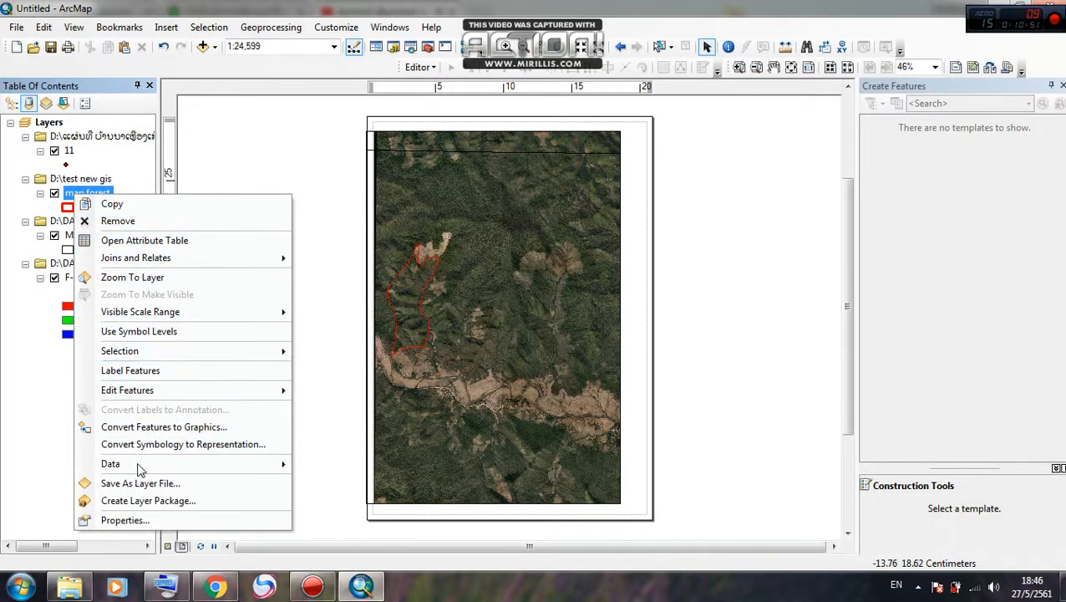
pyautogui.click(139, 520)
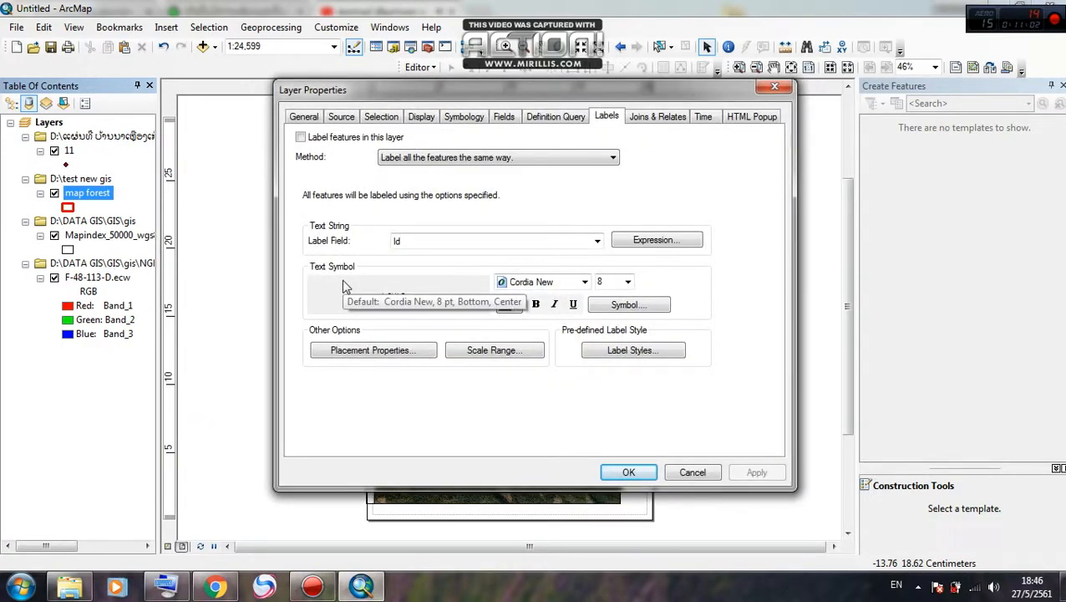
pyautogui.click(772, 89)
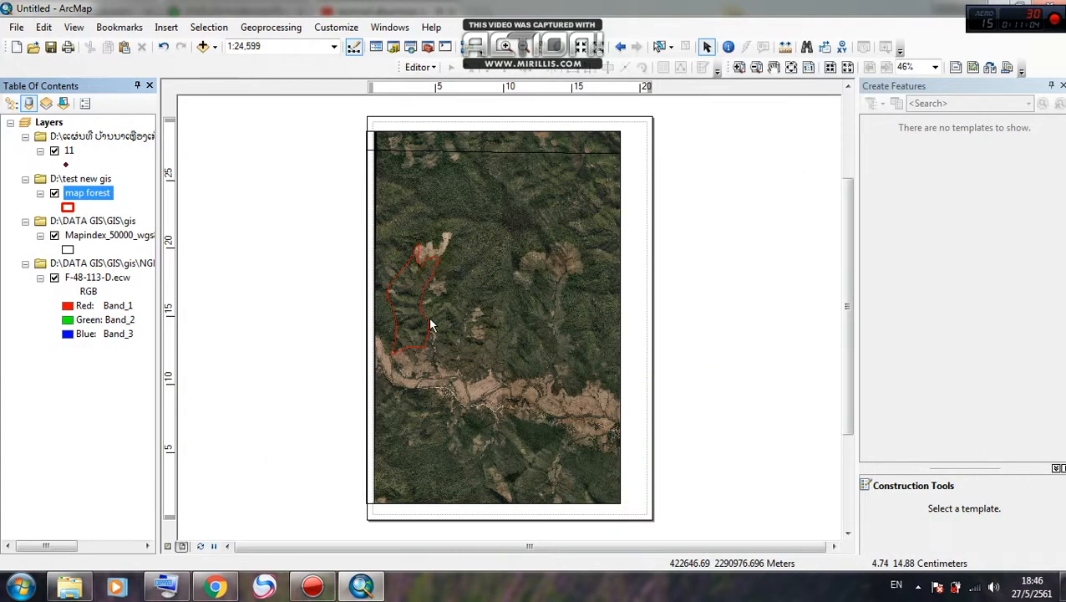
# - Open the attribute table of the map forest layer
pyautogui.rightClick(80, 196)
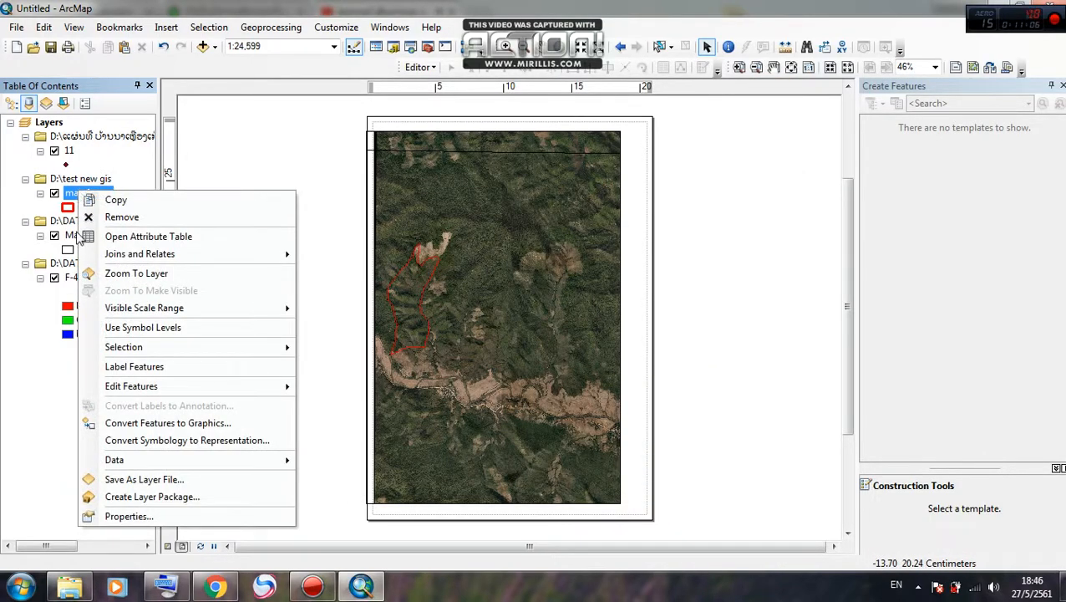
pyautogui.moveTo(105, 316)
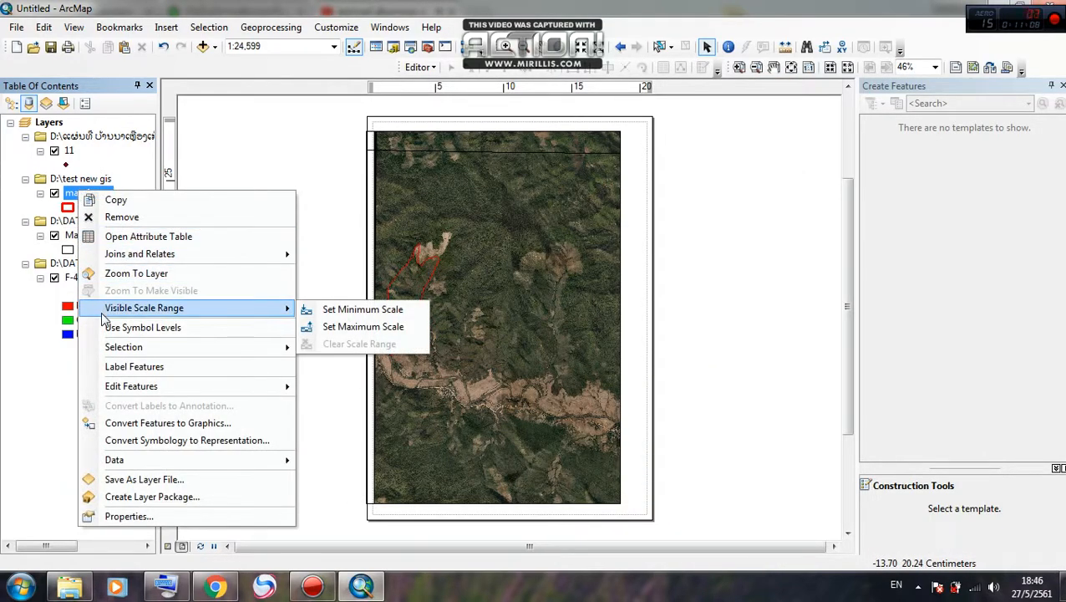
pyautogui.click(151, 238)
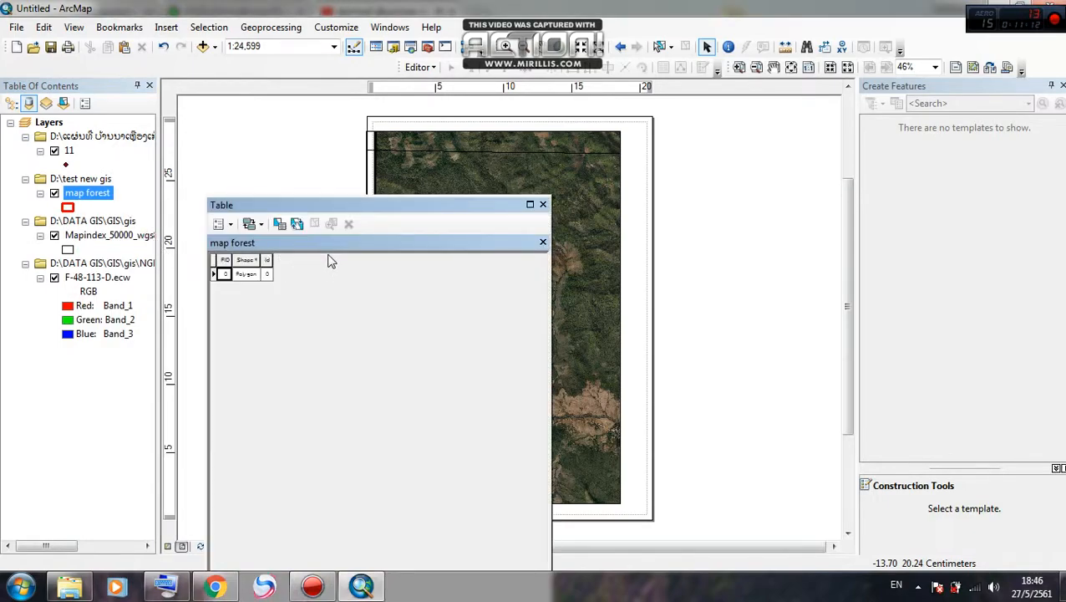
pyautogui.moveTo(384, 205); pyautogui.dragTo(410, 181)
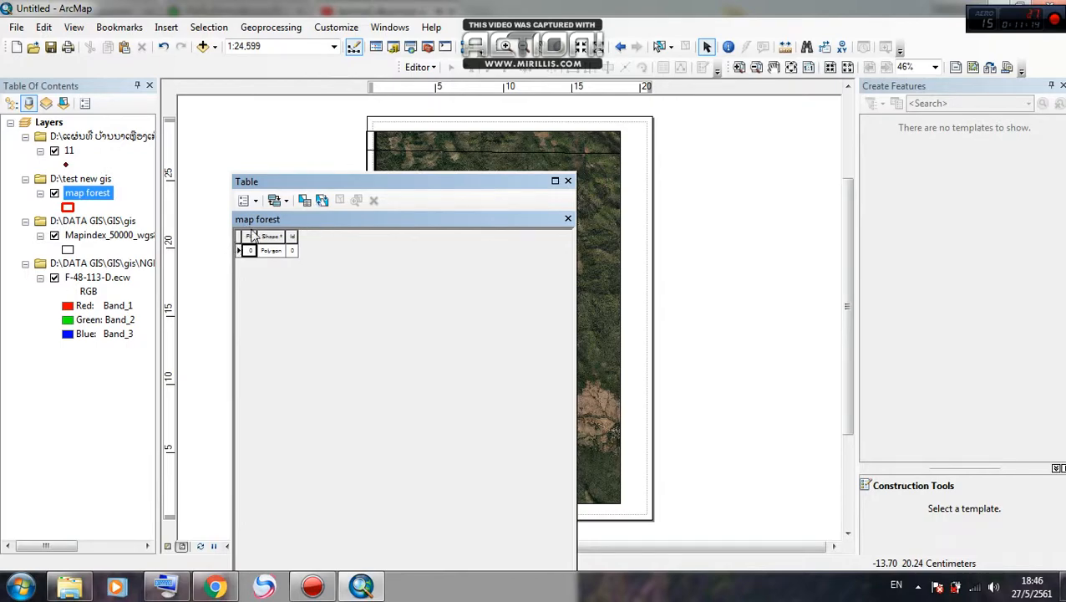
# - Add a Double field named "map area" to the map forest table, accepting the automatic rename to map_area
pyautogui.click(247, 201)
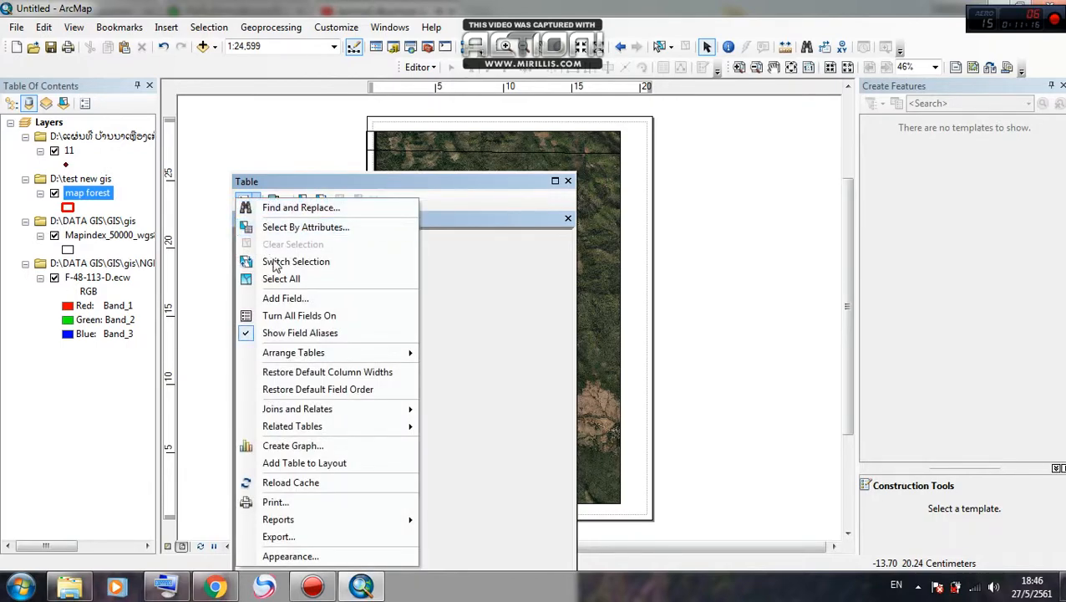
pyautogui.click(290, 299)
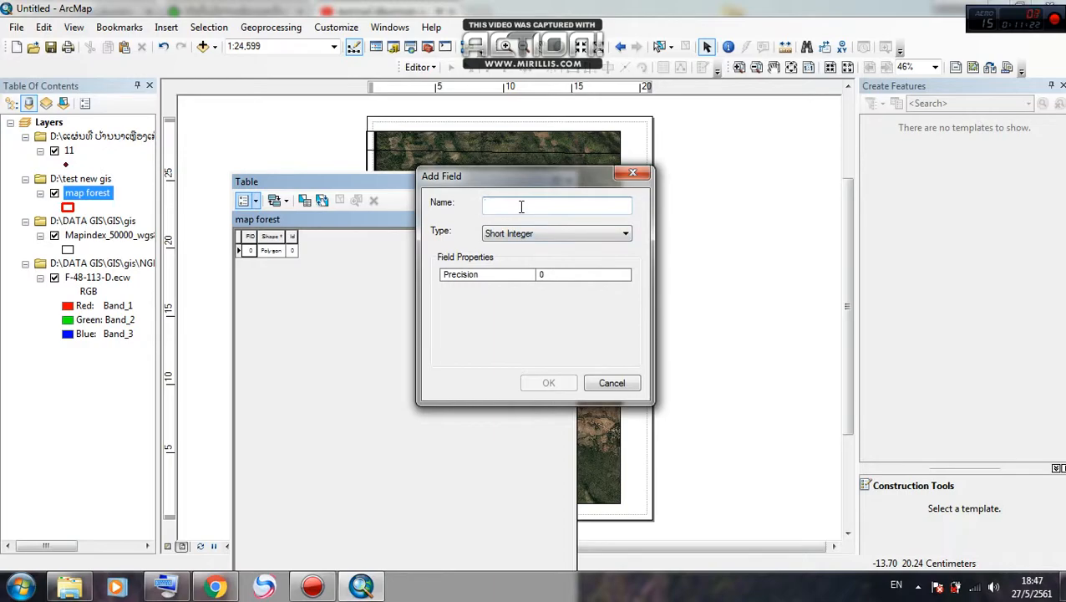
pyautogui.write('map')
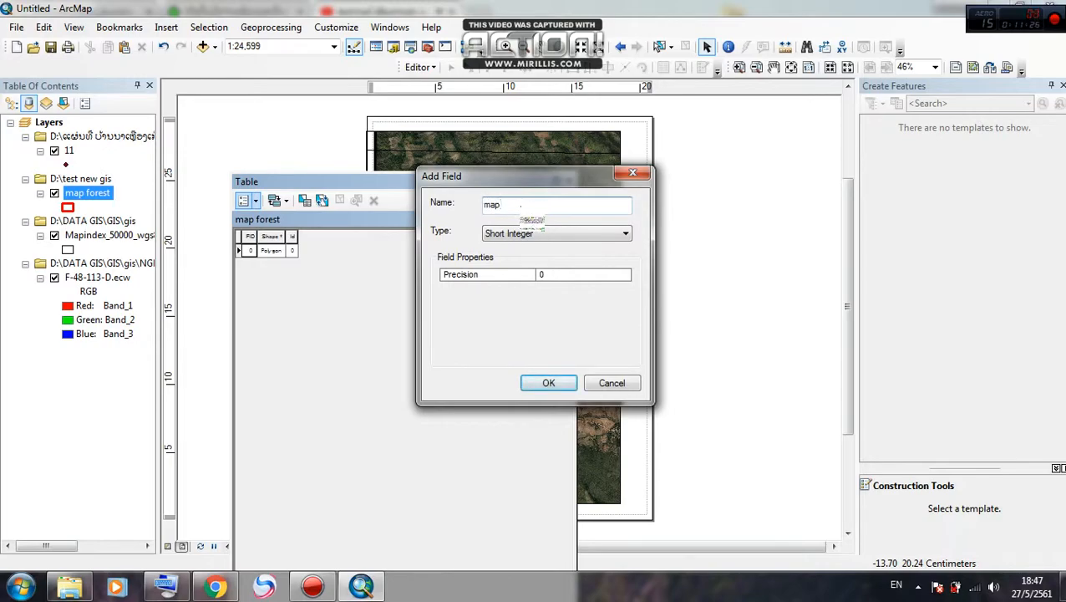
pyautogui.write(' area')
pyautogui.click(531, 234)
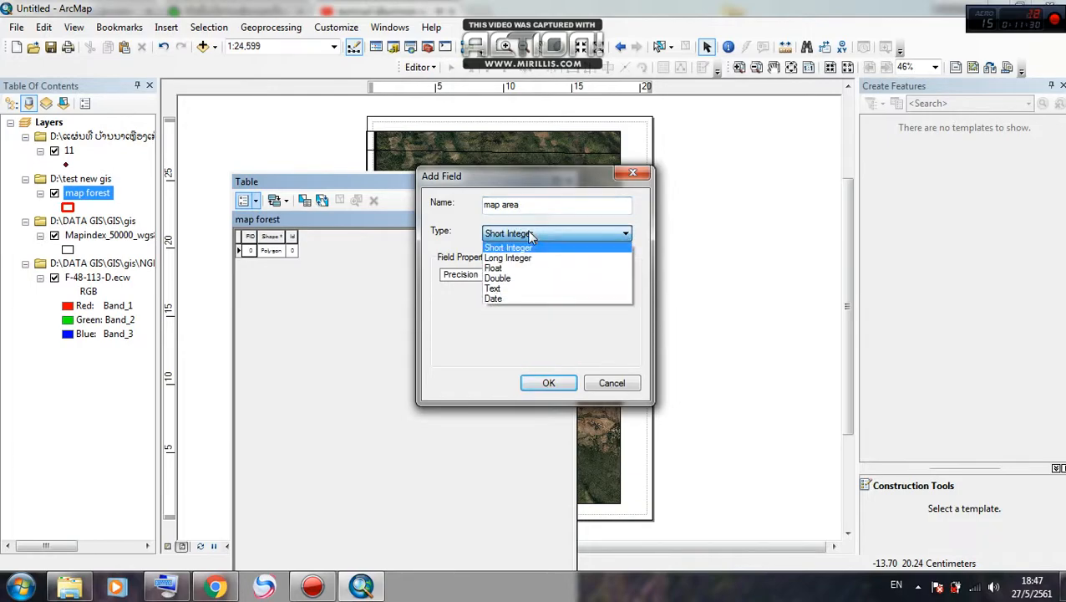
pyautogui.click(520, 278)
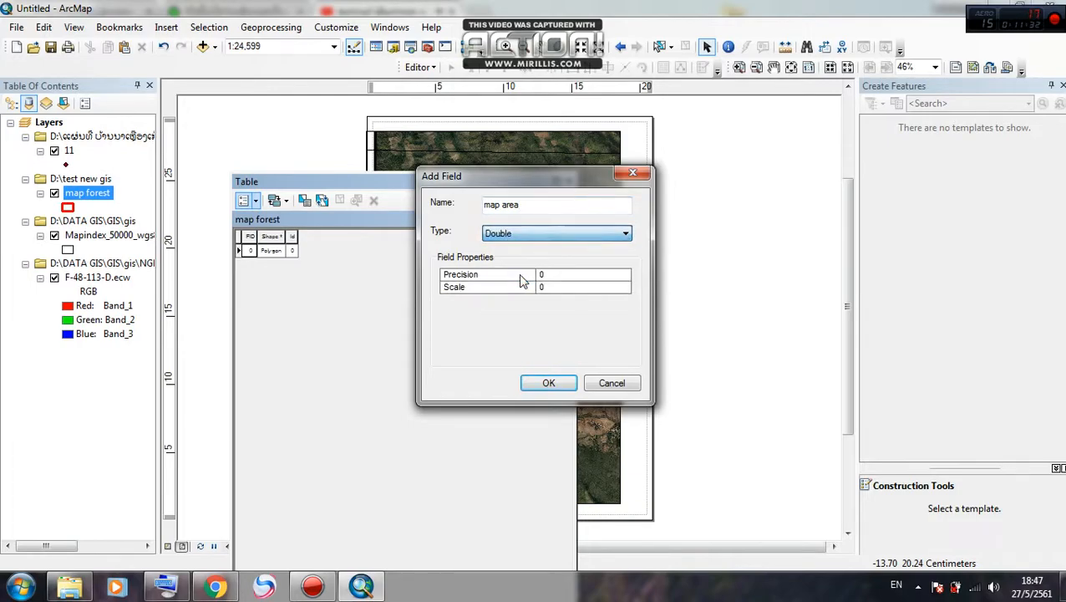
pyautogui.click(549, 381)
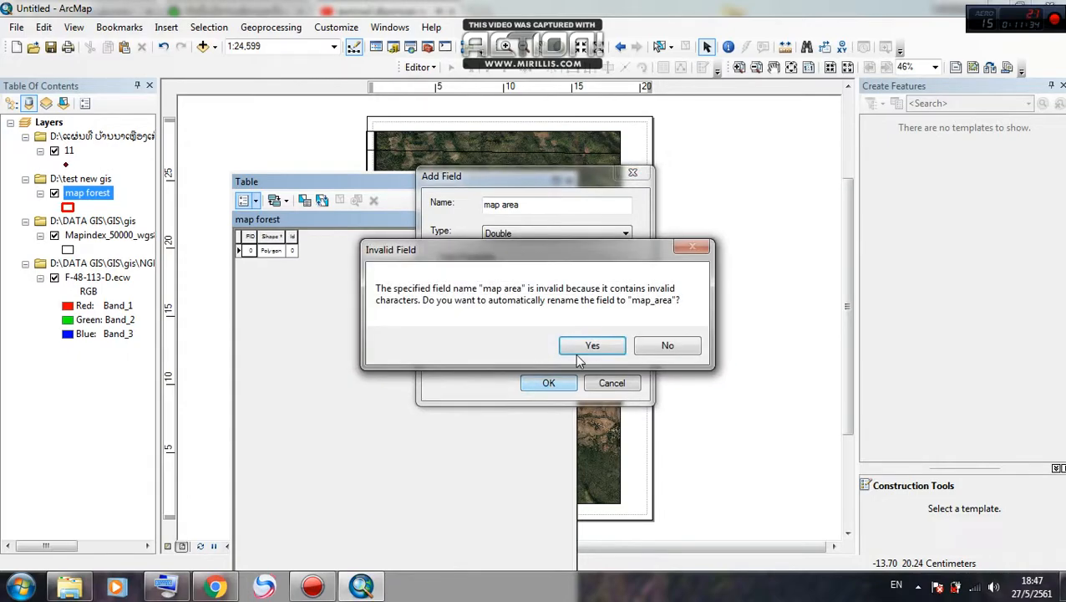
pyautogui.click(593, 346)
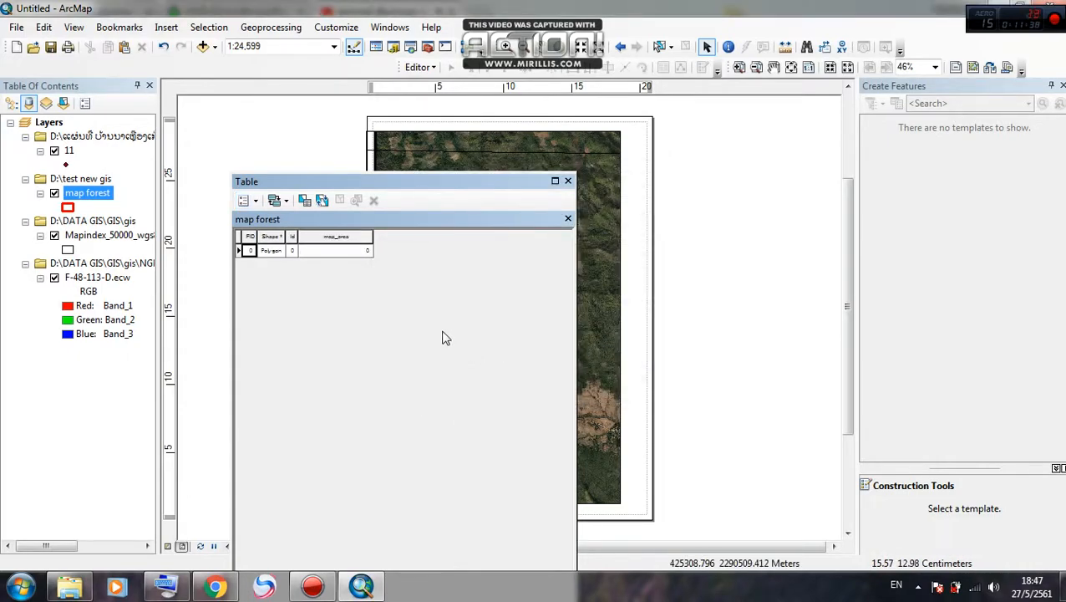
# - Calculate the polygon's area in hectares into the map_area field, using the data source's coordinate system
pyautogui.rightClick(351, 253)
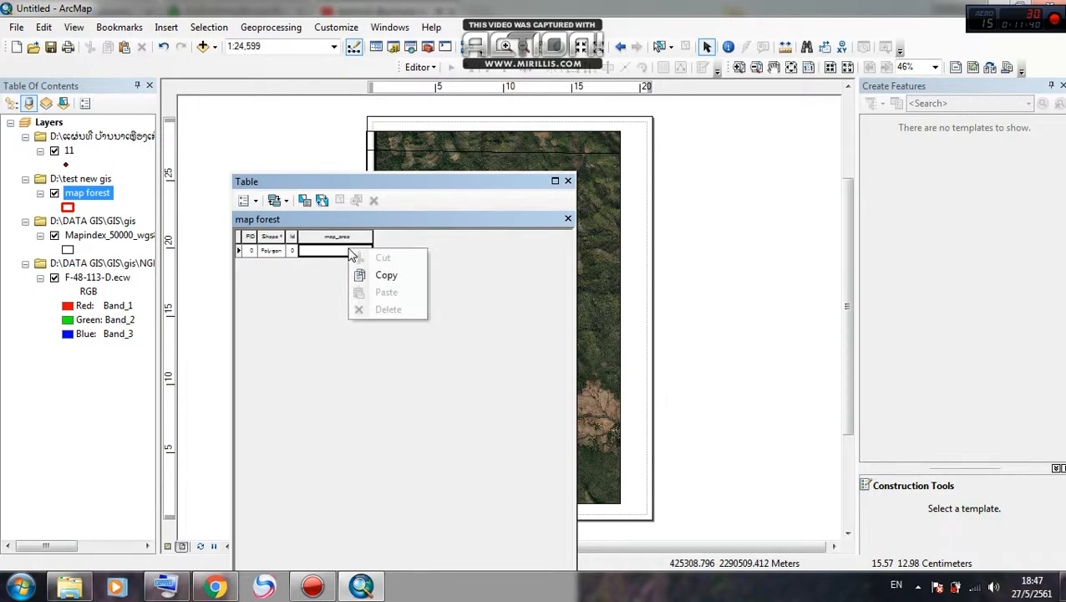
pyautogui.click(320, 282)
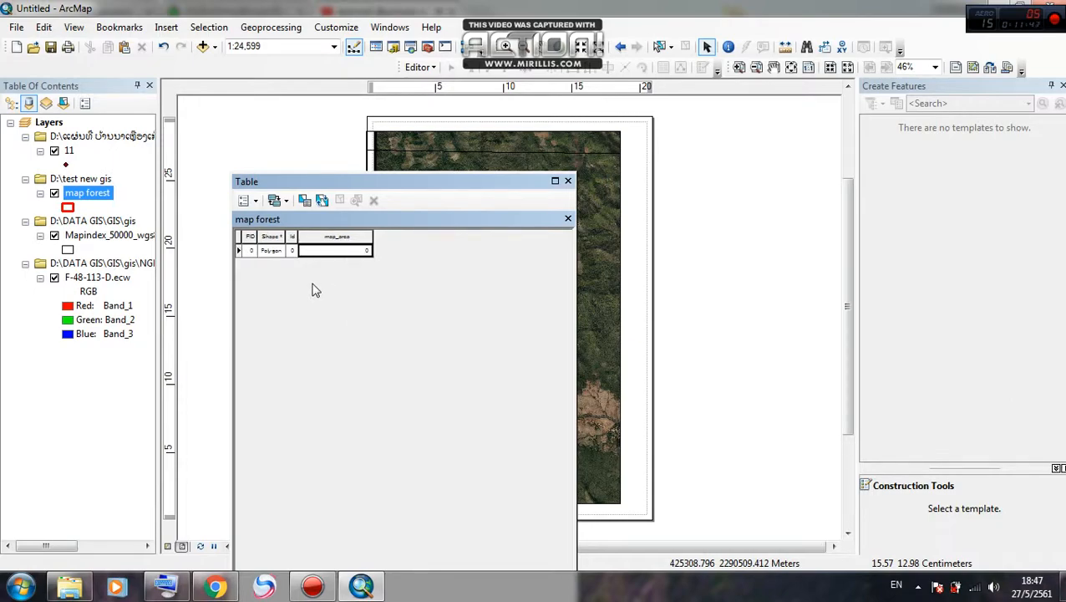
pyautogui.click(327, 238)
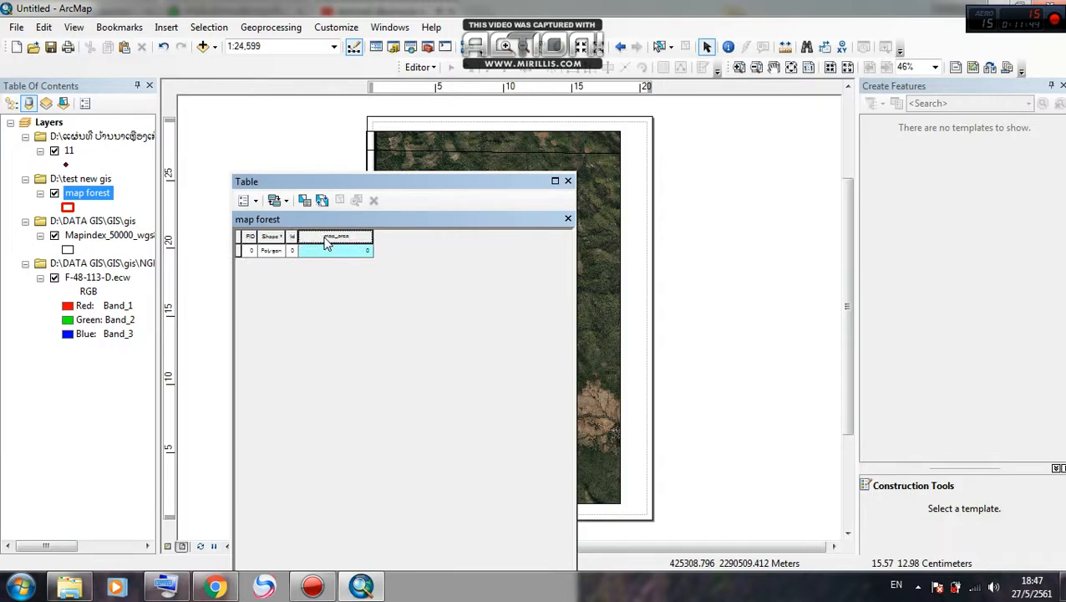
pyautogui.rightClick(327, 237)
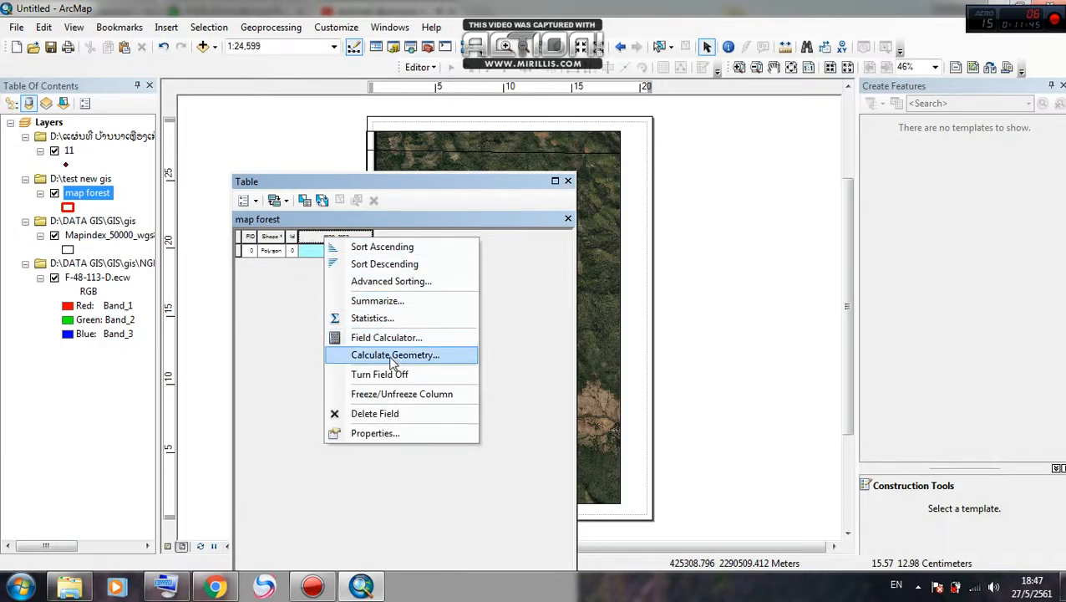
pyautogui.click(427, 357)
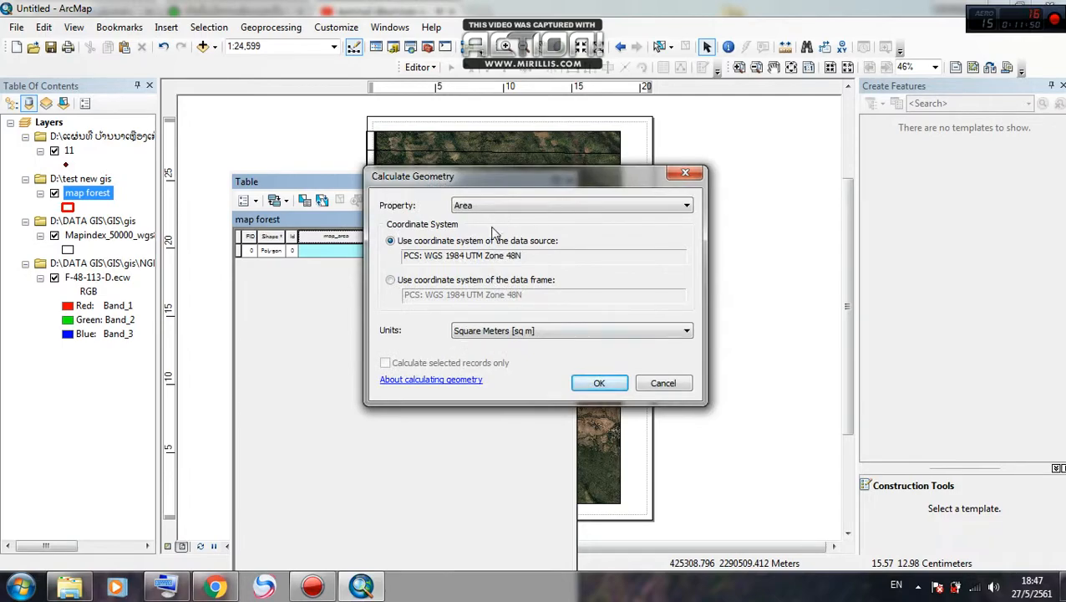
pyautogui.click(470, 335)
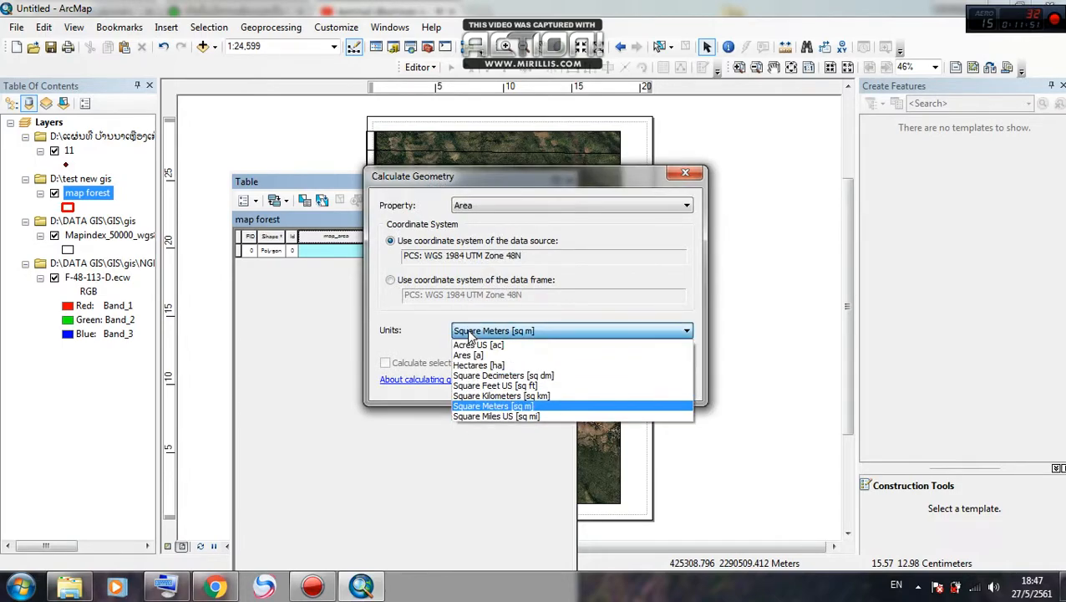
pyautogui.click(515, 366)
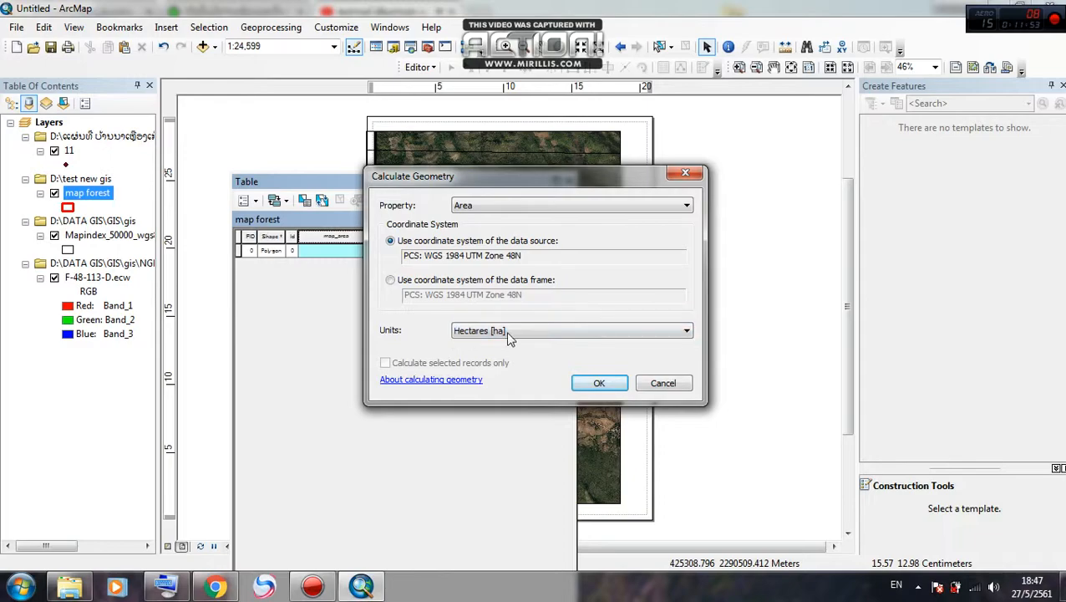
pyautogui.click(595, 385)
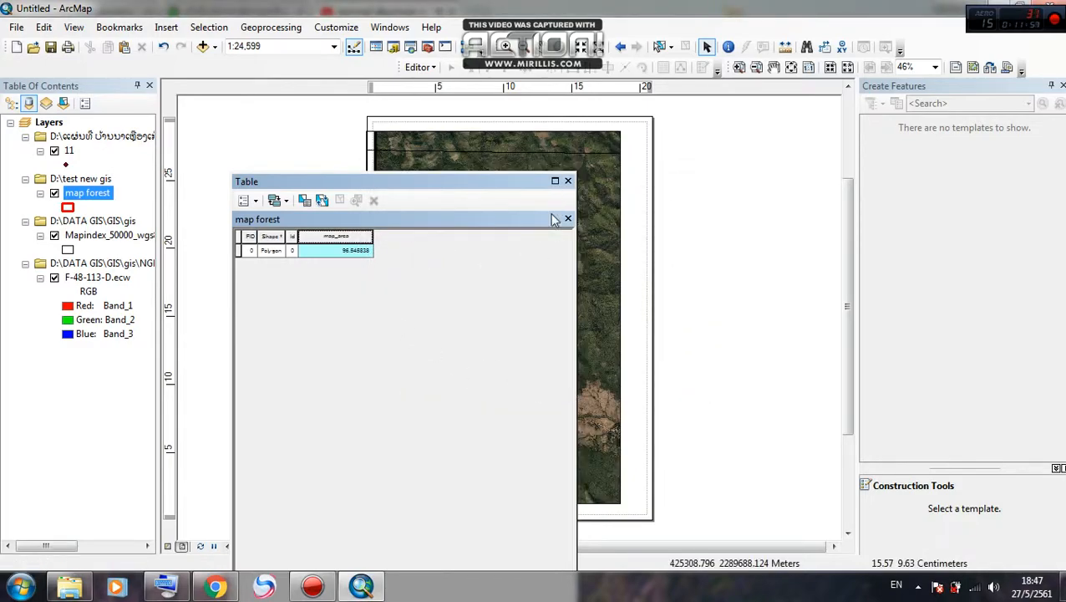
pyautogui.click(345, 252)
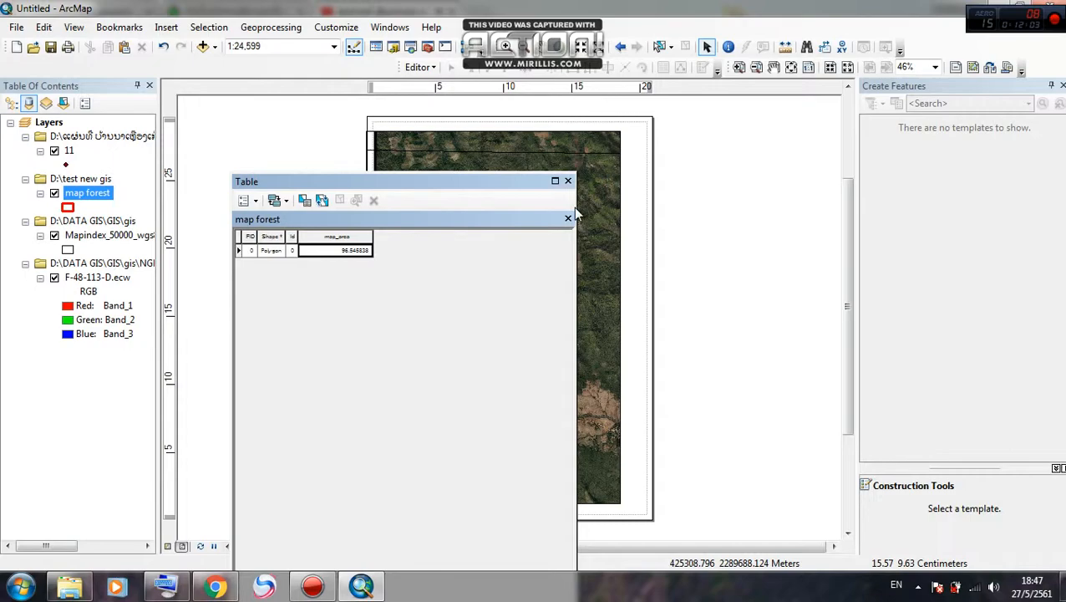
# - Add a Text field named "class" with length 50 to the map forest table
pyautogui.moveTo(469, 181); pyautogui.dragTo(605, 345)
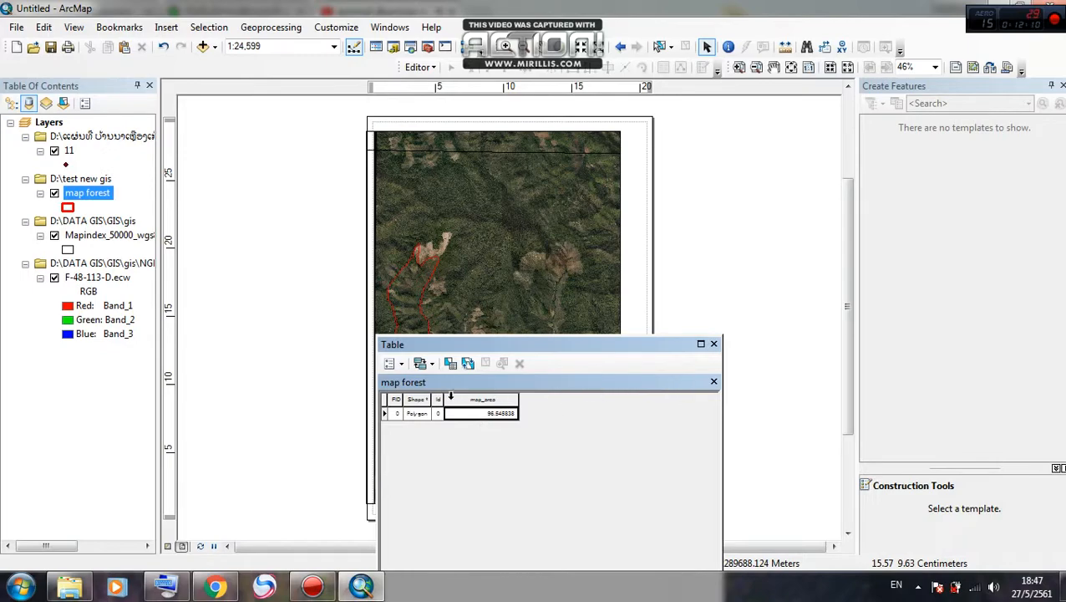
pyautogui.click(390, 363)
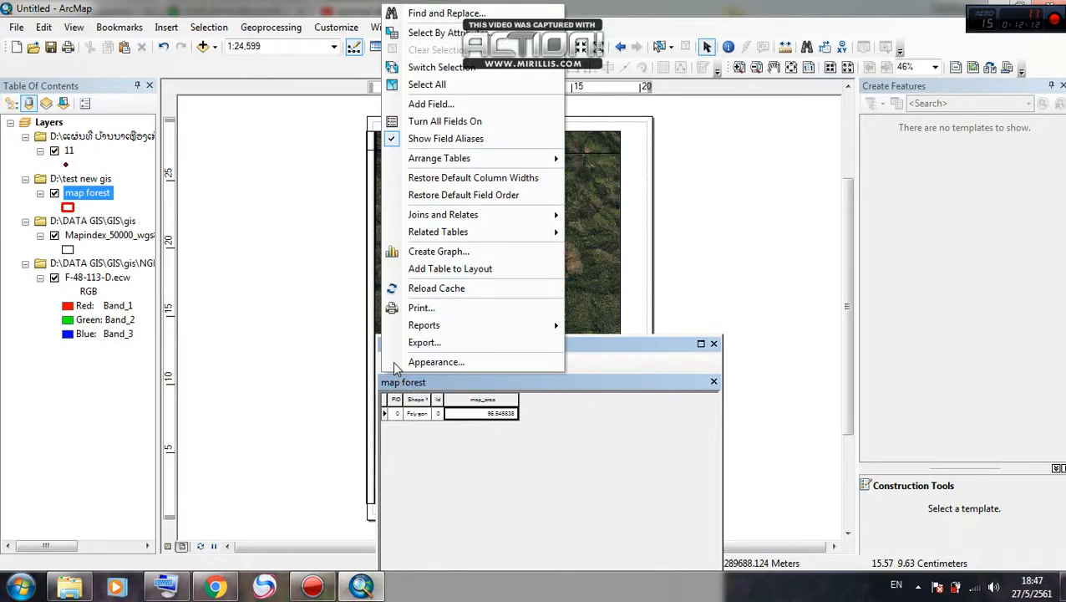
pyautogui.click(446, 105)
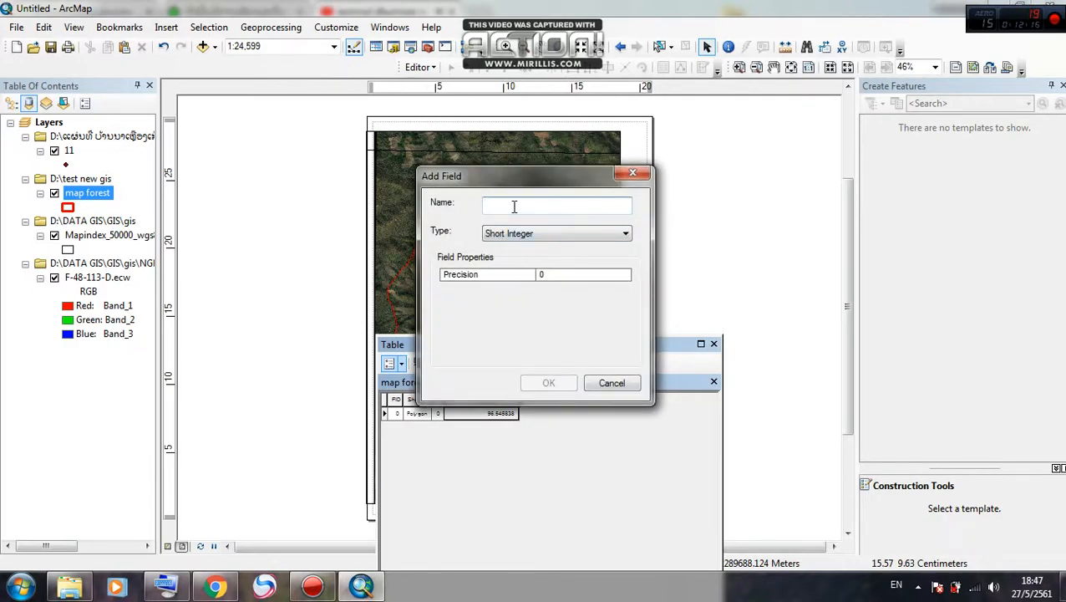
pyautogui.write('class')
pyautogui.click(491, 233)
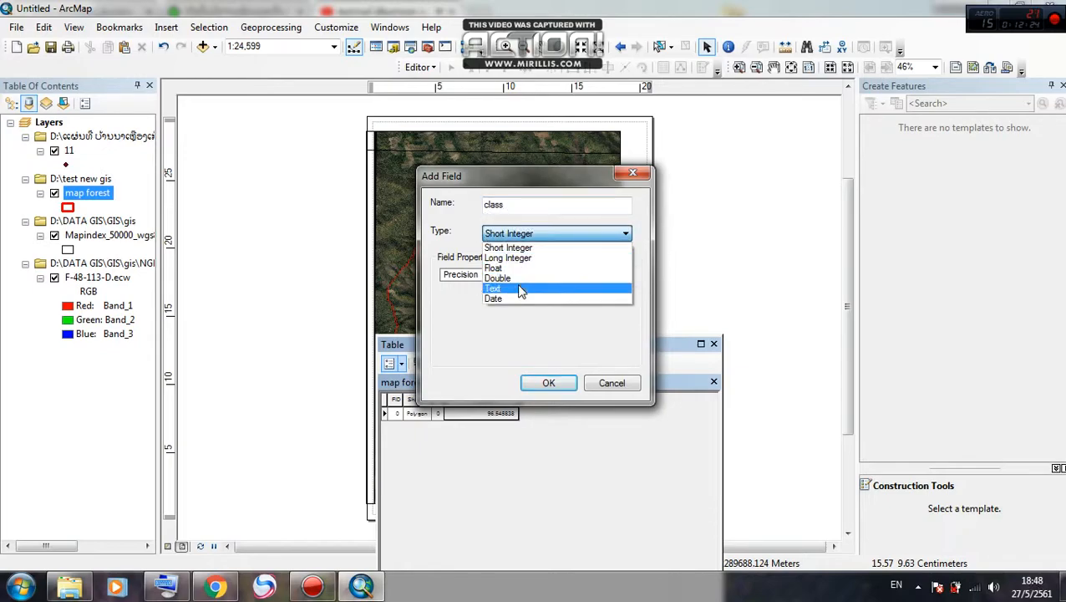
pyautogui.click(519, 289)
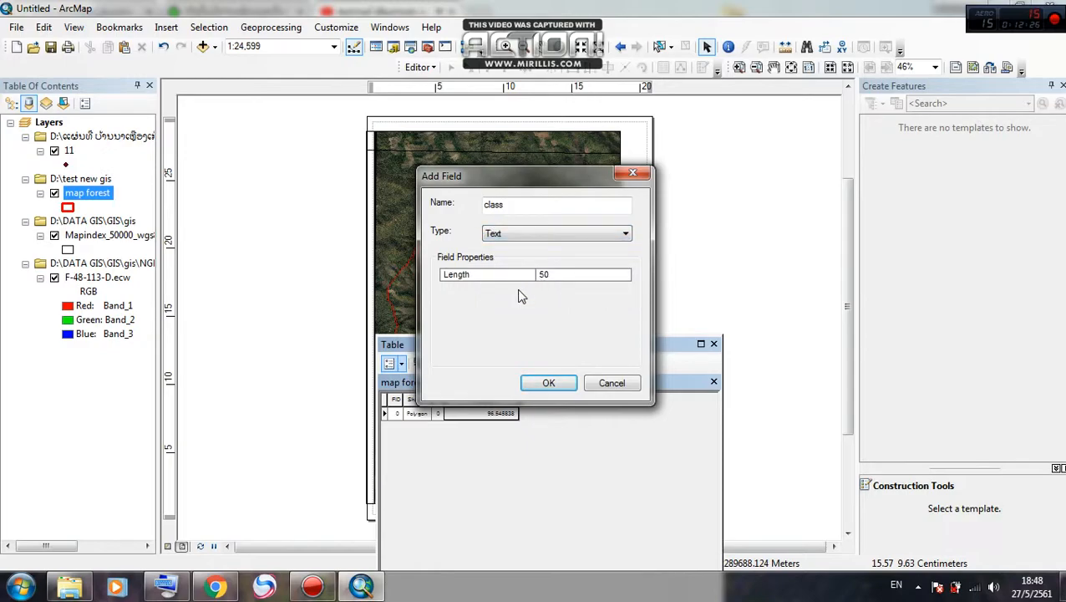
pyautogui.click(549, 384)
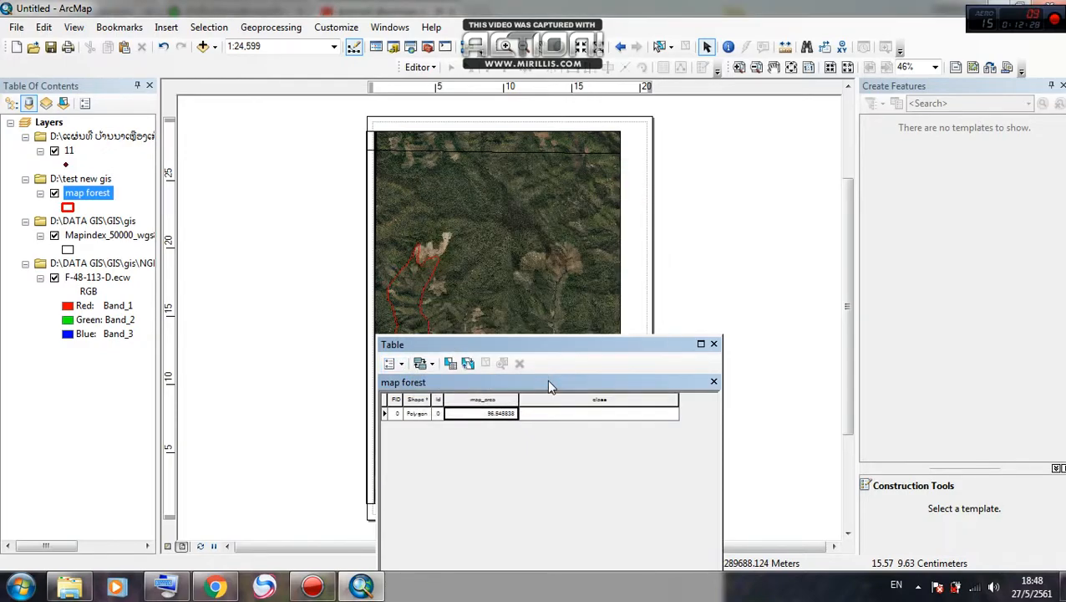
pyautogui.moveTo(522, 339); pyautogui.dragTo(429, 202)
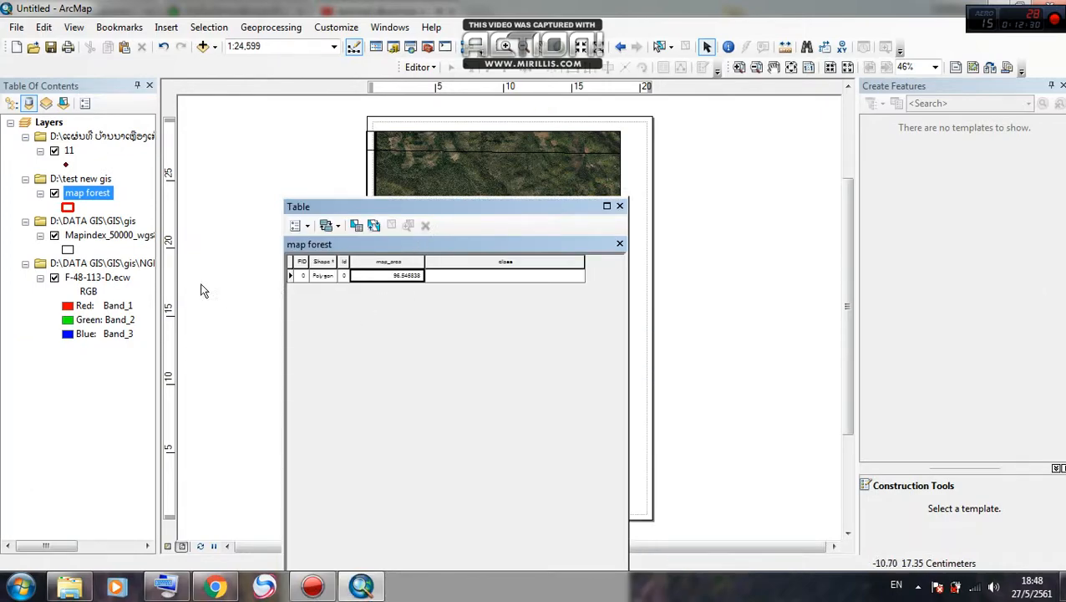
# - Switch to Windows Explorer and open Local Disk (D:)
pyautogui.click(67, 586)
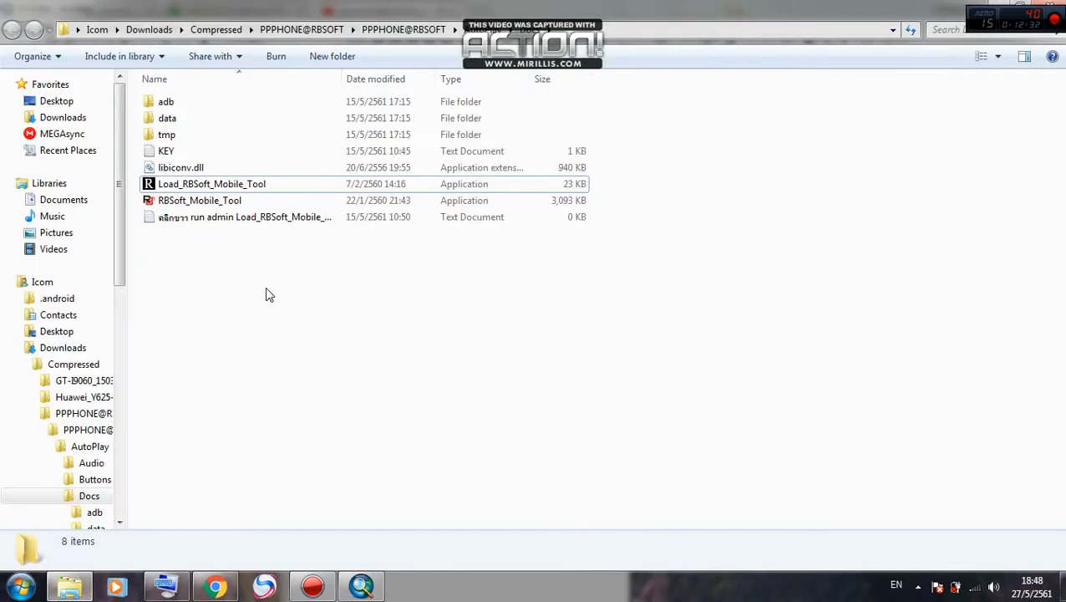
pyautogui.click(45, 282)
pyautogui.click(26, 366)
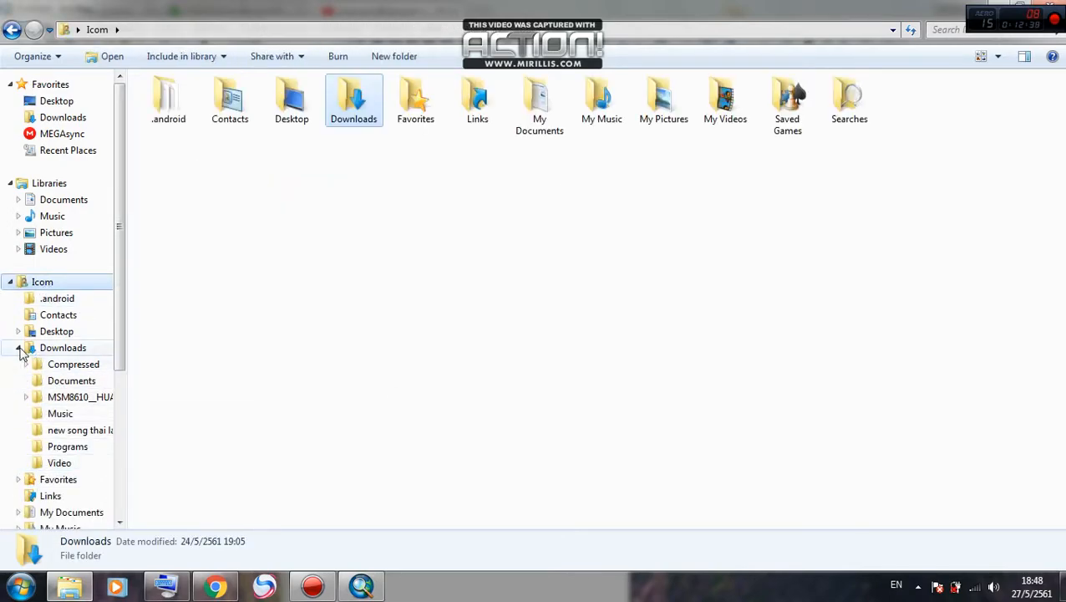
pyautogui.click(20, 349)
pyautogui.click(60, 510)
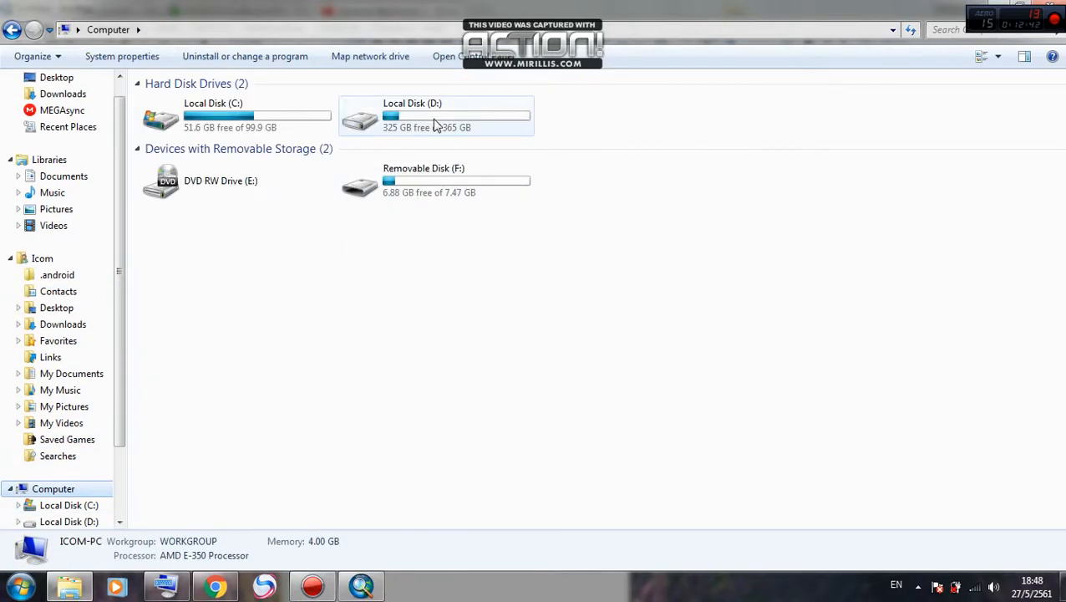
pyautogui.click(435, 122)
pyautogui.doubleClick(434, 122)
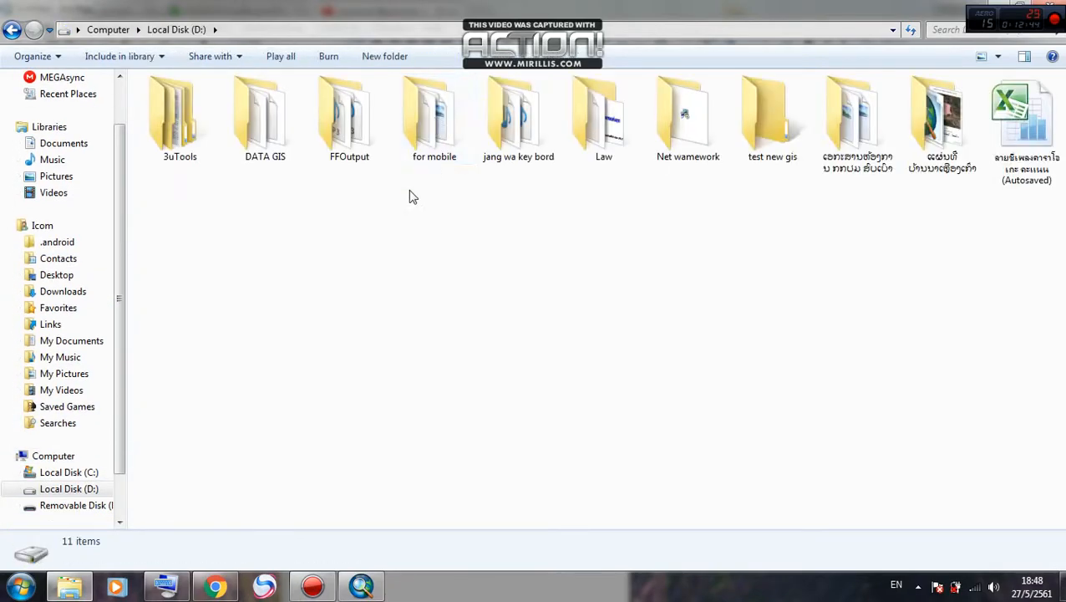
# - Open the Color folder inside DATA GIS\style\Style on drive D
pyautogui.doubleClick(279, 152)
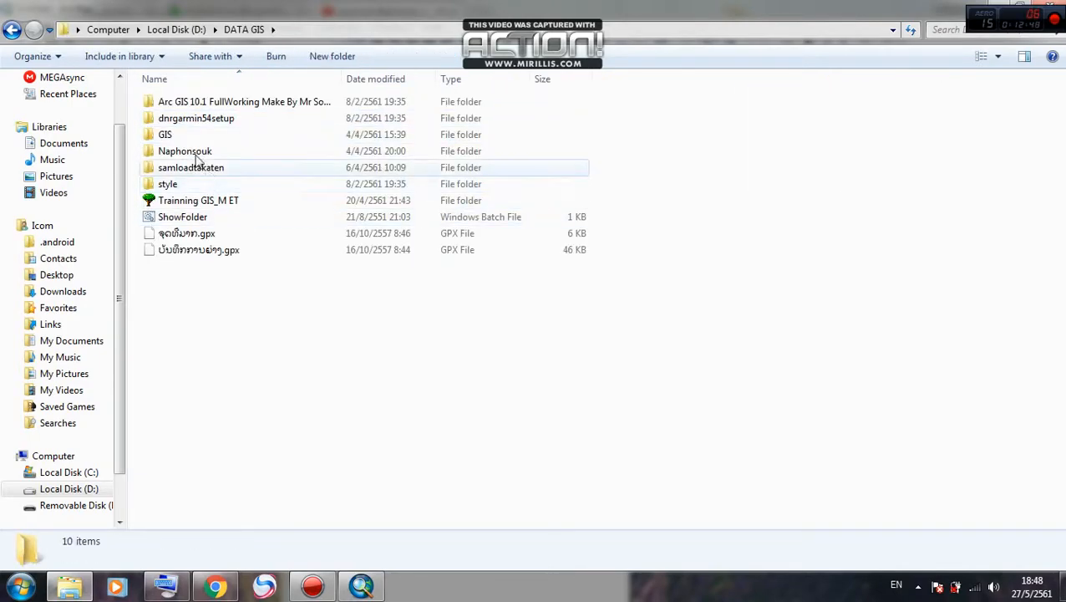
pyautogui.click(182, 137)
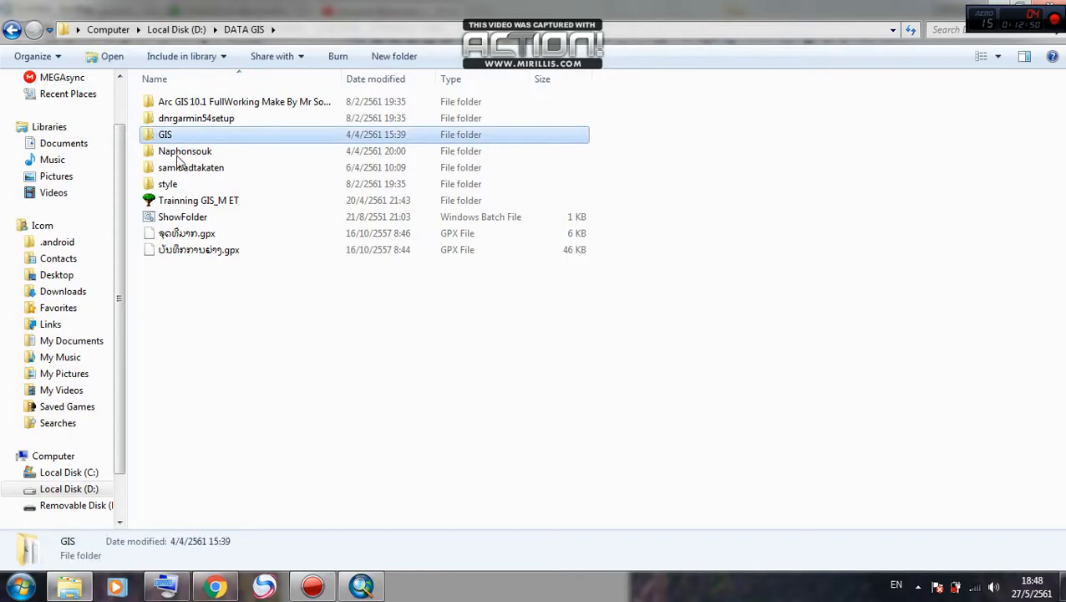
pyautogui.doubleClick(172, 185)
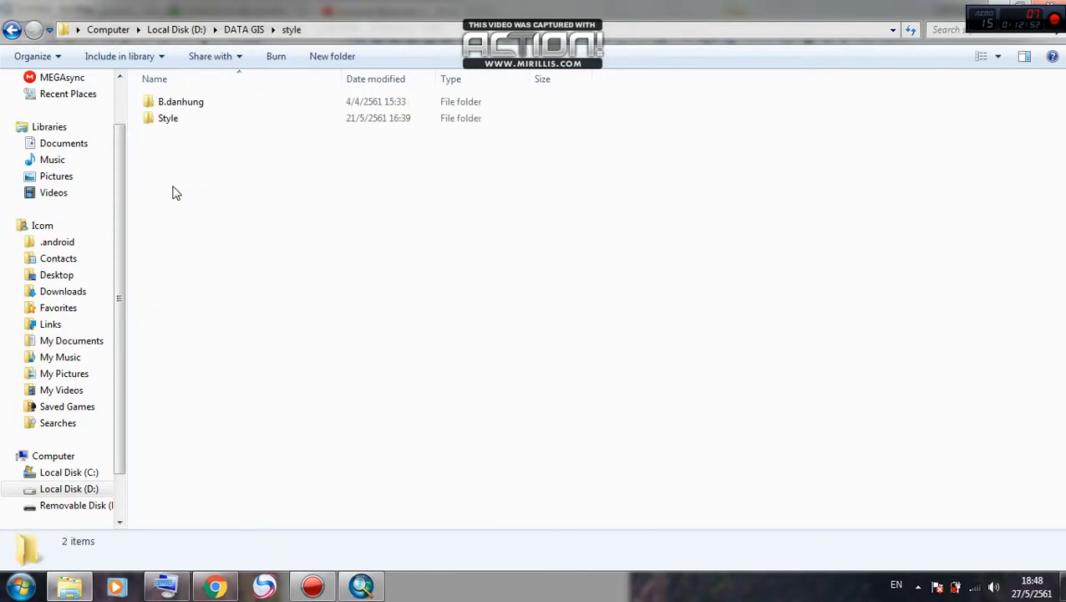
pyautogui.click(185, 124)
pyautogui.doubleClick(186, 126)
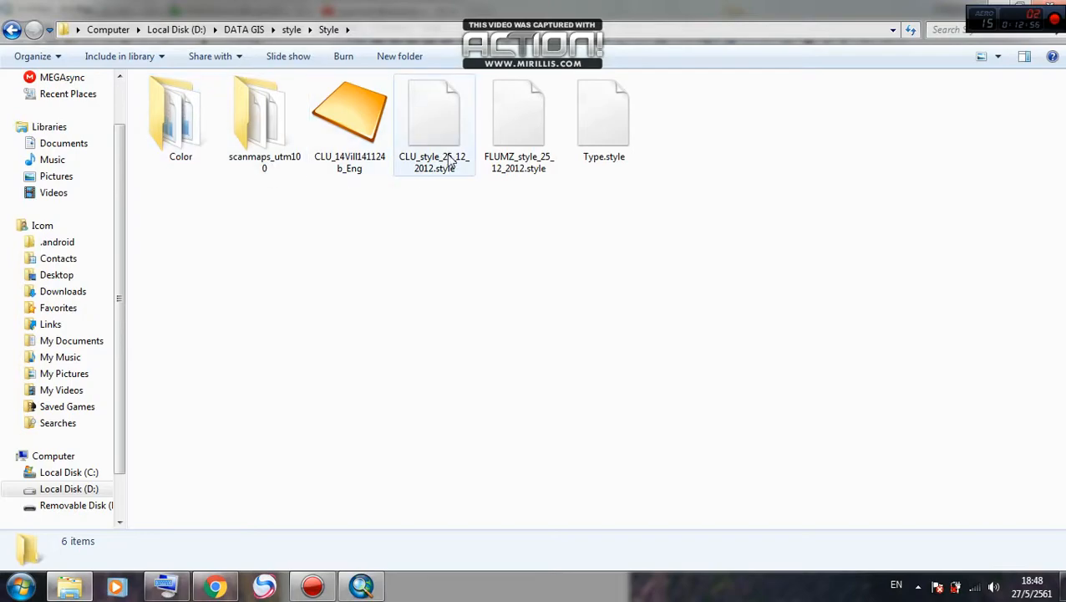
pyautogui.doubleClick(185, 136)
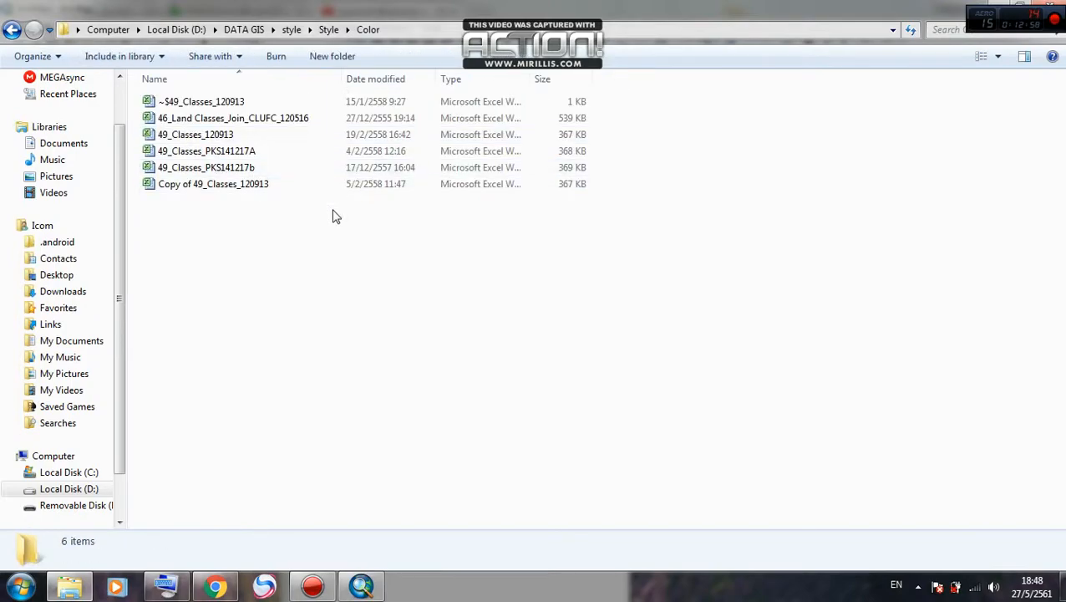
# - Open the 49_Classes_PKS141217b workbook in Excel, dismiss the activation wizard and maximize the workbook window
pyautogui.click(225, 167)
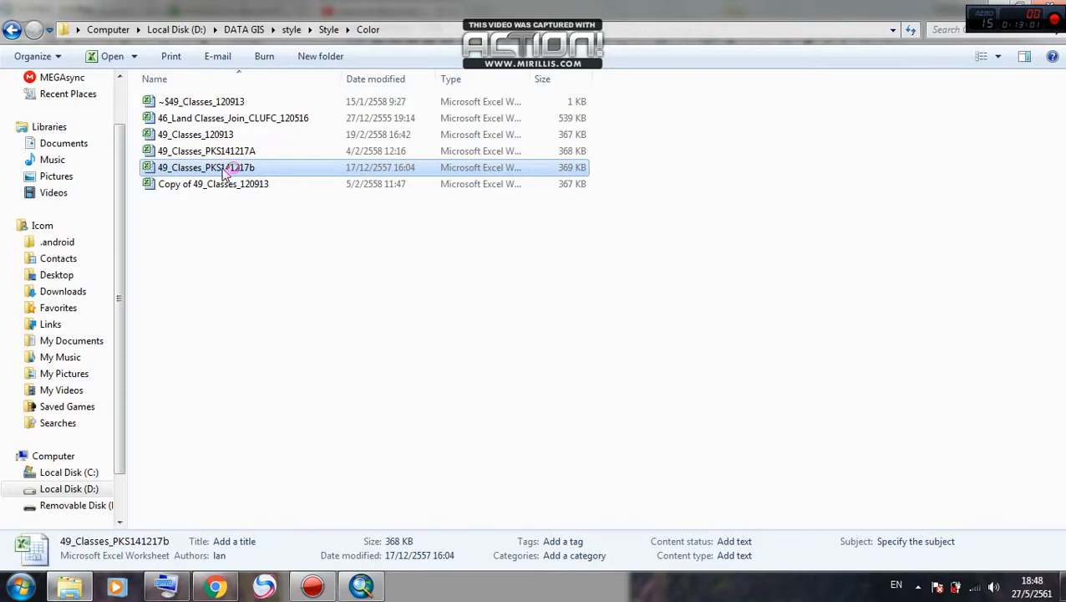
pyautogui.doubleClick(226, 167)
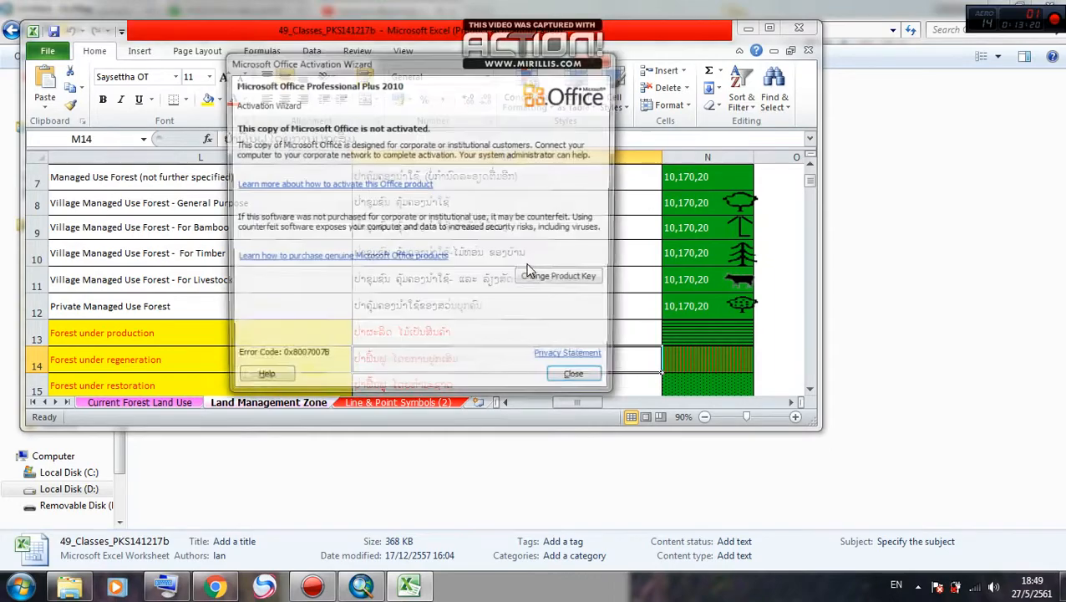
pyautogui.click(577, 381)
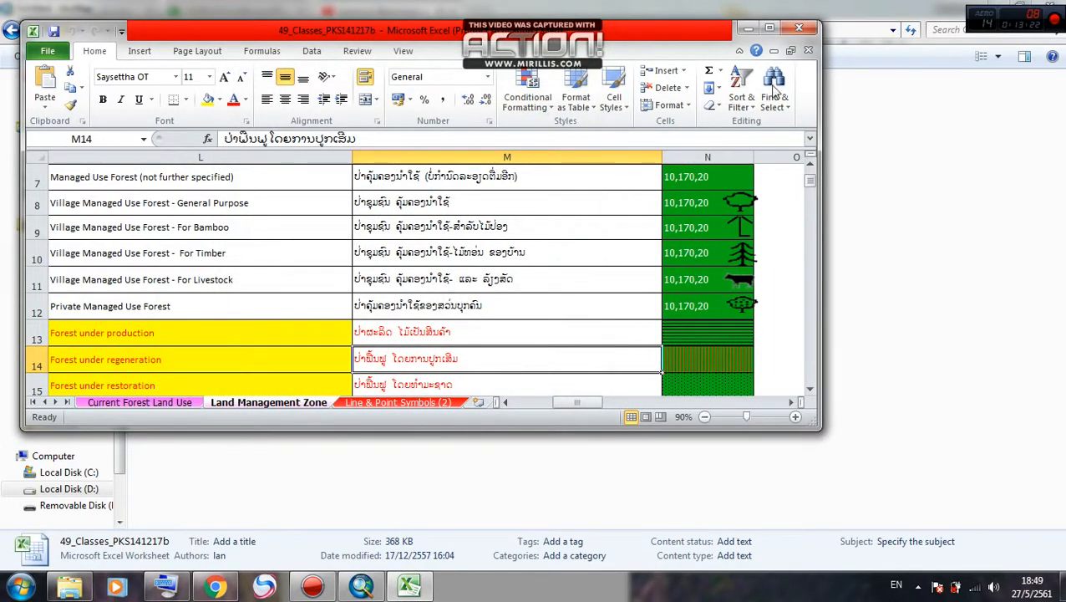
pyautogui.click(770, 29)
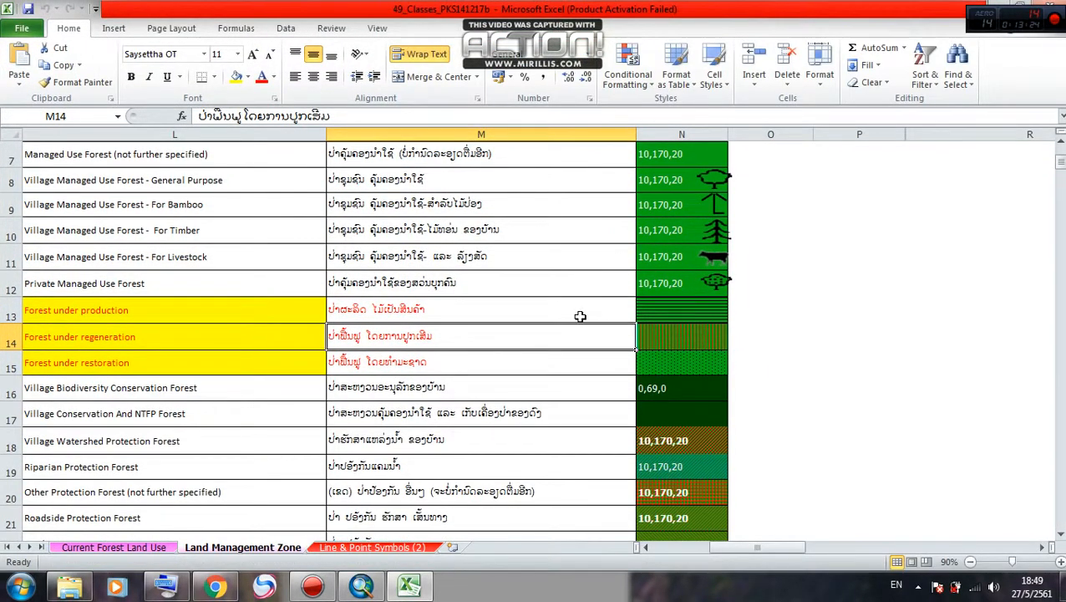
# - Copy the class code FZ_102 for Village Managed Use Forest - General Purpose from the Land Management Zone sheet and return to ArcMap
pyautogui.click(405, 207)
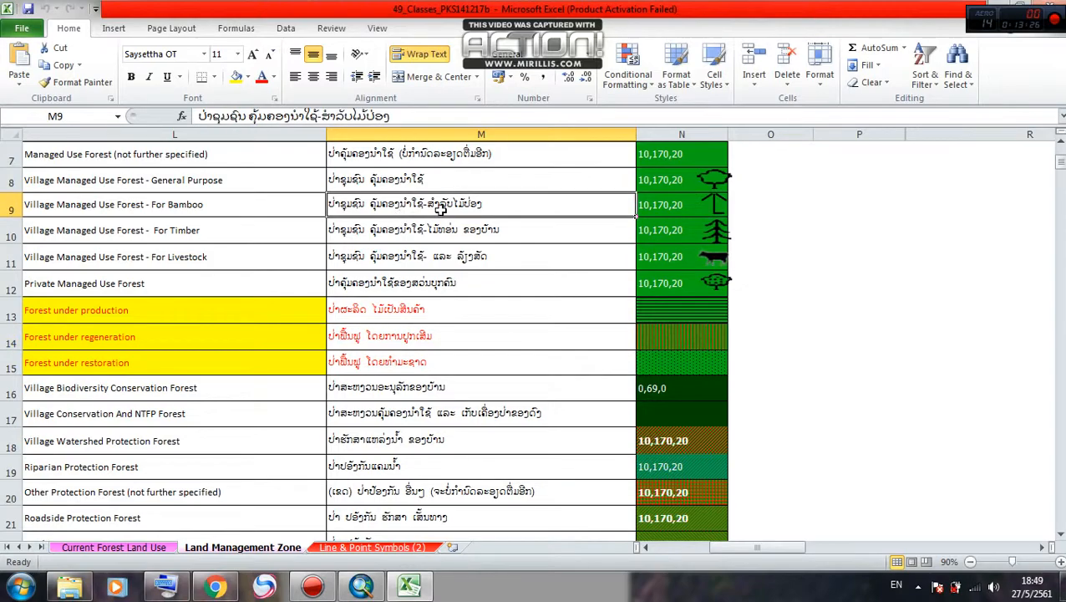
pyautogui.click(399, 183)
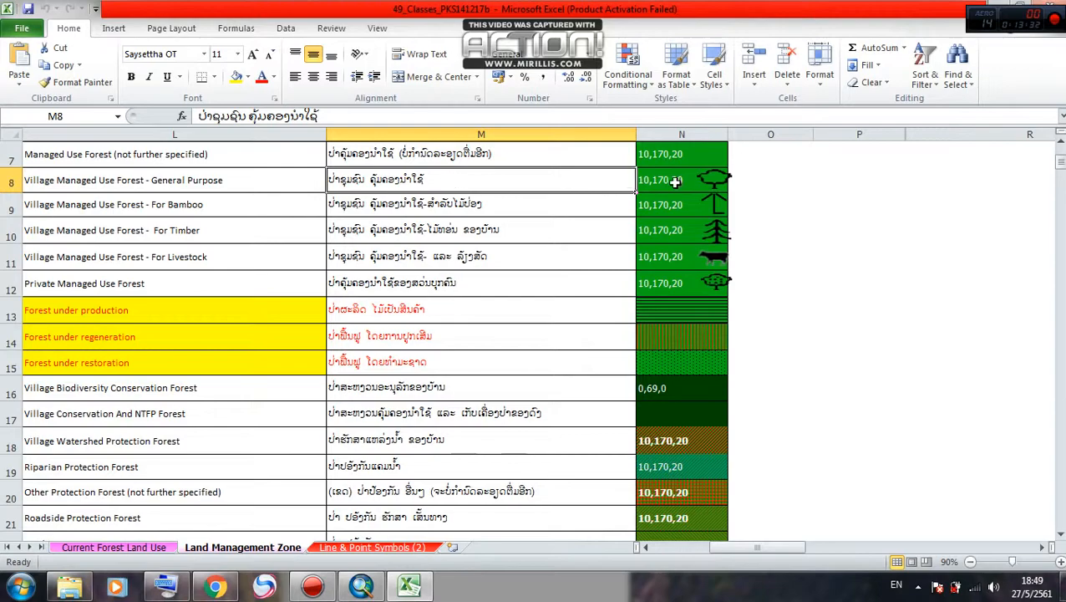
pyautogui.click(191, 183)
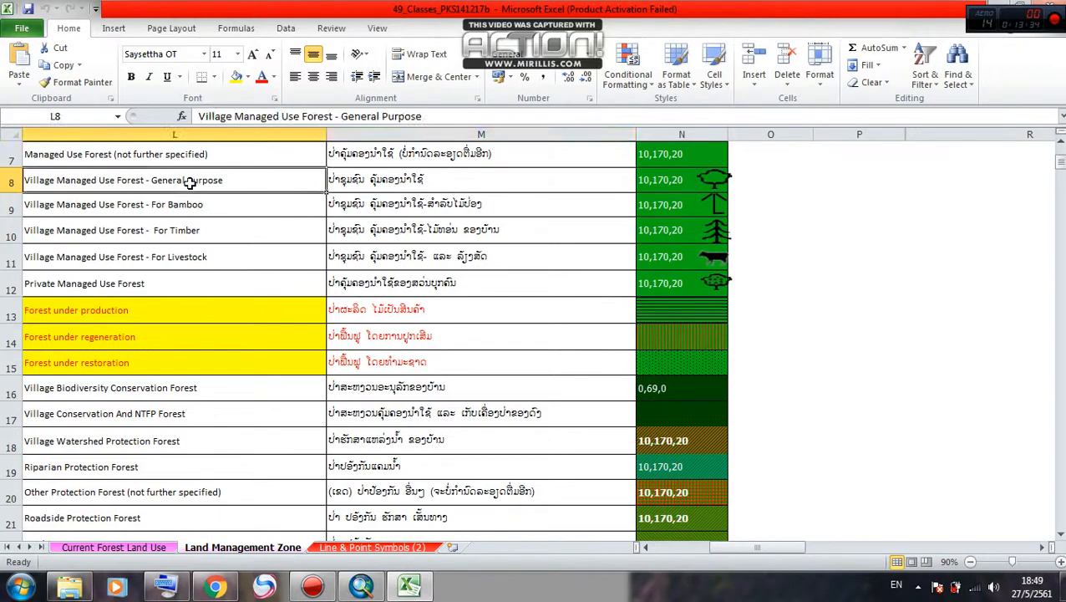
pyautogui.click(647, 546)
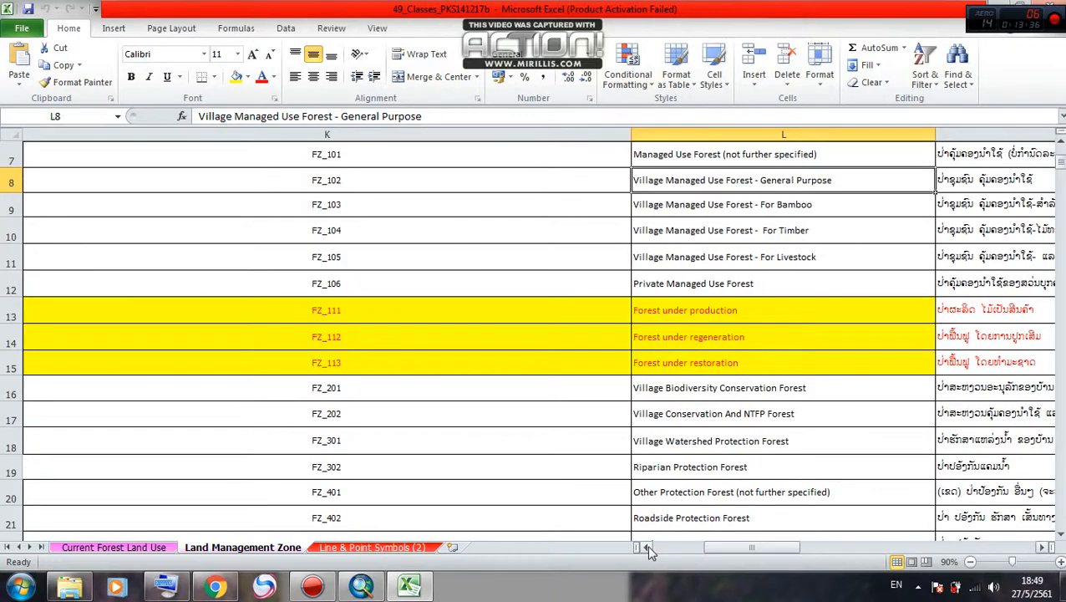
pyautogui.click(473, 183)
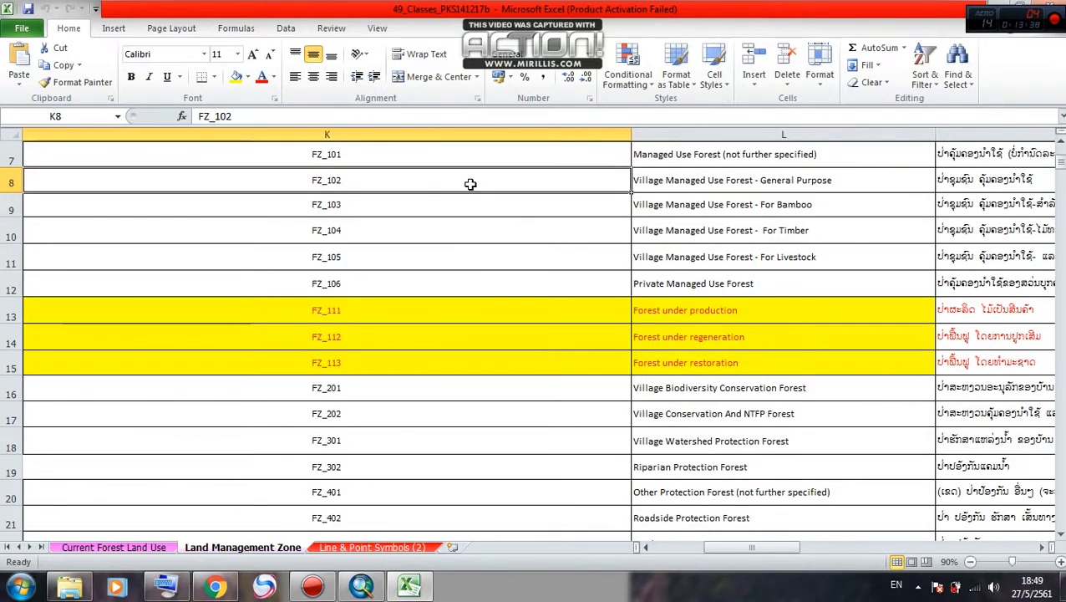
pyautogui.rightClick(424, 182)
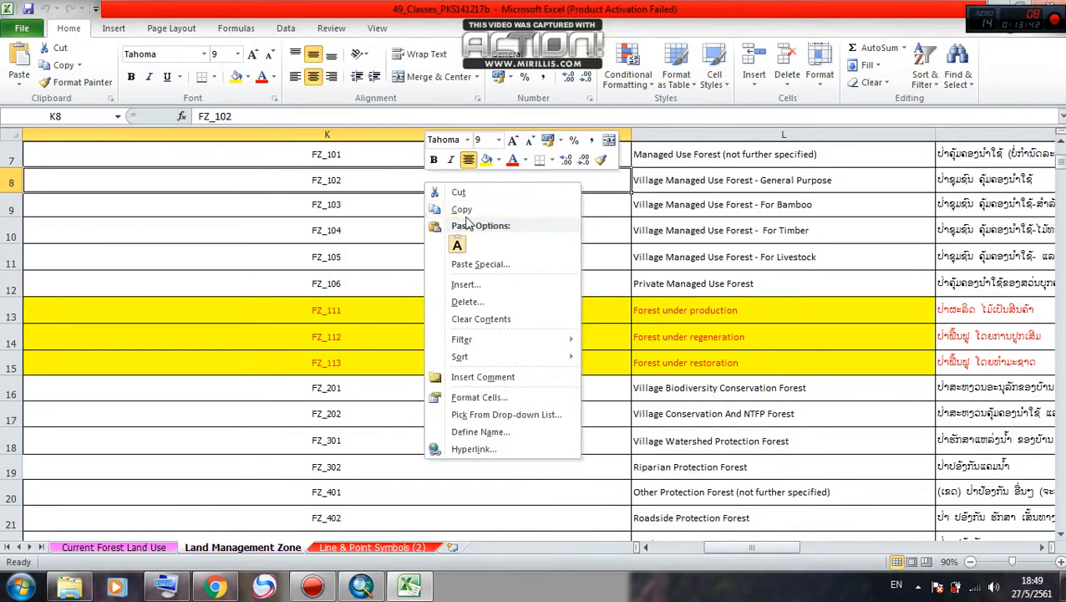
pyautogui.click(452, 210)
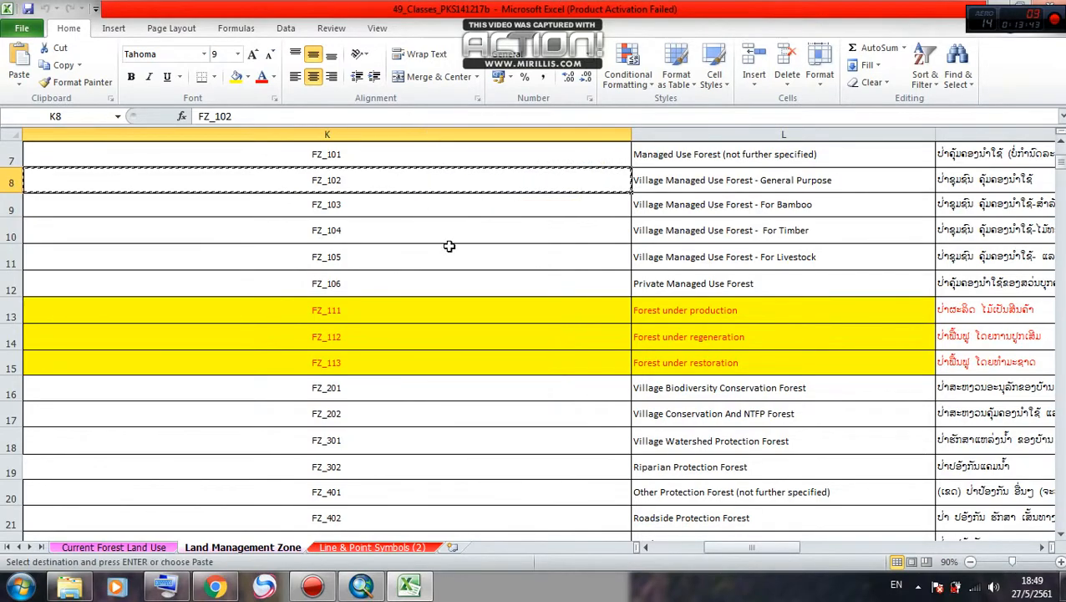
pyautogui.click(364, 587)
pyautogui.click(470, 277)
pyautogui.rightClick(473, 277)
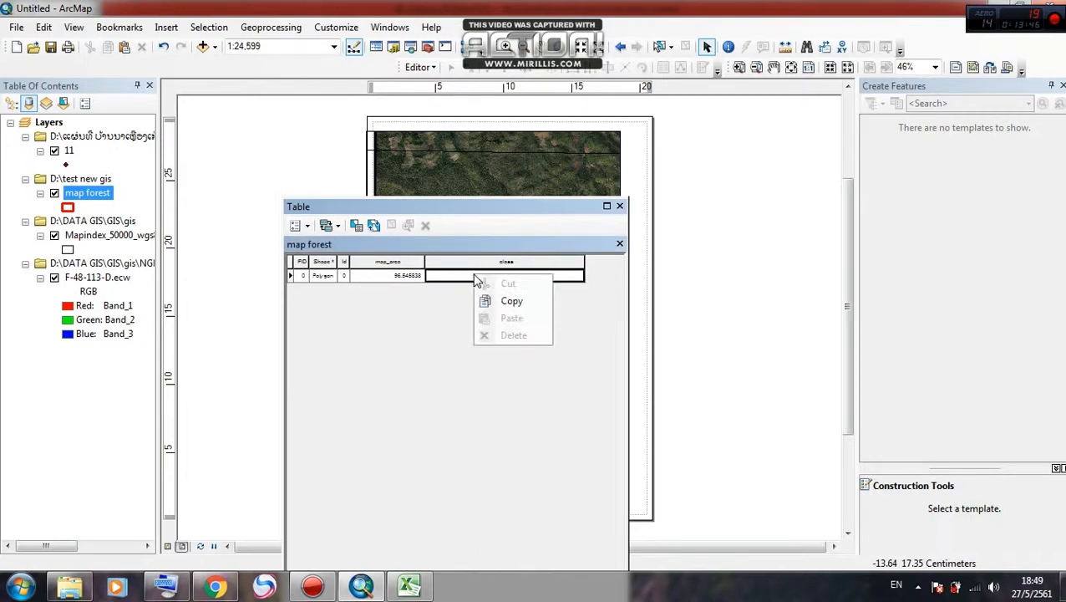
pyautogui.press('Escape')
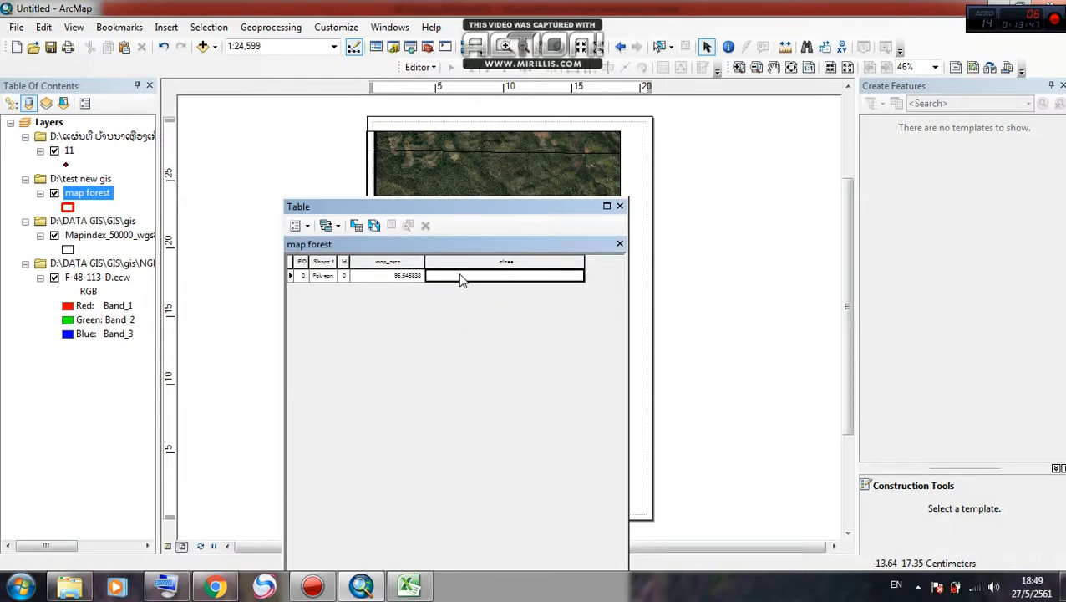
# - Start an edit session on the map forest layer, continuing past the spatial reference warning
pyautogui.click(431, 68)
pyautogui.click(443, 87)
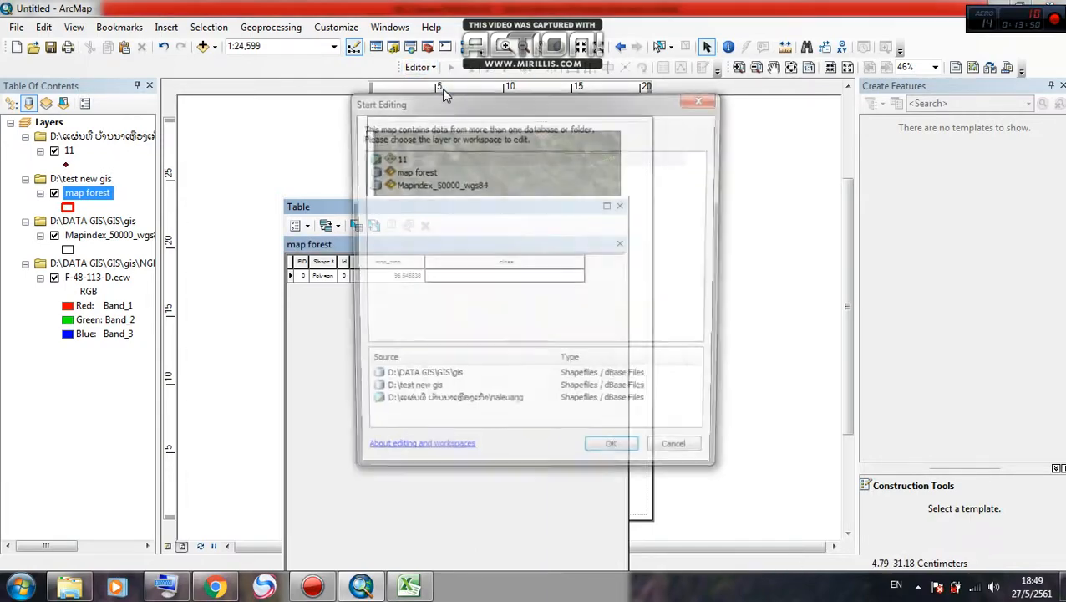
pyautogui.click(420, 171)
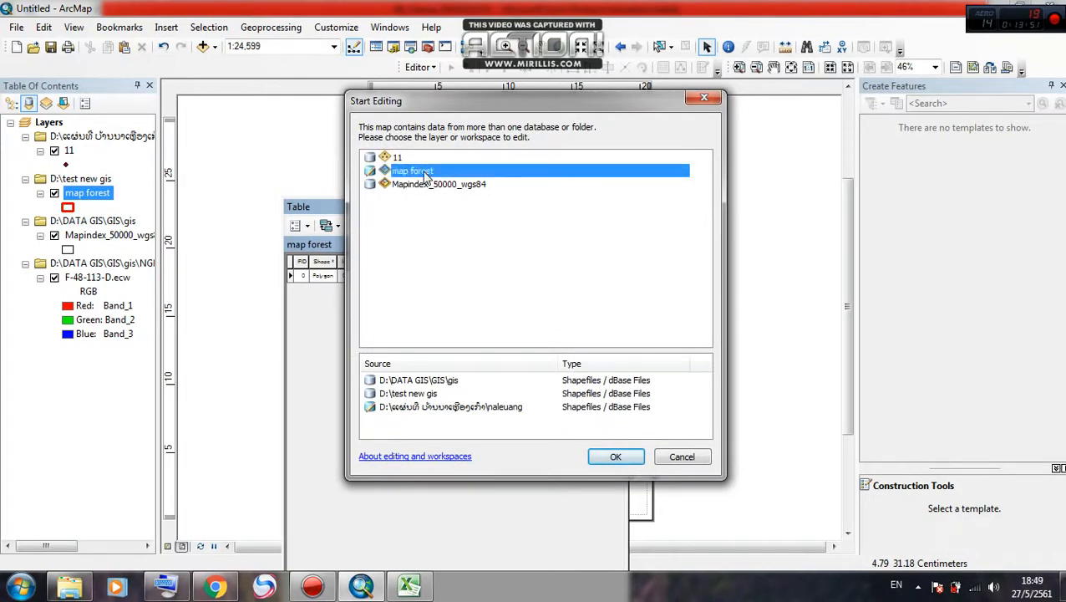
pyautogui.click(610, 458)
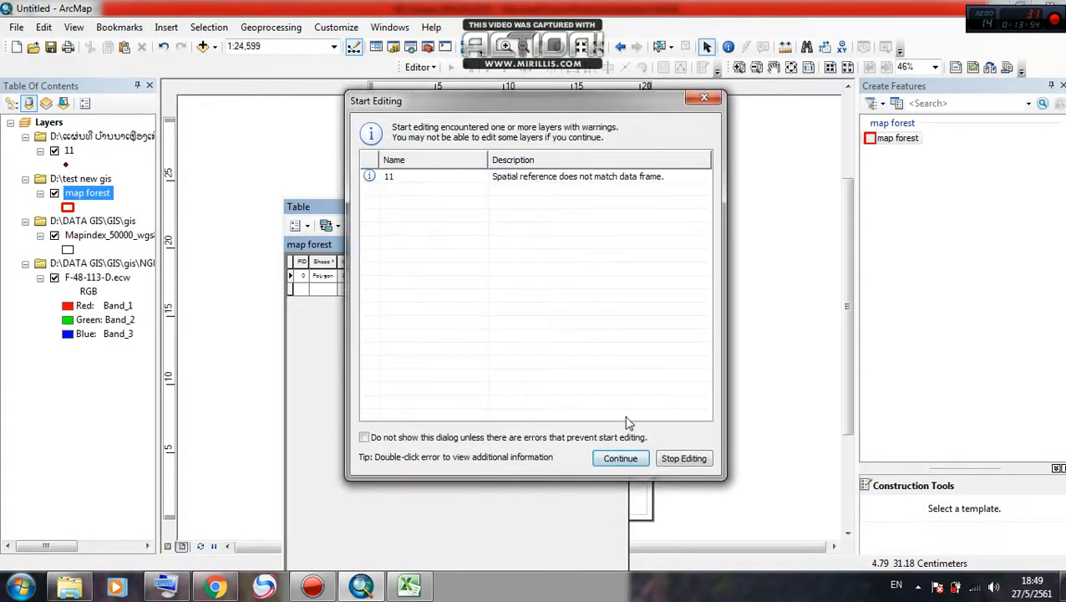
pyautogui.click(621, 459)
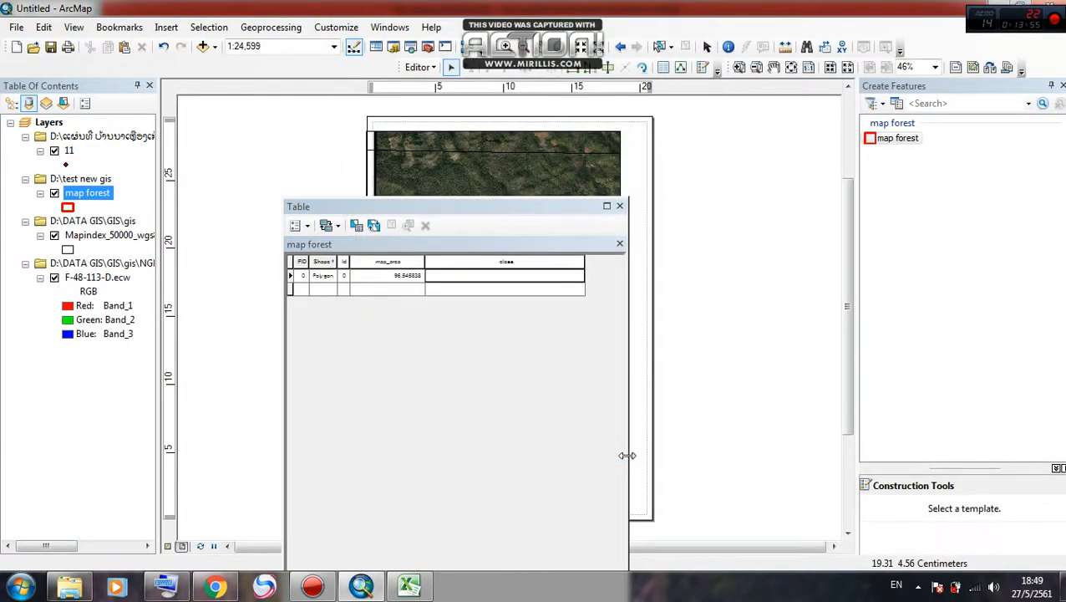
# - Paste the copied code FZ_102 into the class field of the polygon's record
pyautogui.click(493, 277)
pyautogui.rightClick(493, 277)
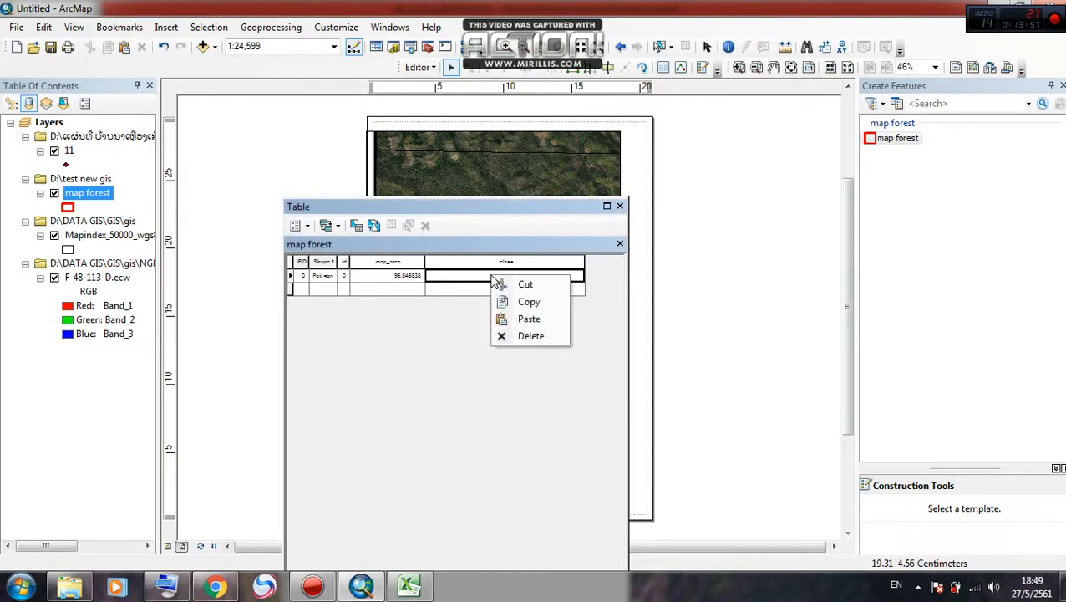
pyautogui.click(524, 325)
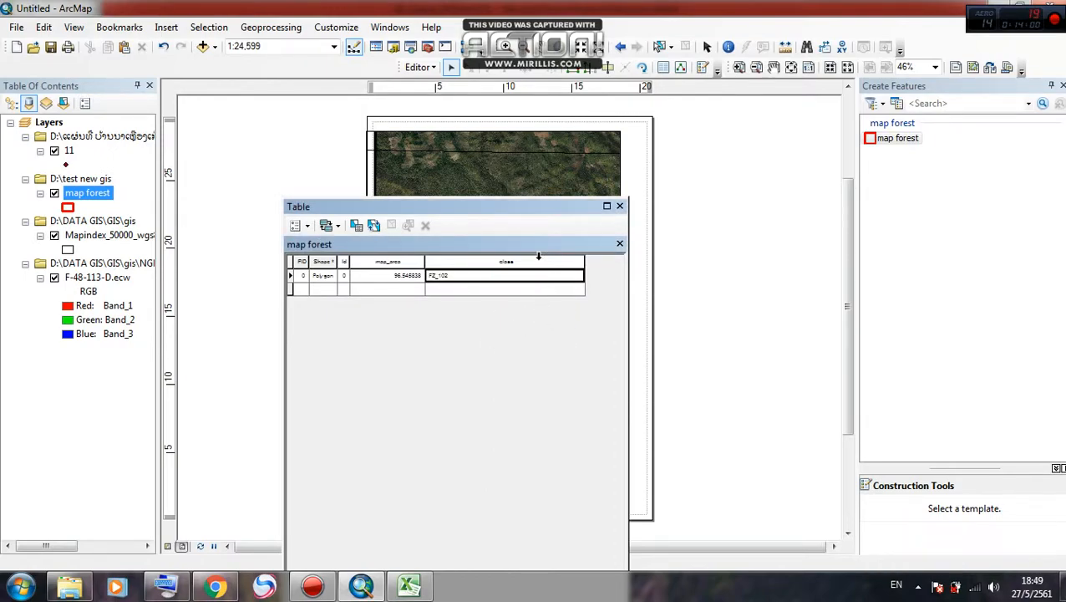
# - Stop the edit session and close the map forest attribute table
pyautogui.click(420, 67)
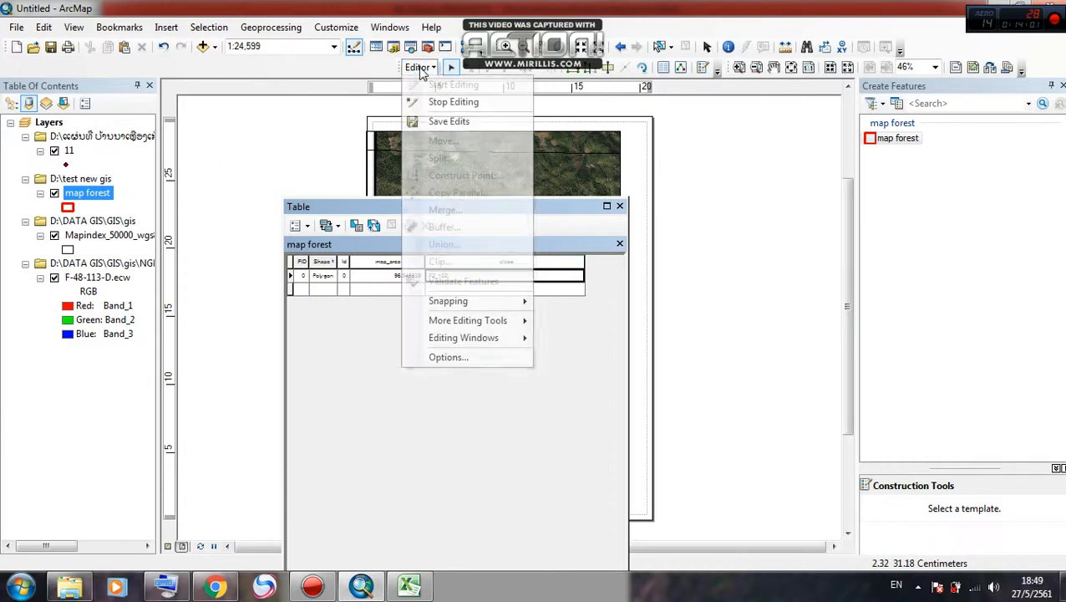
pyautogui.click(441, 102)
pyautogui.click(428, 67)
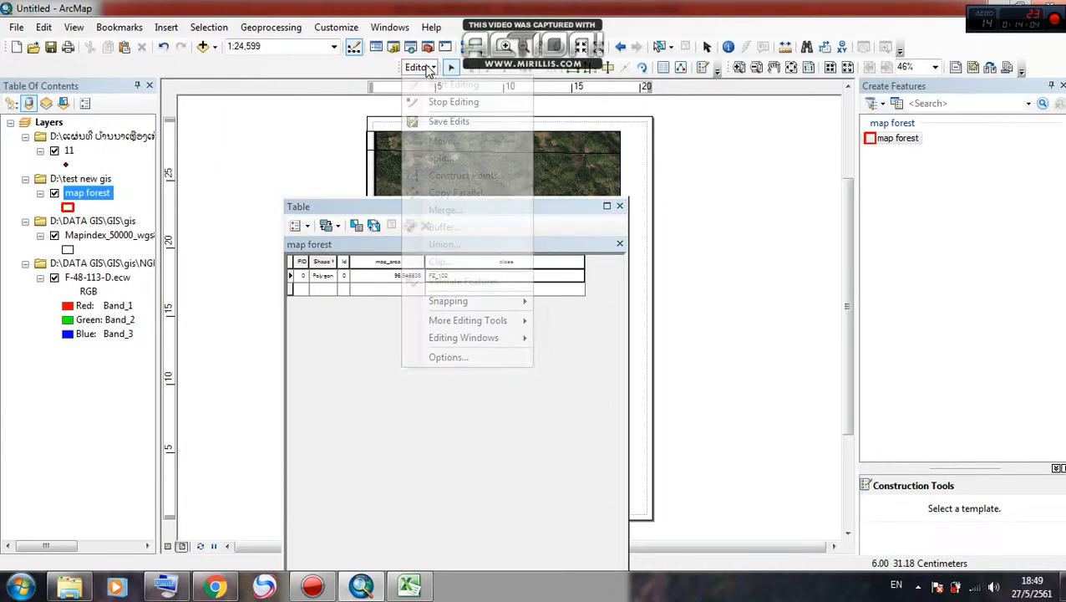
pyautogui.click(443, 102)
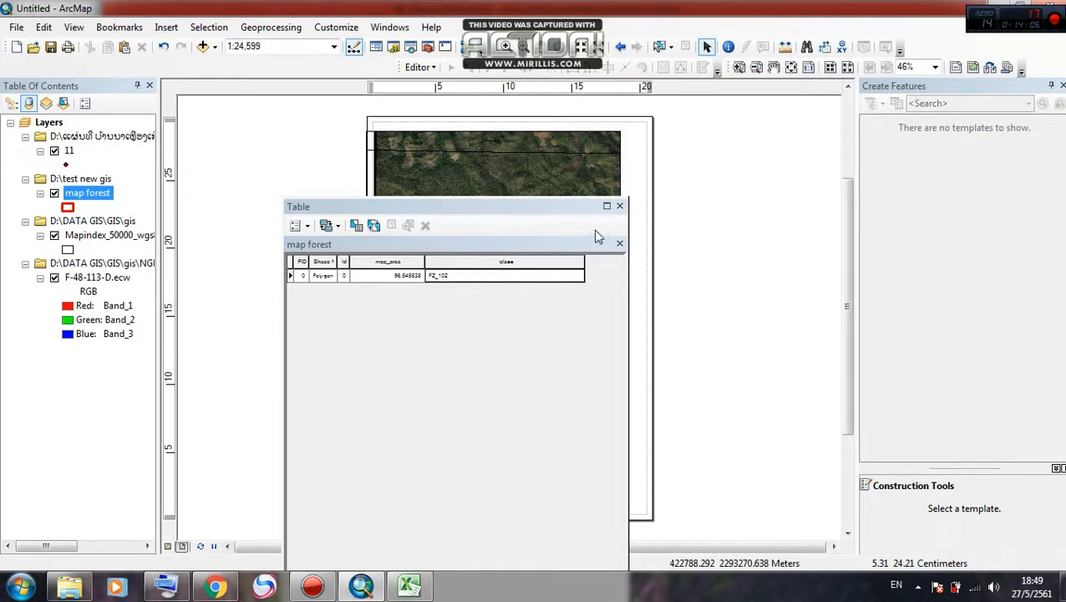
pyautogui.click(619, 205)
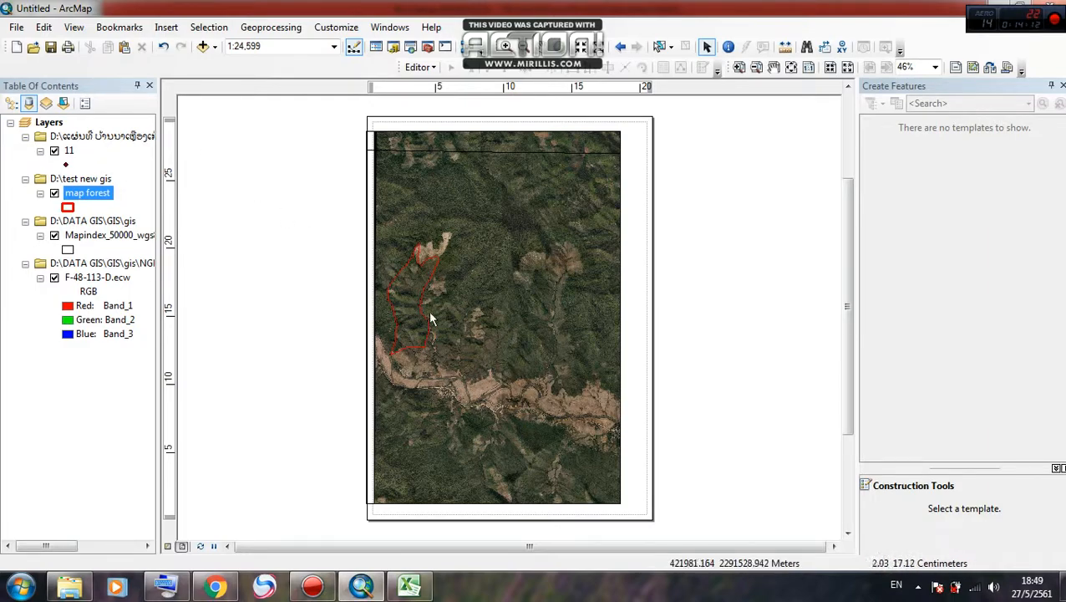
# - Start a new measured grid for the layout's data frame, dividing the map into a grid of map units
pyautogui.rightClick(471, 346)
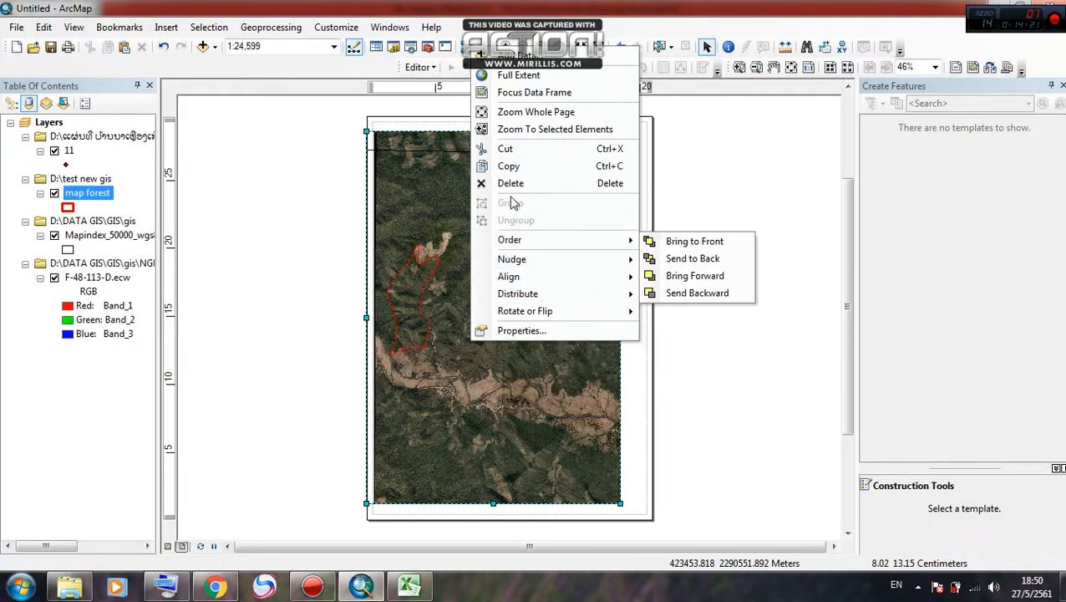
pyautogui.click(535, 330)
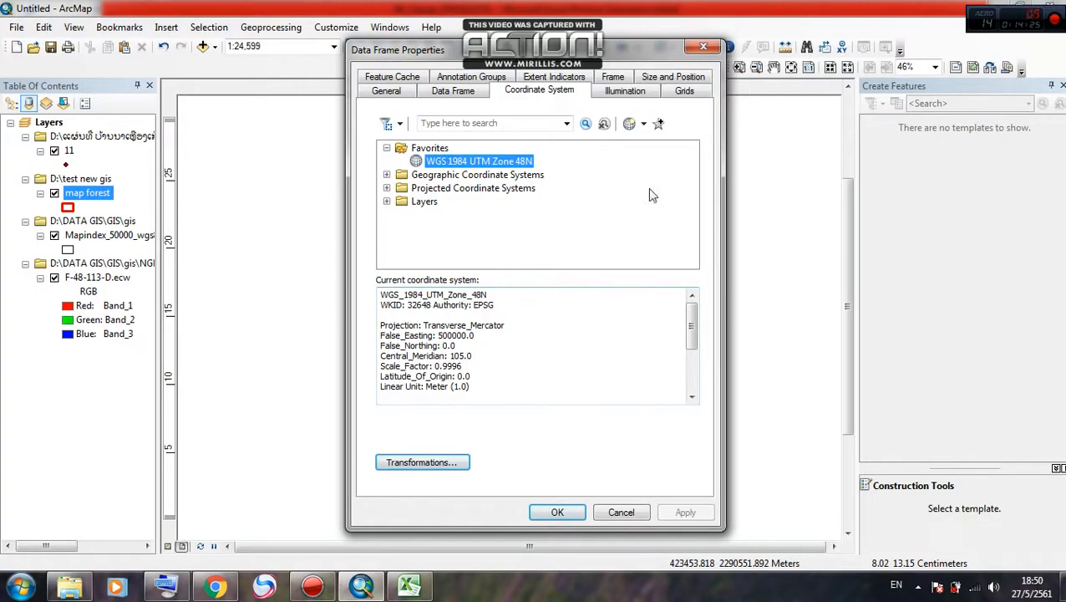
pyautogui.click(681, 92)
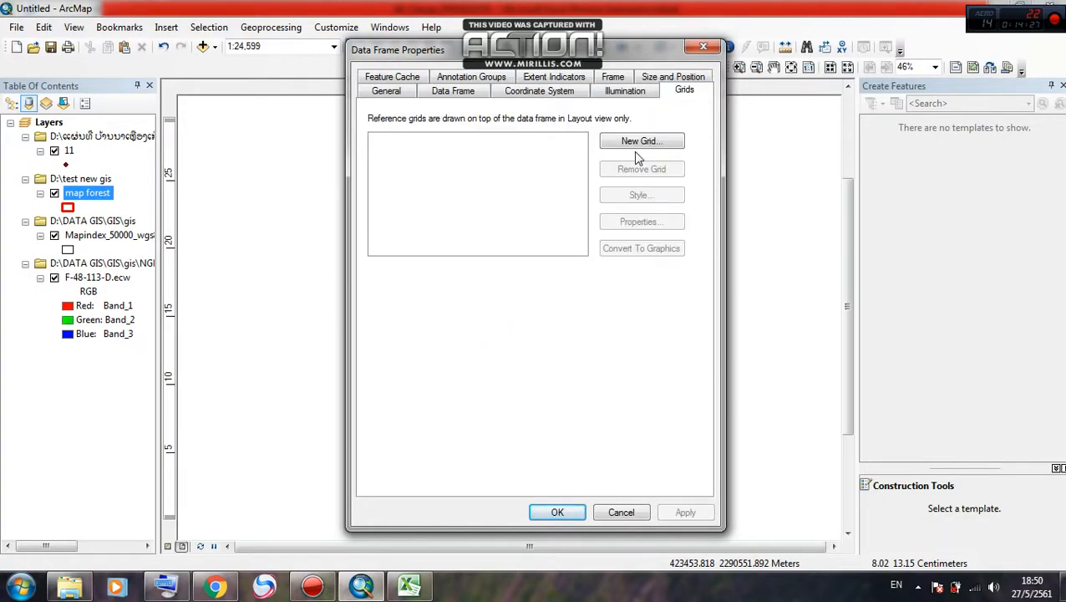
pyautogui.click(633, 142)
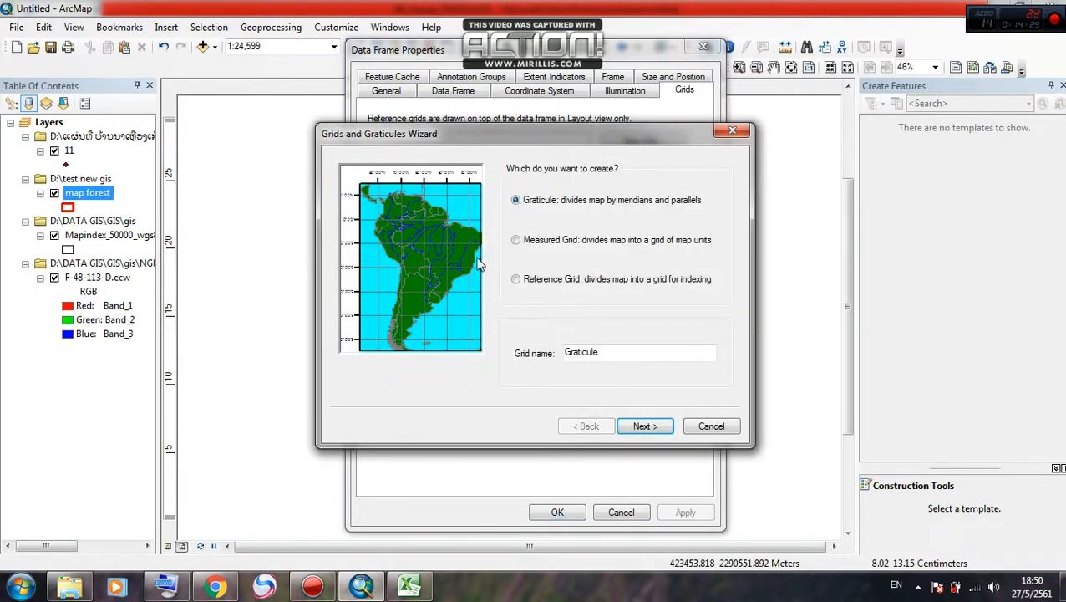
pyautogui.click(516, 240)
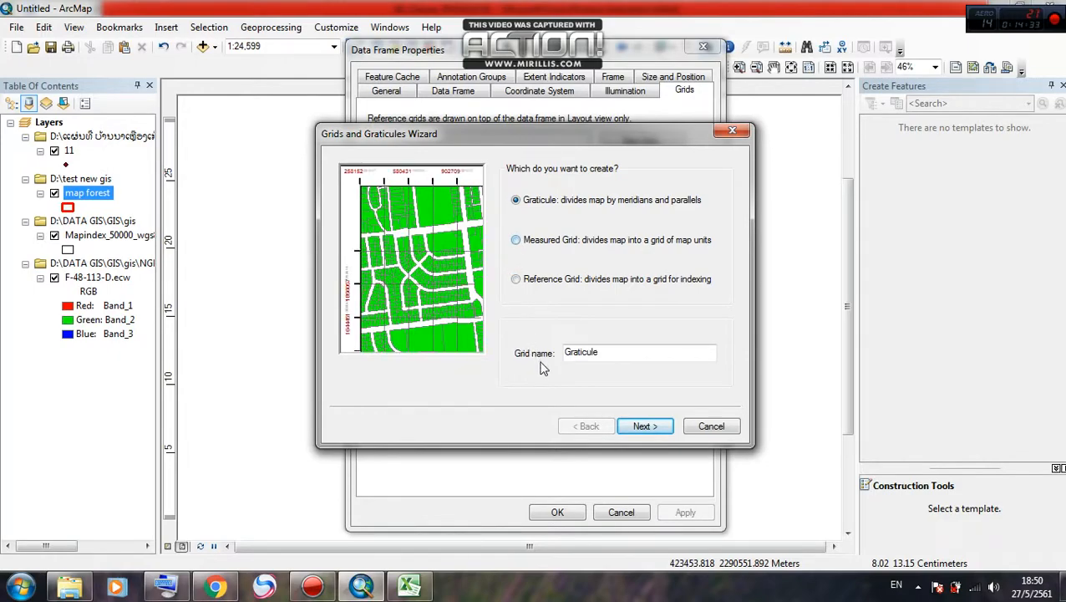
pyautogui.click(639, 427)
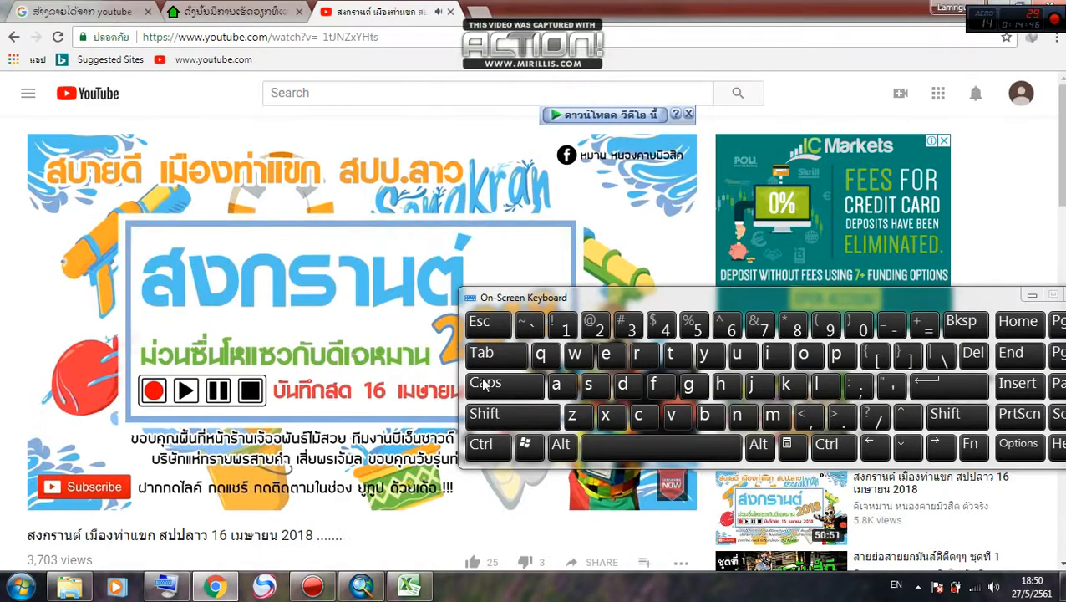
# - Set the measured grid's X axis interval to 1000 meters using the on-screen keyboard and continue to the axes and labels settings
pyautogui.hotkey('alt', 'shift')
pyautogui.moveTo(595, 294); pyautogui.dragTo(591, 347)
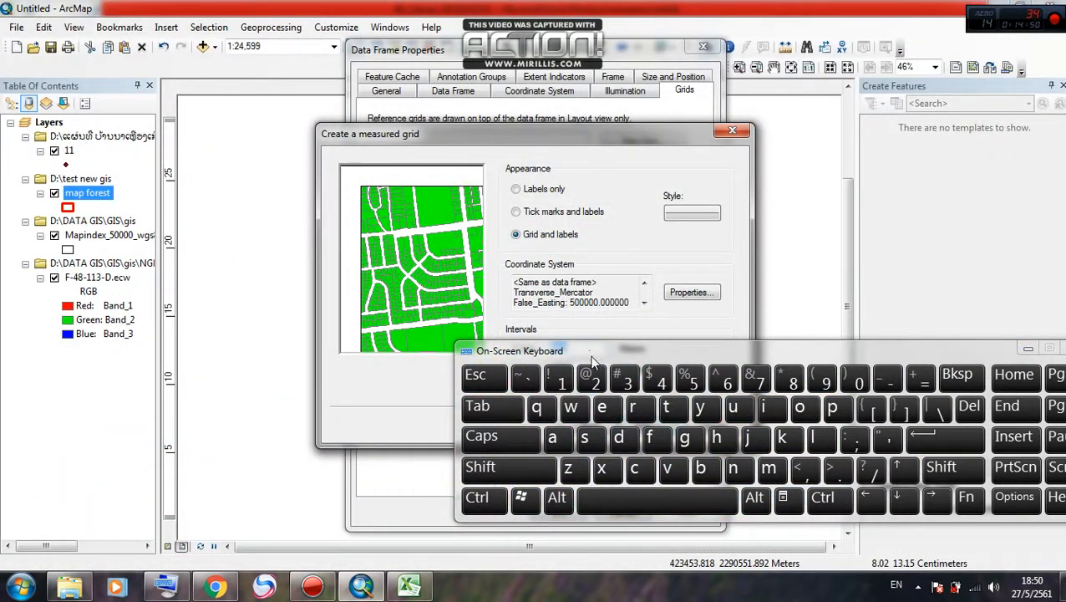
pyautogui.moveTo(592, 359); pyautogui.dragTo(538, 400)
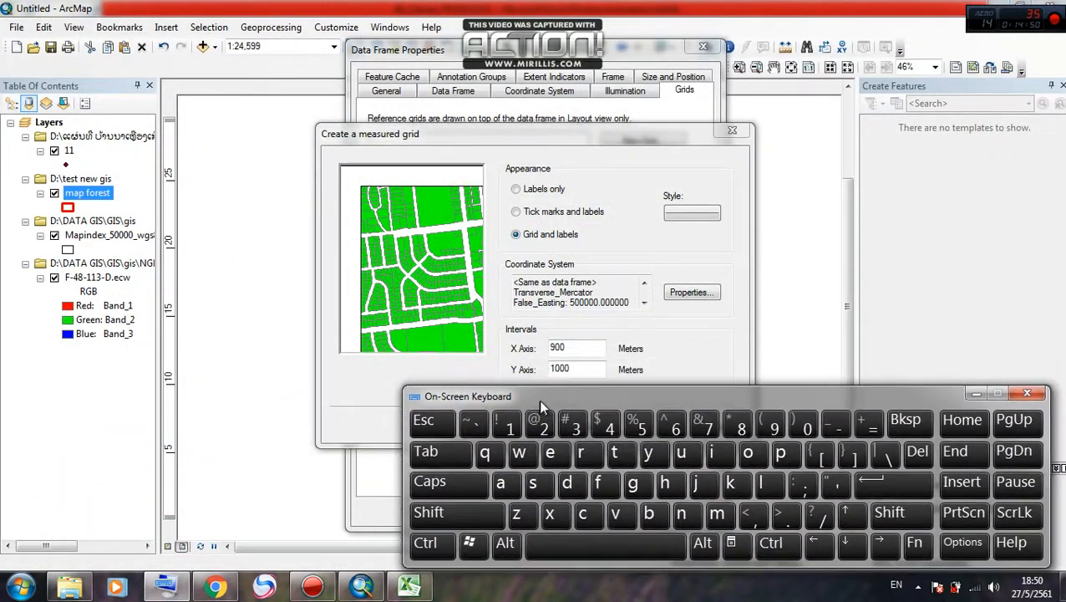
pyautogui.click(555, 348)
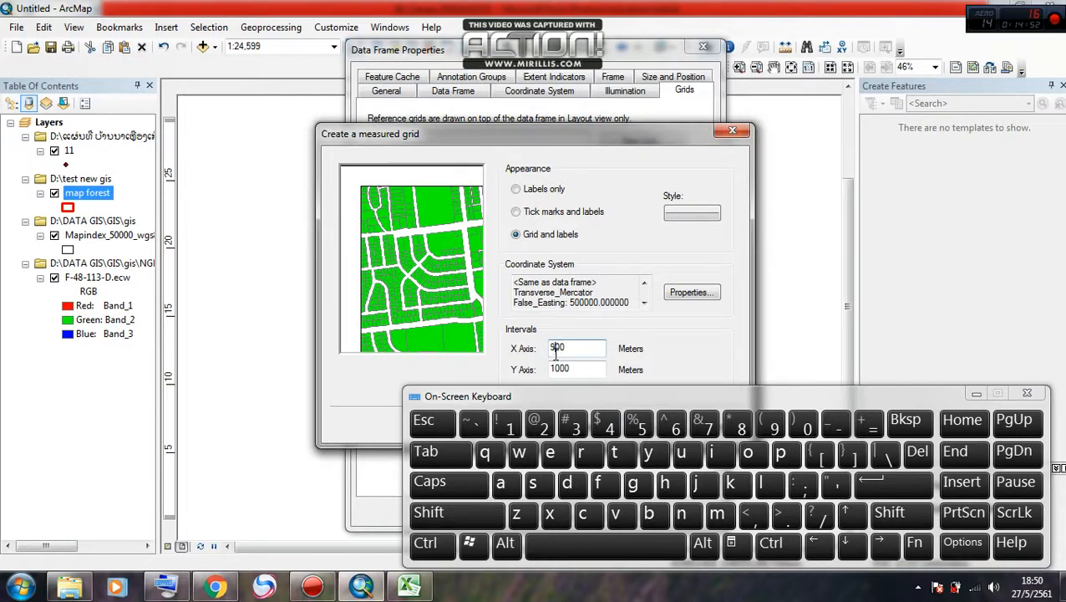
pyautogui.click(920, 425)
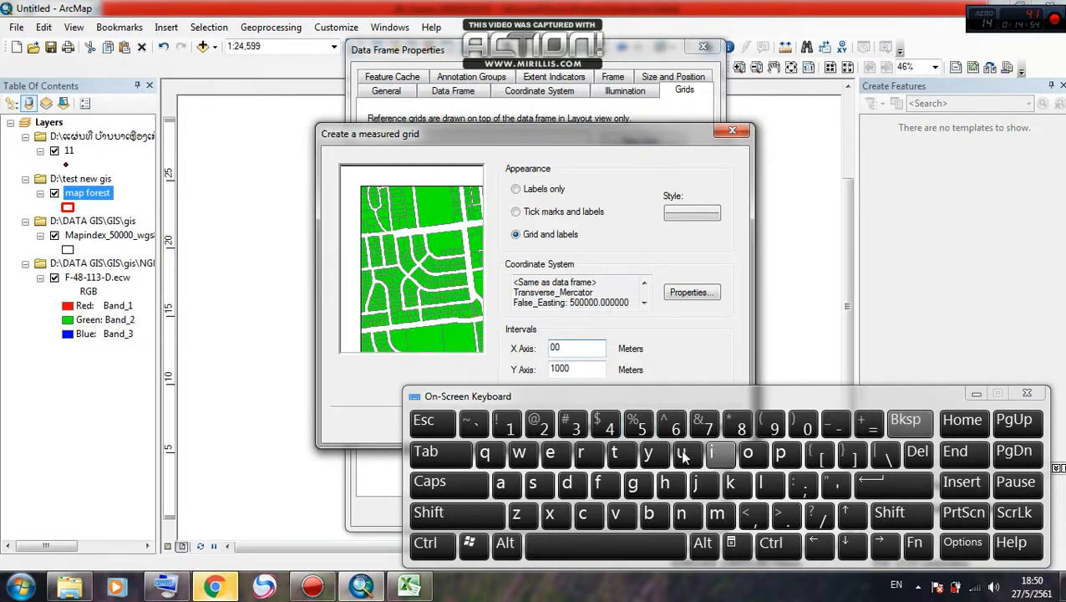
pyautogui.click(510, 427)
pyautogui.click(807, 426)
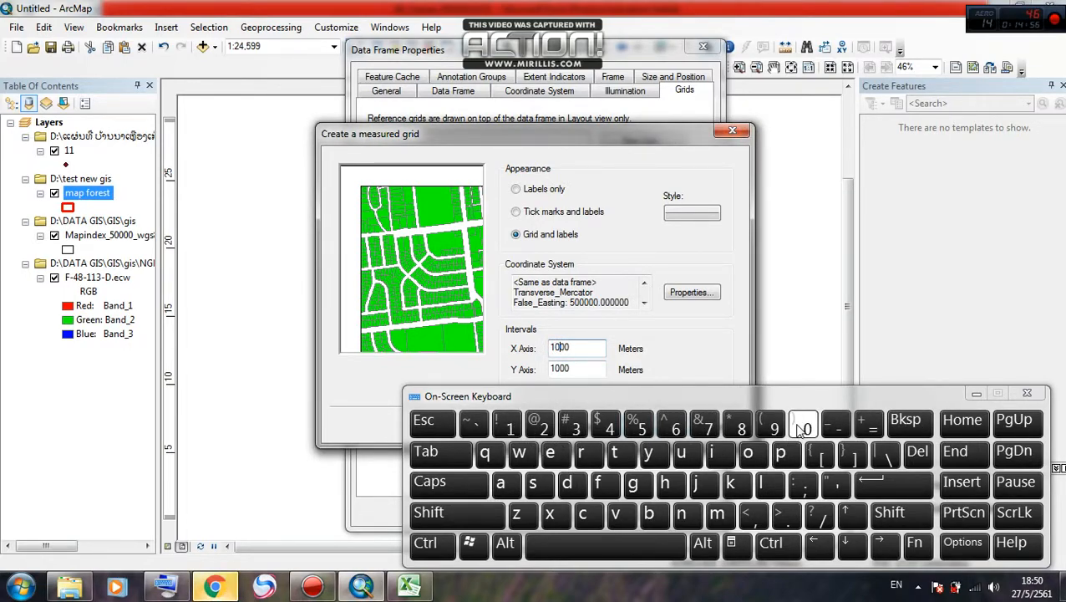
pyautogui.click(977, 393)
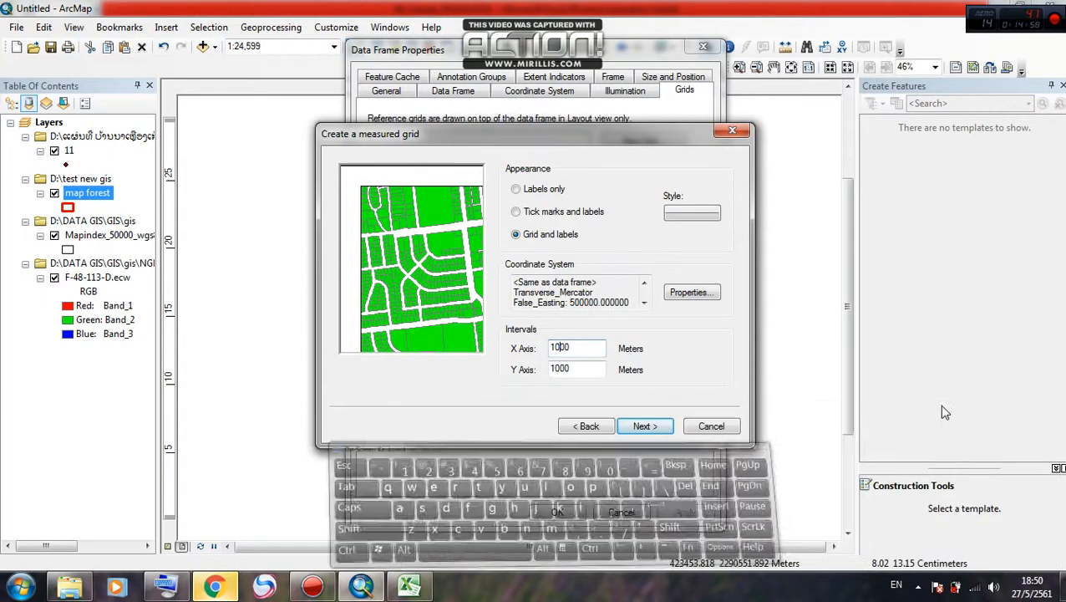
pyautogui.click(645, 427)
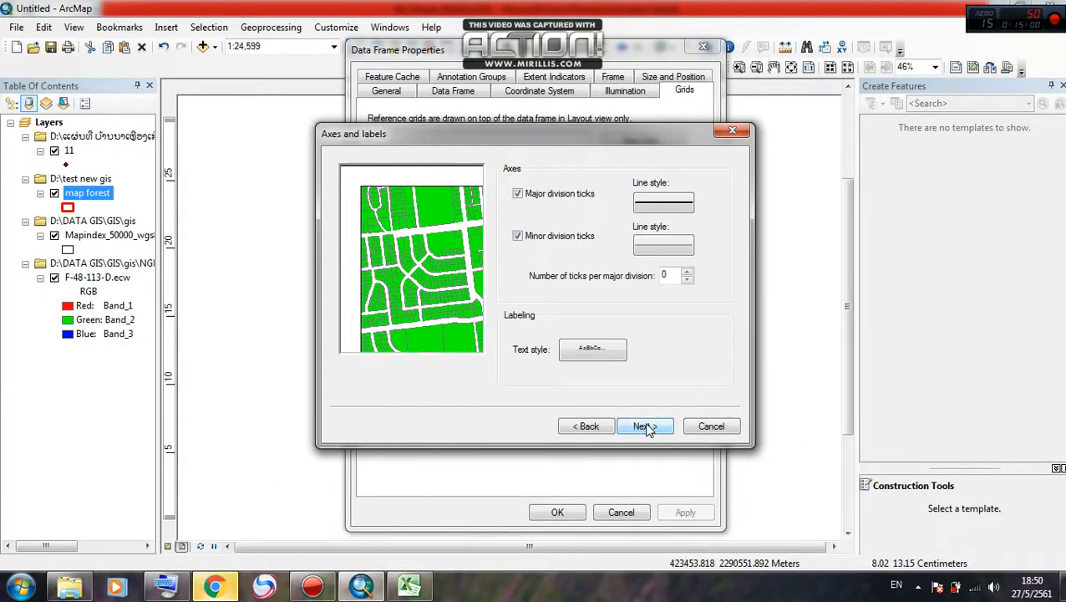
# - Set the grid label text to size 10 bold and finish creating the measured grid with the default border and storage options
pyautogui.click(600, 353)
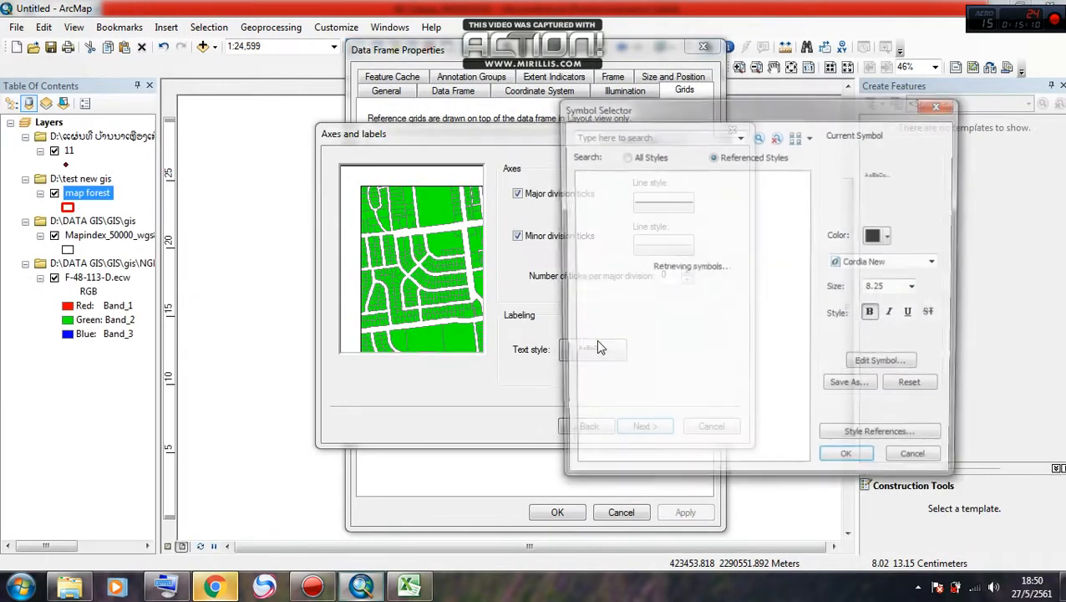
pyautogui.click(917, 287)
pyautogui.click(875, 330)
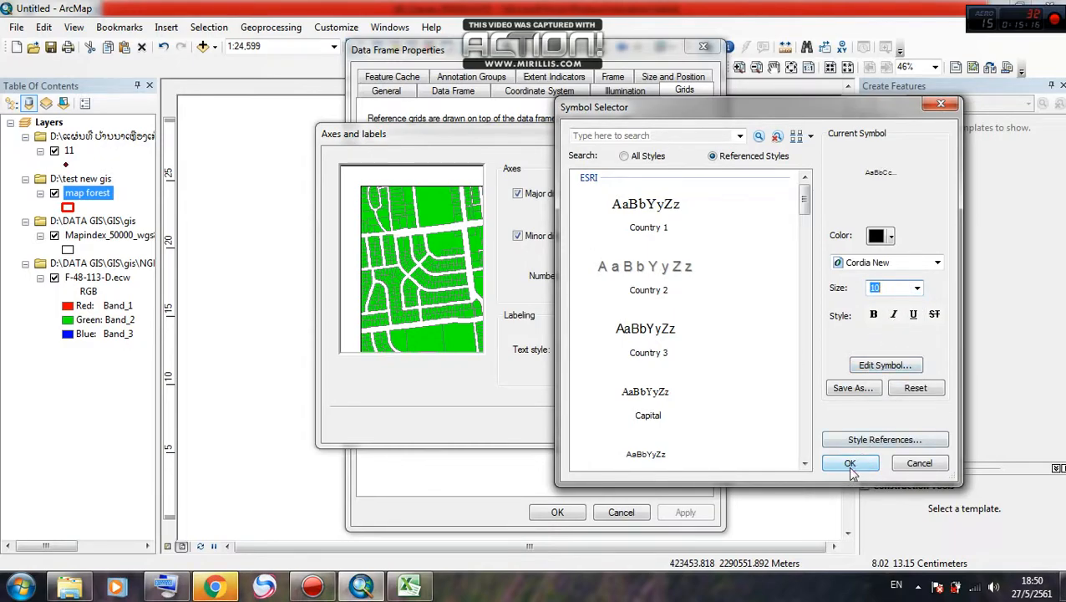
pyautogui.click(874, 316)
pyautogui.click(876, 317)
pyautogui.click(850, 462)
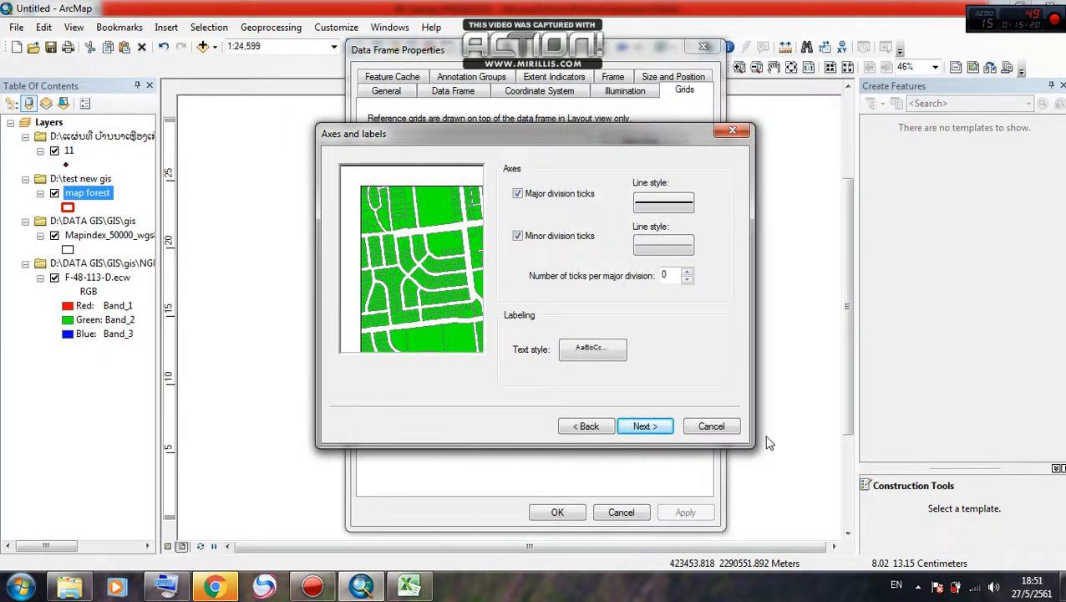
pyautogui.click(639, 427)
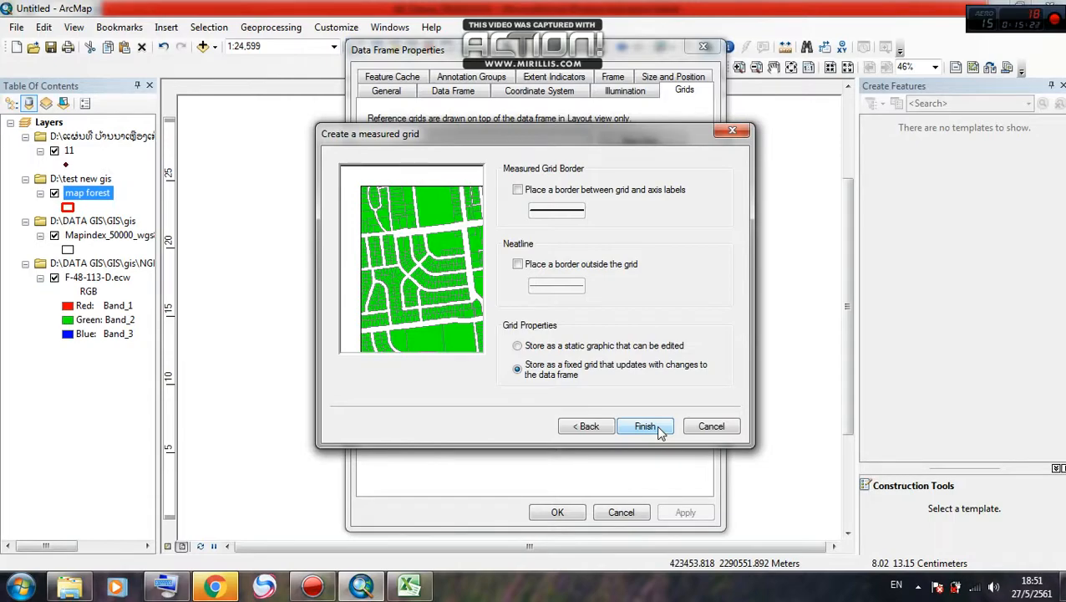
pyautogui.click(656, 428)
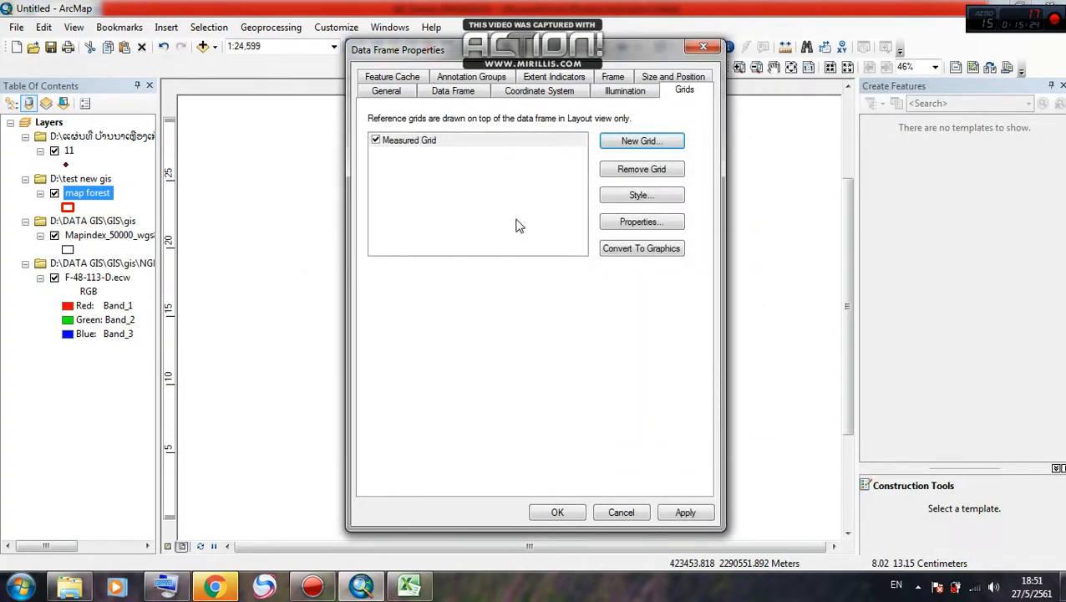
# - Adjust the number of decimal places in the number format of the measured grid's mixed font labels
pyautogui.click(477, 143)
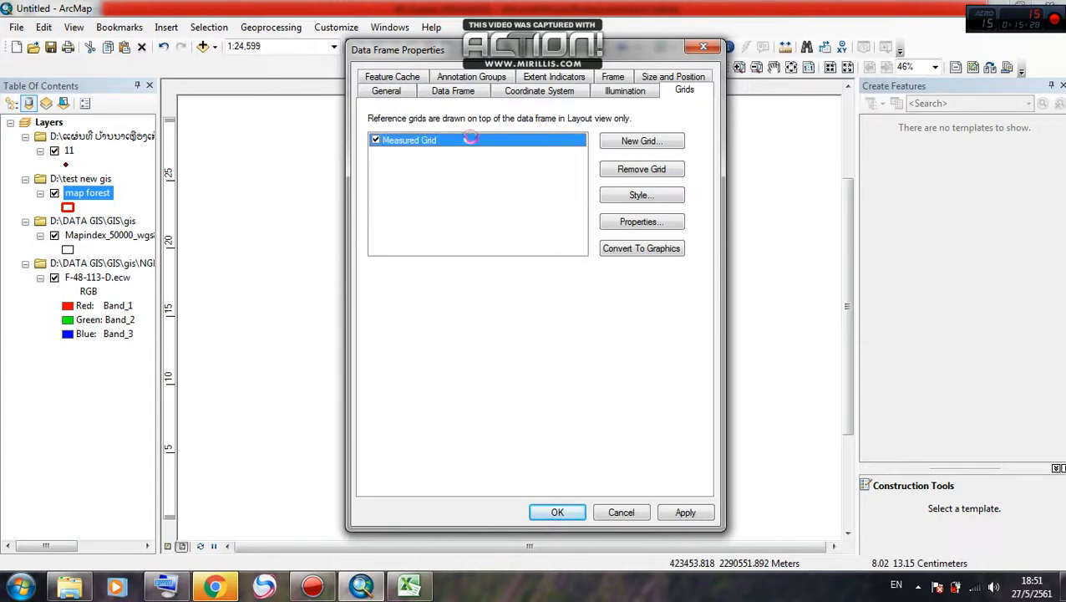
pyautogui.doubleClick(472, 144)
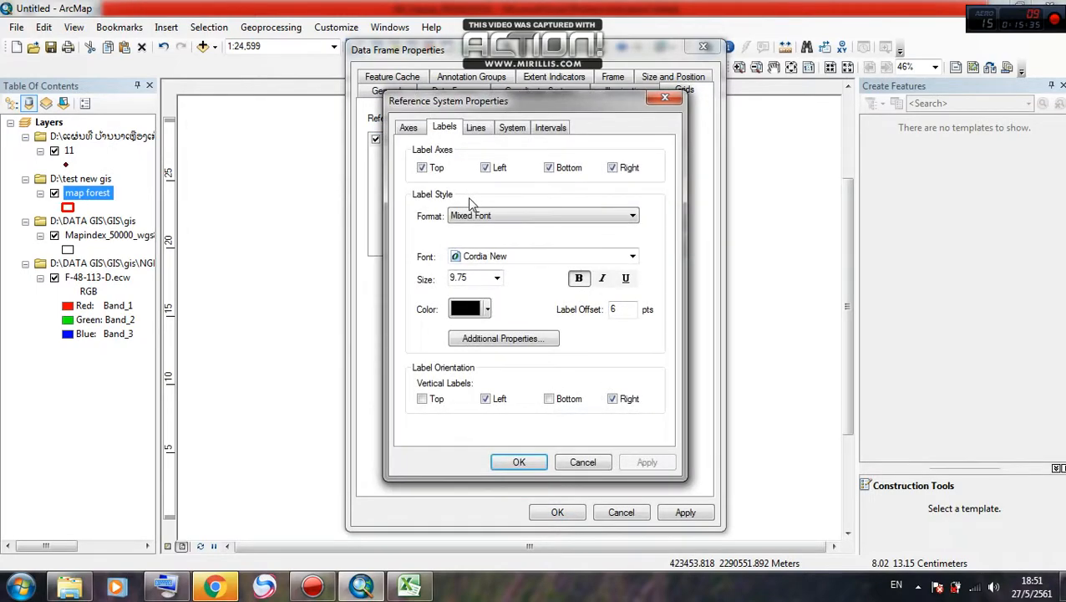
pyautogui.click(524, 339)
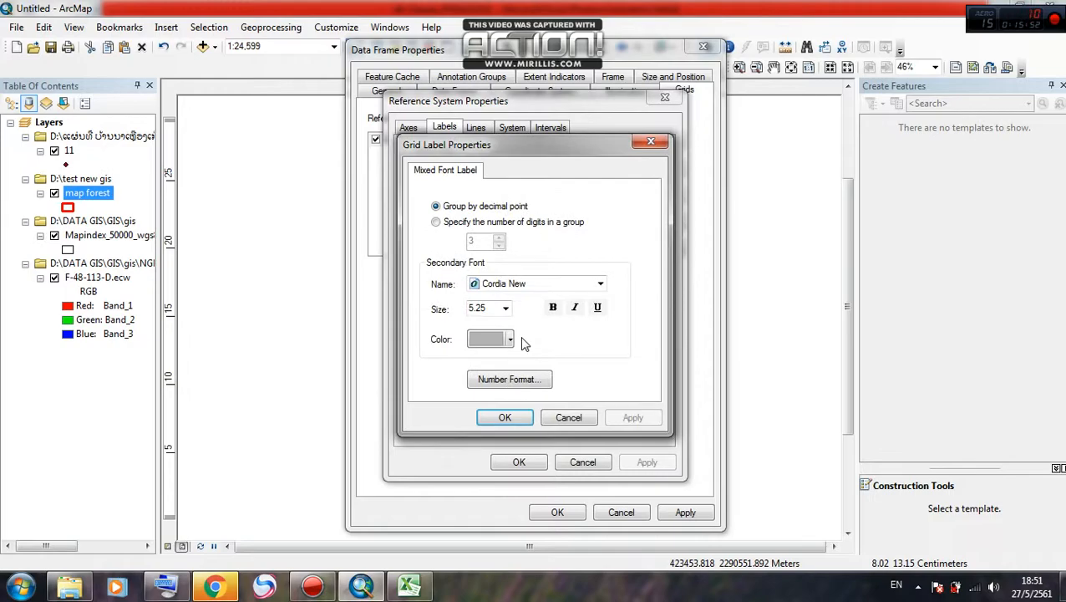
pyautogui.click(510, 381)
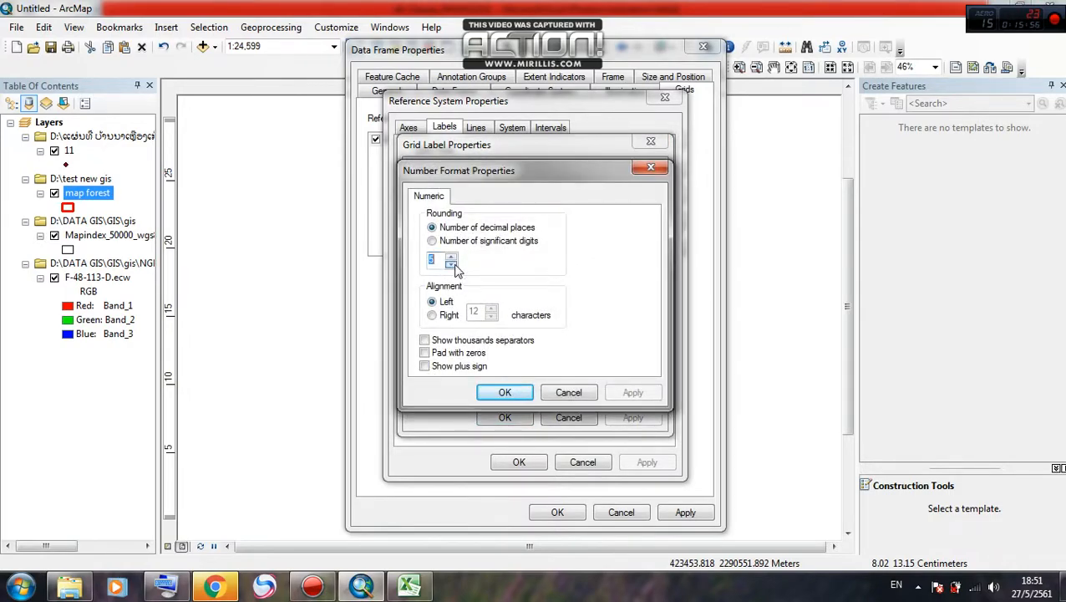
pyautogui.click(501, 392)
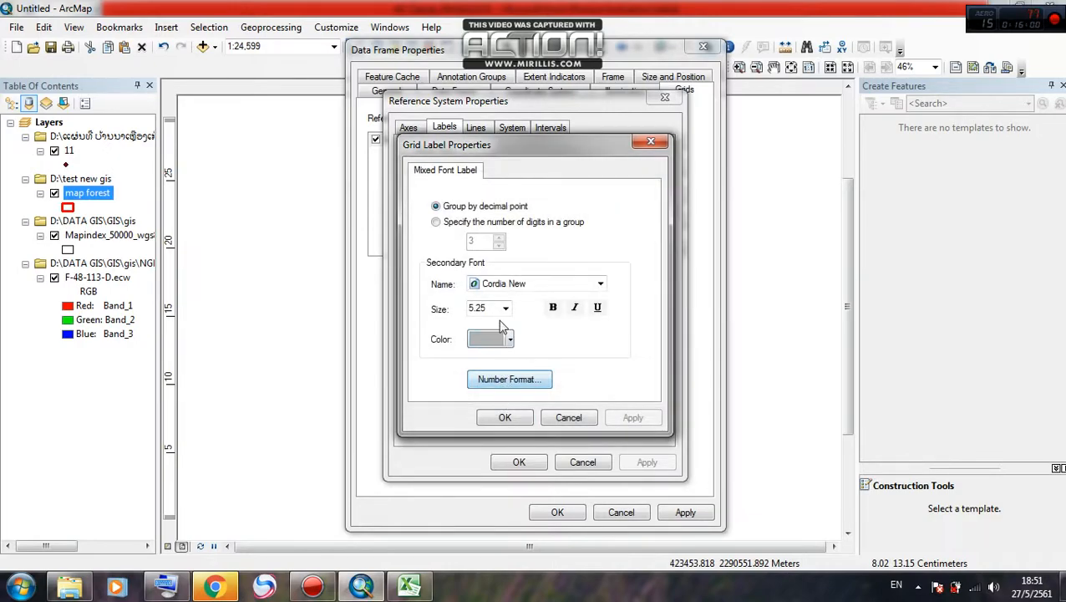
# - Change the secondary font size of the measured grid's mixed-font labels and apply the reference system settings
pyautogui.click(505, 308)
pyautogui.click(491, 332)
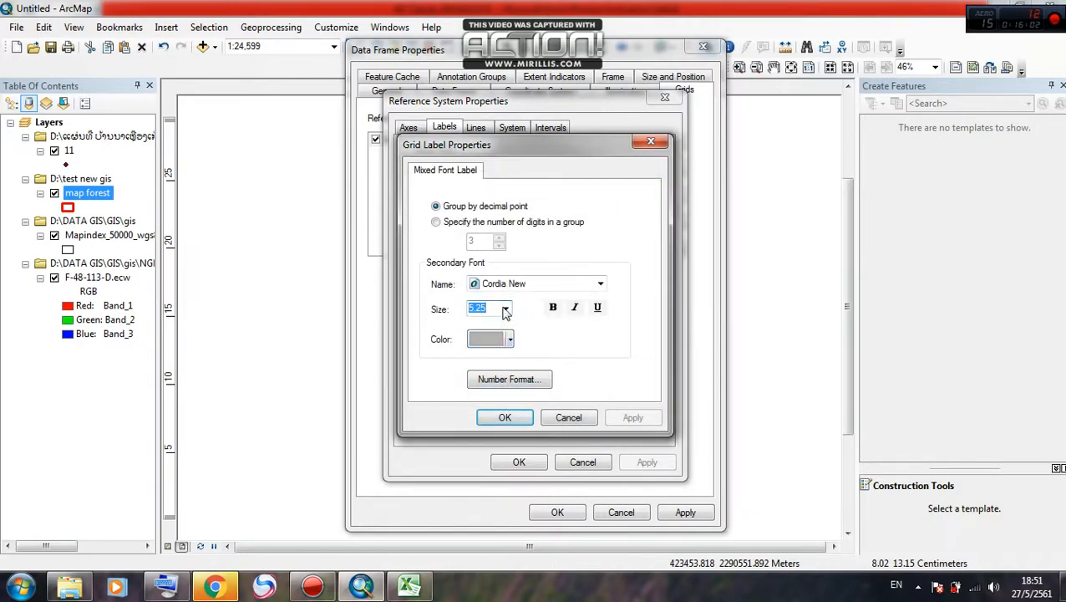
pyautogui.click(505, 308)
pyautogui.click(489, 364)
pyautogui.click(529, 423)
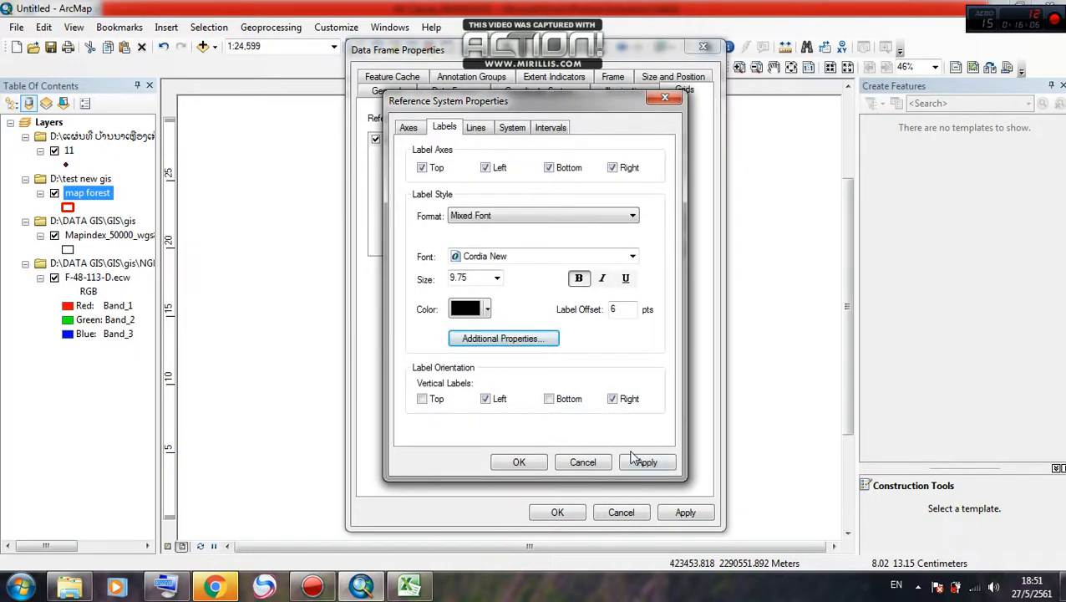
pyautogui.click(635, 464)
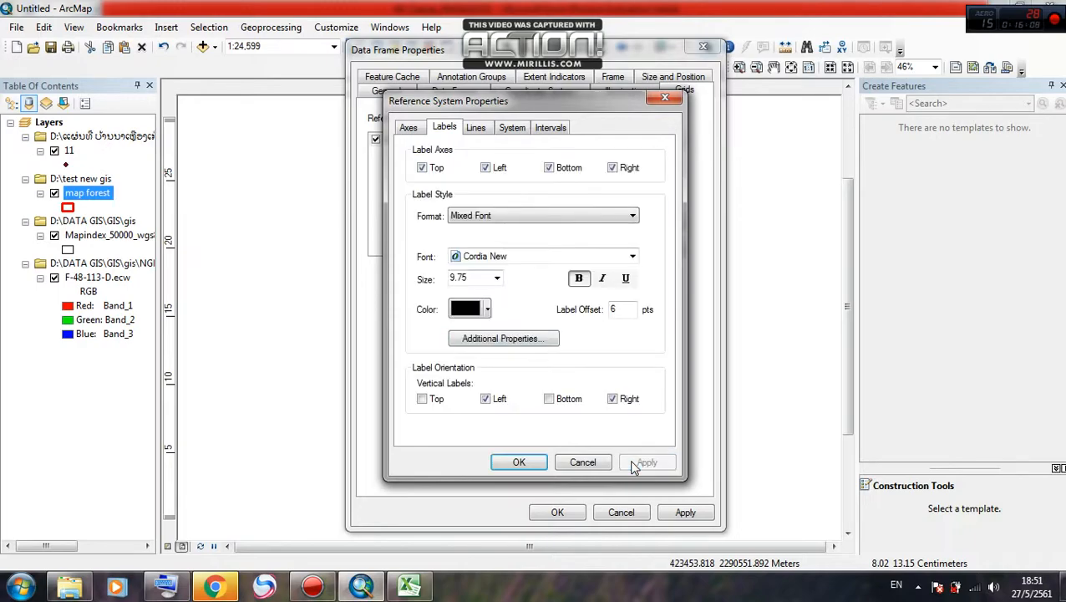
pyautogui.click(528, 464)
# - Apply the measured grid to the data frame, agreeing to use the differing coordinate system anyway
pyautogui.click(681, 511)
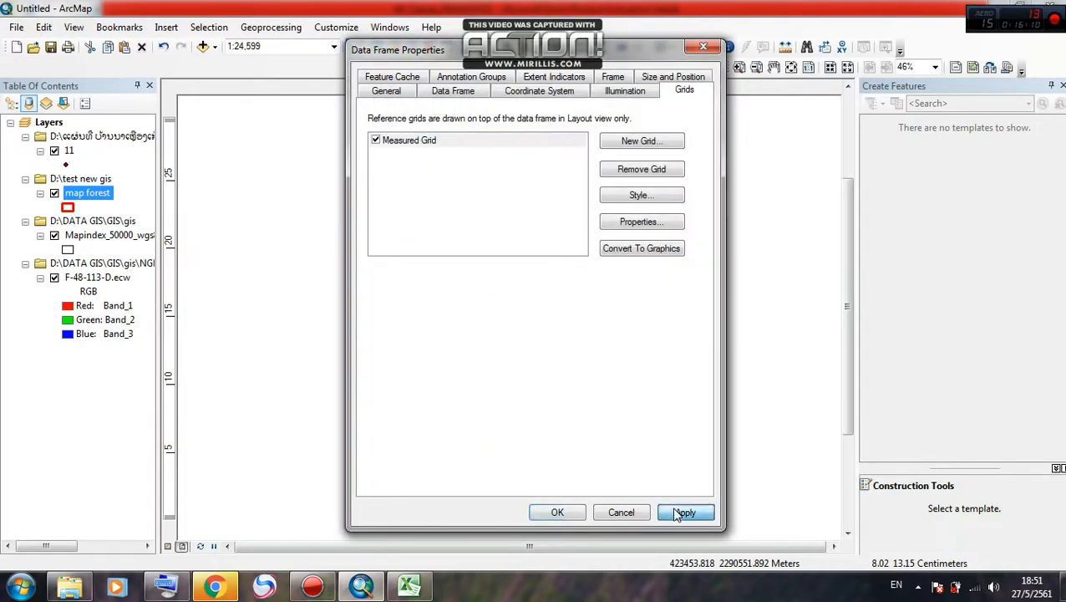
pyautogui.click(434, 327)
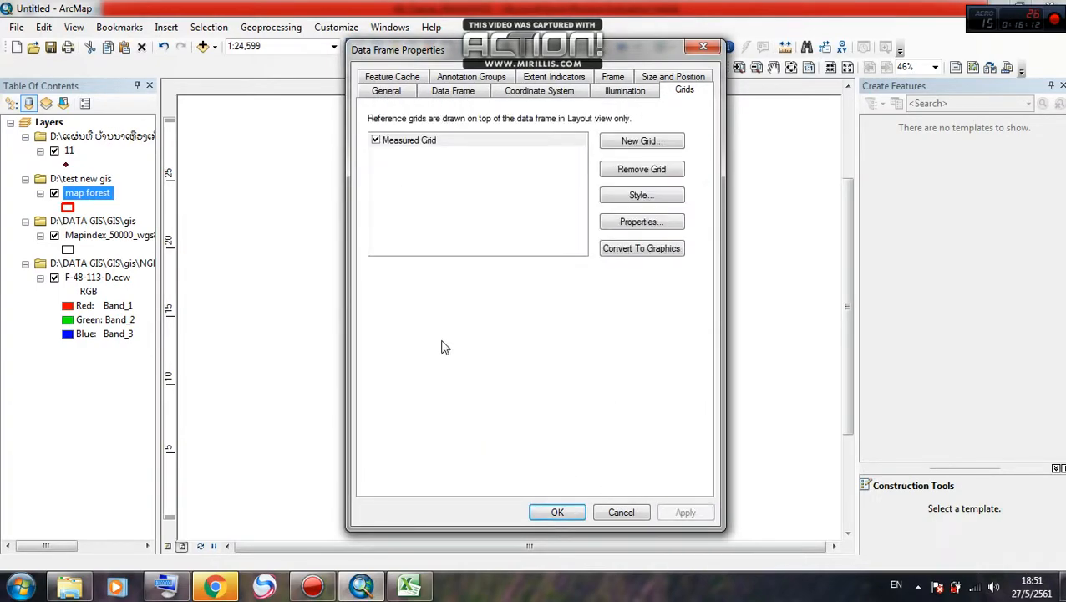
pyautogui.click(555, 510)
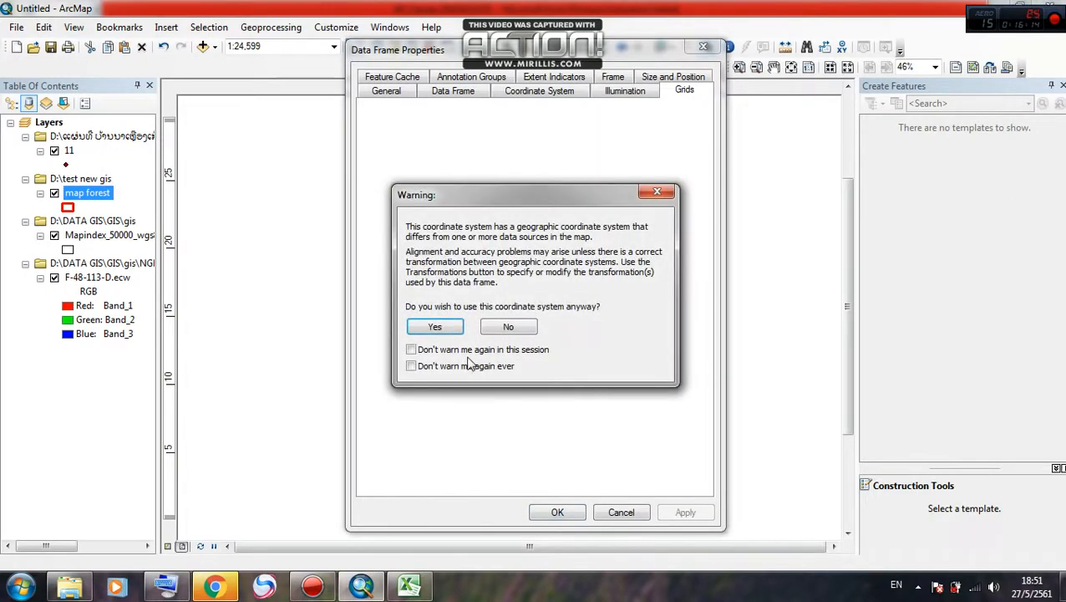
pyautogui.click(434, 328)
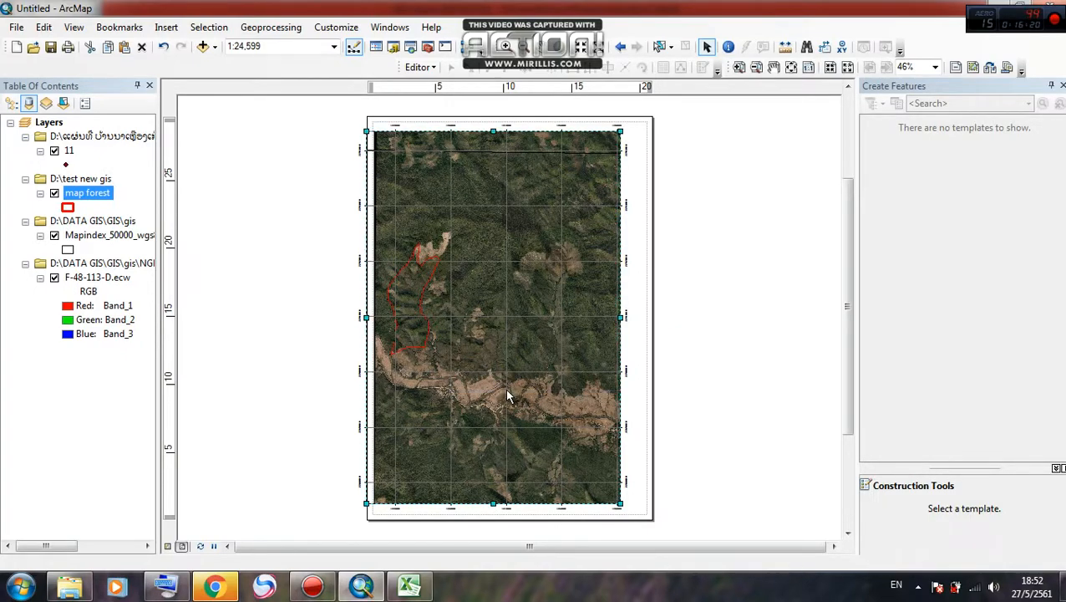
# - Move and resize the data frame to about 18 cm wide and 16 cm high in the upper half of the page
pyautogui.moveTo(602, 258); pyautogui.dragTo(612, 259)
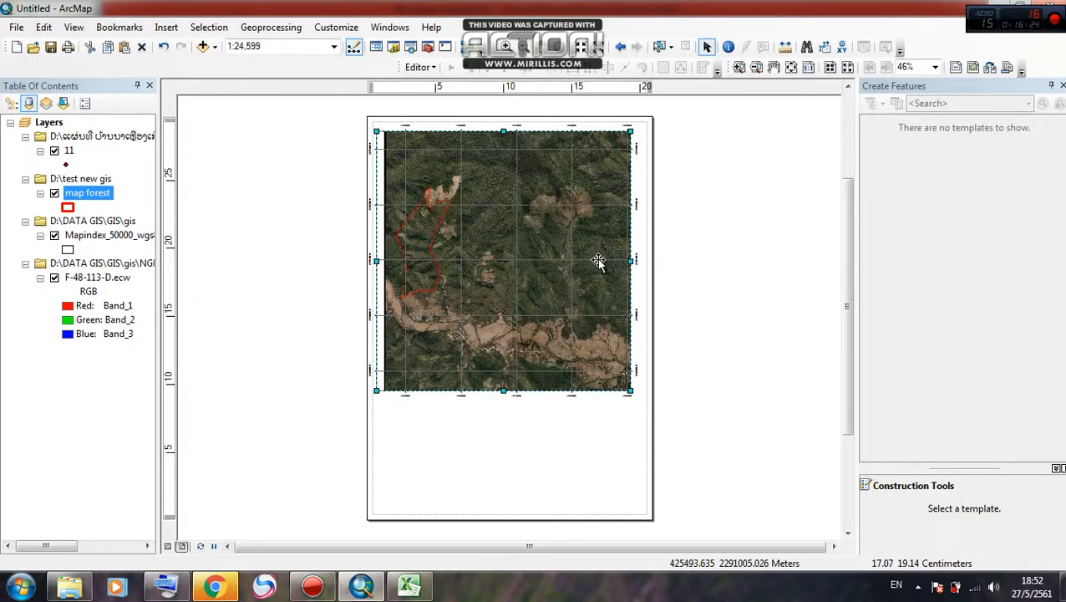
pyautogui.moveTo(634, 261); pyautogui.dragTo(638, 261)
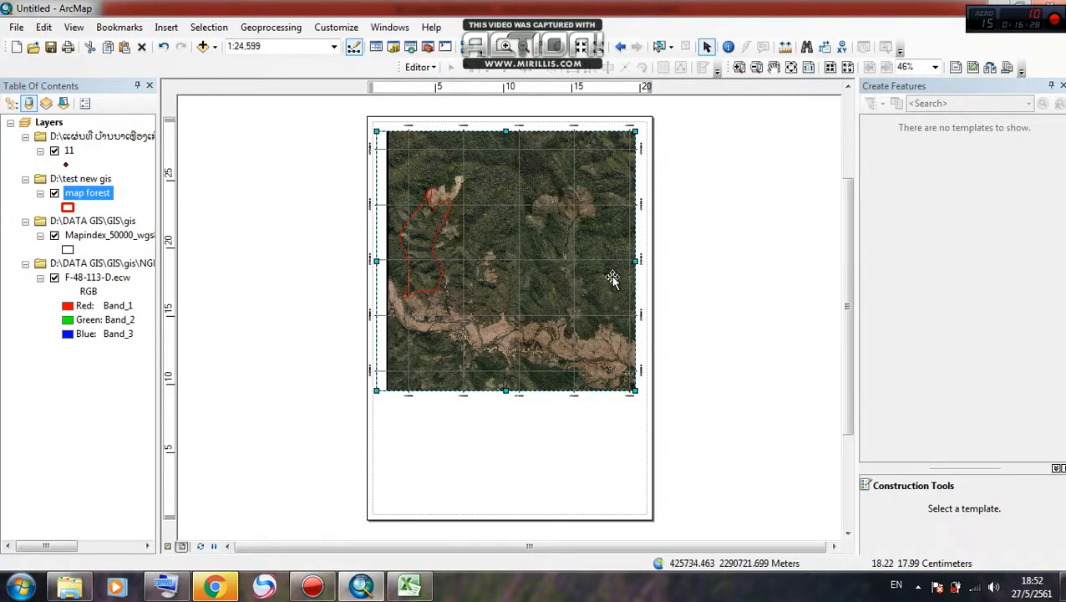
pyautogui.moveTo(376, 261); pyautogui.dragTo(382, 261)
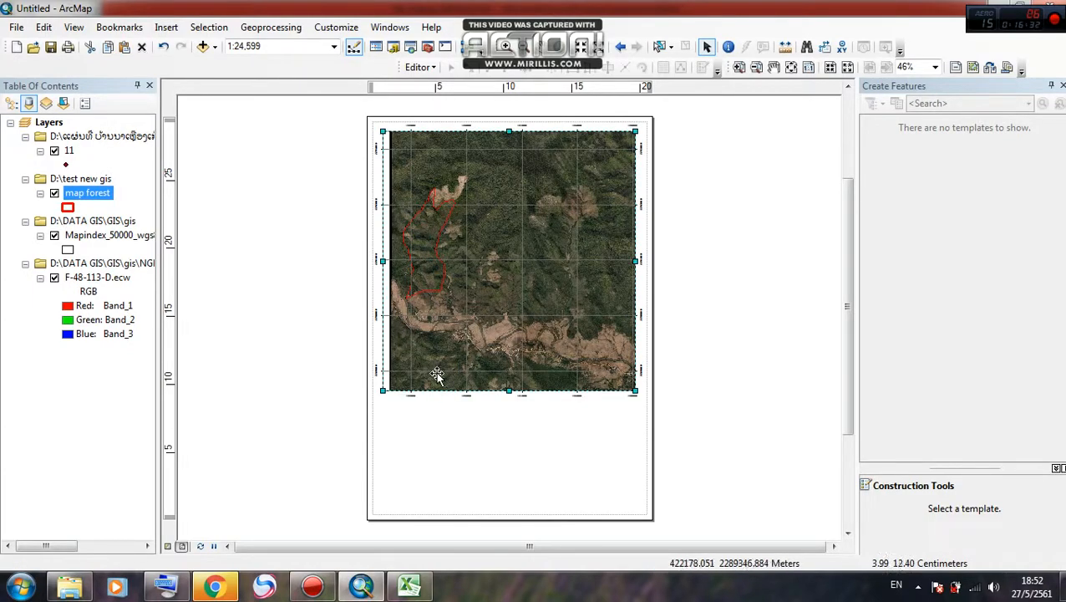
pyautogui.moveTo(508, 391); pyautogui.dragTo(516, 366)
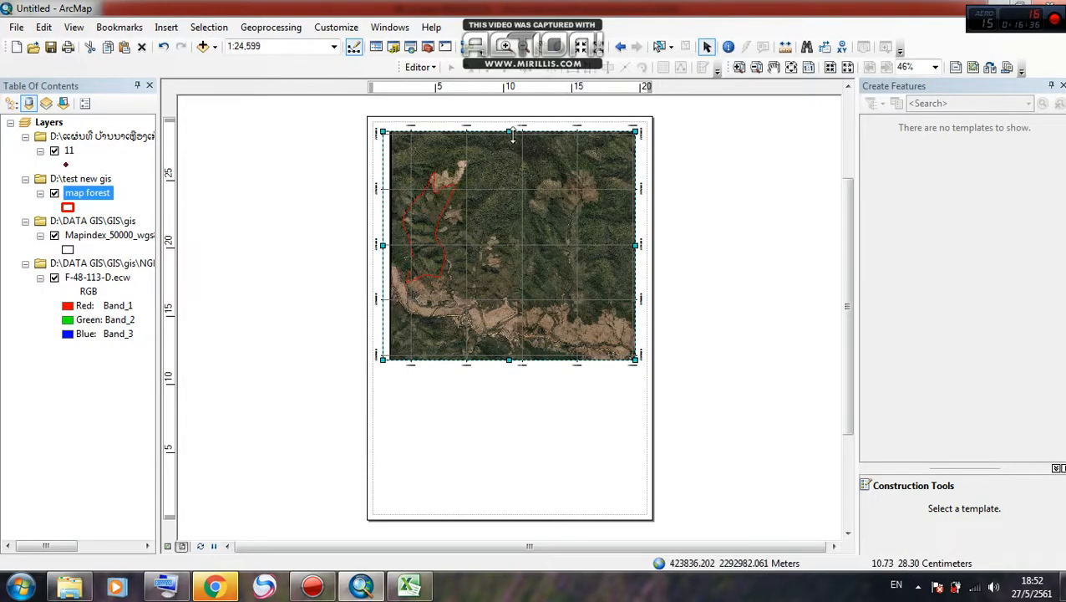
pyautogui.moveTo(512, 132); pyautogui.dragTo(509, 165)
pyautogui.moveTo(504, 361); pyautogui.dragTo(504, 381)
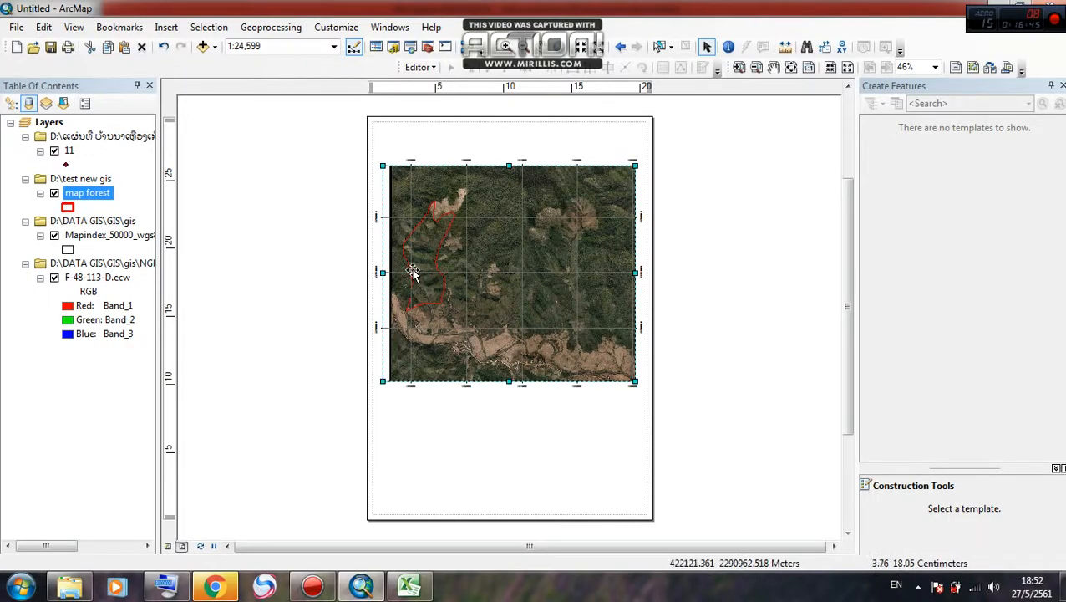
# - Set the data frame's map scale to 1:20,000 with the On-Screen Keyboard and close the keyboard
pyautogui.click(245, 49)
pyautogui.moveTo(271, 46); pyautogui.dragTo(241, 46)
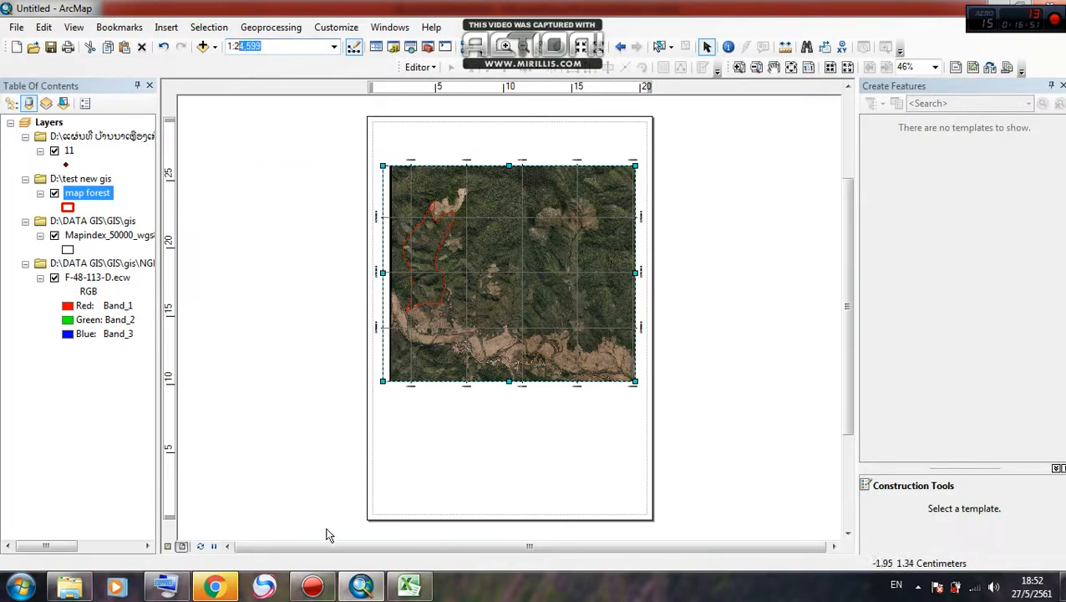
pyautogui.click(165, 585)
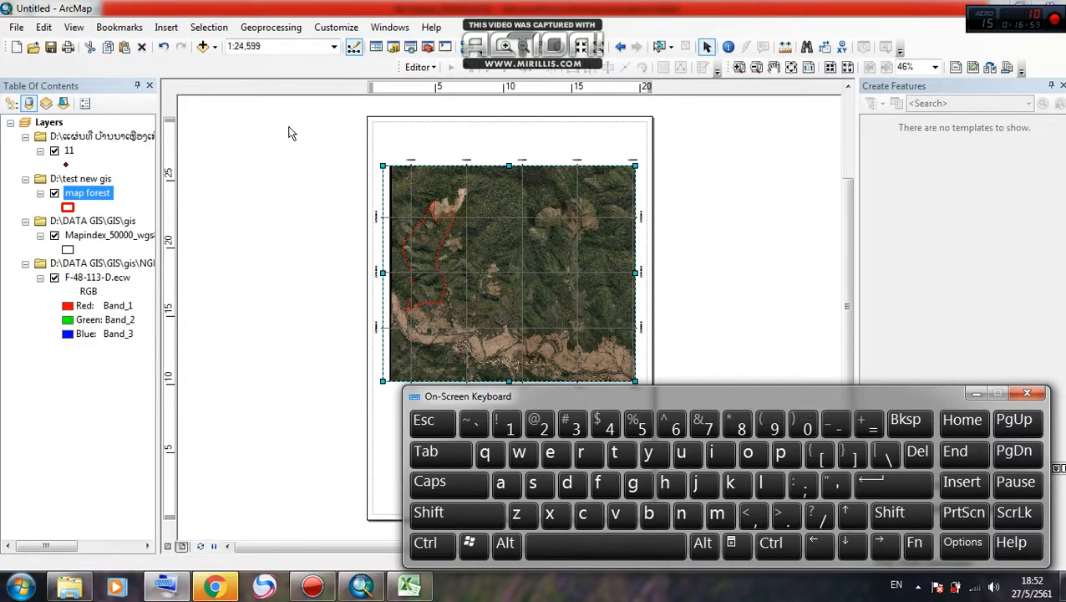
pyautogui.click(265, 47)
pyautogui.click(239, 45)
pyautogui.moveTo(239, 45); pyautogui.dragTo(266, 47)
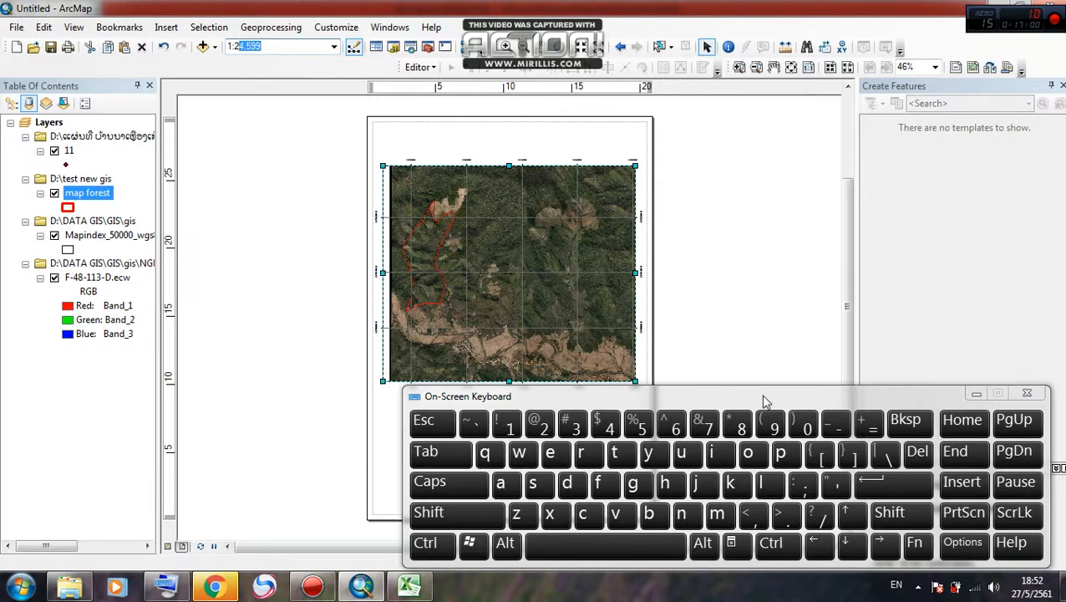
pyautogui.click(807, 428)
pyautogui.click(806, 428)
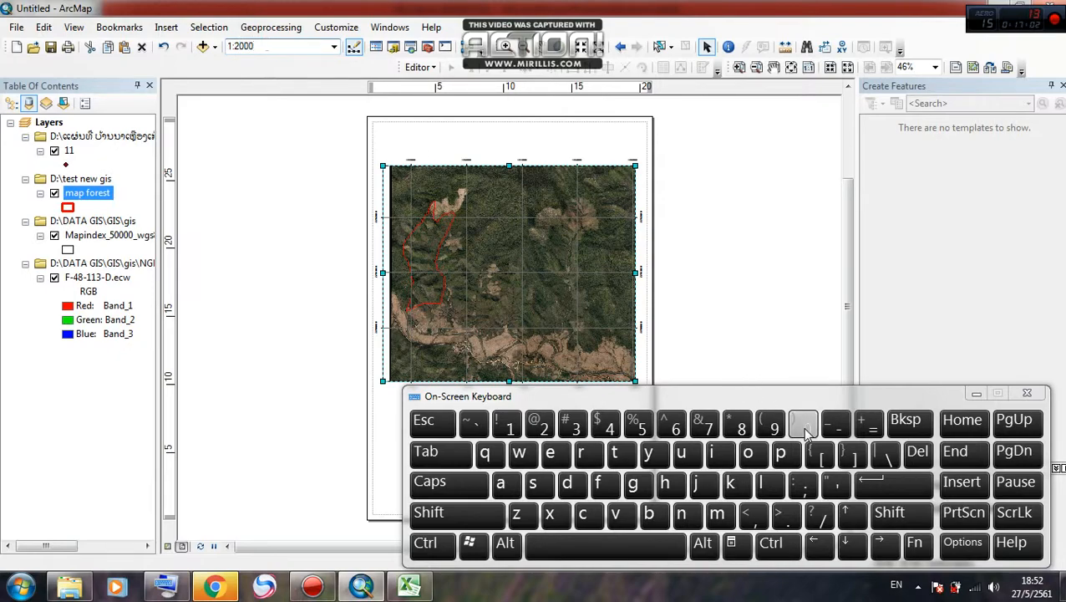
pyautogui.click(802, 428)
pyautogui.click(893, 486)
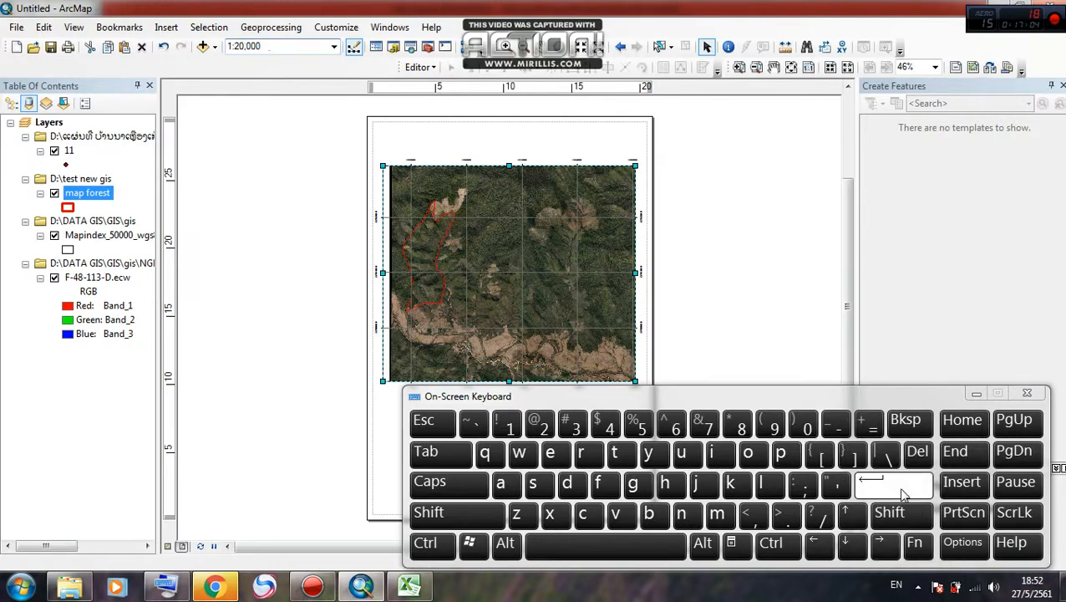
pyautogui.click(711, 294)
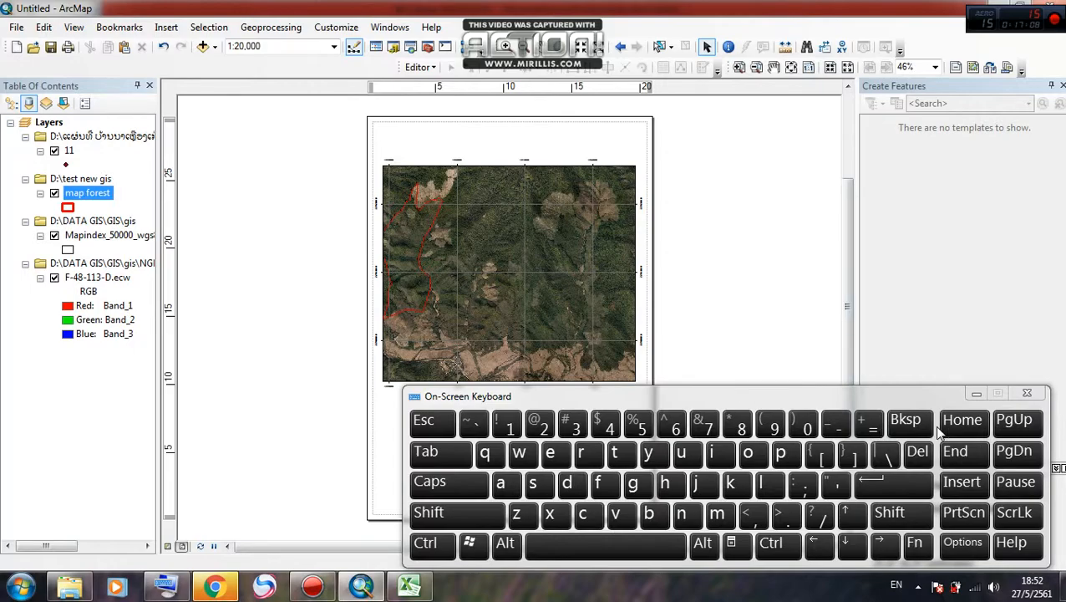
pyautogui.click(1027, 393)
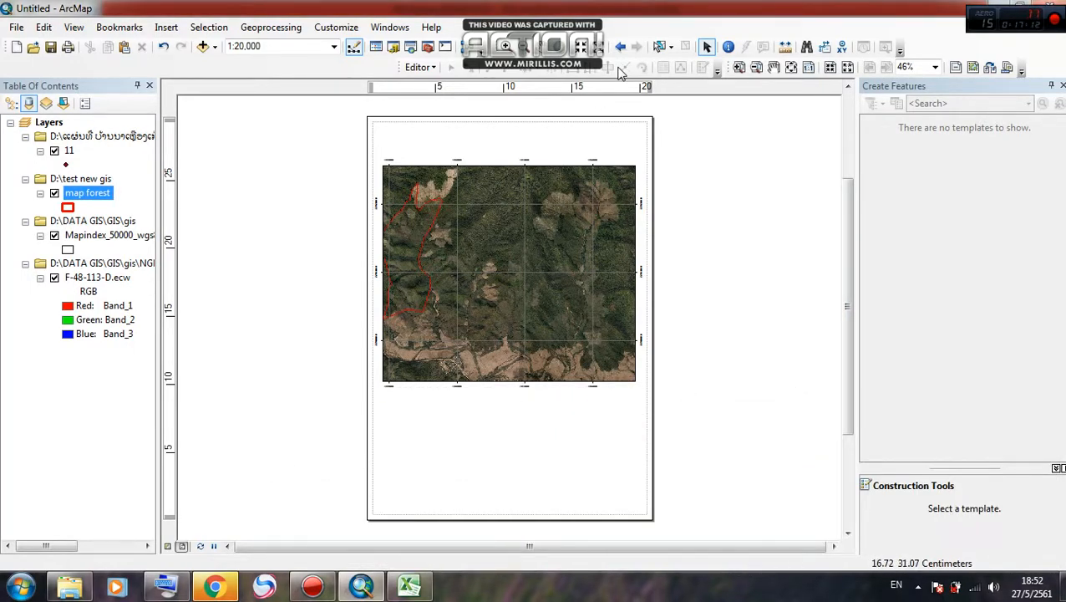
# - Pan the map inside the data frame so the whole red forest boundary fits within it
pyautogui.click(544, 48)
pyautogui.moveTo(493, 231)
pyautogui.mouseDown()
pyautogui.moveTo(503, 233)
pyautogui.moveTo(490, 244)
pyautogui.mouseUp()
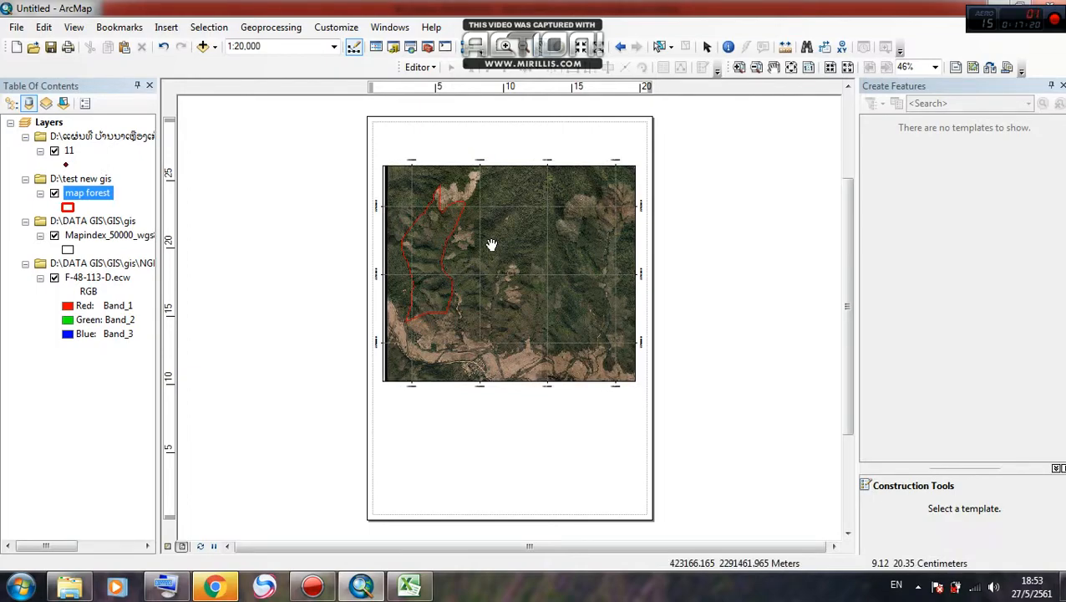
pyautogui.moveTo(490, 251)
pyautogui.mouseDown()
pyautogui.moveTo(543, 255)
pyautogui.moveTo(483, 257)
pyautogui.mouseUp()
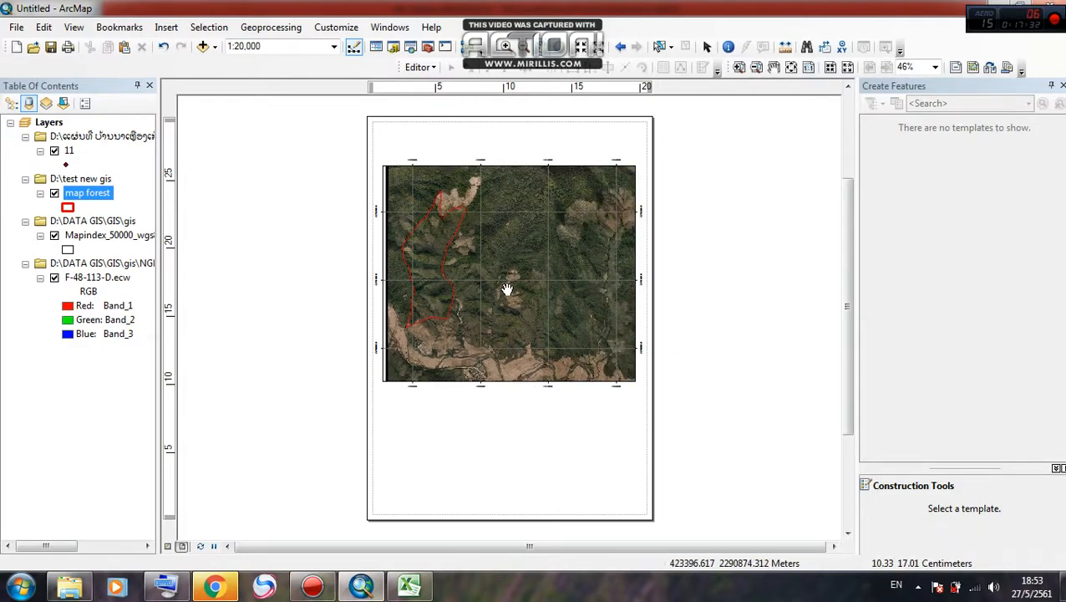
pyautogui.moveTo(497, 285); pyautogui.dragTo(499, 286)
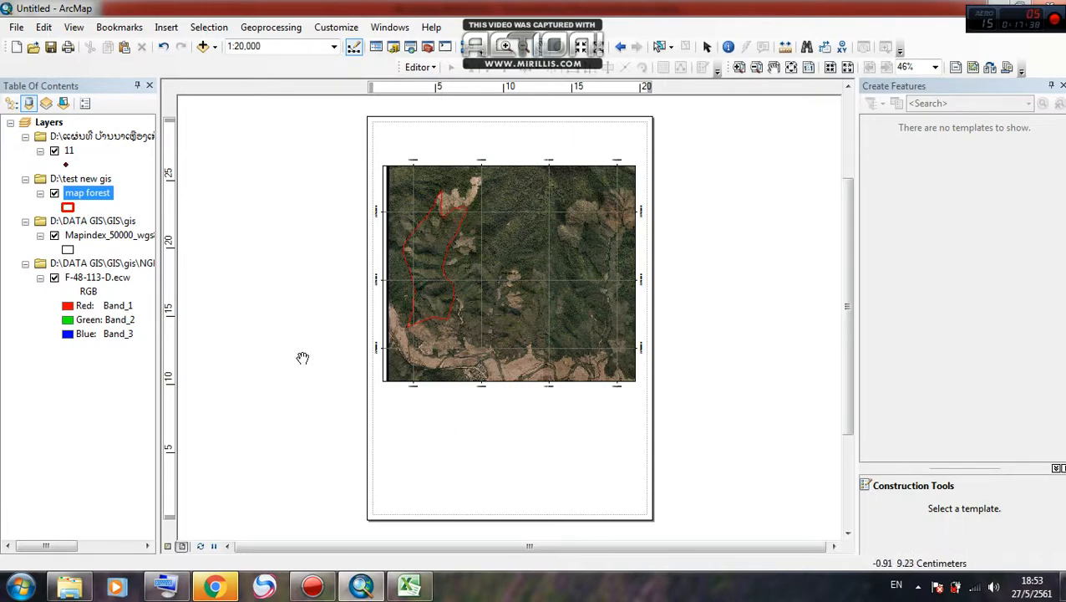
# - Insert the title "Map forest in laos" and move it above the map near the page's upper edge
pyautogui.click(166, 27)
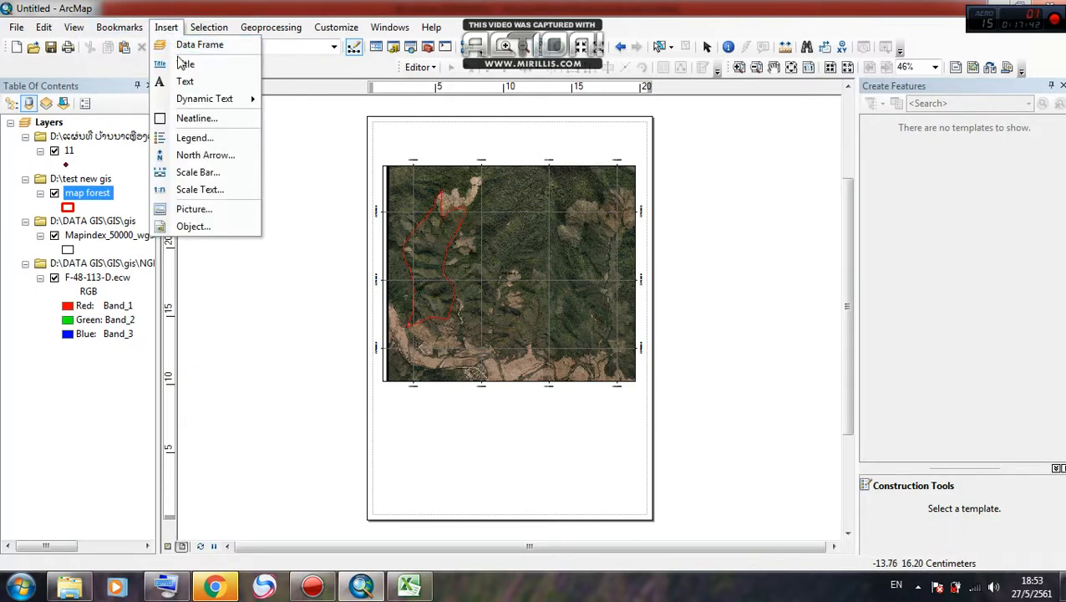
pyautogui.click(185, 64)
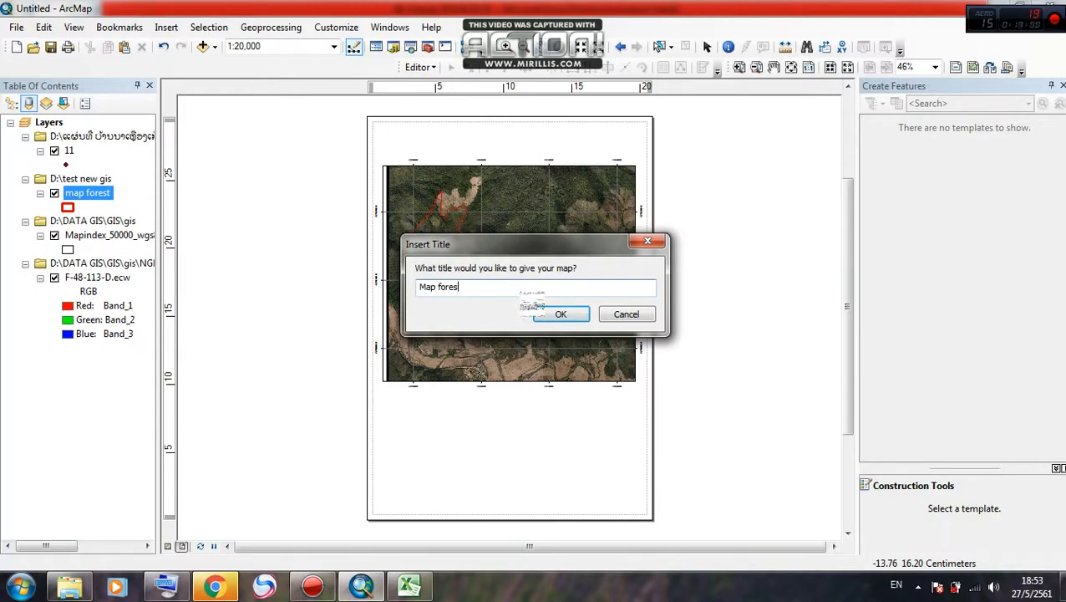
pyautogui.write('t in laos')
pyautogui.click(561, 315)
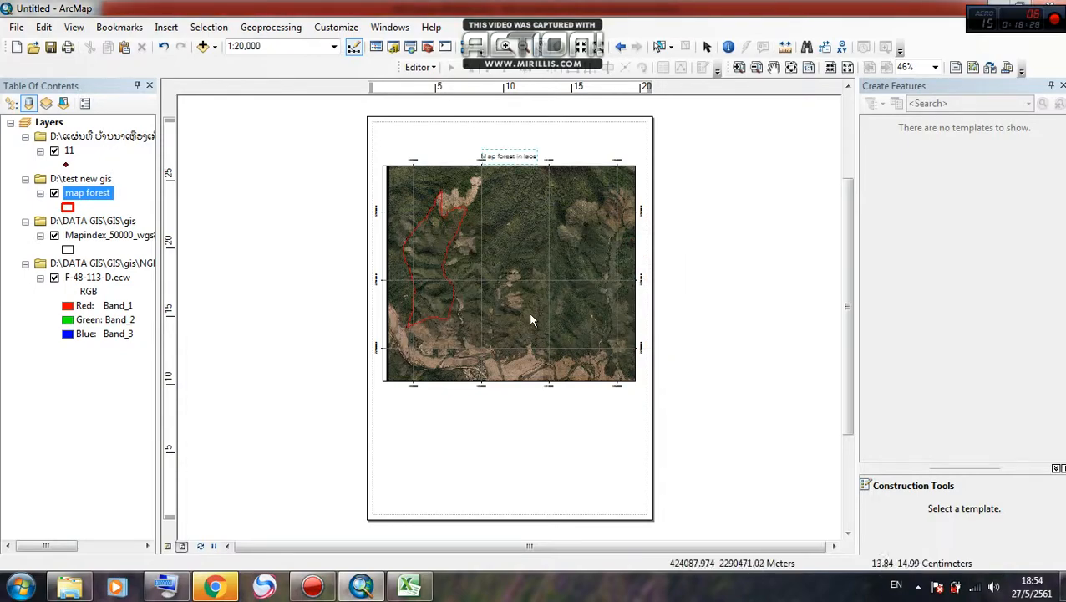
pyautogui.moveTo(509, 156); pyautogui.dragTo(500, 129)
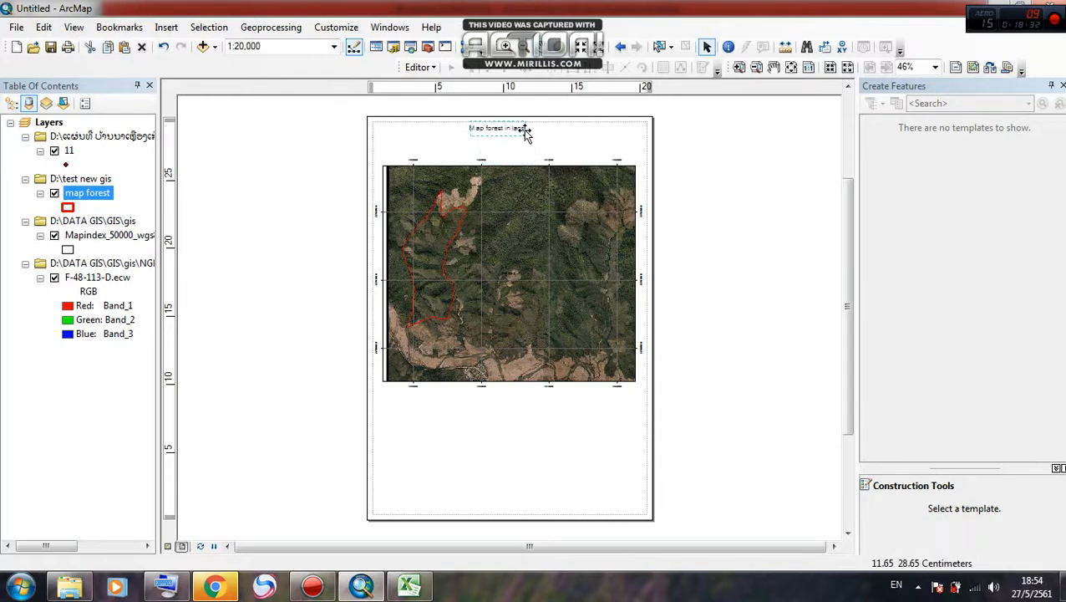
# - Make the map title's text symbol bold with a font size of 26
pyautogui.doubleClick(516, 130)
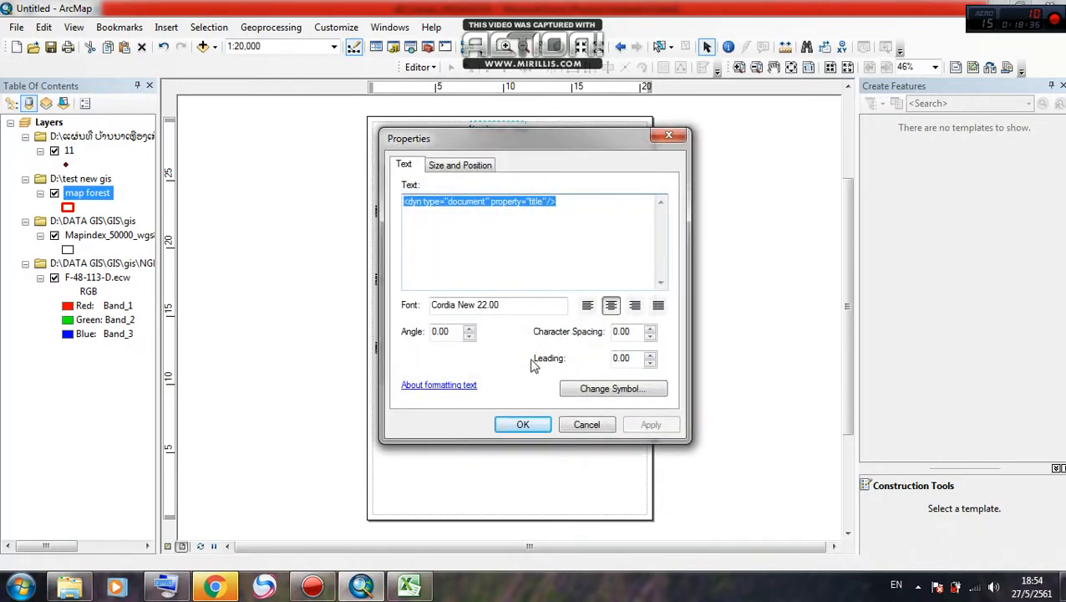
pyautogui.click(579, 392)
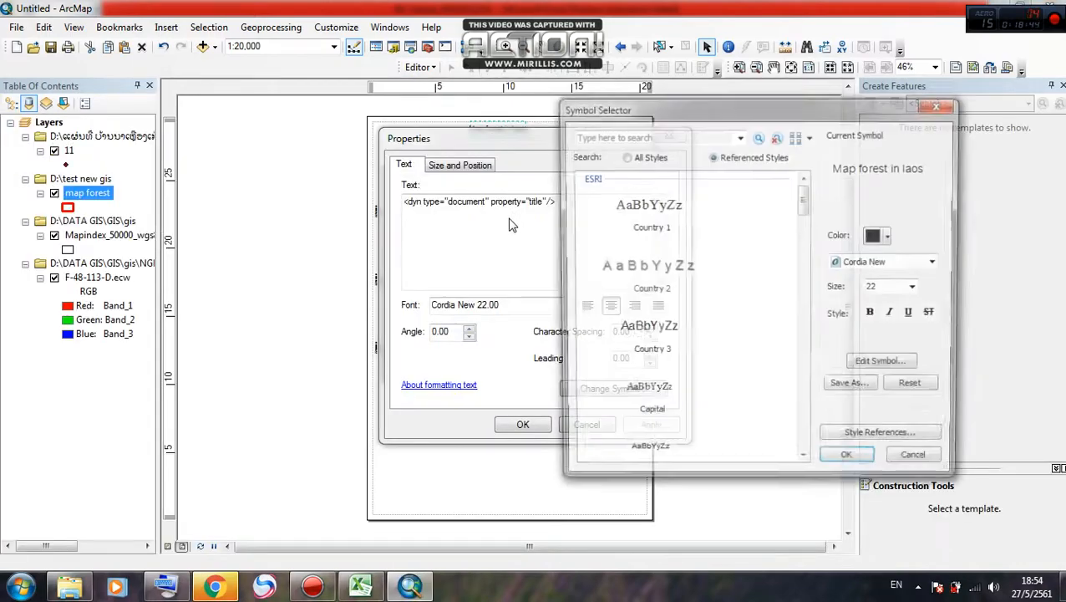
pyautogui.click(873, 314)
pyautogui.click(916, 288)
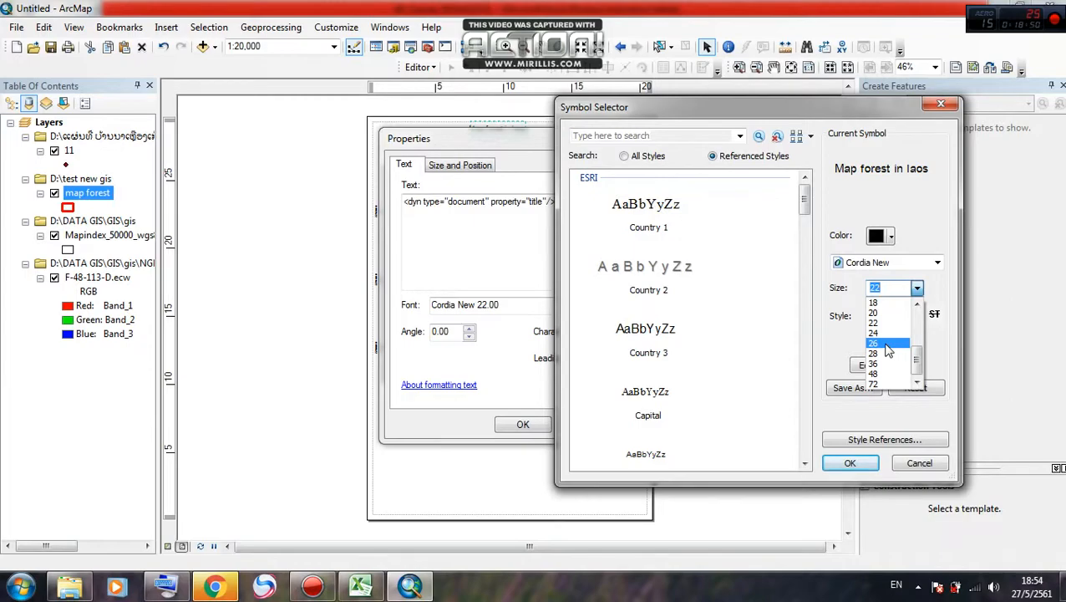
pyautogui.click(877, 343)
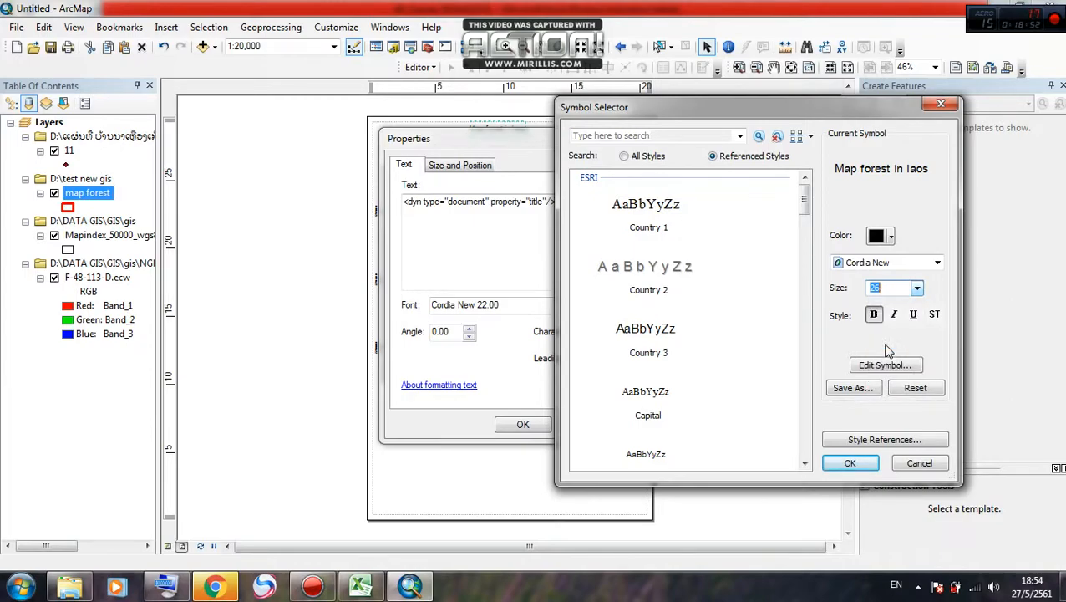
pyautogui.click(850, 463)
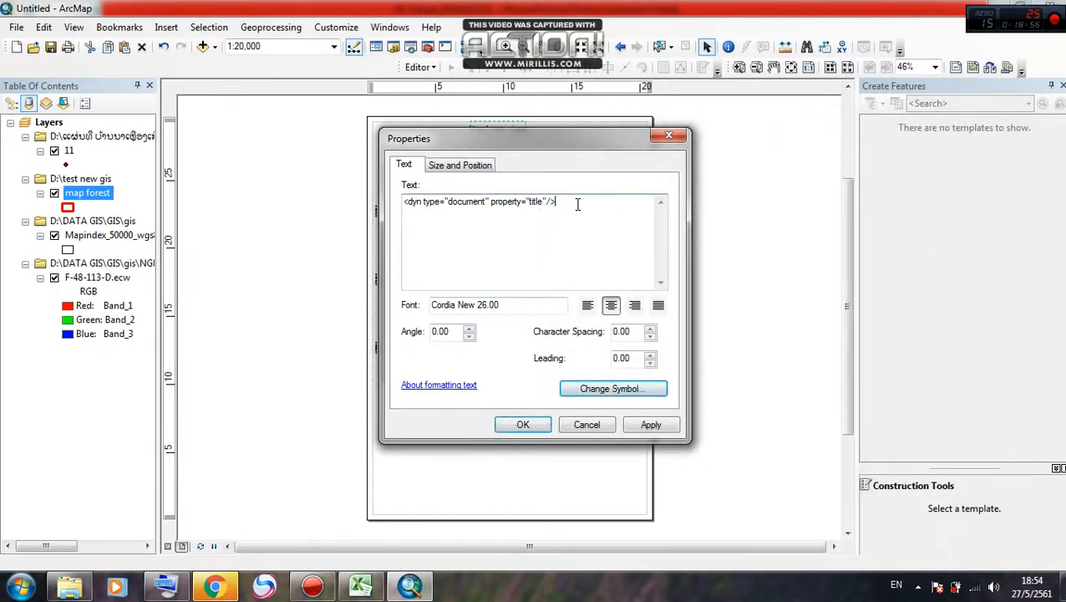
# - Replace the title's dynamic text with "map forest in laos for EX:" and accept the text properties
pyautogui.moveTo(576, 202); pyautogui.dragTo(349, 205)
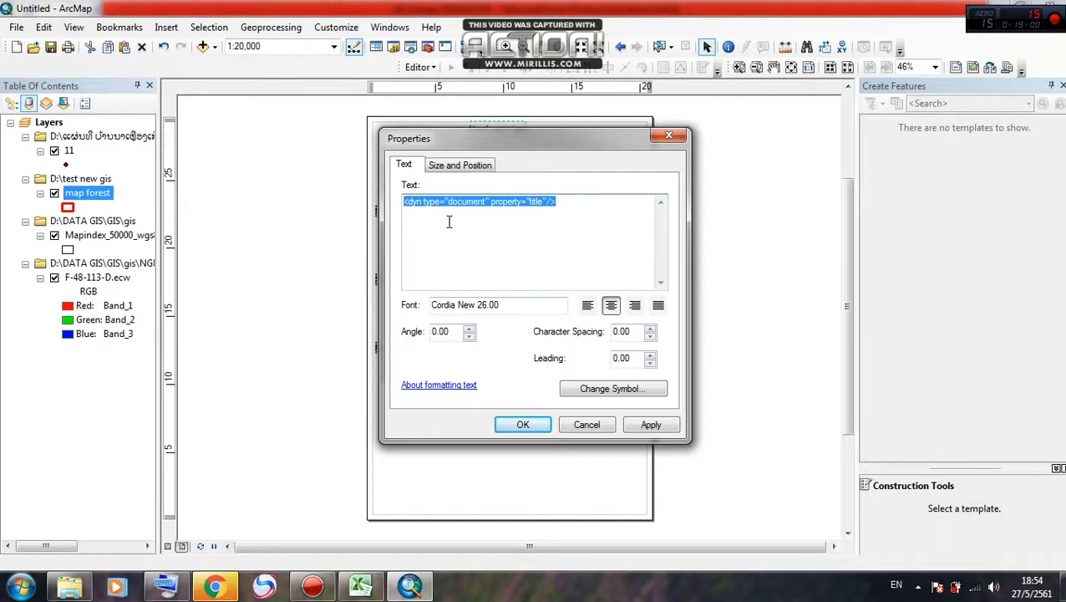
pyautogui.write('map forest in laos for XC')
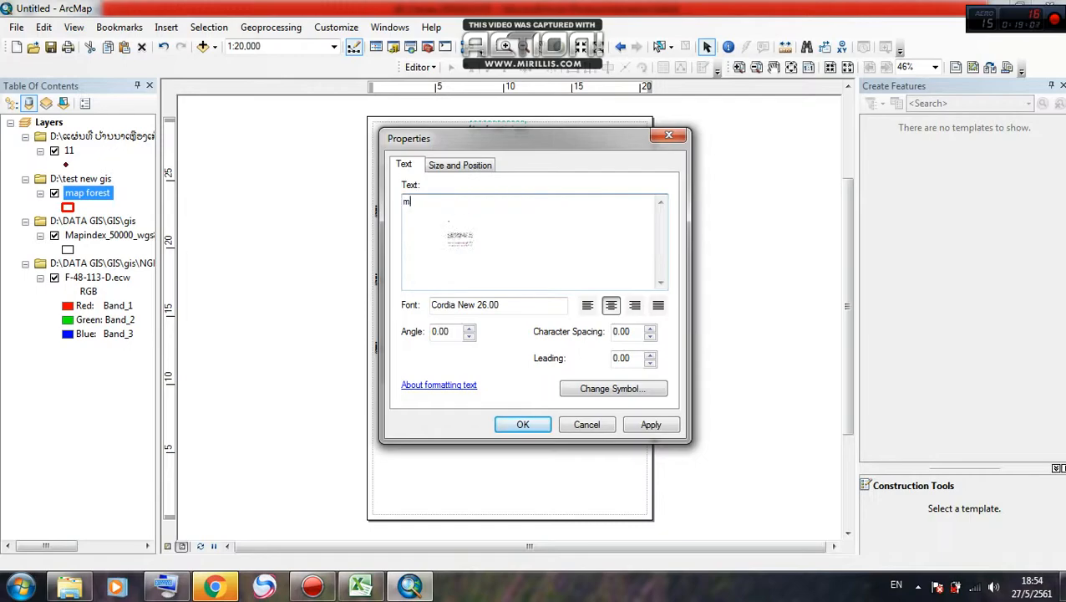
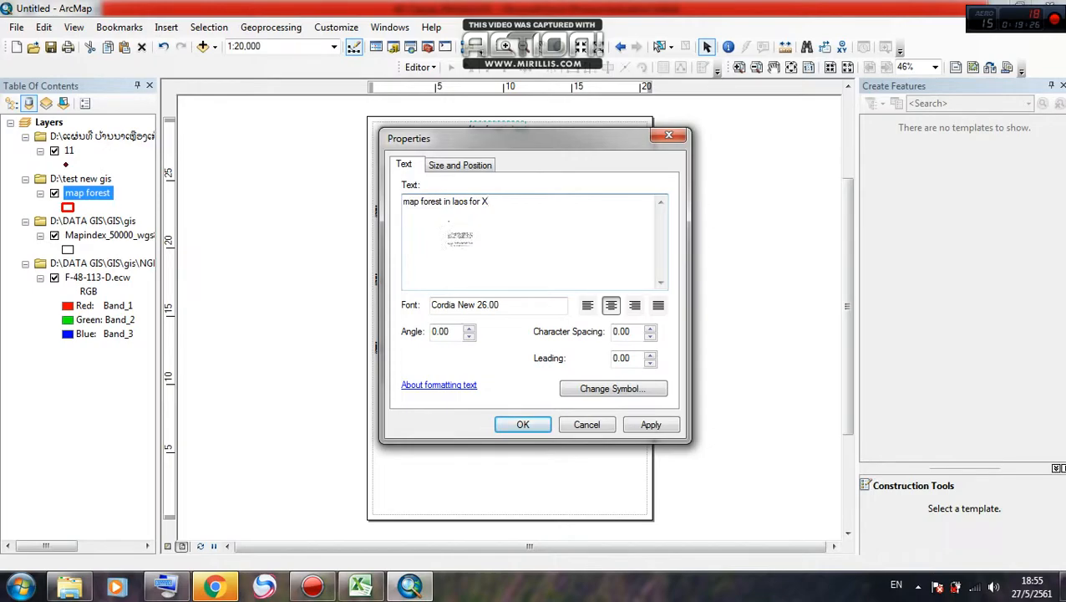
pyautogui.write('C')
pyautogui.press('BackSpace')
pyautogui.press('BackSpace')
pyautogui.write('EX:')
pyautogui.click(518, 424)
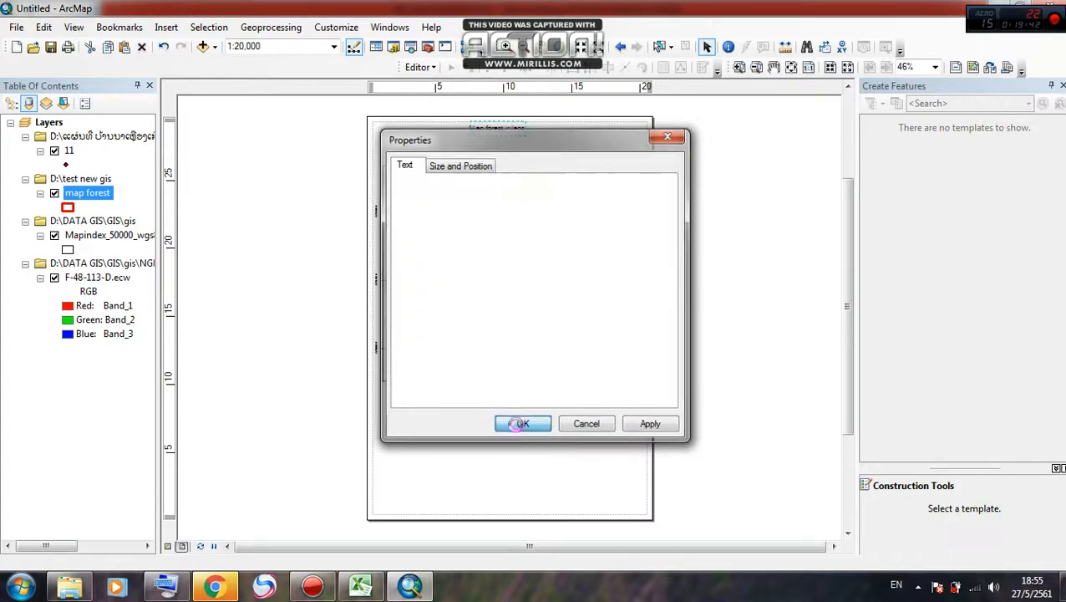
# - Move the map title so it sits centred above the map's top edge
pyautogui.moveTo(521, 127); pyautogui.dragTo(507, 135)
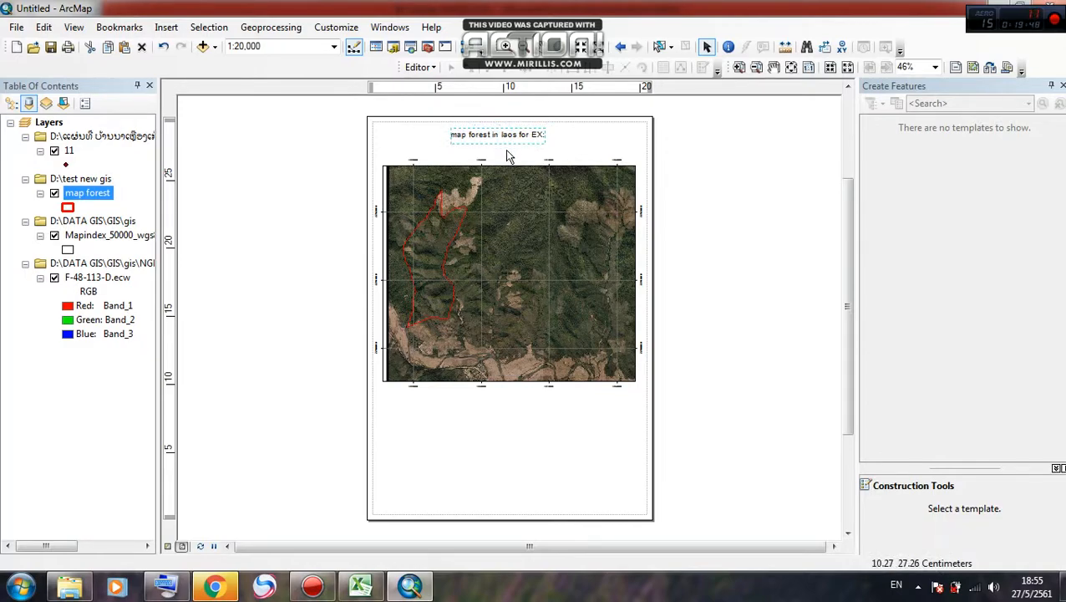
pyautogui.click(210, 91)
# - Insert the ESRI North 4 north arrow and place it, enlarged, in the page's upper-right corner above the map
pyautogui.click(167, 27)
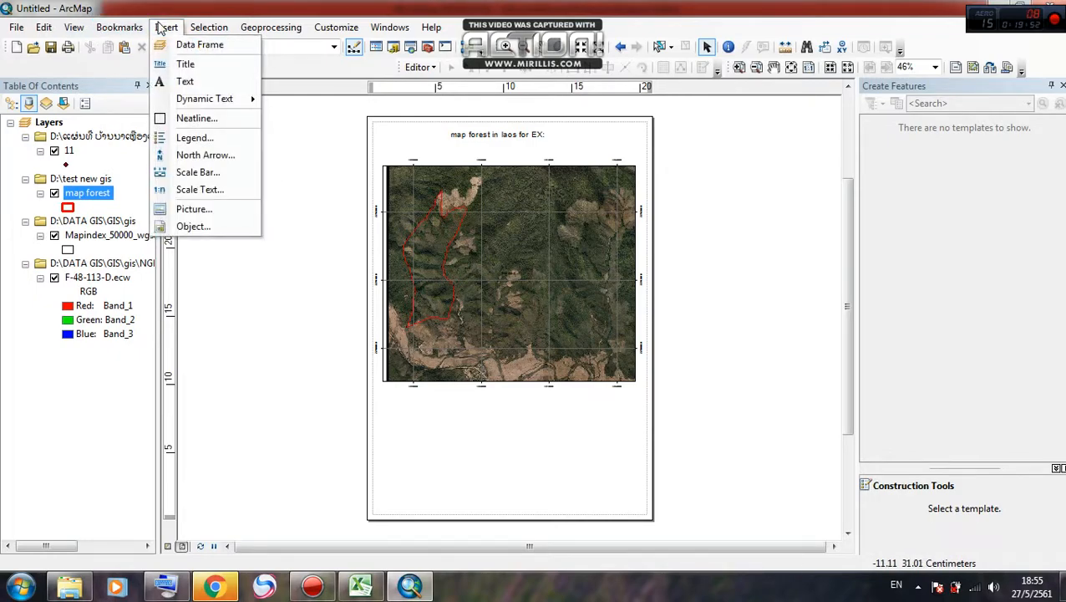
pyautogui.click(209, 156)
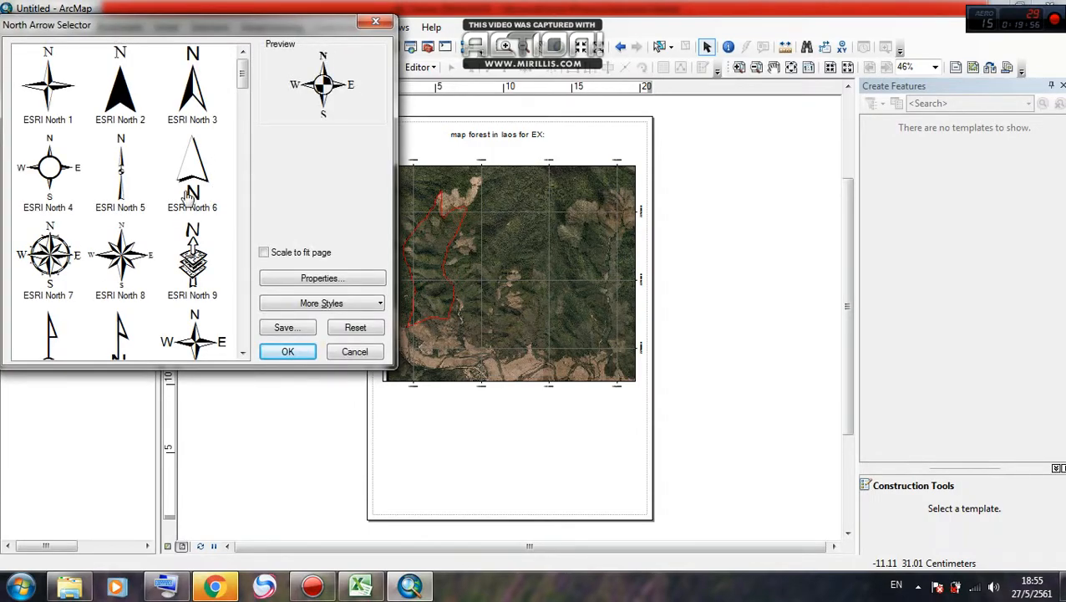
pyautogui.click(72, 171)
pyautogui.click(285, 351)
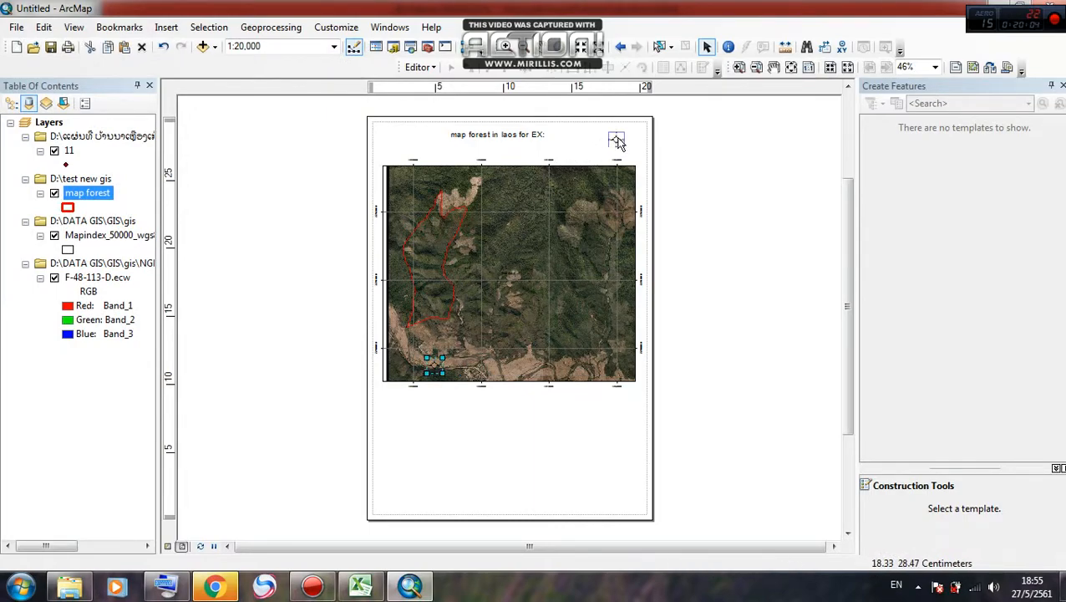
pyautogui.moveTo(621, 141); pyautogui.dragTo(606, 122)
pyautogui.moveTo(636, 113); pyautogui.dragTo(623, 144)
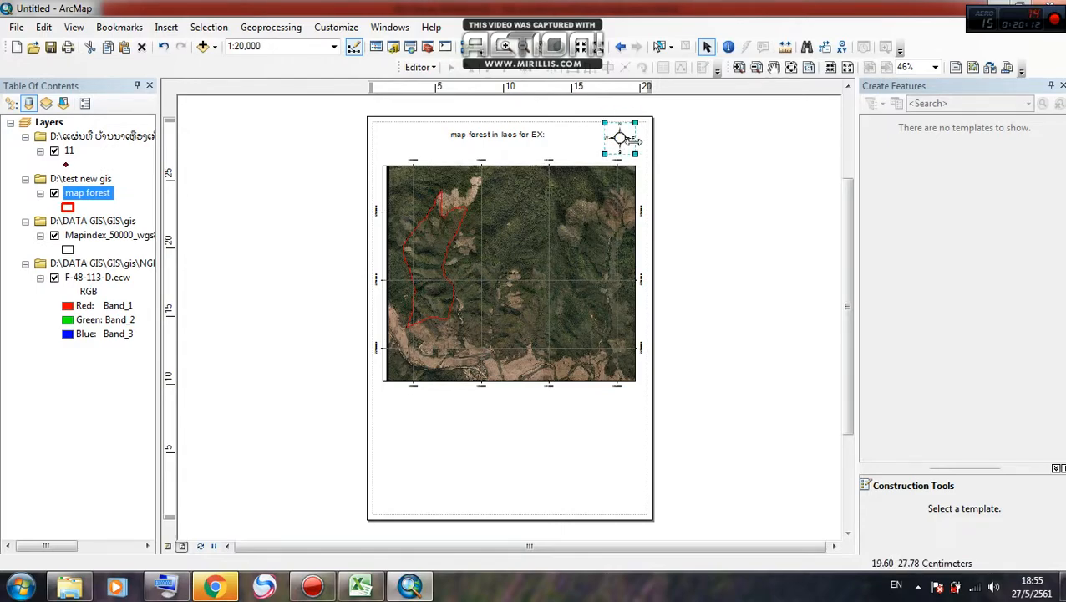
pyautogui.click(673, 141)
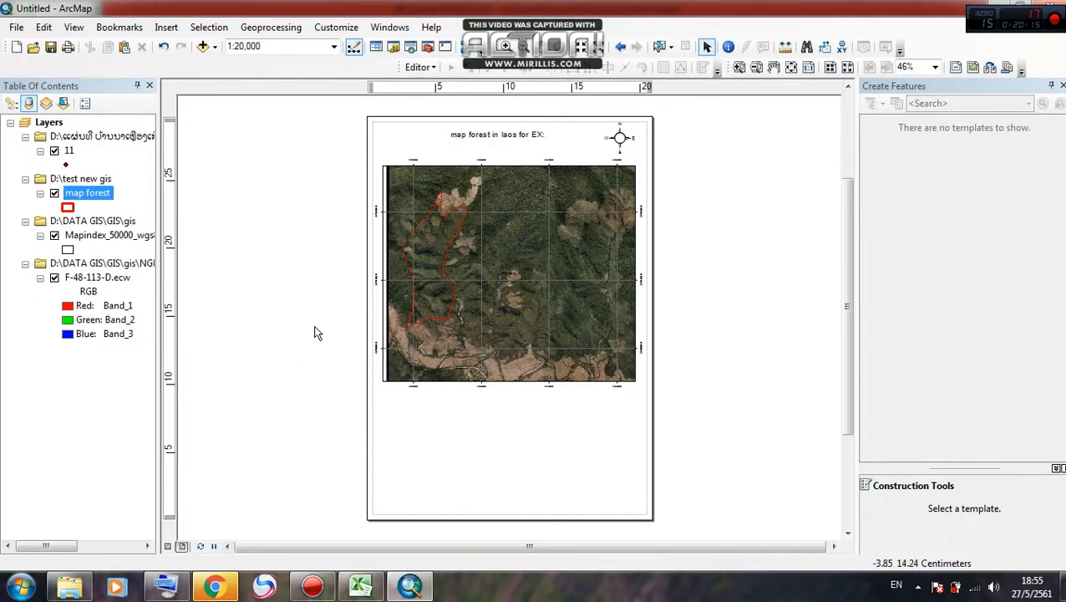
# - Turn on labels for the map forest layer, labelling all features the same way with the map_area field
pyautogui.rightClick(90, 195)
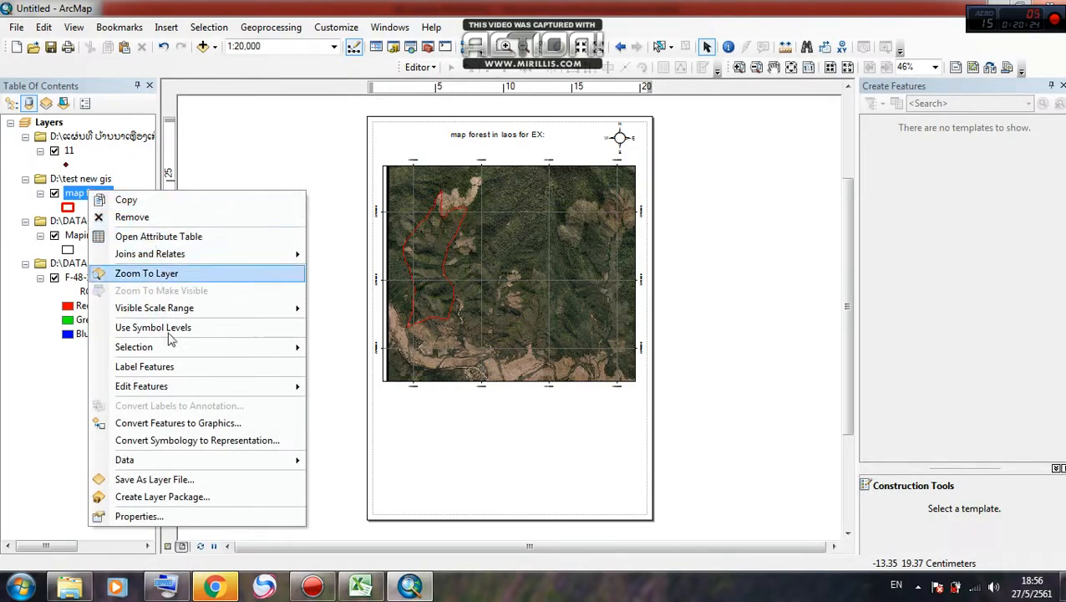
pyautogui.click(188, 514)
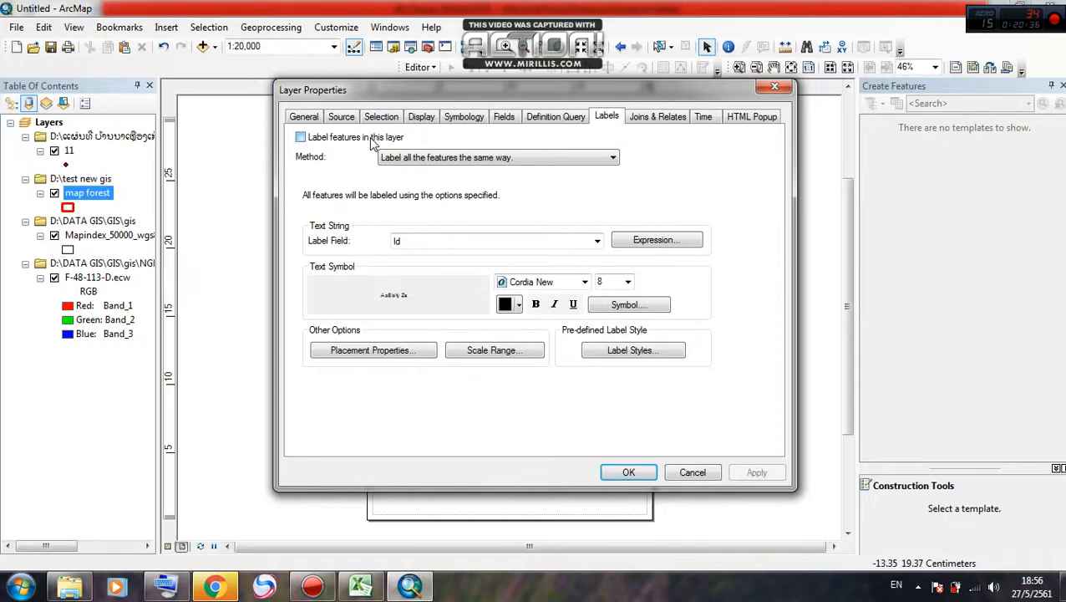
pyautogui.click(372, 140)
pyautogui.click(386, 159)
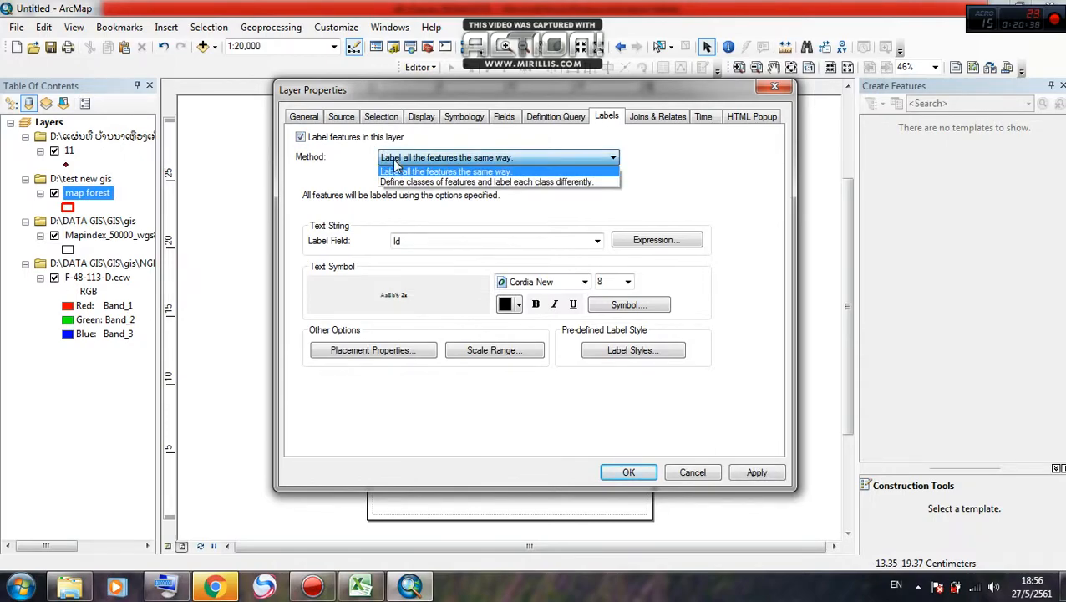
pyautogui.click(392, 170)
pyautogui.click(424, 241)
pyautogui.click(422, 242)
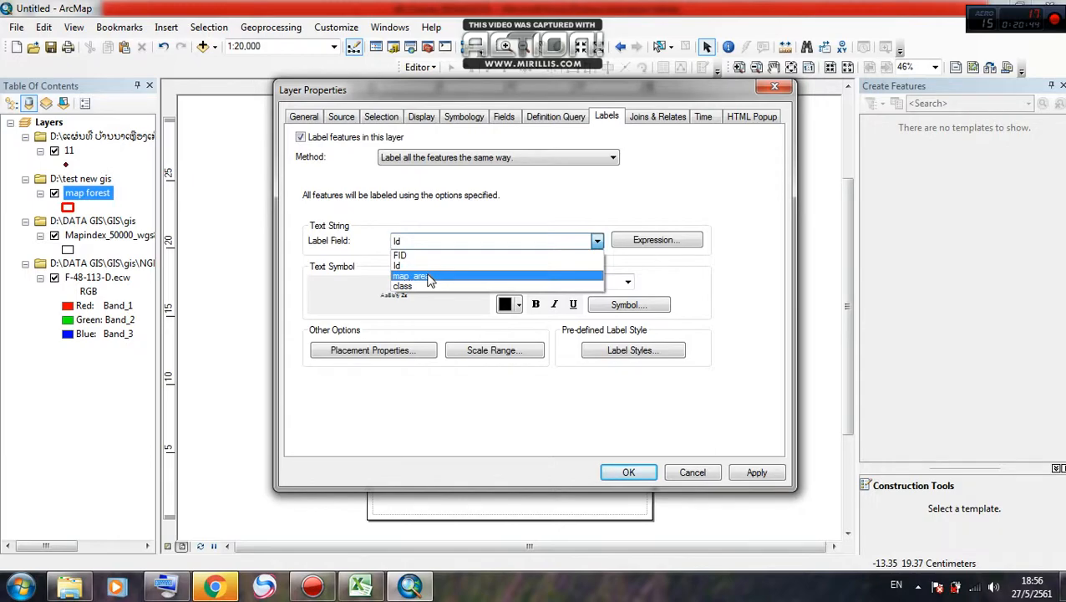
pyautogui.click(427, 277)
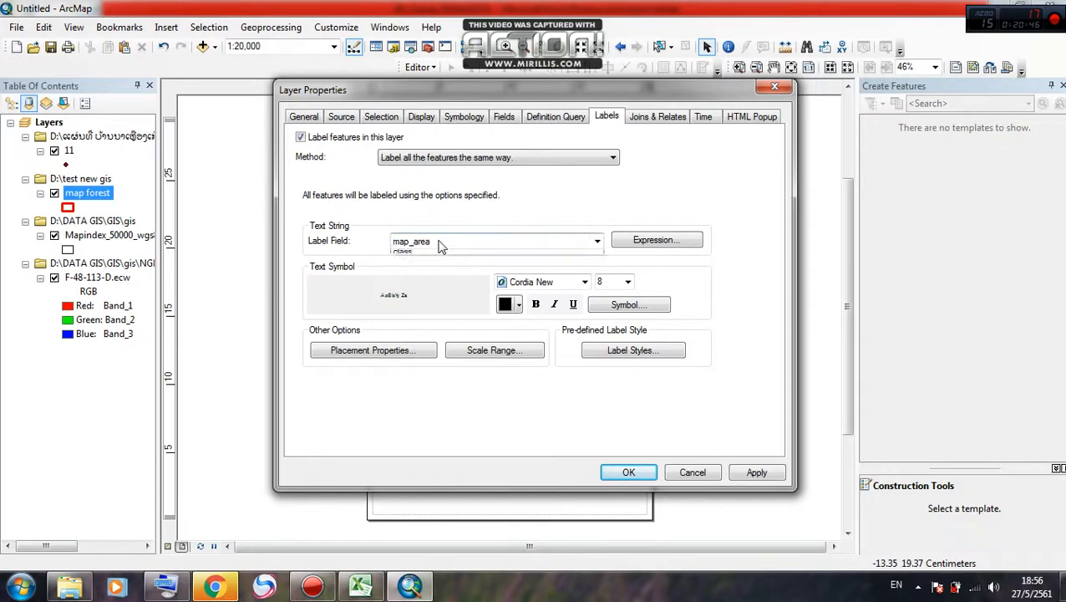
pyautogui.click(441, 241)
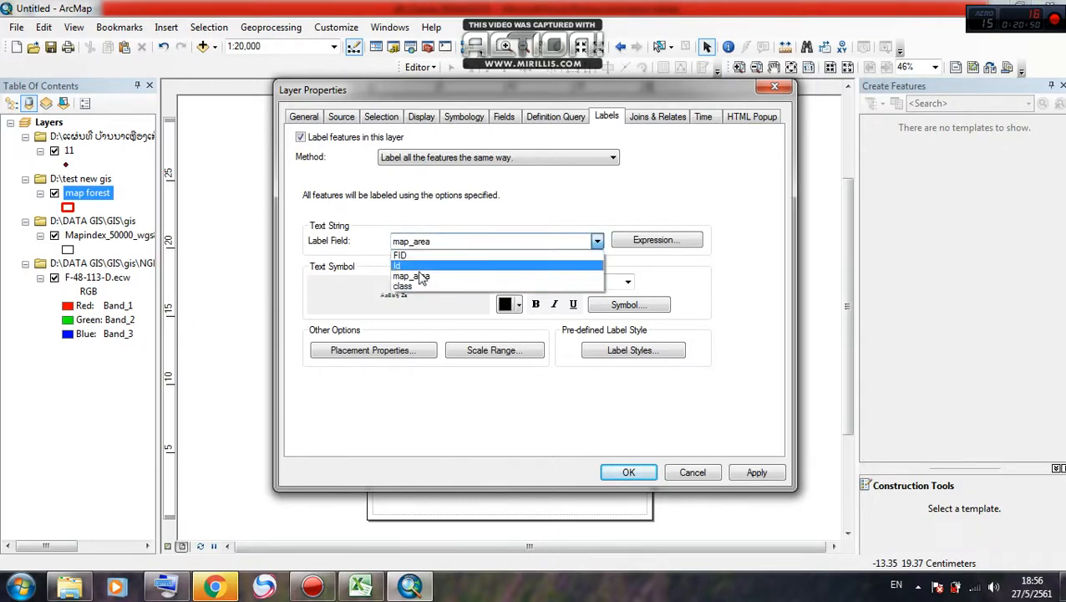
pyautogui.click(420, 276)
pyautogui.click(432, 240)
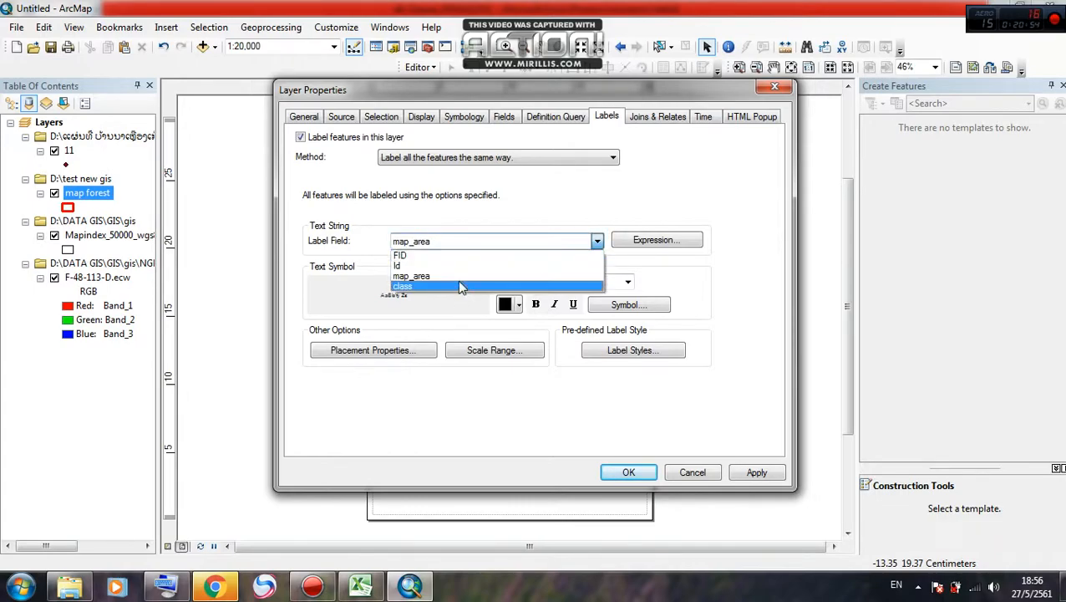
pyautogui.click(457, 276)
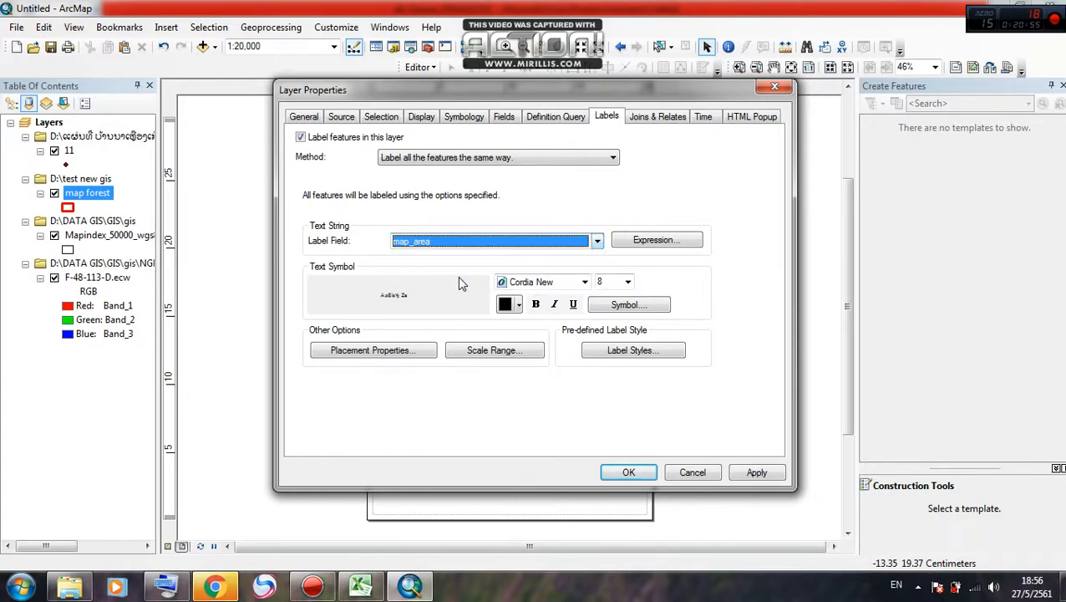
# - Format the map forest labels as bold yellow text of size 20 and apply the layer properties
pyautogui.click(628, 281)
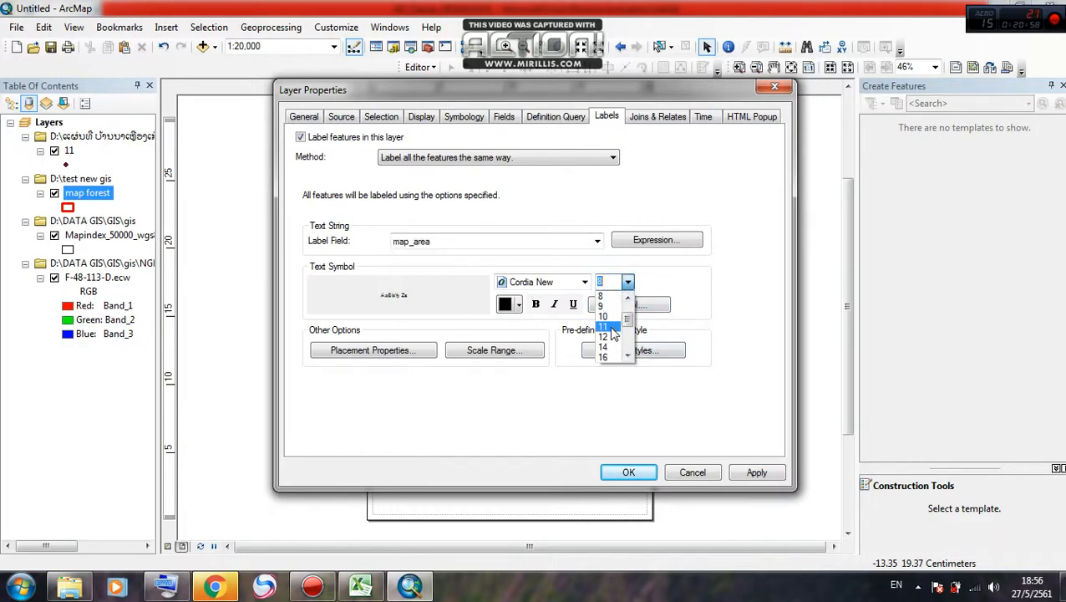
pyautogui.click(610, 327)
pyautogui.click(631, 285)
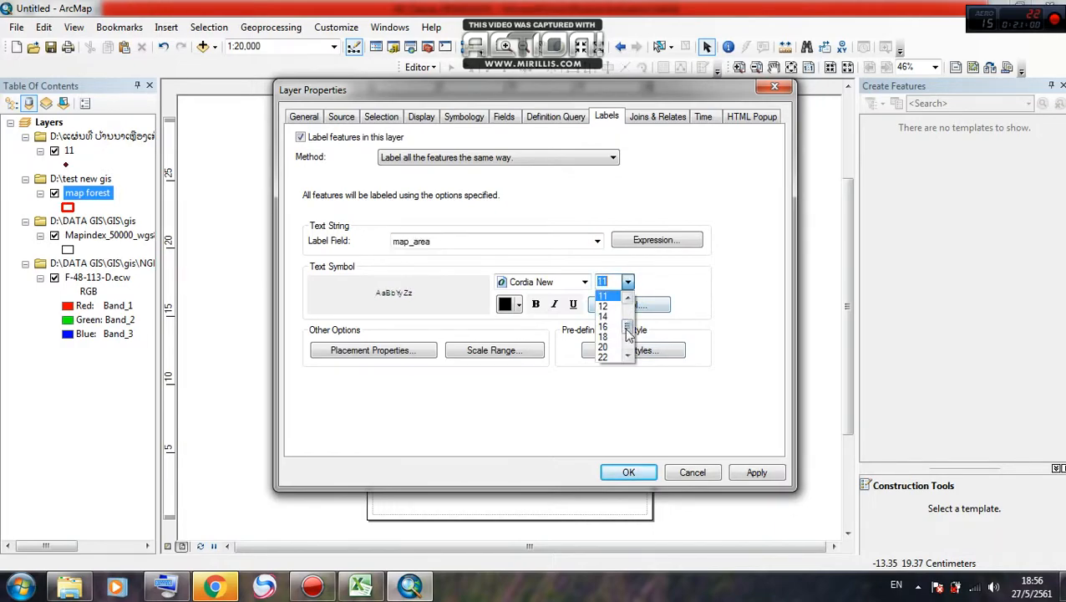
pyautogui.click(617, 354)
pyautogui.click(537, 306)
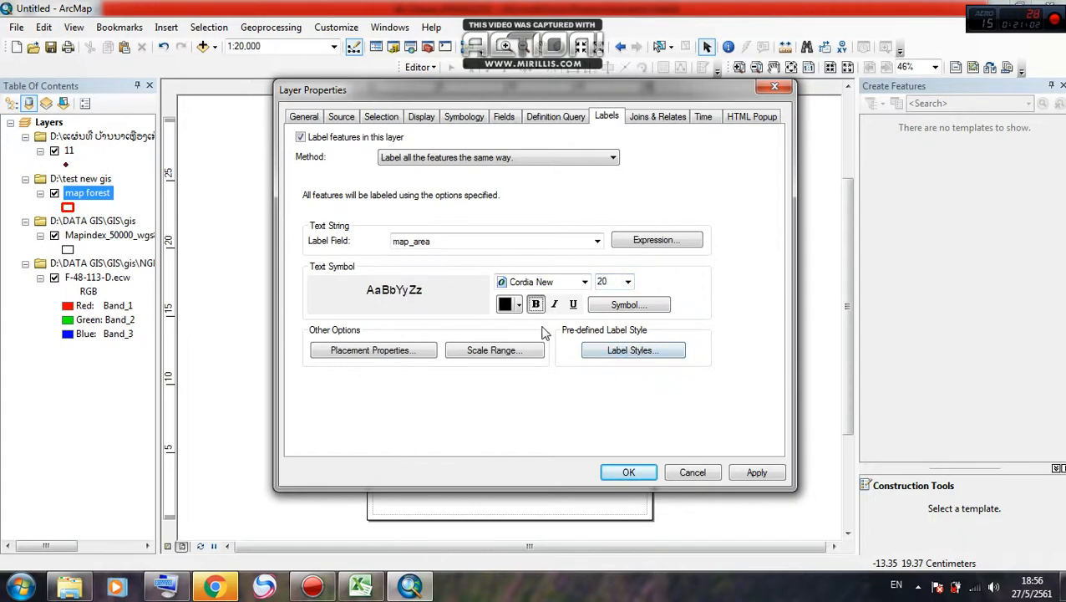
pyautogui.click(518, 304)
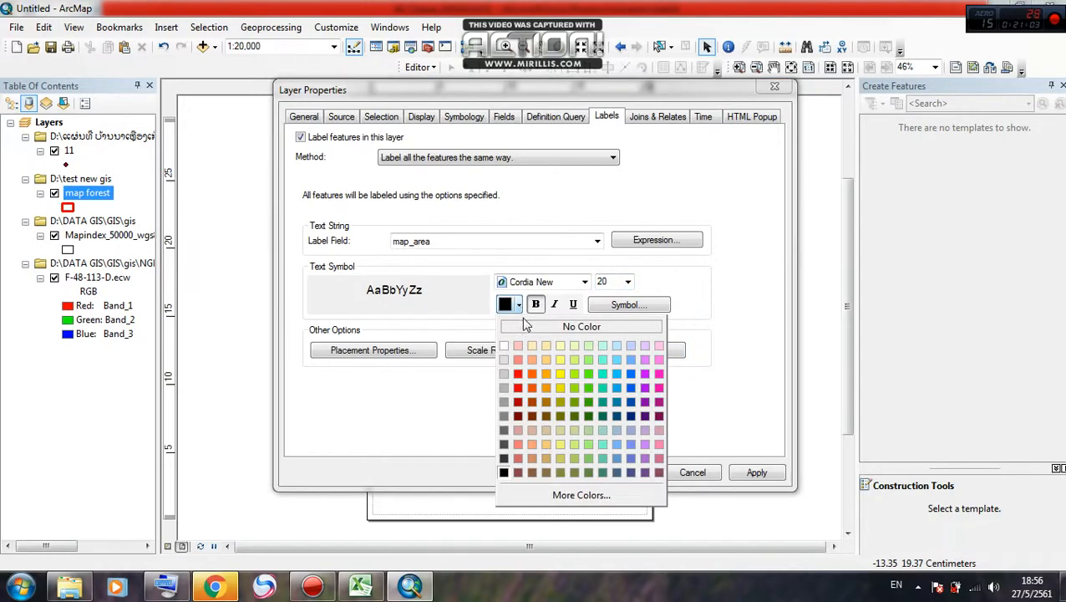
pyautogui.click(560, 387)
pyautogui.click(755, 473)
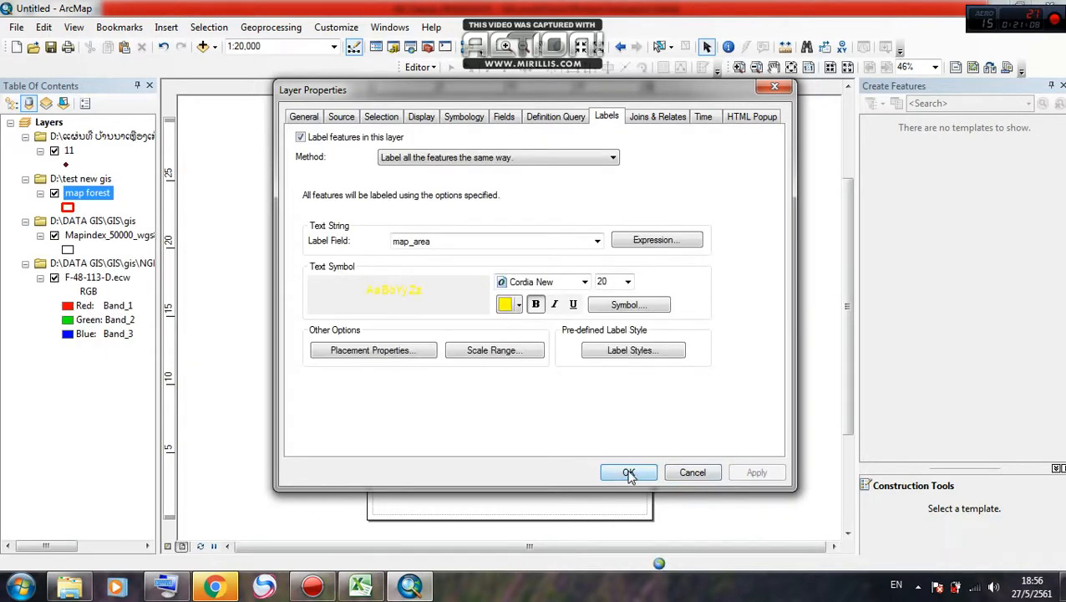
pyautogui.click(629, 473)
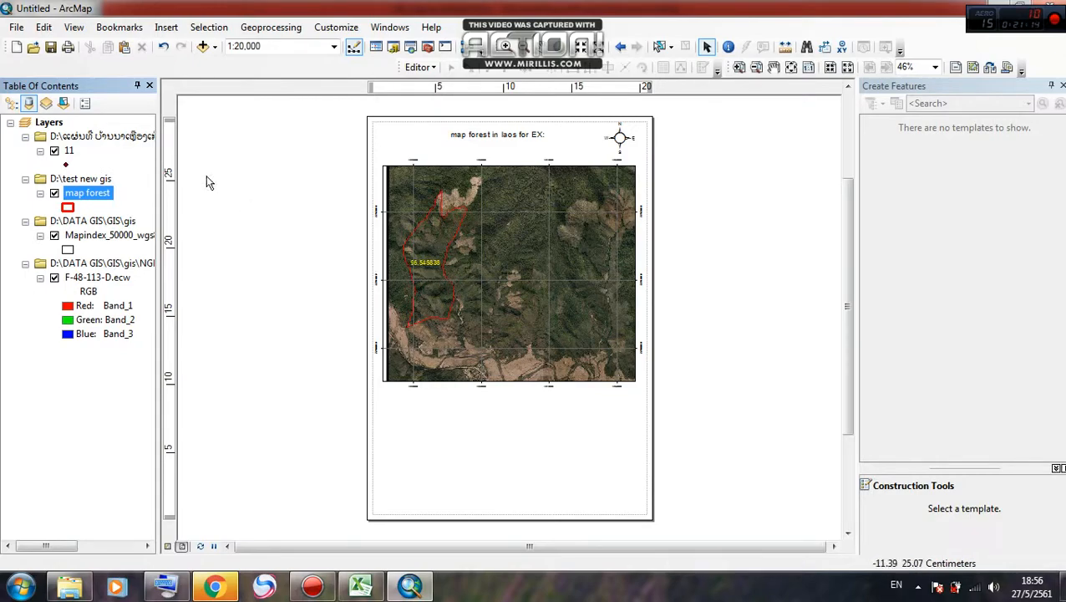
# - Set the map forest layer's symbology to categories matched to symbols in a style, using class as the value field
pyautogui.rightClick(77, 199)
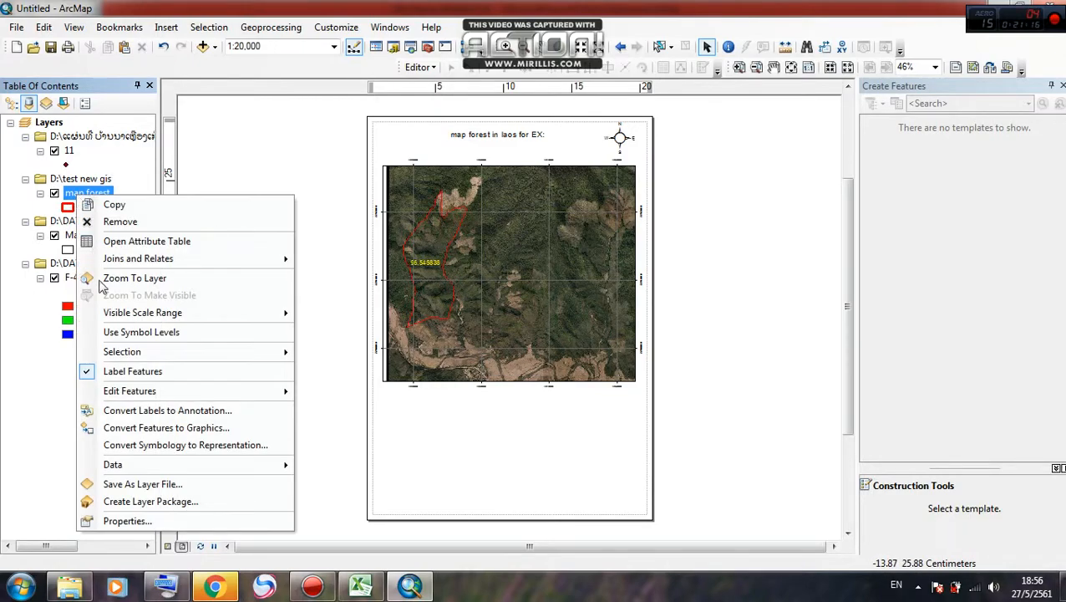
pyautogui.click(154, 519)
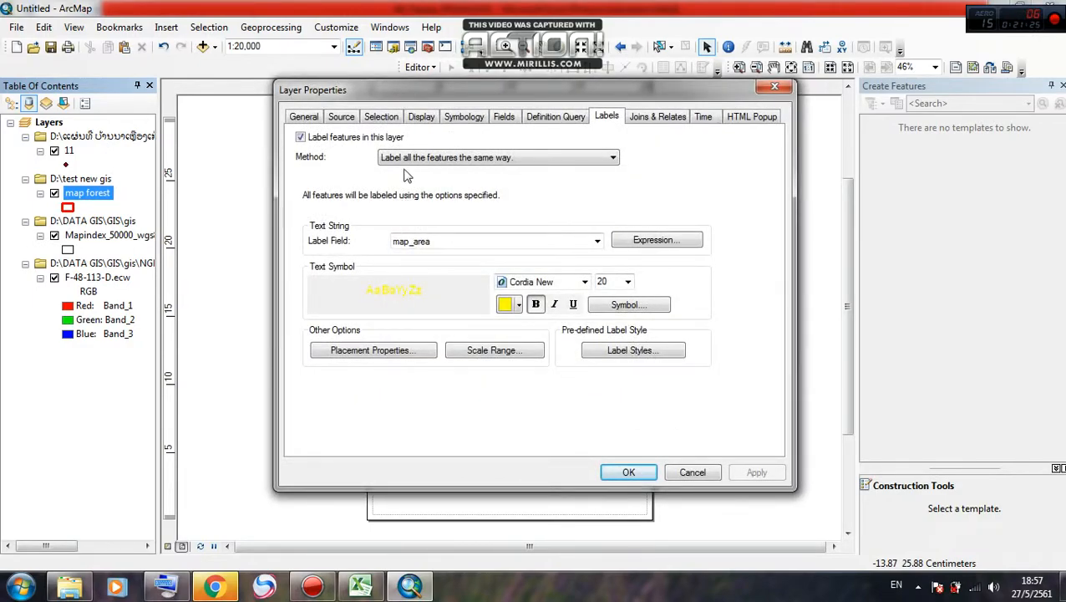
pyautogui.click(462, 117)
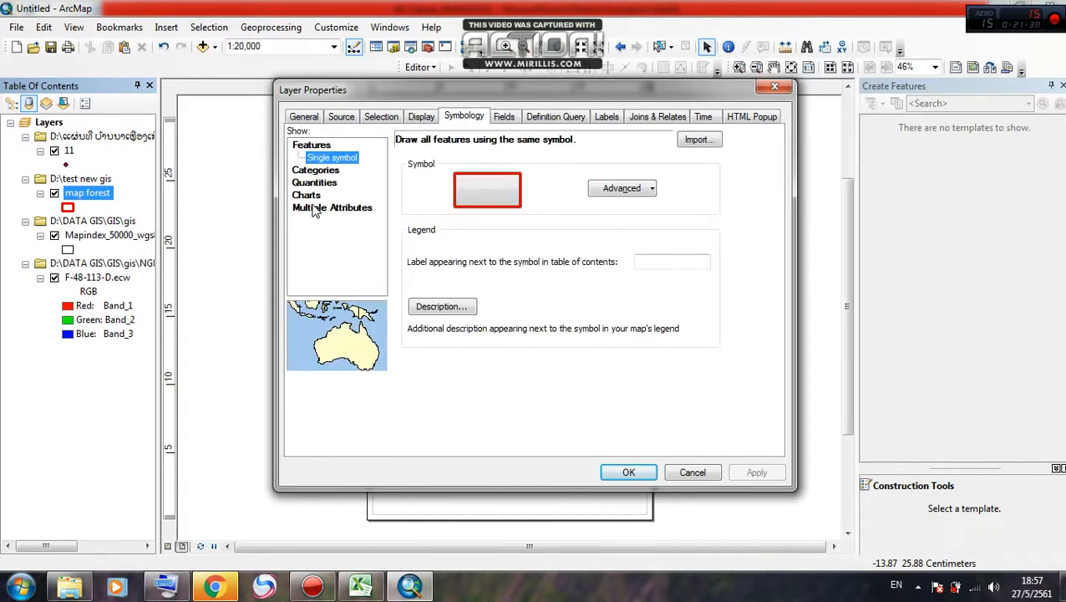
pyautogui.click(310, 184)
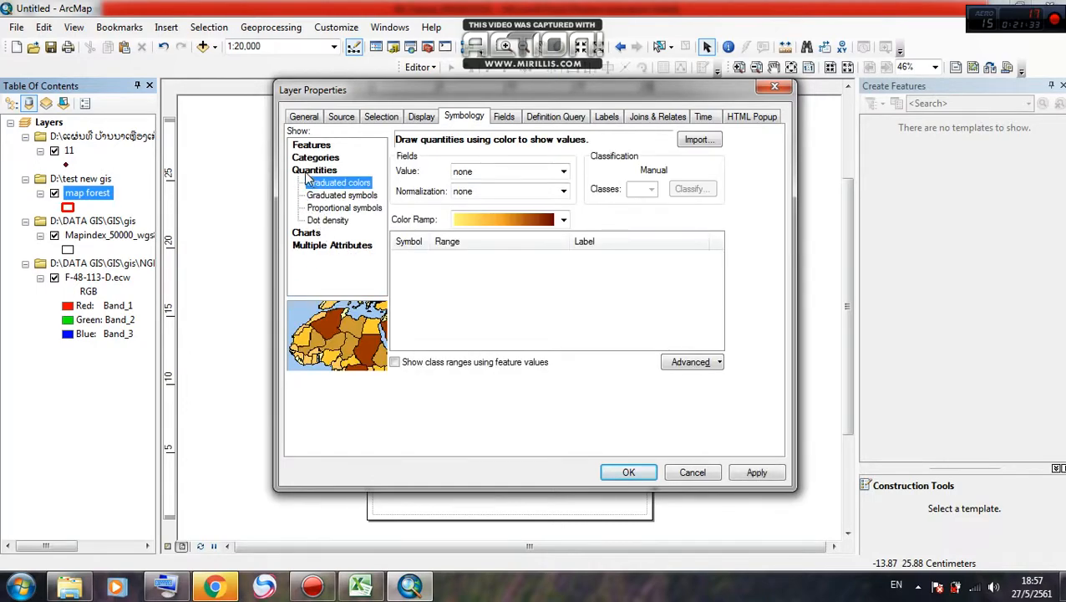
pyautogui.click(306, 233)
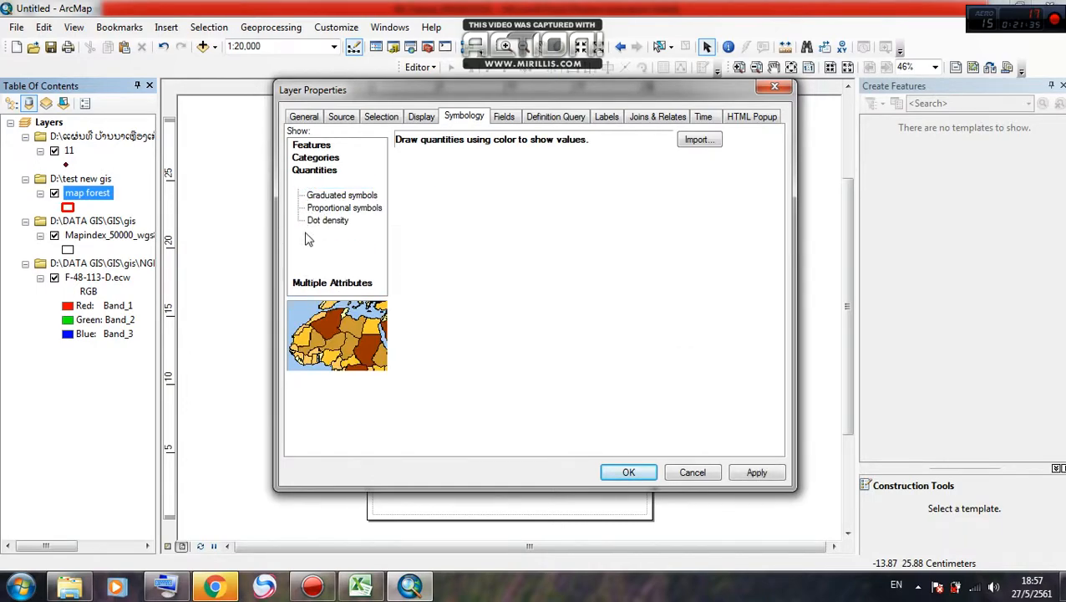
pyautogui.click(307, 171)
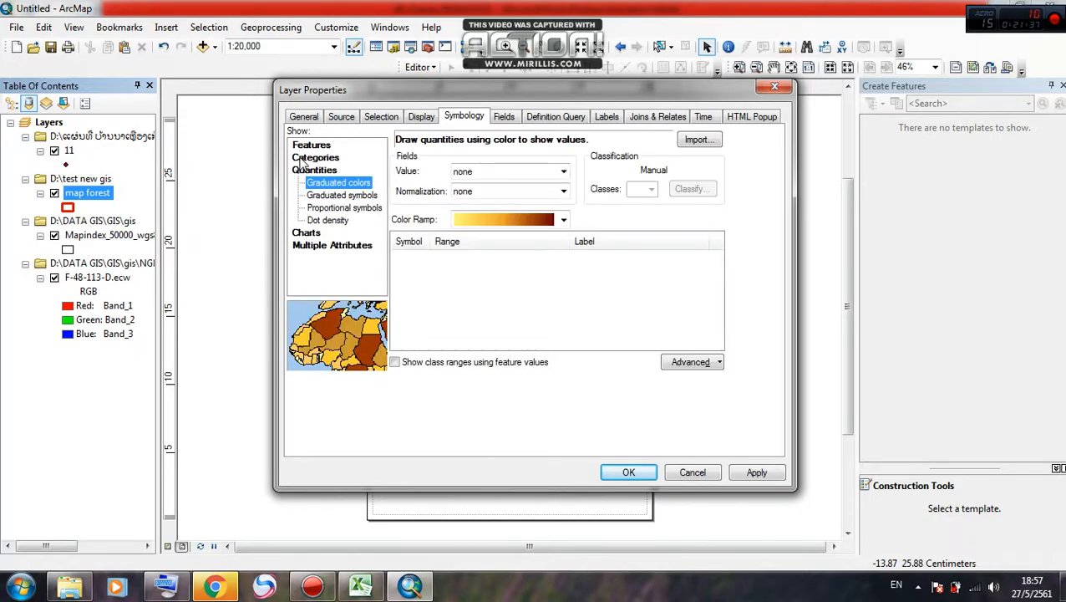
pyautogui.click(306, 158)
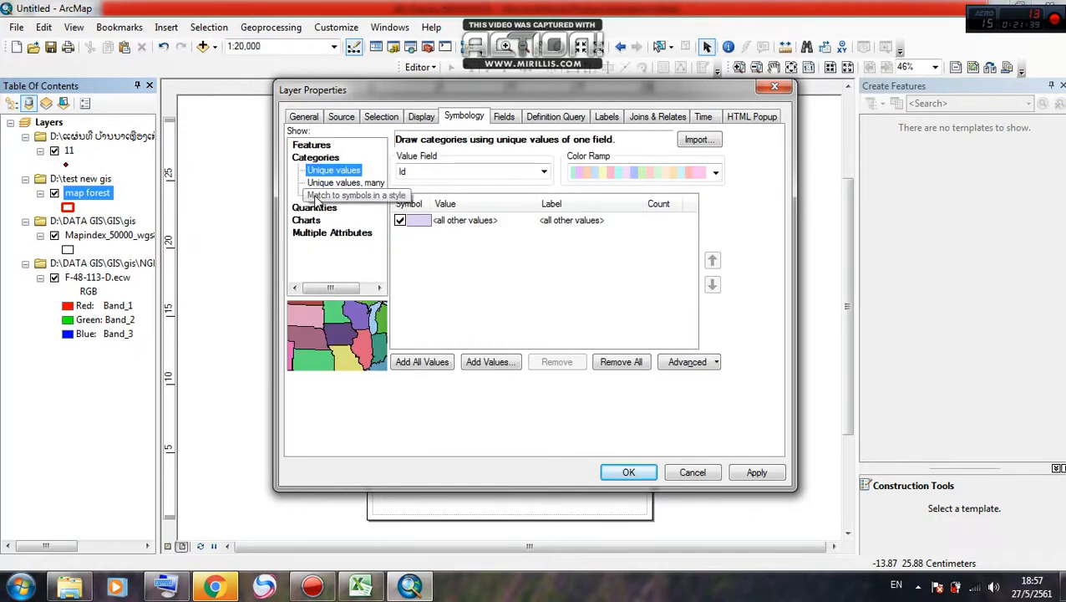
pyautogui.click(317, 195)
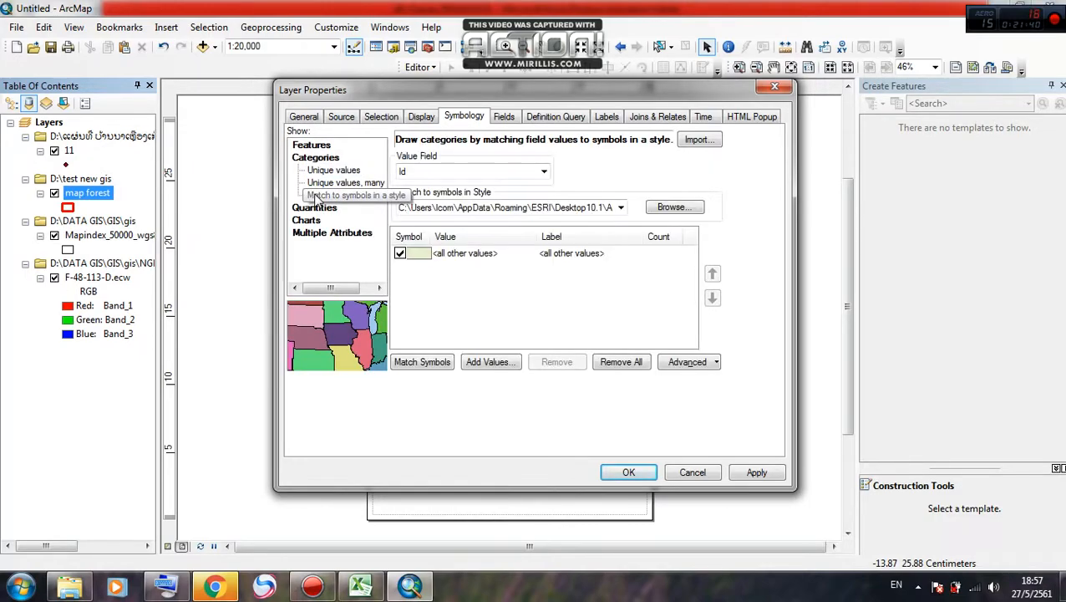
pyautogui.click(527, 174)
pyautogui.click(498, 206)
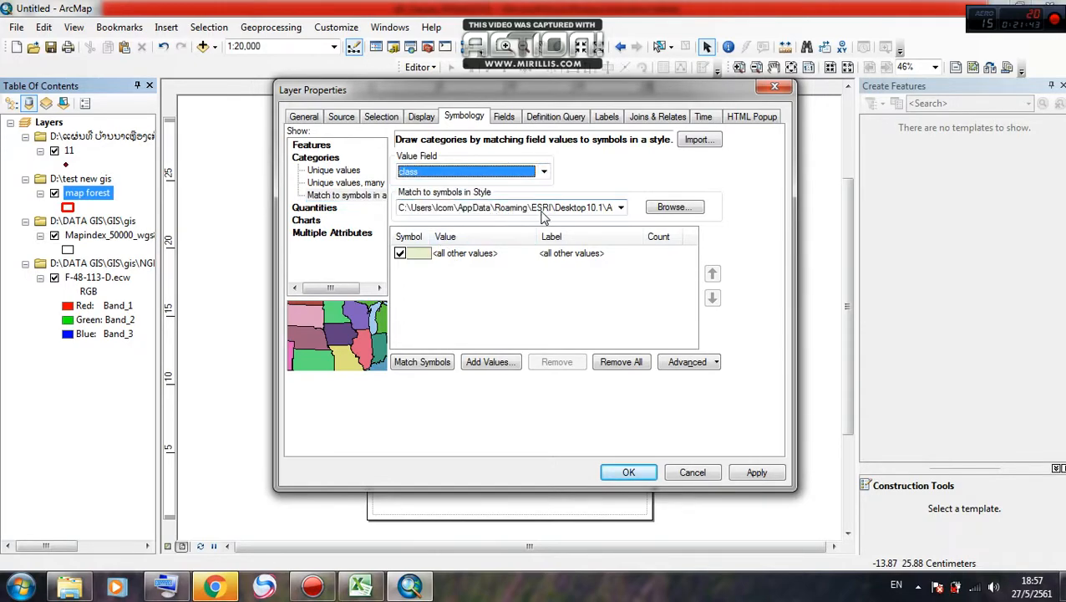
# - Browse for a symbol style file in the D:\DATA GIS\style\Style folder
pyautogui.click(673, 208)
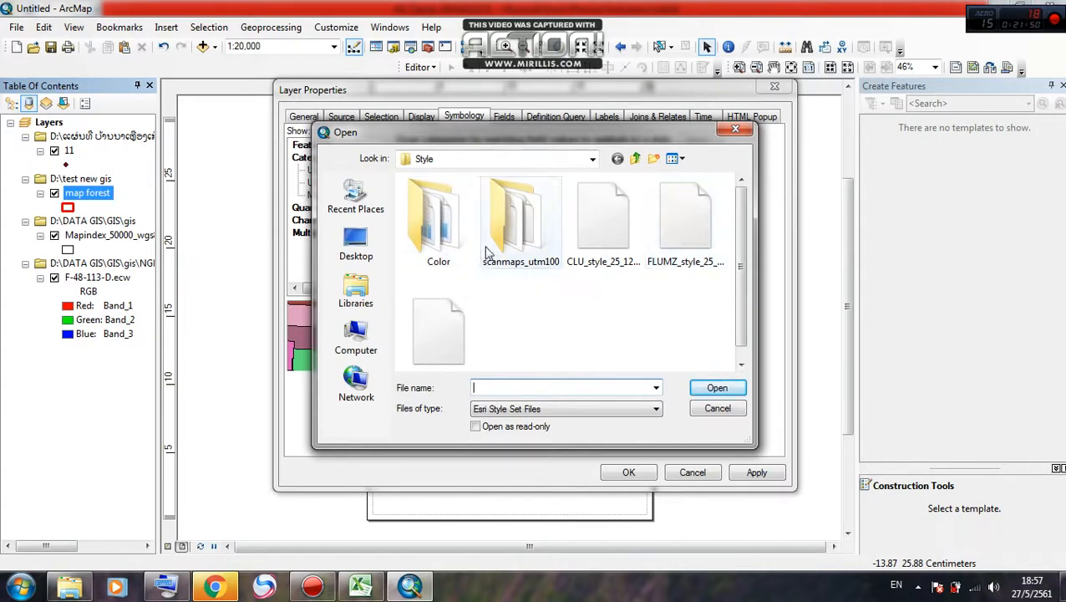
pyautogui.doubleClick(446, 230)
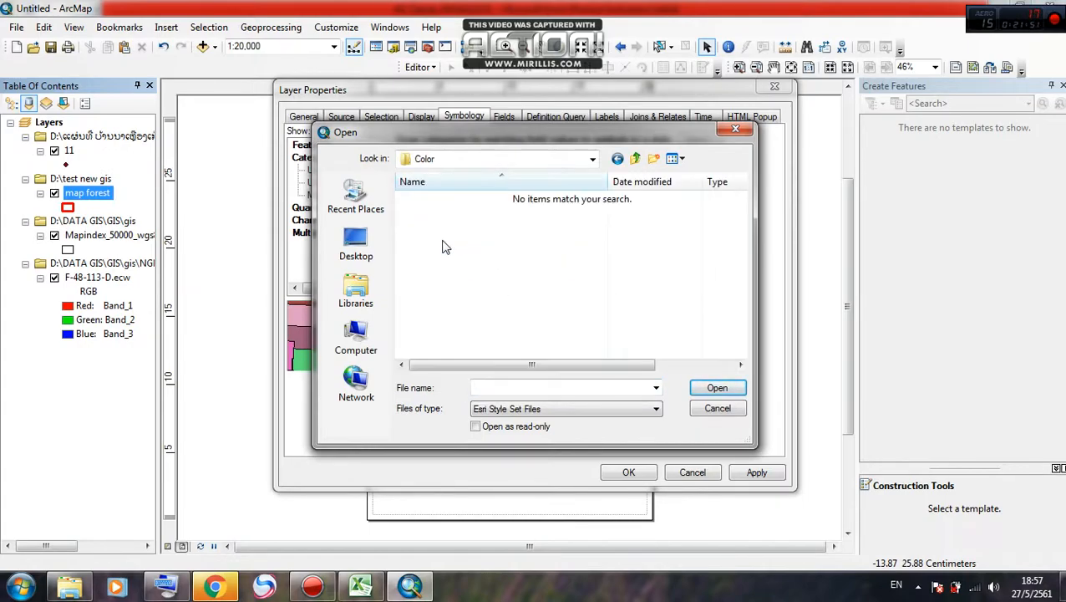
pyautogui.click(618, 158)
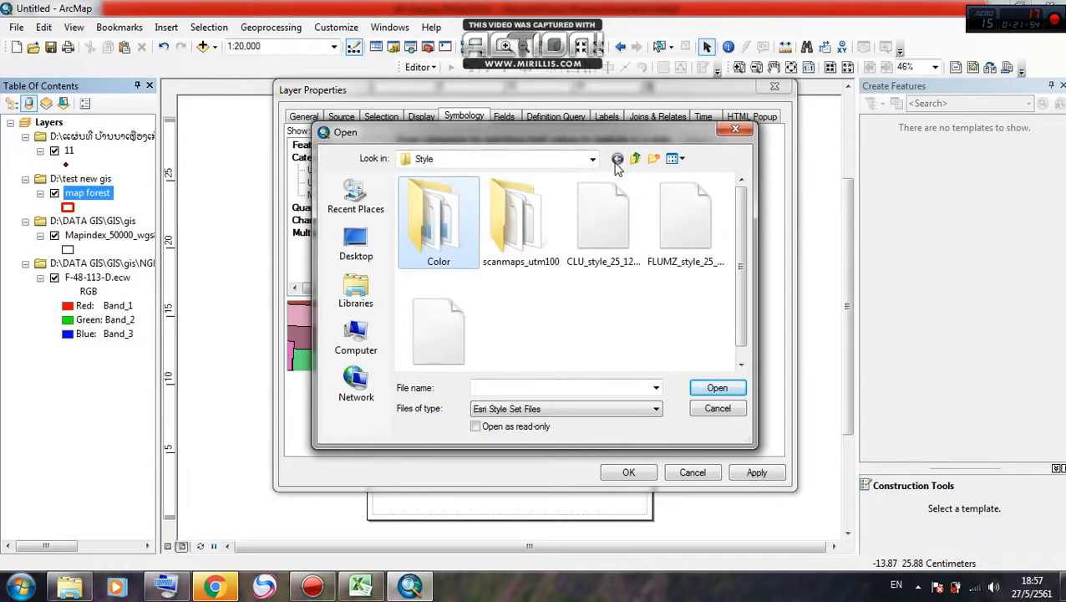
pyautogui.click(361, 341)
pyautogui.doubleClick(493, 263)
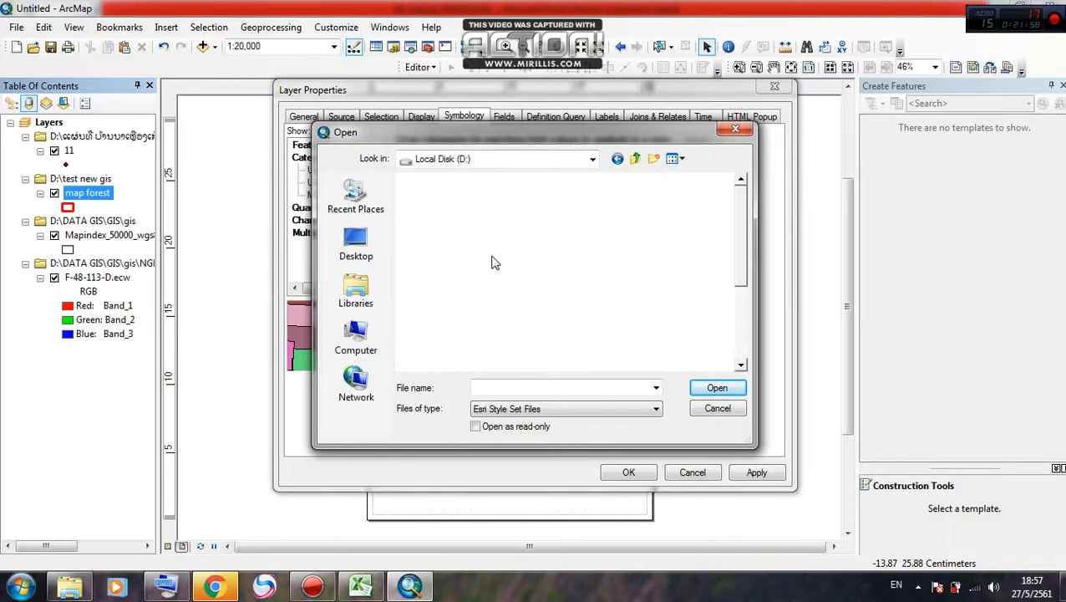
pyautogui.doubleClick(532, 249)
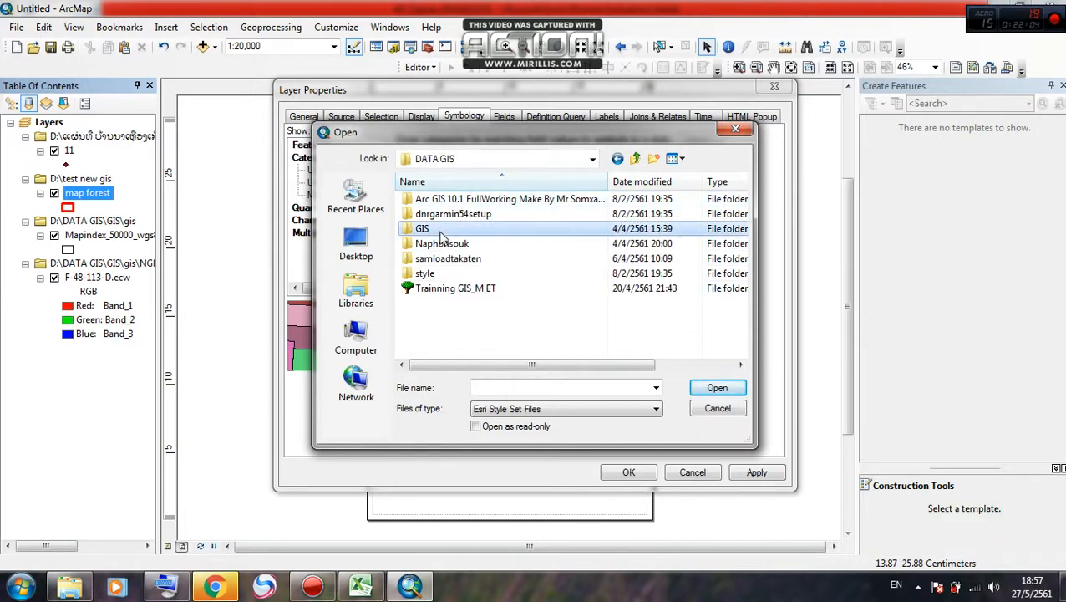
pyautogui.doubleClick(437, 274)
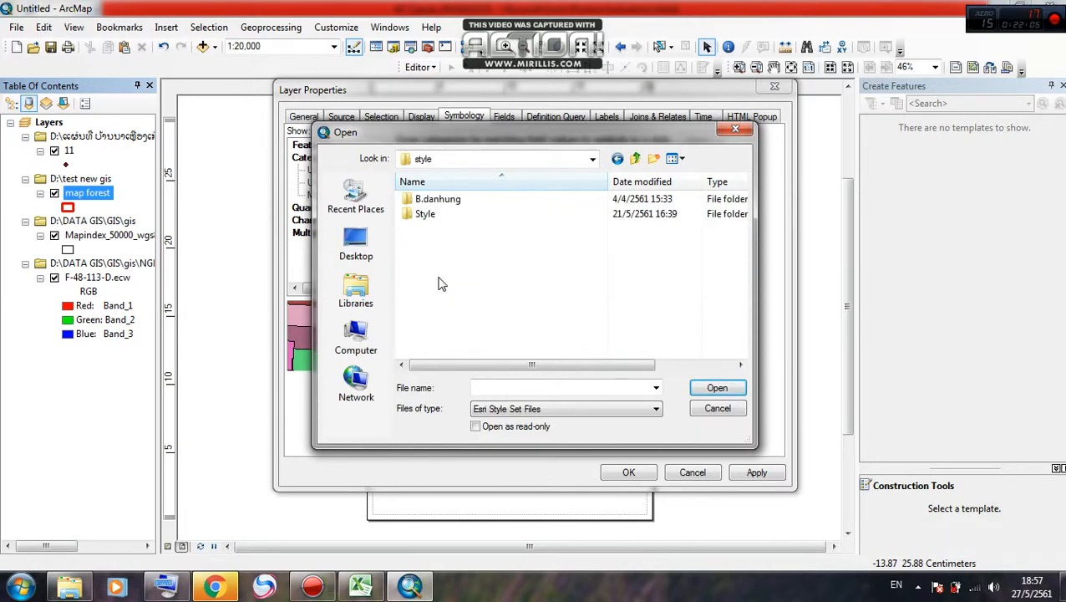
pyautogui.doubleClick(430, 215)
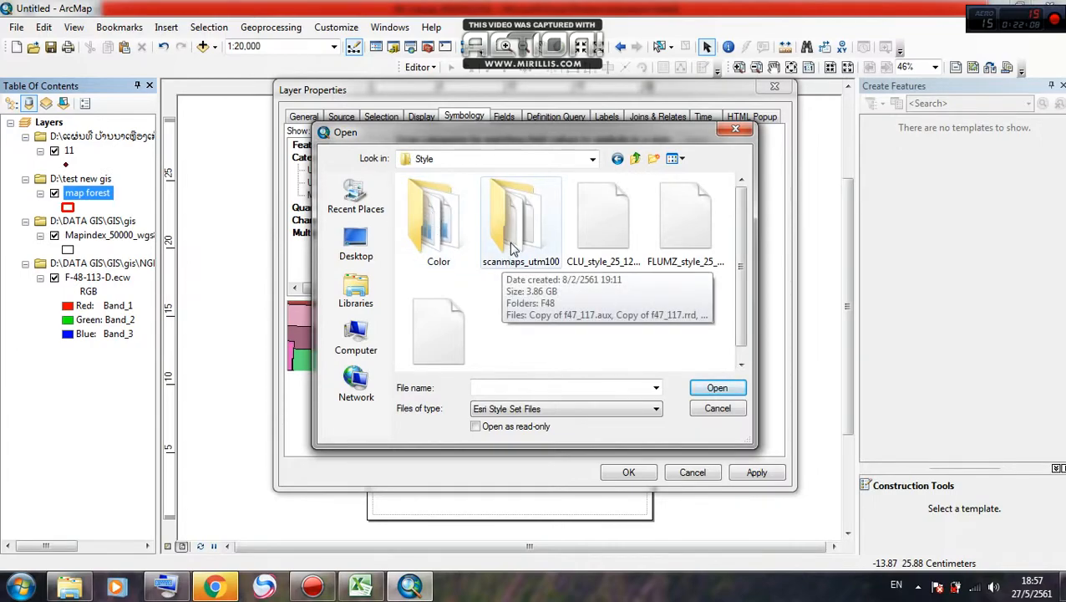
# - Examine the available style files and look through the scanmaps_utm100, Color and GIS folders for a suitable style set
pyautogui.click(684, 255)
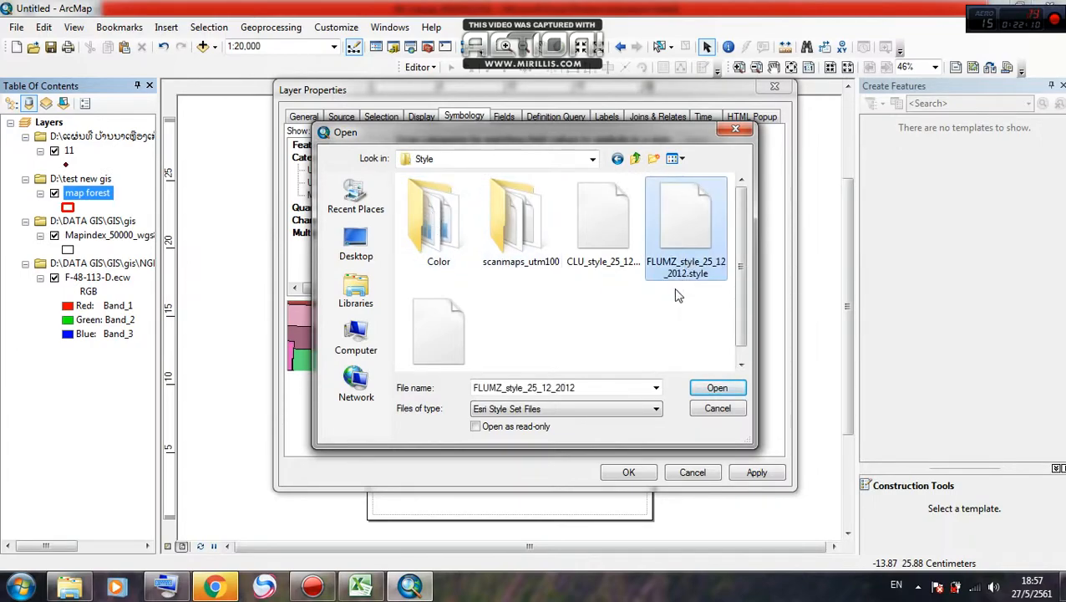
pyautogui.click(620, 251)
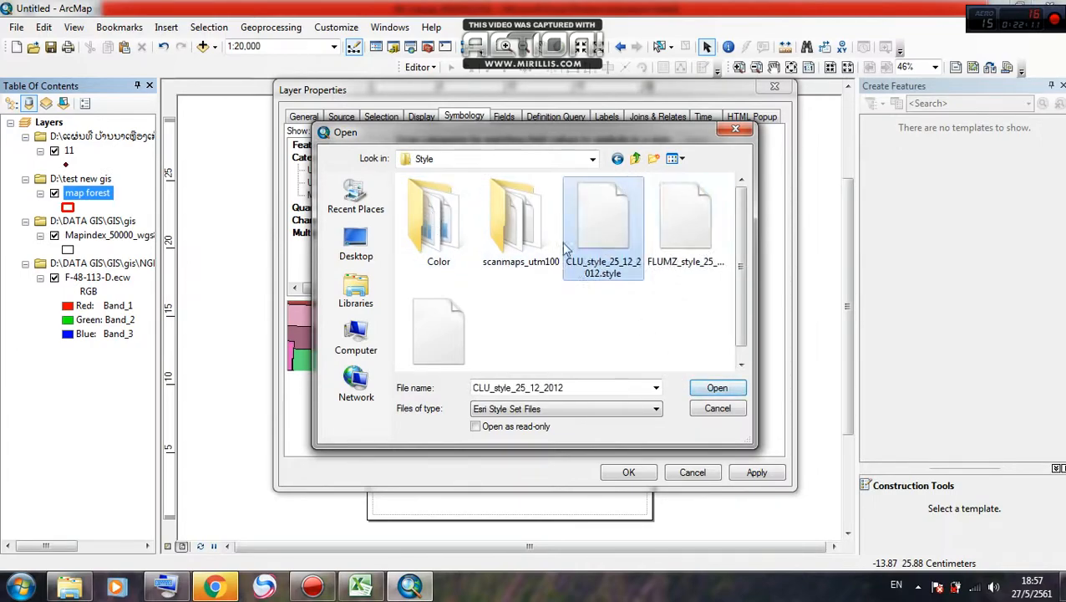
pyautogui.doubleClick(520, 219)
pyautogui.click(617, 158)
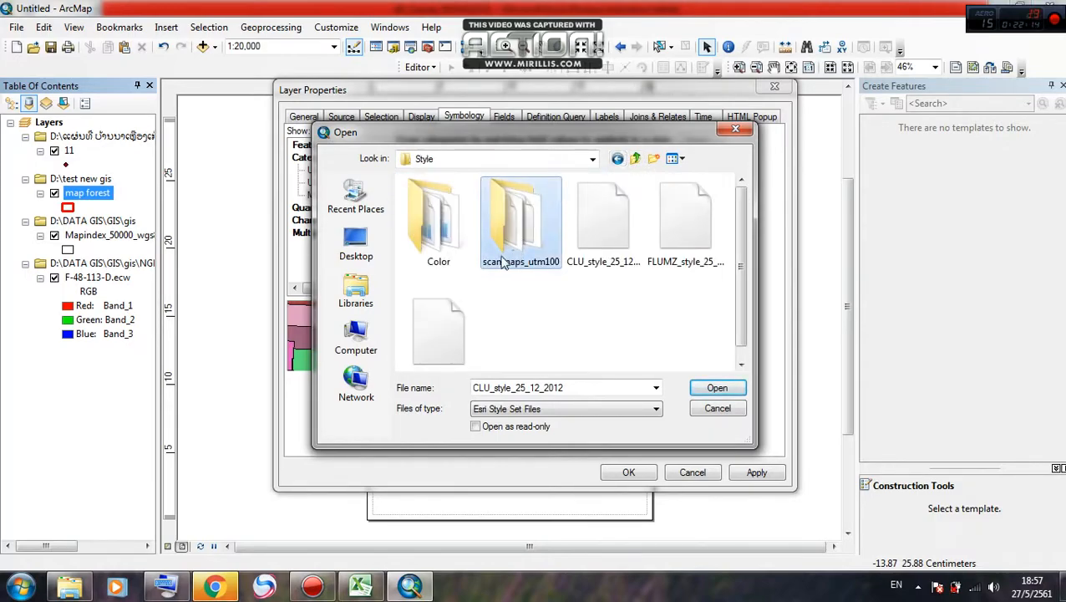
pyautogui.doubleClick(458, 247)
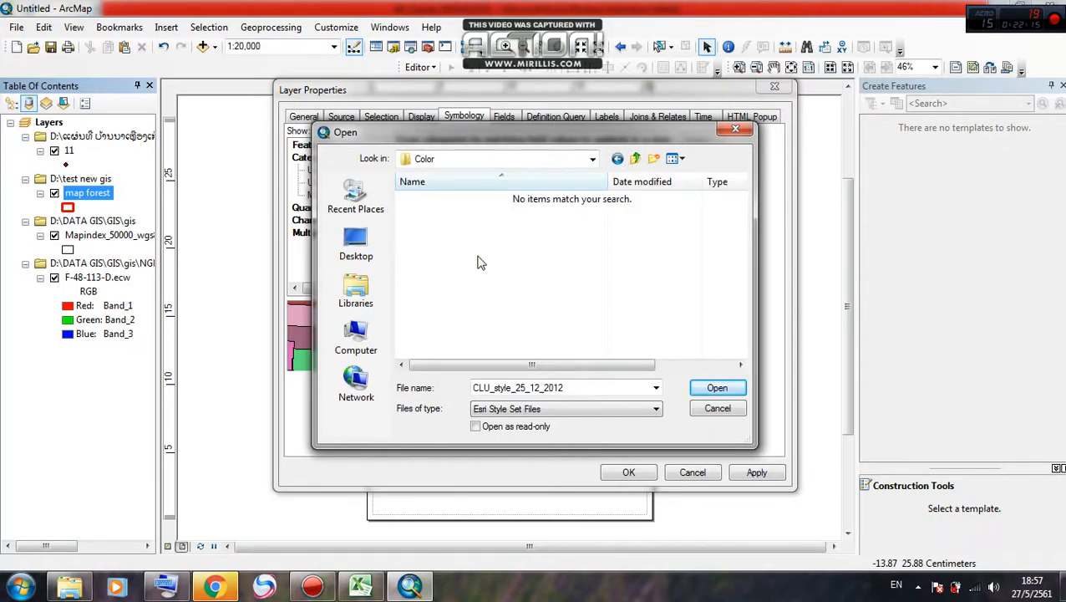
pyautogui.click(618, 158)
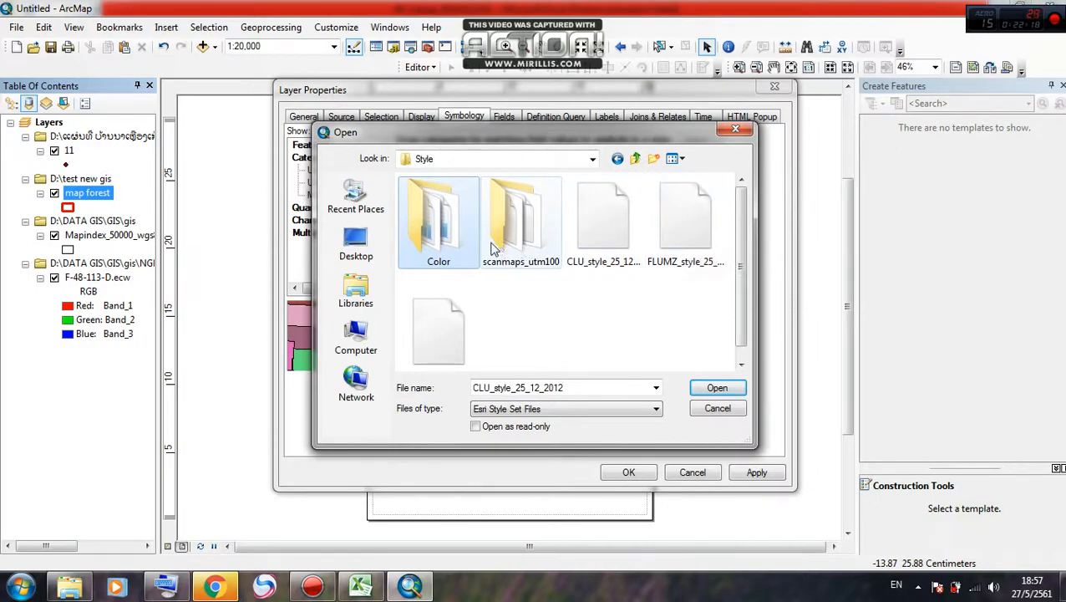
pyautogui.click(617, 160)
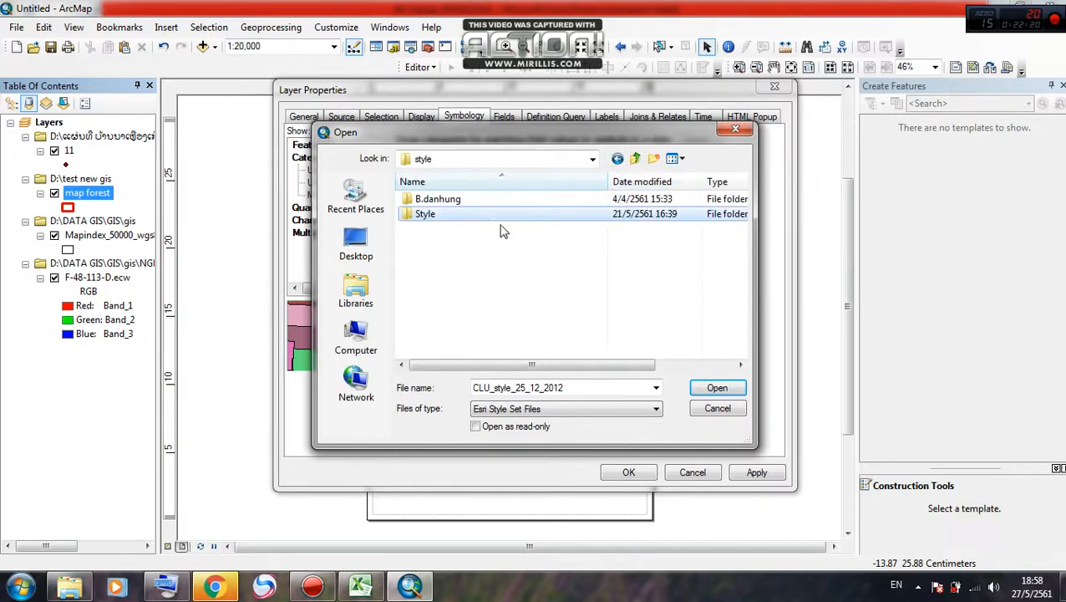
pyautogui.click(618, 159)
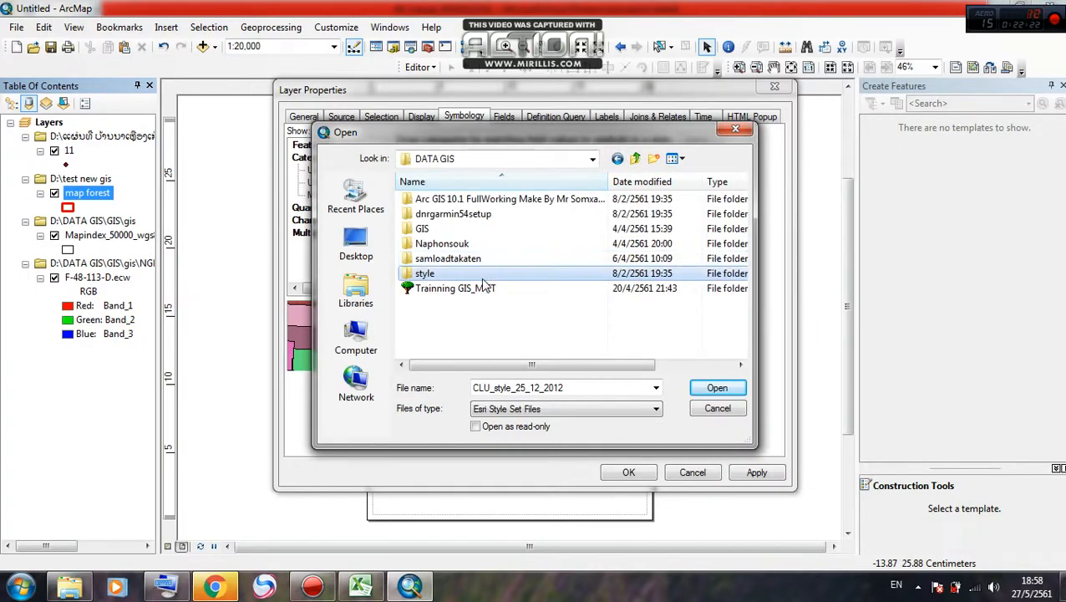
pyautogui.doubleClick(471, 231)
pyautogui.doubleClick(441, 201)
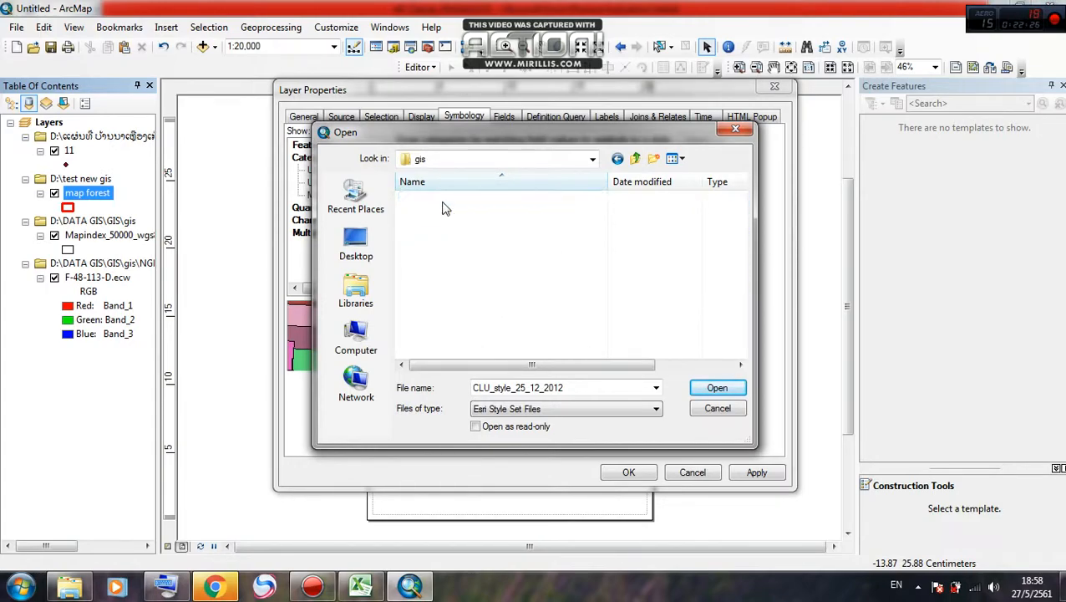
pyautogui.doubleClick(447, 203)
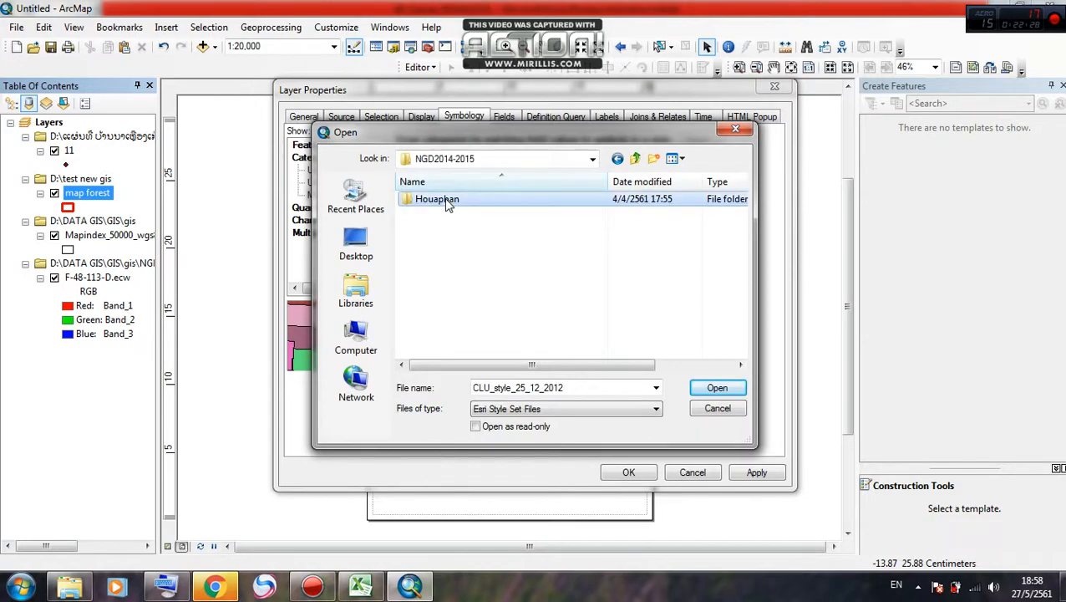
pyautogui.doubleClick(446, 202)
pyautogui.click(618, 159)
pyautogui.click(617, 159)
pyautogui.click(618, 158)
pyautogui.click(618, 159)
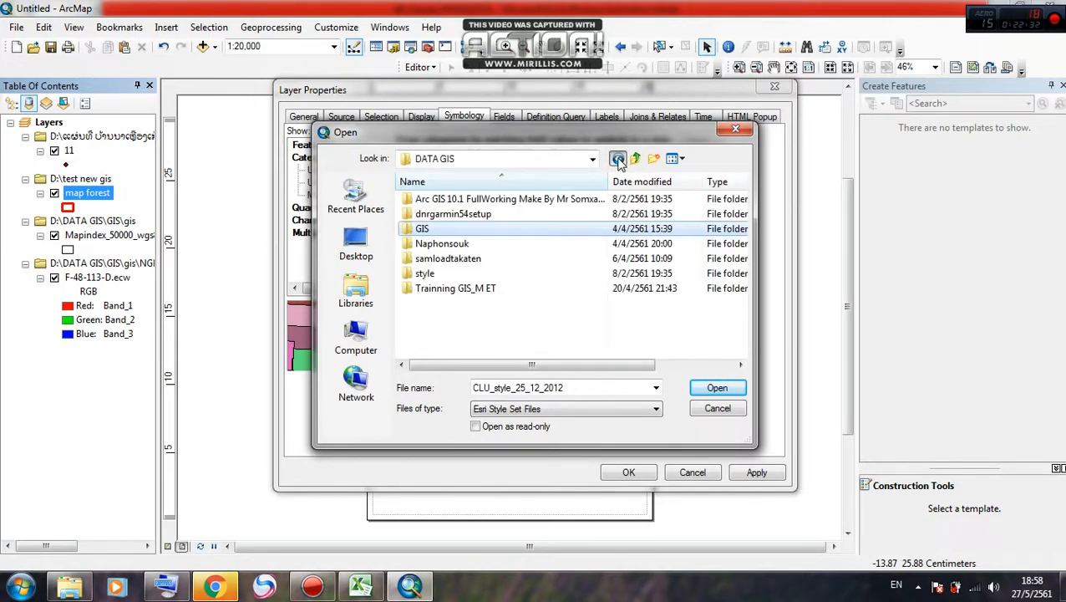
# - Load FLUMZ_style_25_12_2012.style from the DATA GIS style\Style folder as the style to match symbols against
pyautogui.doubleClick(426, 274)
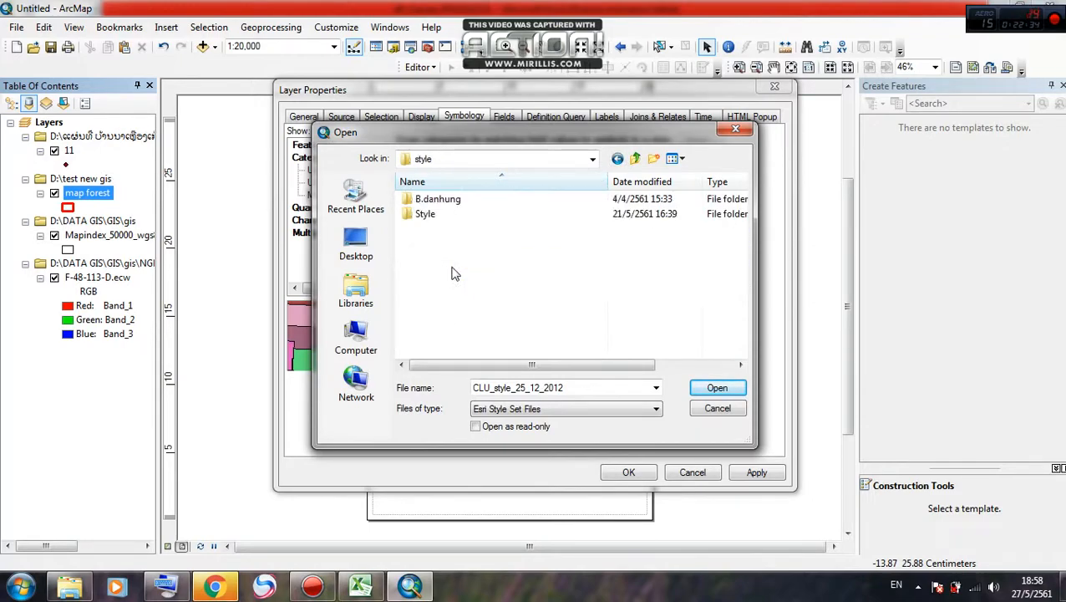
pyautogui.doubleClick(450, 219)
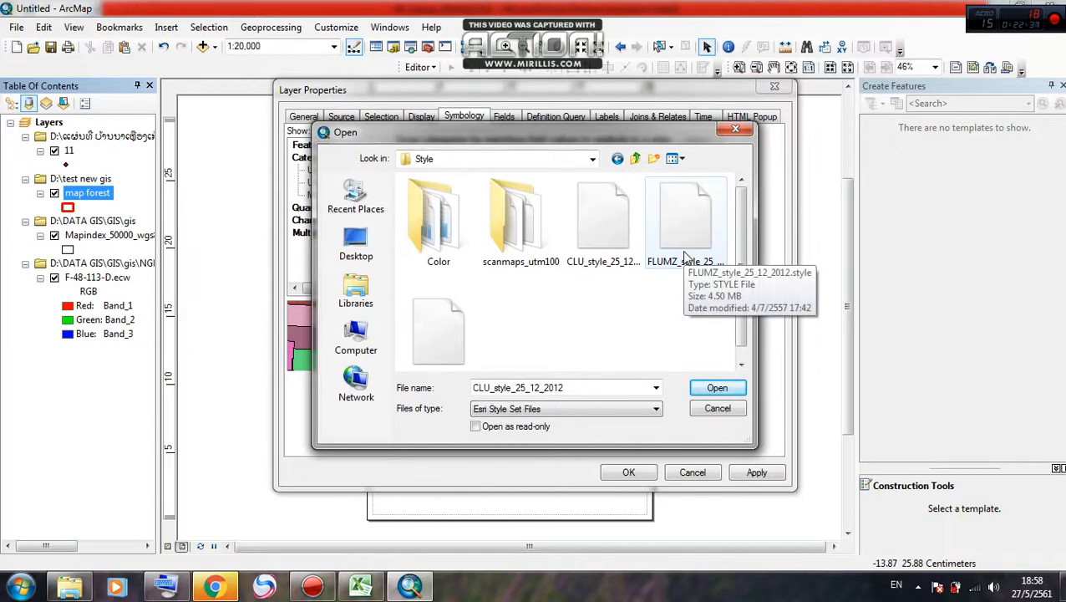
pyautogui.click(683, 259)
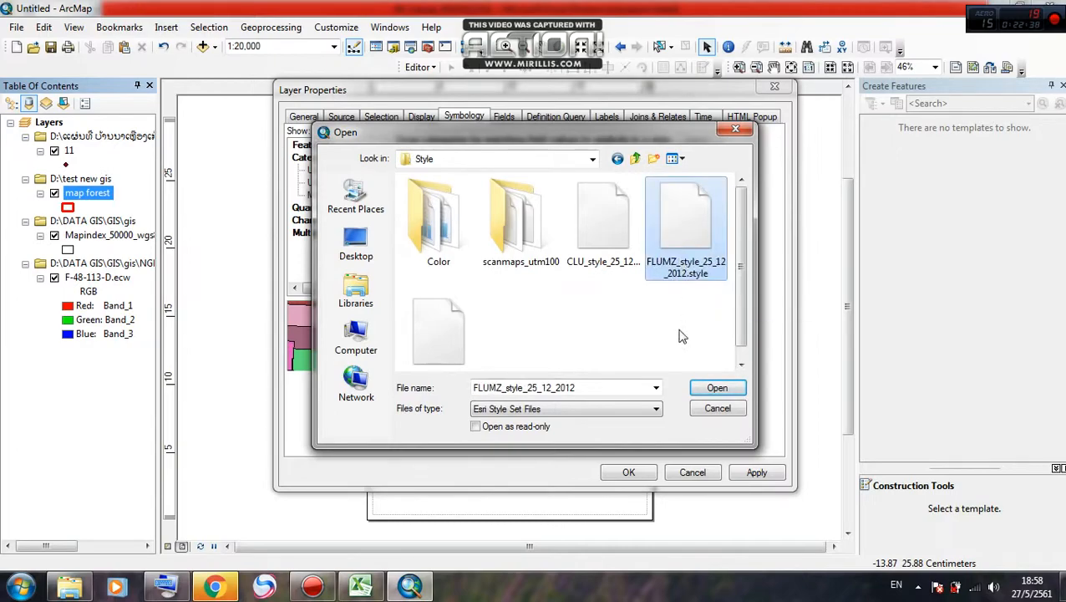
pyautogui.click(706, 390)
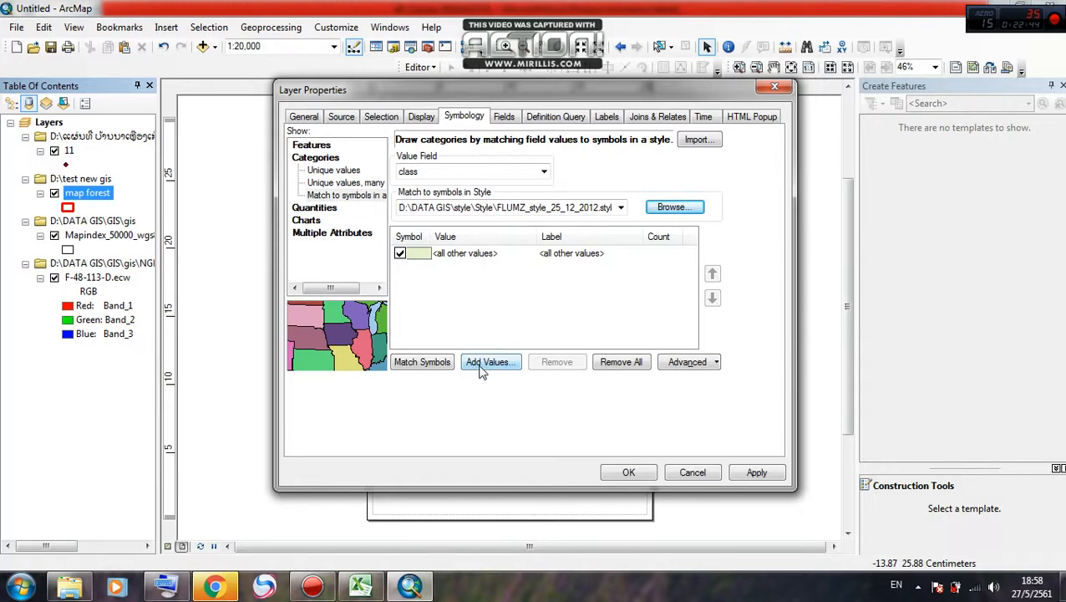
# - Add the class value FZ_102, match its symbol to the style, and apply the symbology to the map forest layer
pyautogui.click(481, 370)
pyautogui.click(455, 220)
pyautogui.click(619, 208)
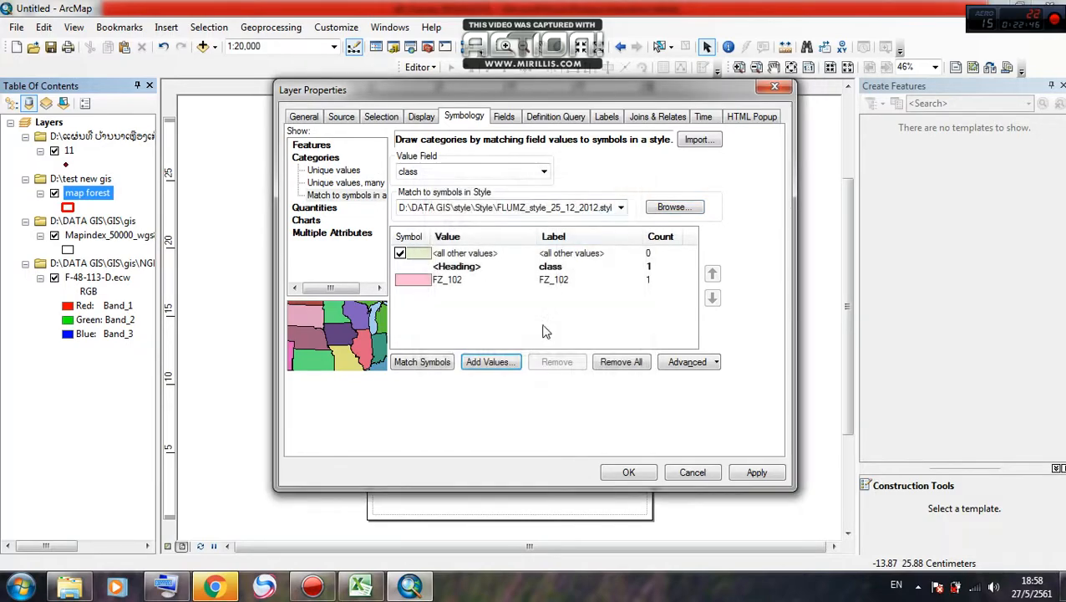
pyautogui.click(433, 366)
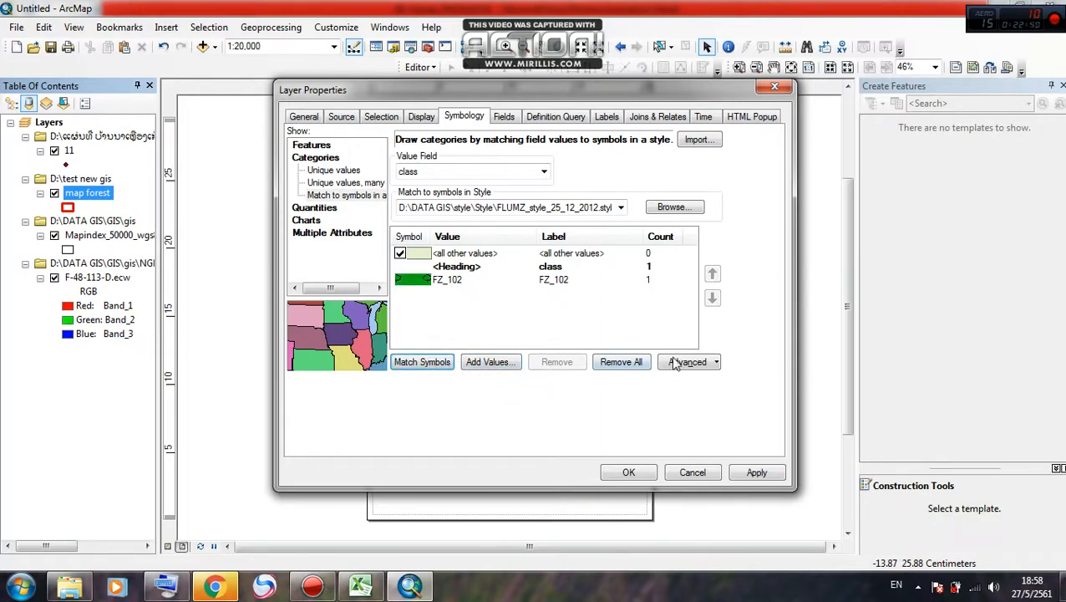
pyautogui.click(752, 472)
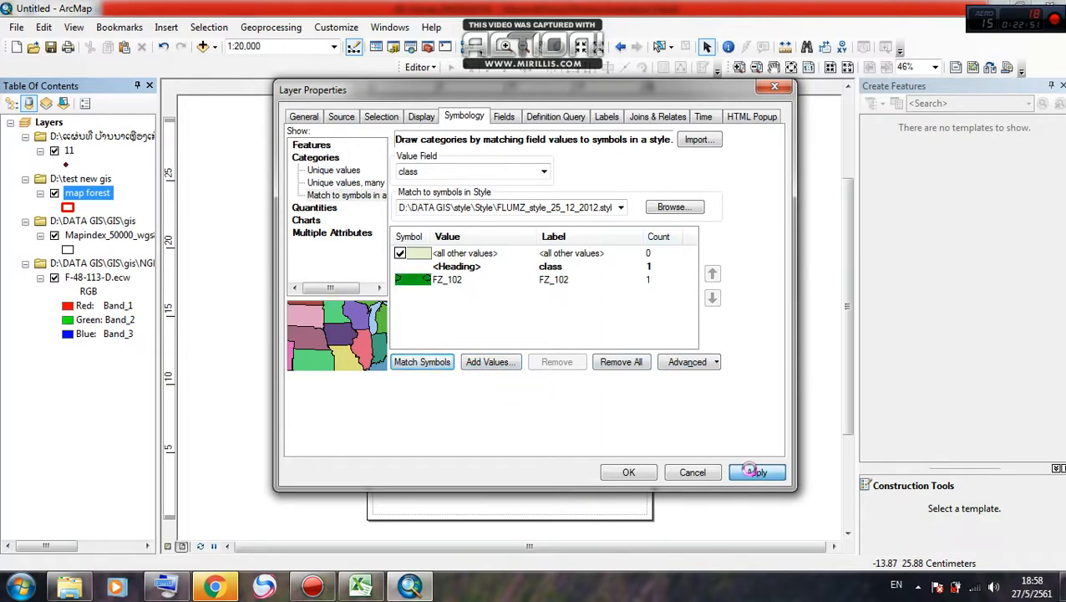
pyautogui.click(625, 473)
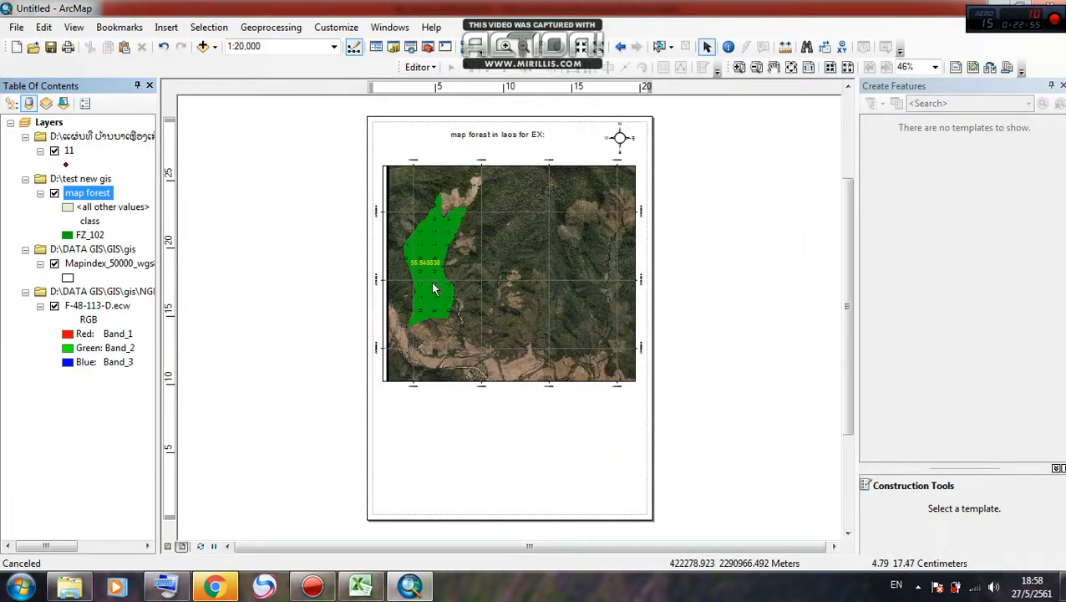
# - Insert an Absolute Scale text on the page and place it centred just below the map frame
pyautogui.click(166, 29)
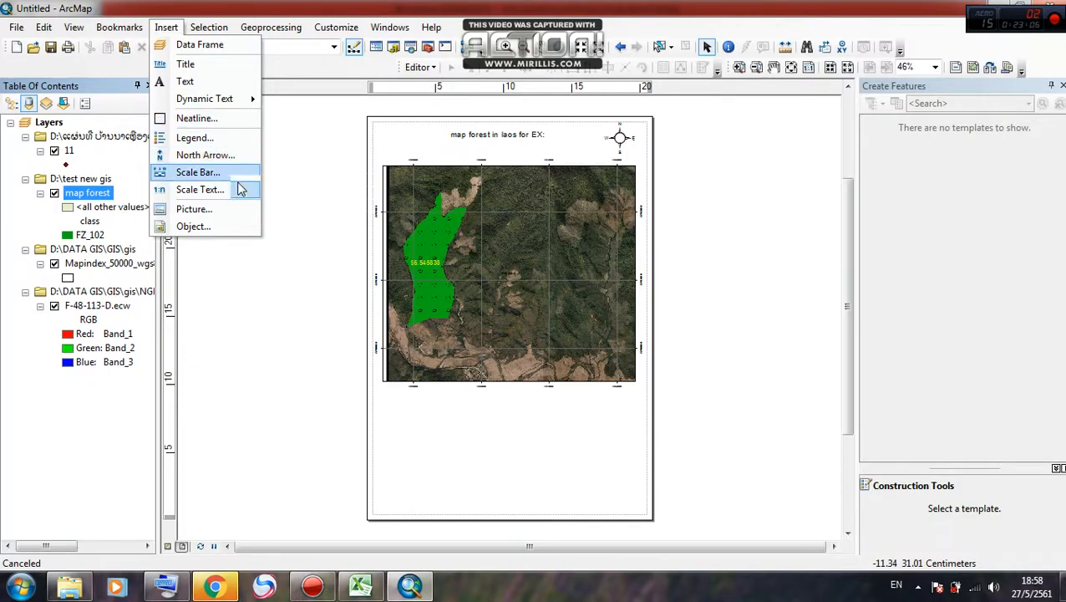
pyautogui.click(240, 190)
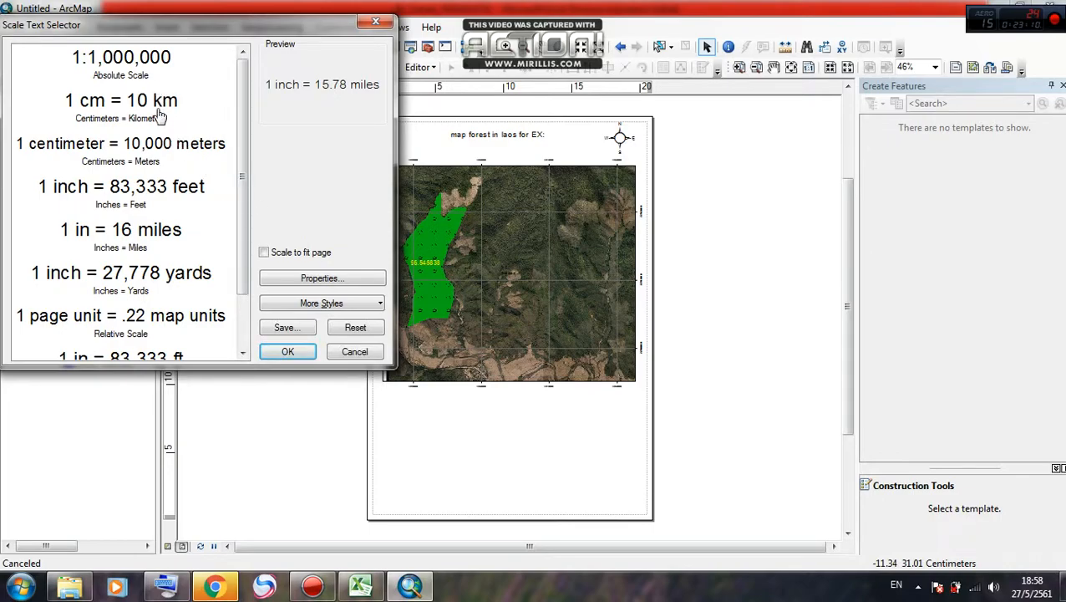
pyautogui.click(159, 117)
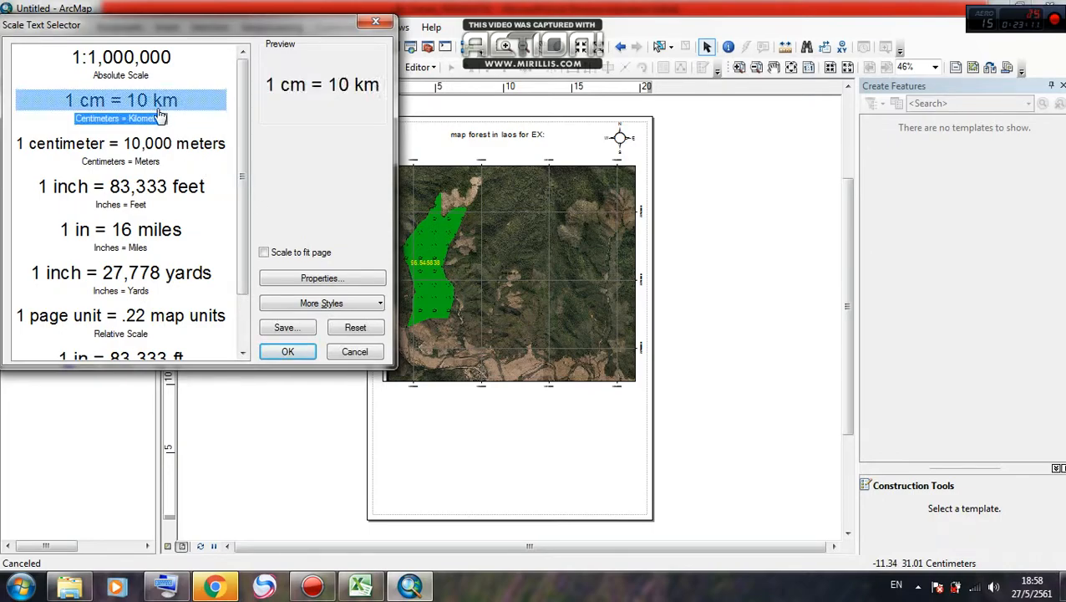
pyautogui.click(144, 68)
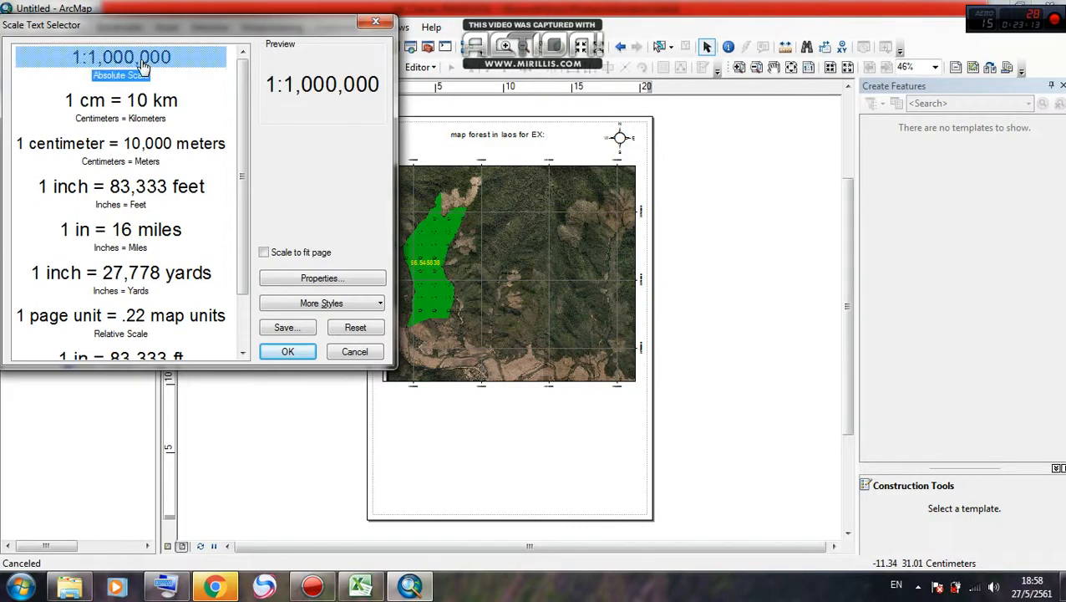
pyautogui.click(289, 352)
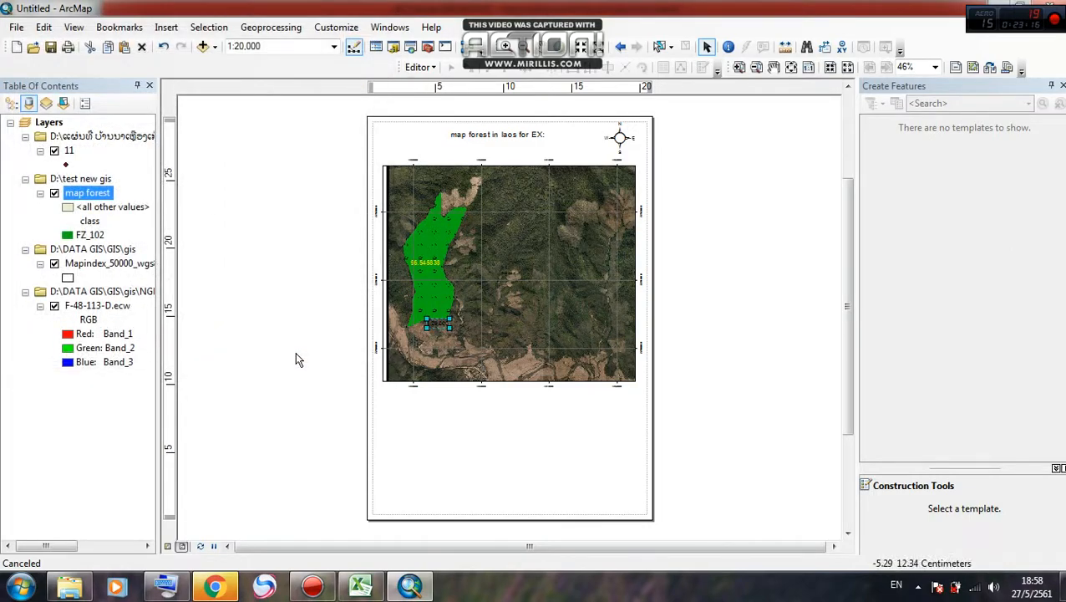
pyautogui.moveTo(440, 326); pyautogui.dragTo(506, 407)
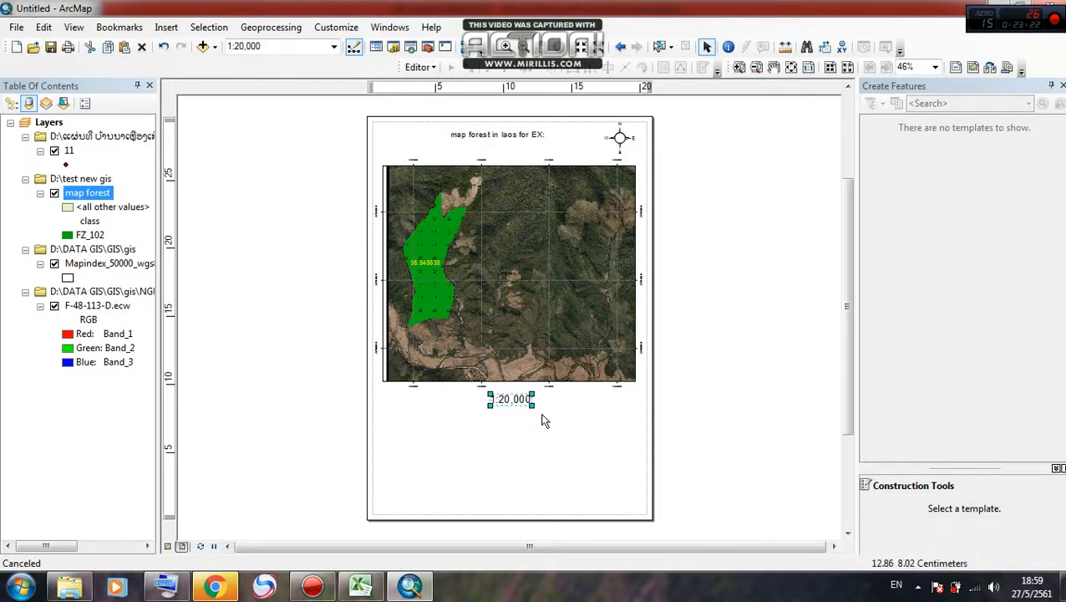
pyautogui.click(535, 433)
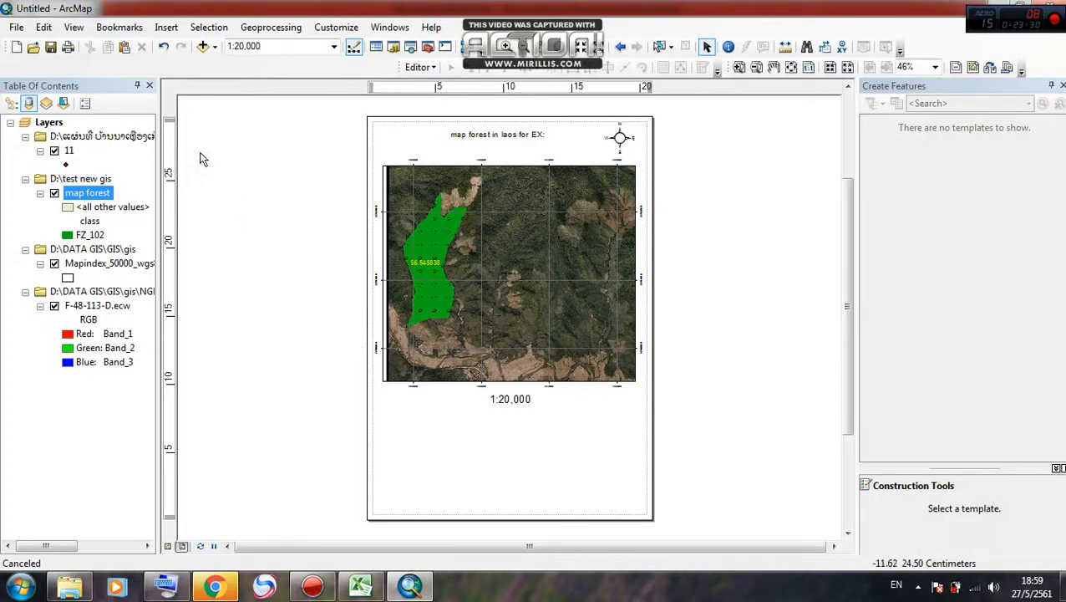
# - Insert a text element on the page and replace its placeholder with the Lao word "ມາດຕາສ່ວນ"
pyautogui.click(163, 27)
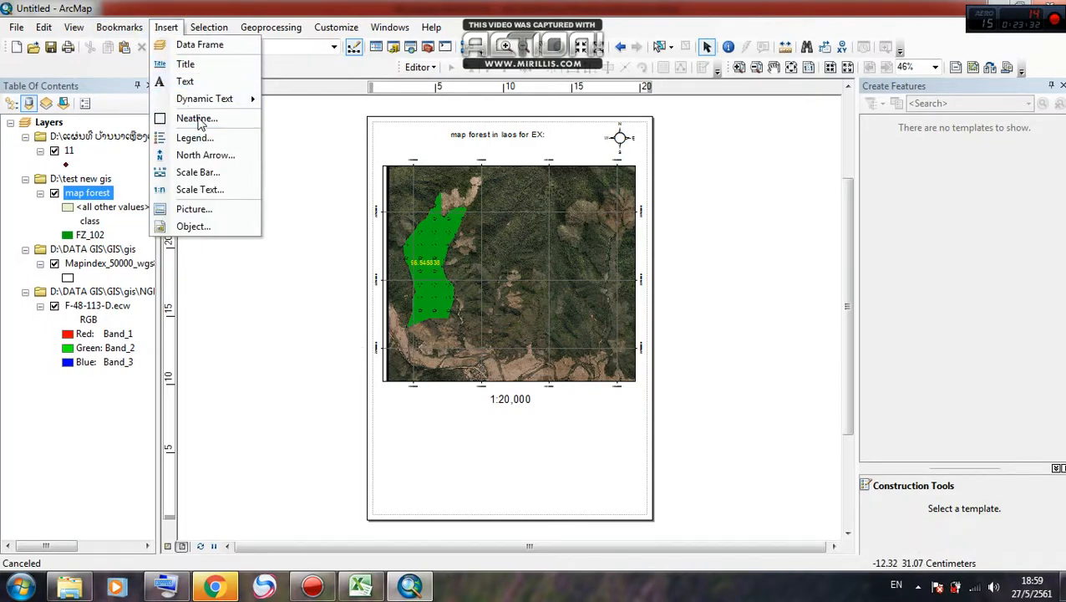
pyautogui.click(190, 81)
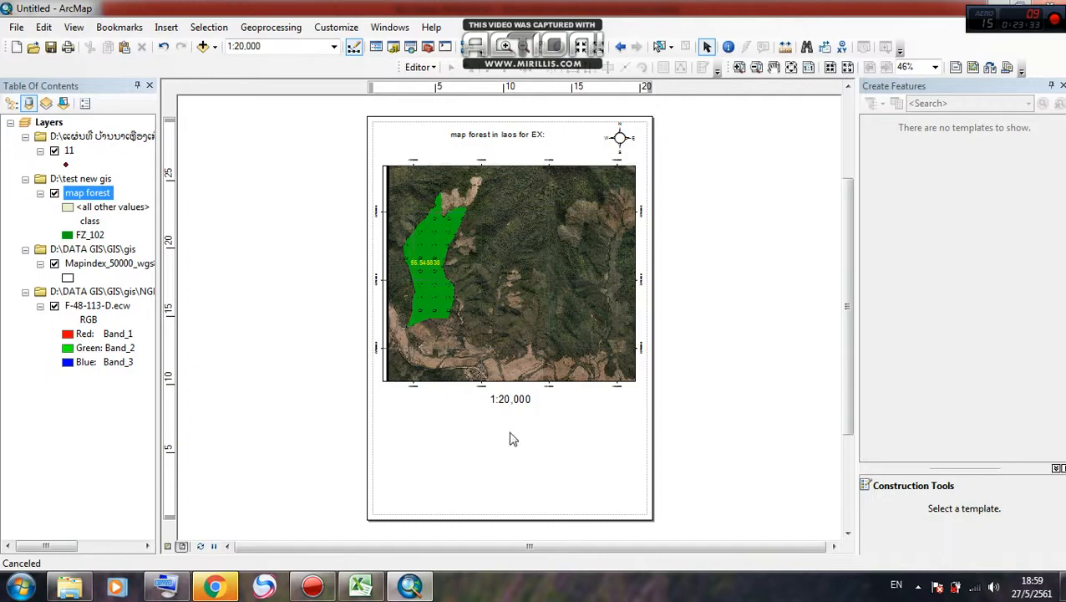
pyautogui.click(509, 322)
pyautogui.moveTo(510, 323); pyautogui.dragTo(509, 327)
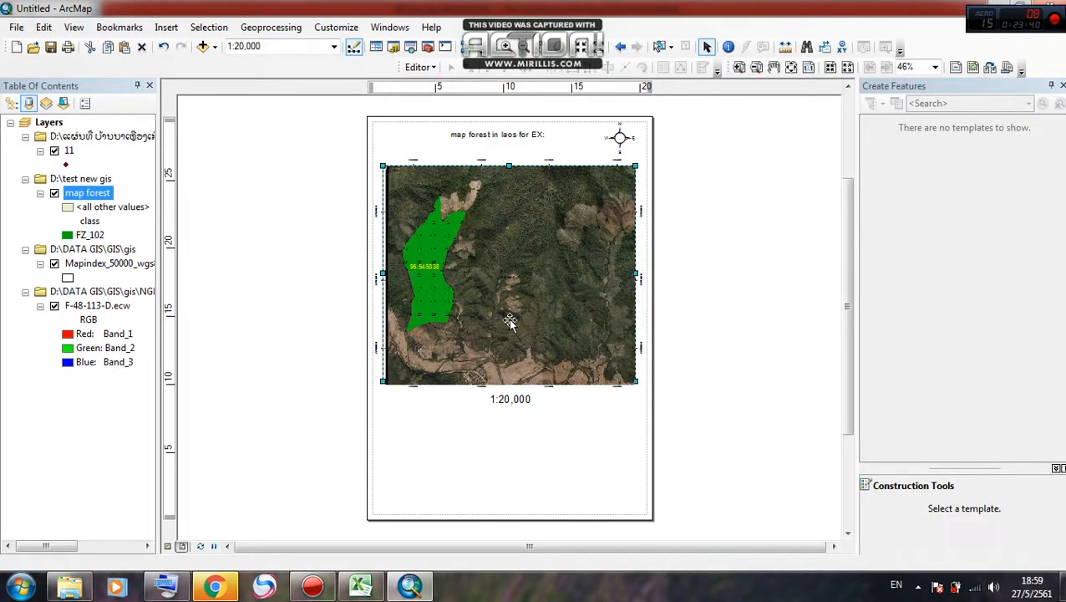
pyautogui.doubleClick(510, 320)
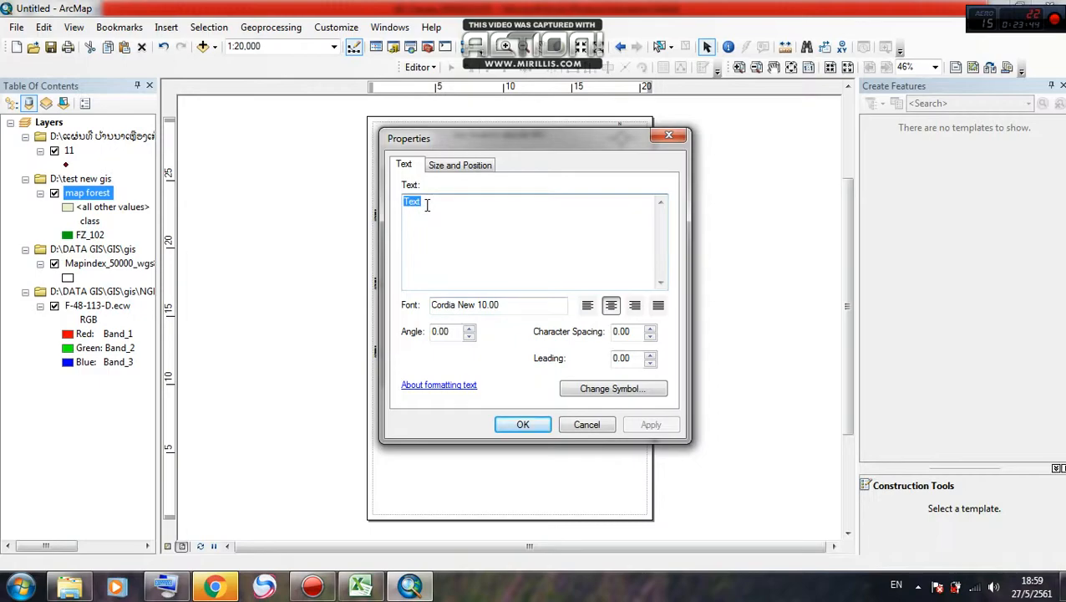
pyautogui.press('BackSpace')
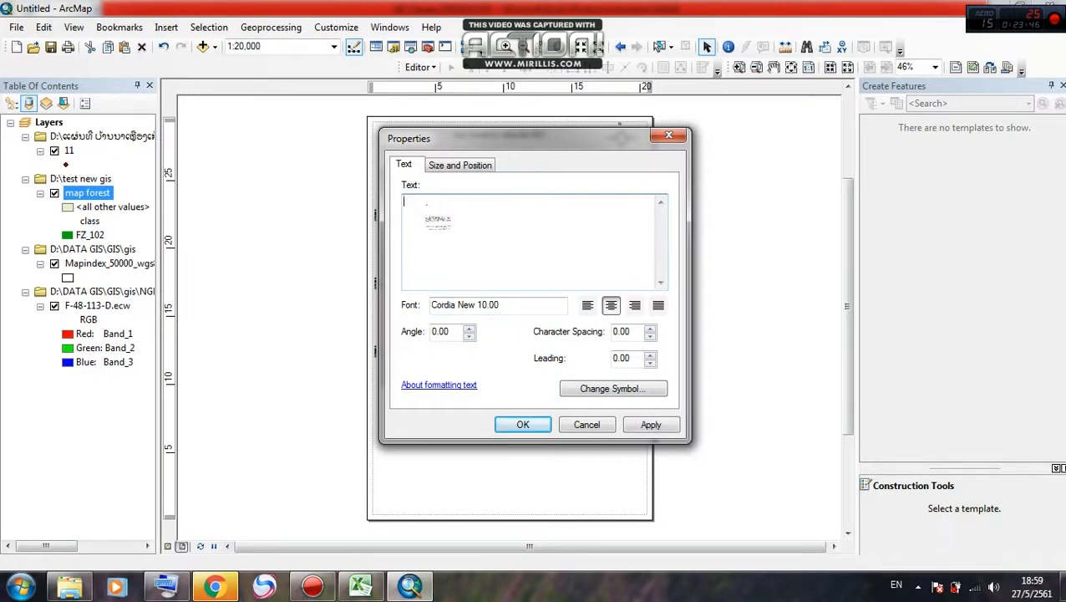
pyautogui.hotkey('alt', 'shift')
pyautogui.write('ມດ')
# - Format the Lao text as Alice0 Unicode, bold, size 14, and apply the text properties
pyautogui.click(584, 394)
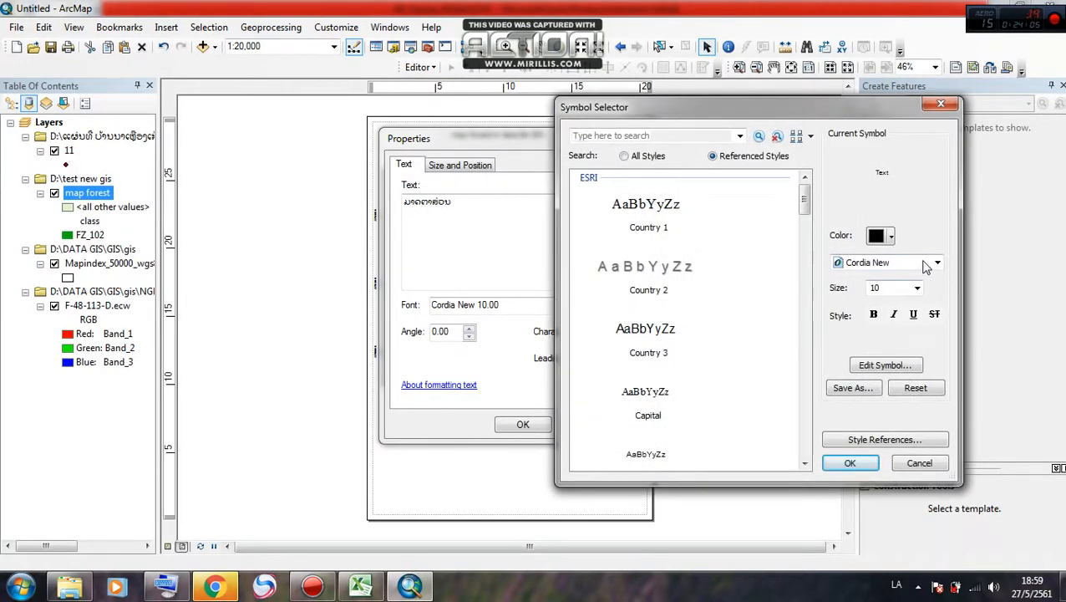
pyautogui.click(937, 264)
pyautogui.moveTo(967, 305); pyautogui.dragTo(967, 292)
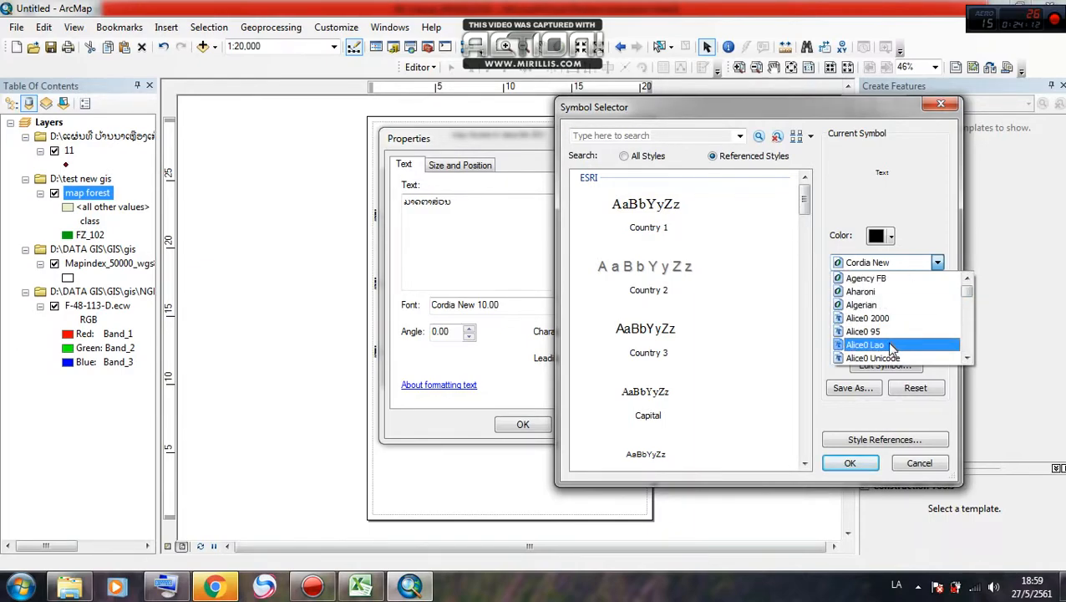
pyautogui.click(891, 346)
pyautogui.click(938, 264)
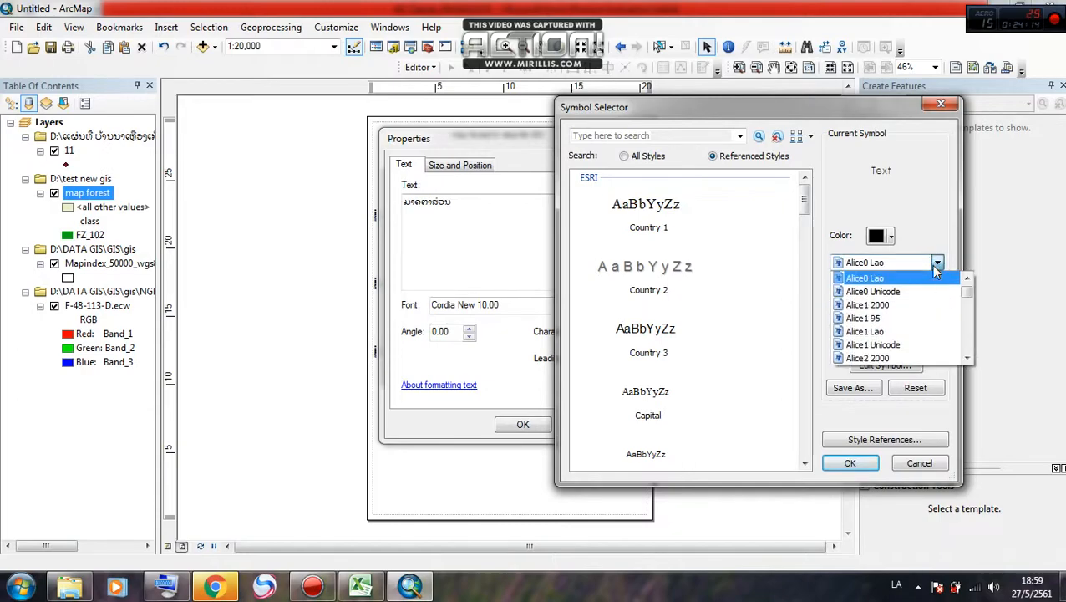
pyautogui.click(886, 287)
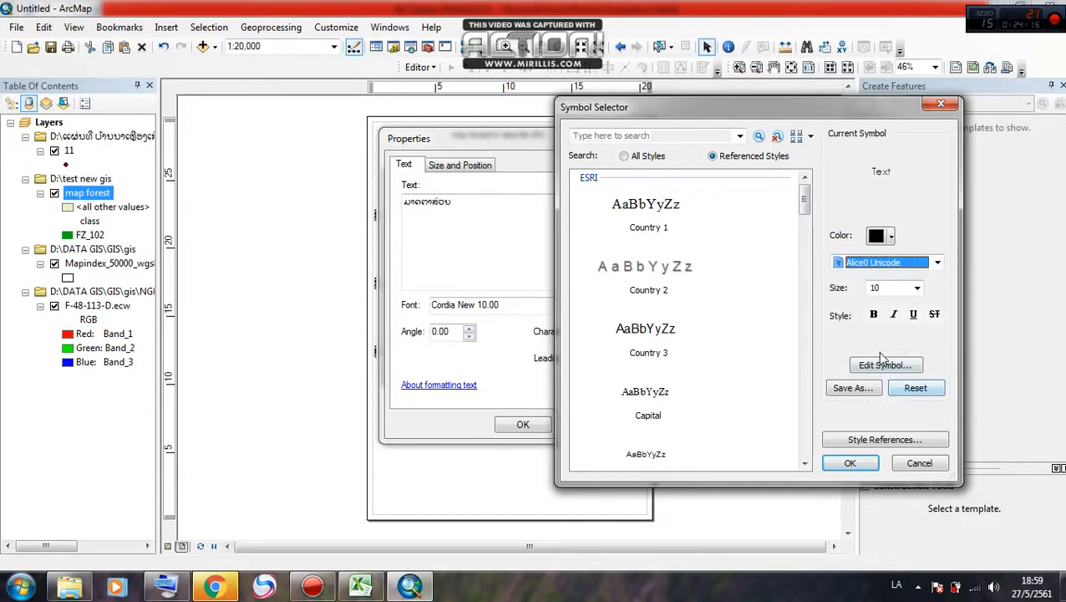
pyautogui.click(873, 314)
pyautogui.click(917, 288)
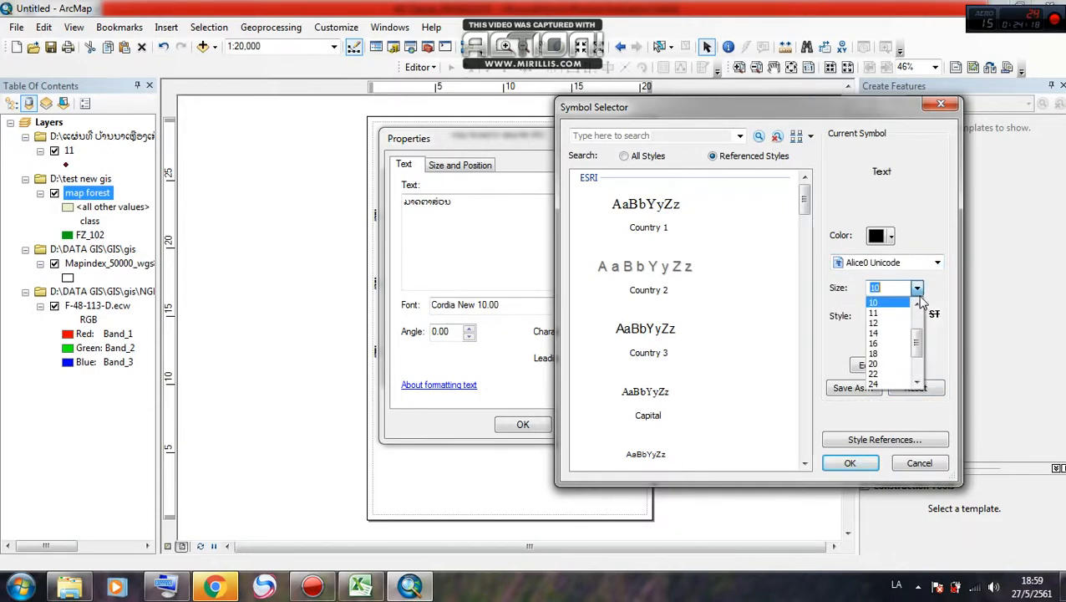
pyautogui.click(874, 332)
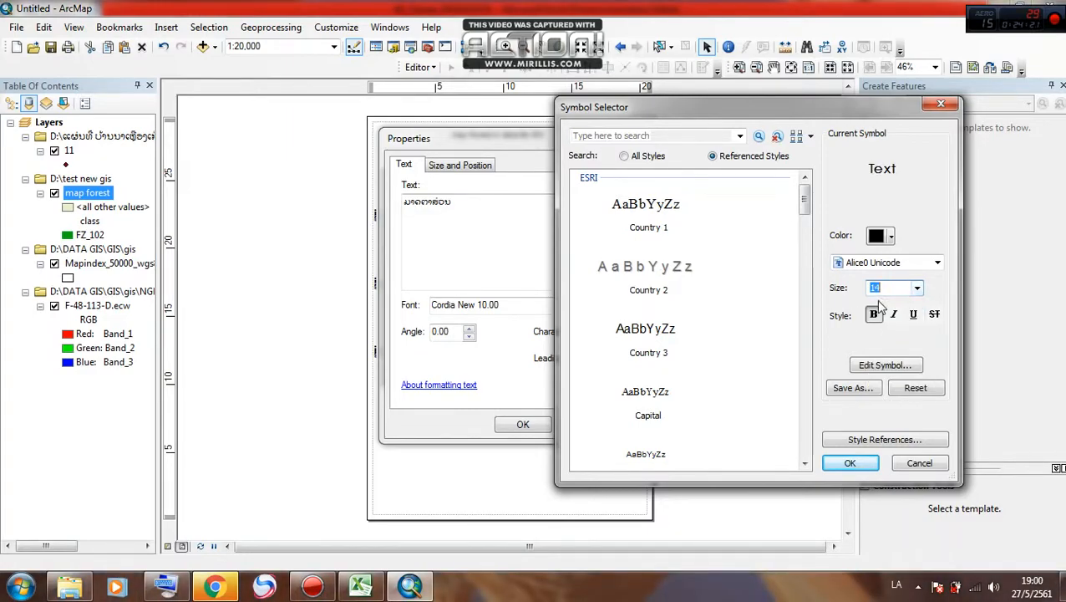
pyautogui.click(869, 462)
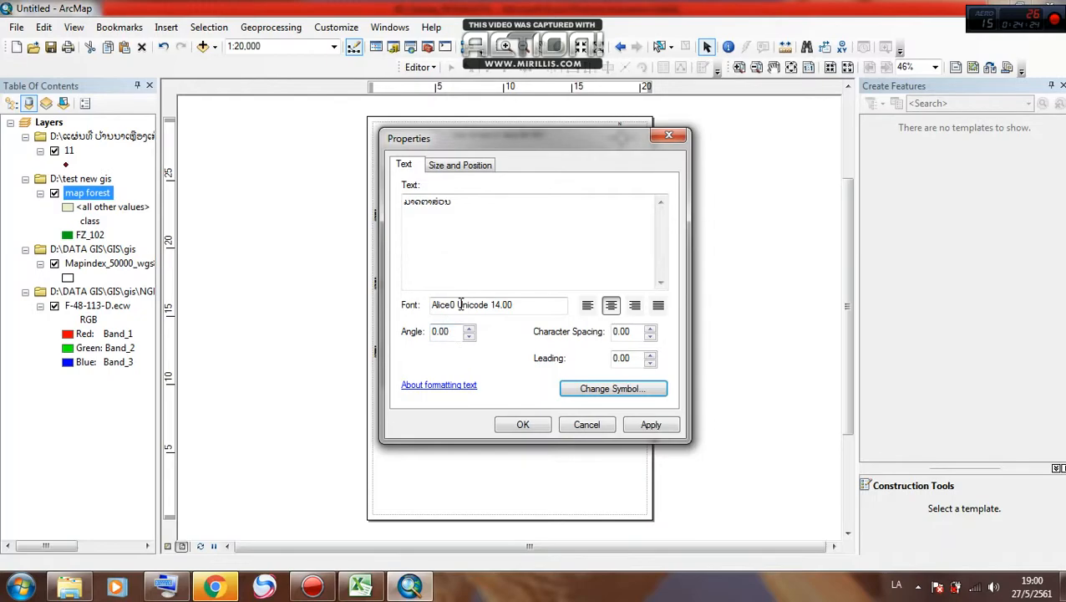
pyautogui.click(649, 426)
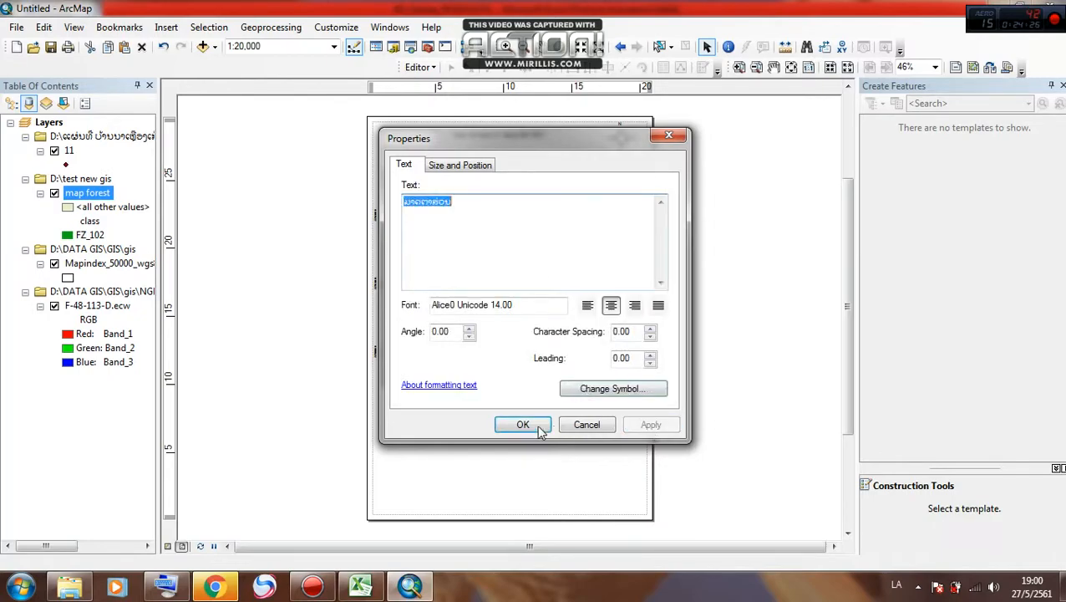
pyautogui.click(524, 424)
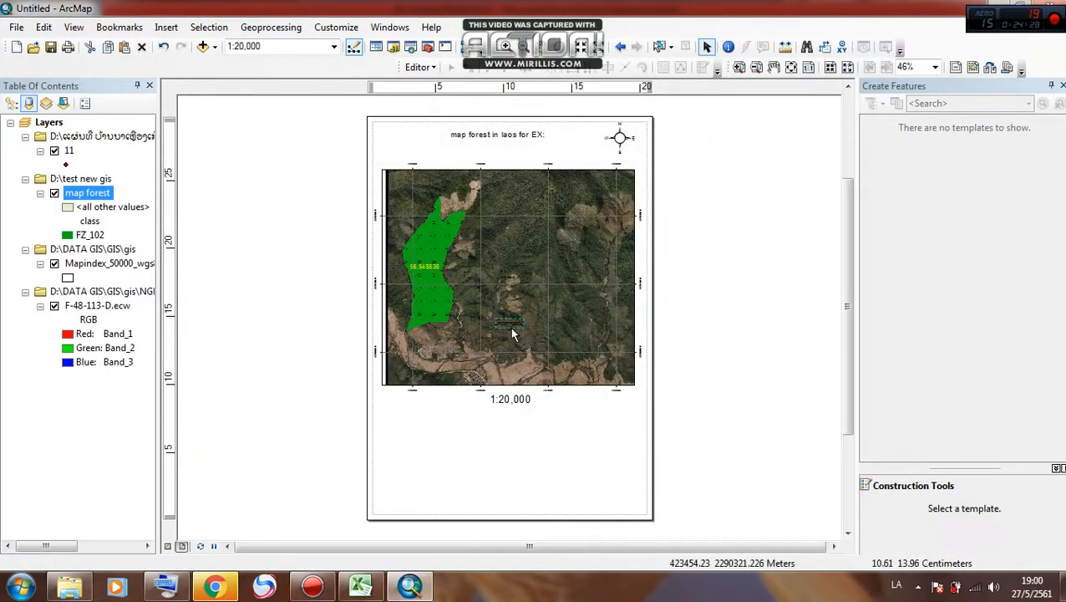
# - Place the Lao label directly before the 1:20,000 scale text and shift both slightly lower beneath the map frame
pyautogui.moveTo(514, 323); pyautogui.dragTo(477, 403)
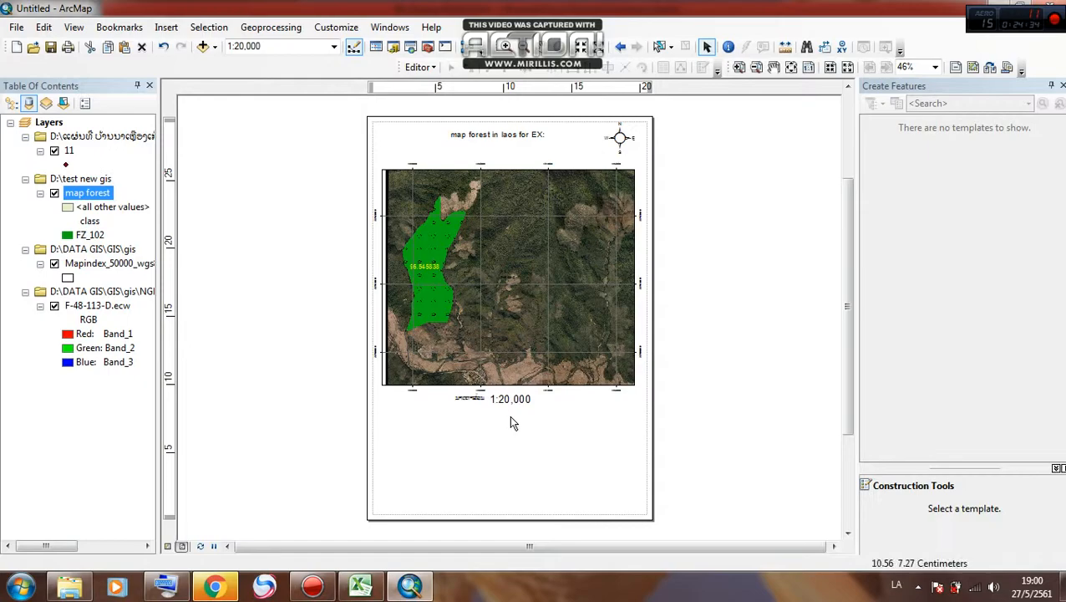
pyautogui.click(512, 404)
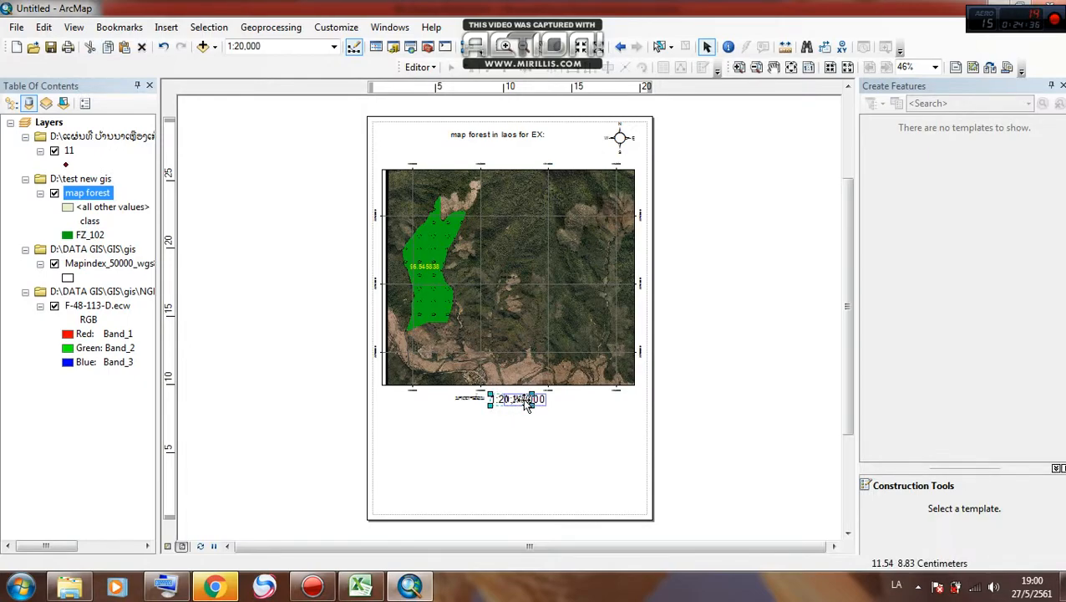
pyautogui.moveTo(502, 407); pyautogui.dragTo(517, 407)
pyautogui.click(474, 402)
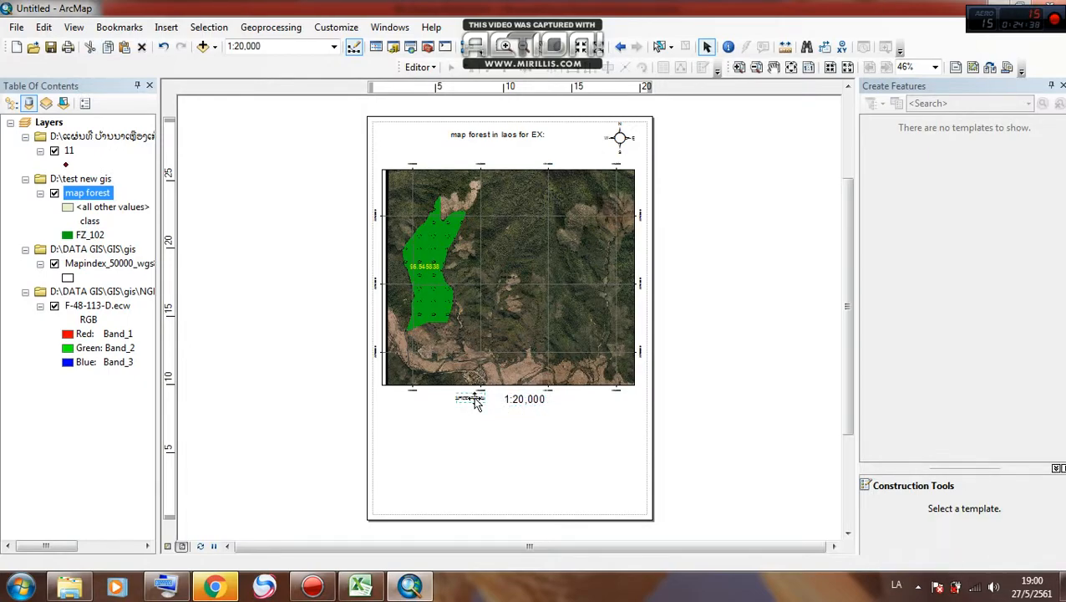
pyautogui.click(504, 443)
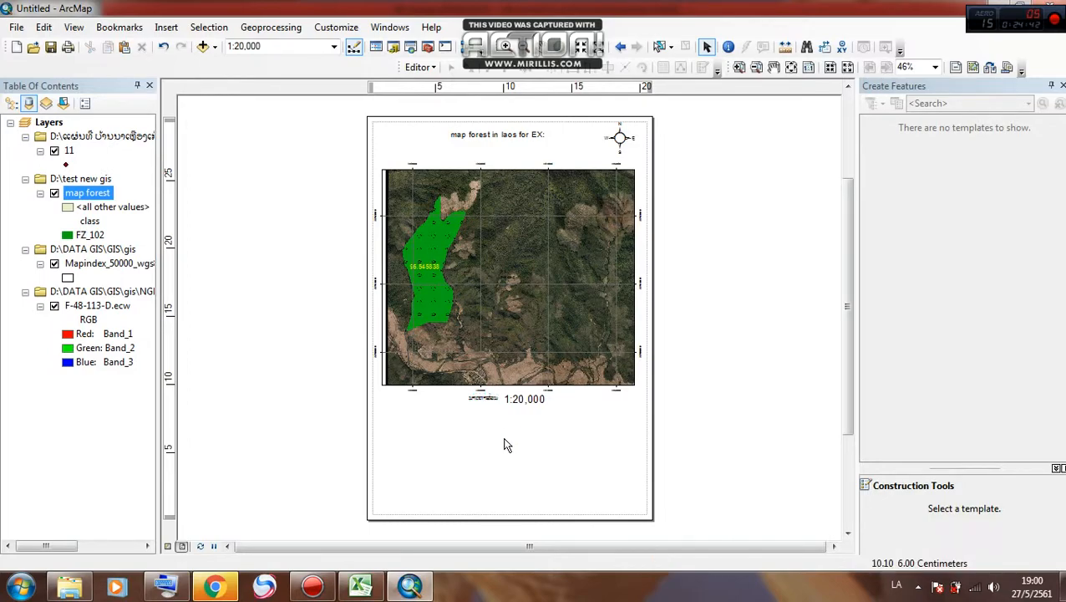
pyautogui.click(494, 402)
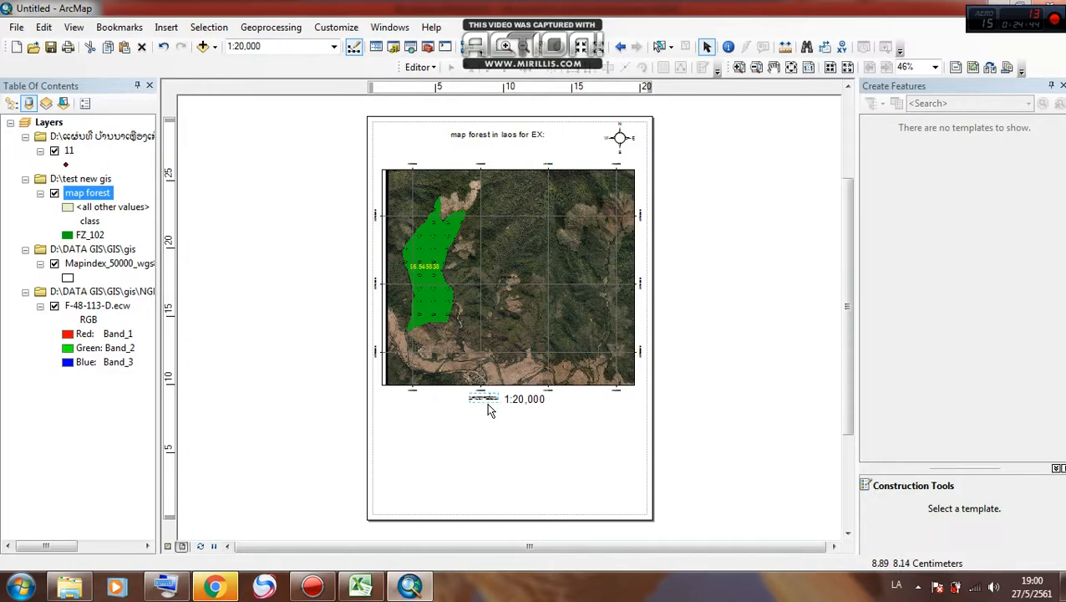
pyautogui.moveTo(488, 410); pyautogui.dragTo(523, 410)
pyautogui.click(263, 249)
# - Insert a Centimeters = Kilometers scale text, place it below the 1:20,000 text and resize it
pyautogui.click(166, 27)
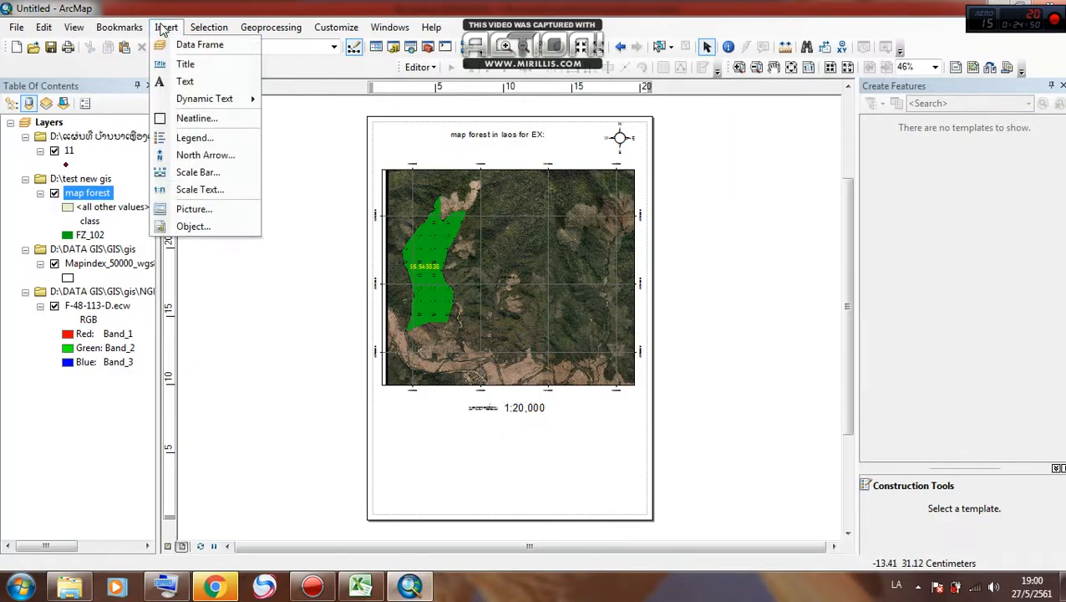
pyautogui.click(205, 190)
pyautogui.click(137, 105)
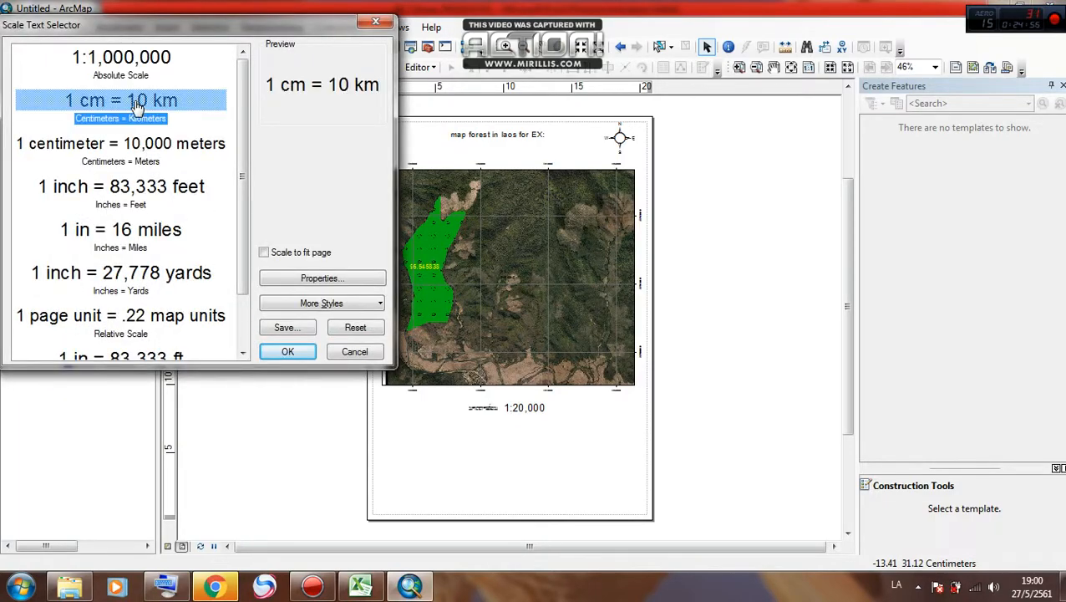
pyautogui.click(291, 351)
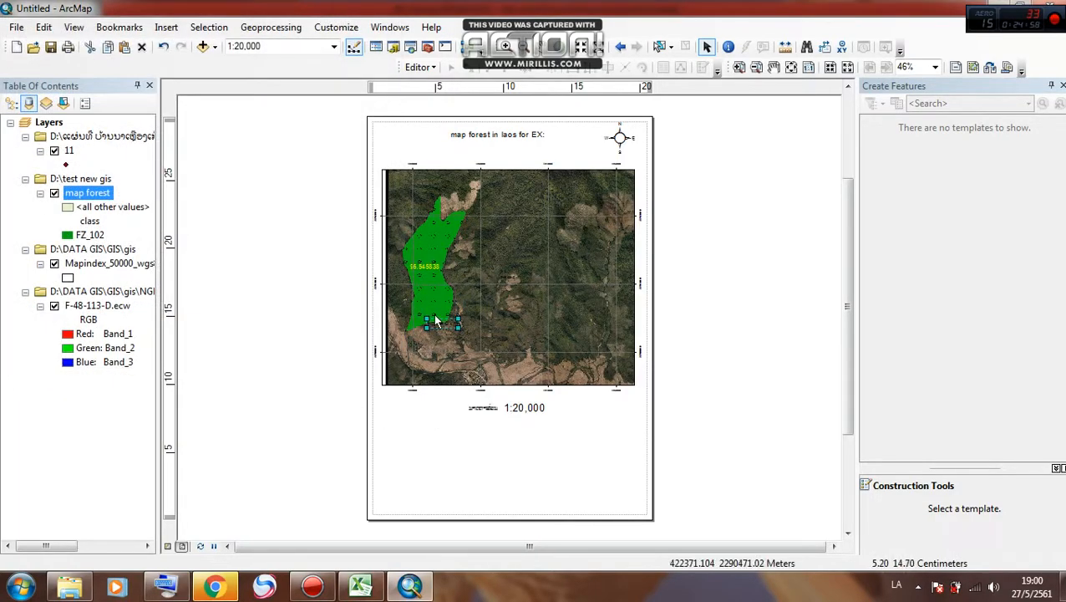
pyautogui.moveTo(441, 325); pyautogui.dragTo(510, 431)
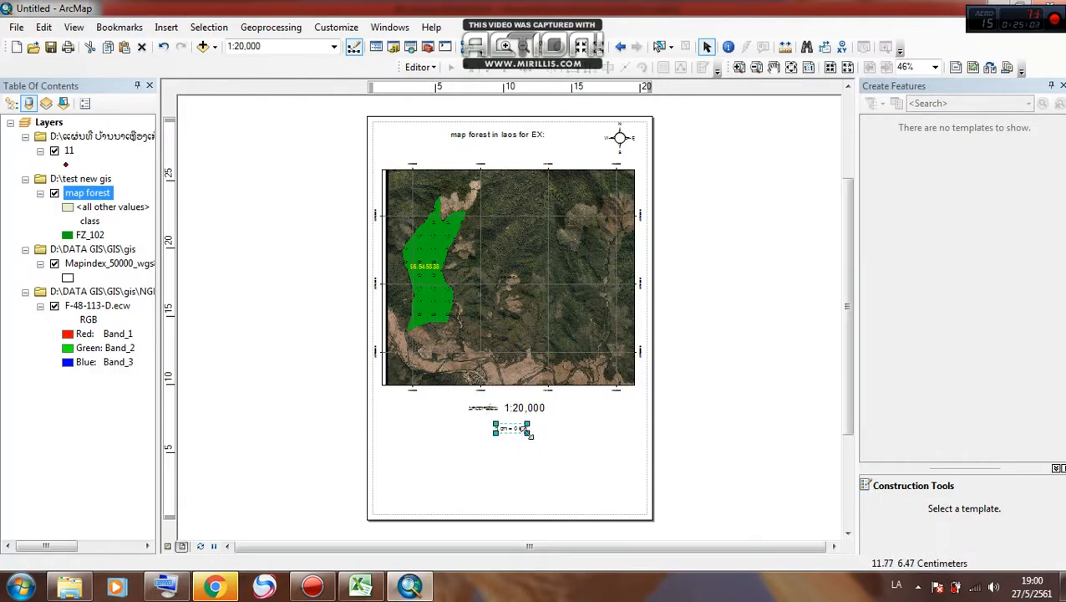
pyautogui.moveTo(529, 435); pyautogui.dragTo(582, 435)
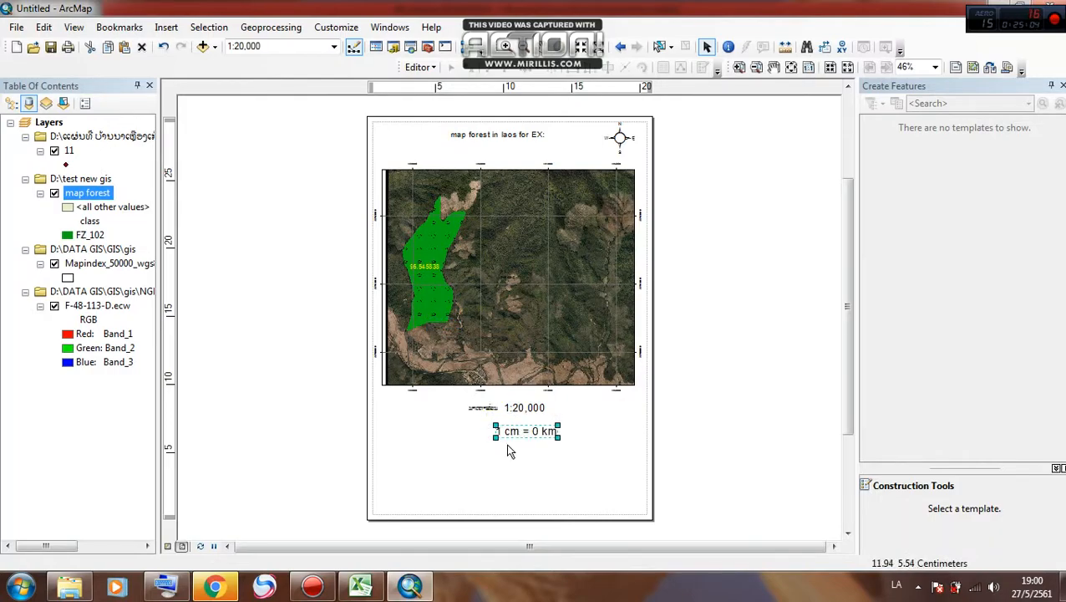
pyautogui.moveTo(496, 436); pyautogui.dragTo(564, 435)
pyautogui.click(571, 443)
# - Choose Alternating Scale Bar 1 as the style for a new scale bar
pyautogui.click(166, 26)
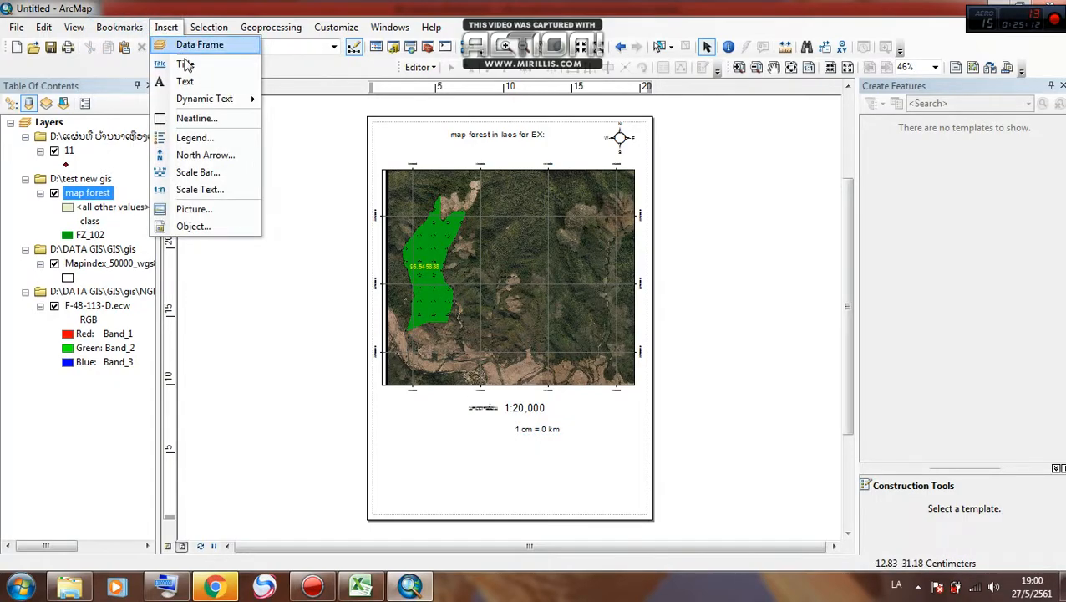
pyautogui.click(205, 172)
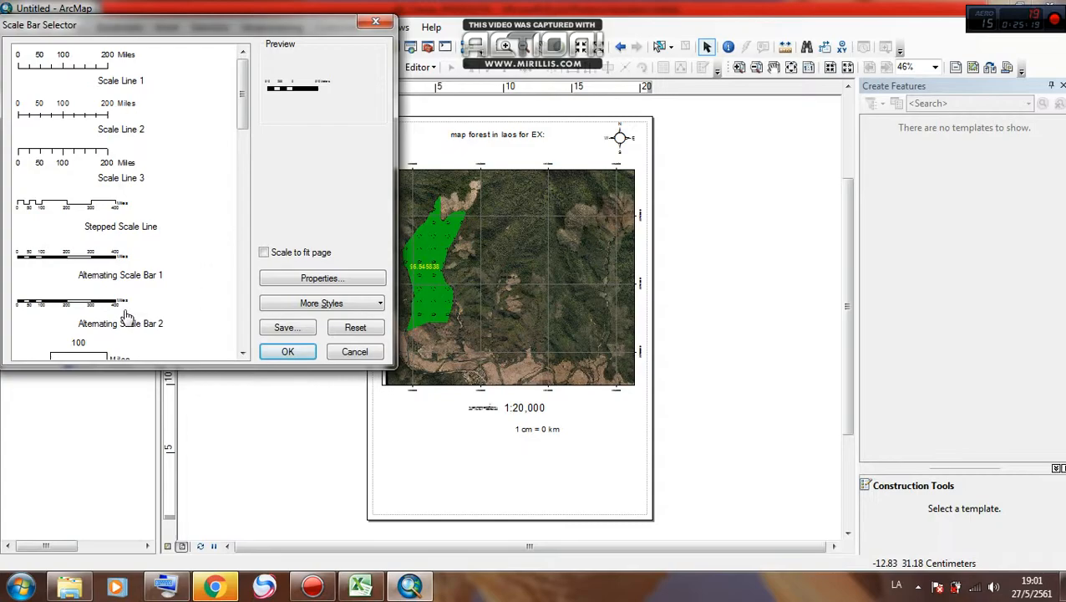
pyautogui.click(104, 289)
pyautogui.click(87, 258)
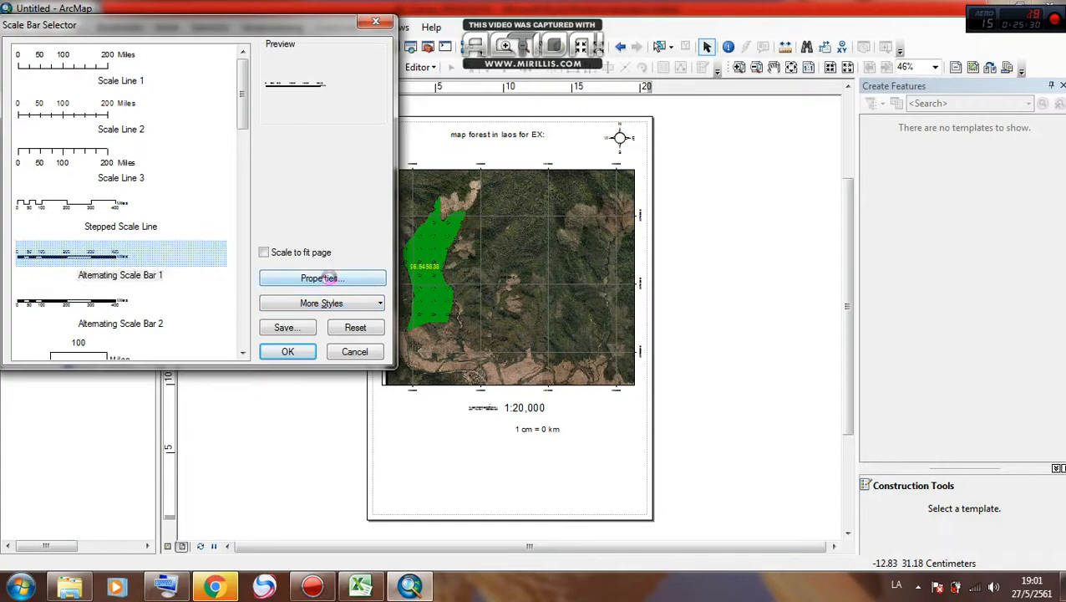
# - Set the scale bar's division units to Meters, keeping the label position after bar
pyautogui.click(331, 279)
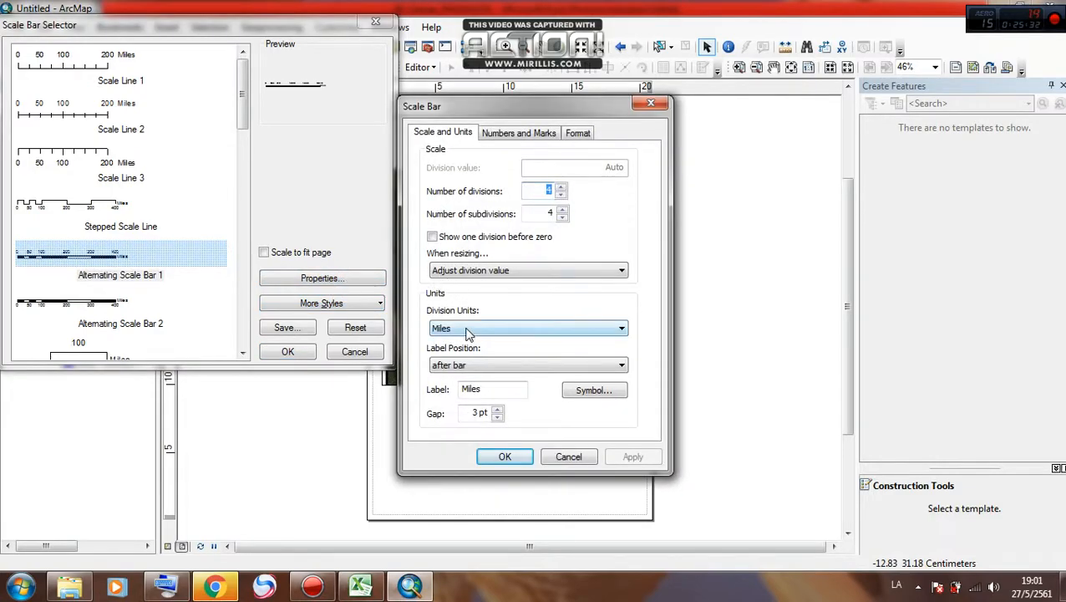
pyautogui.click(468, 328)
pyautogui.click(490, 404)
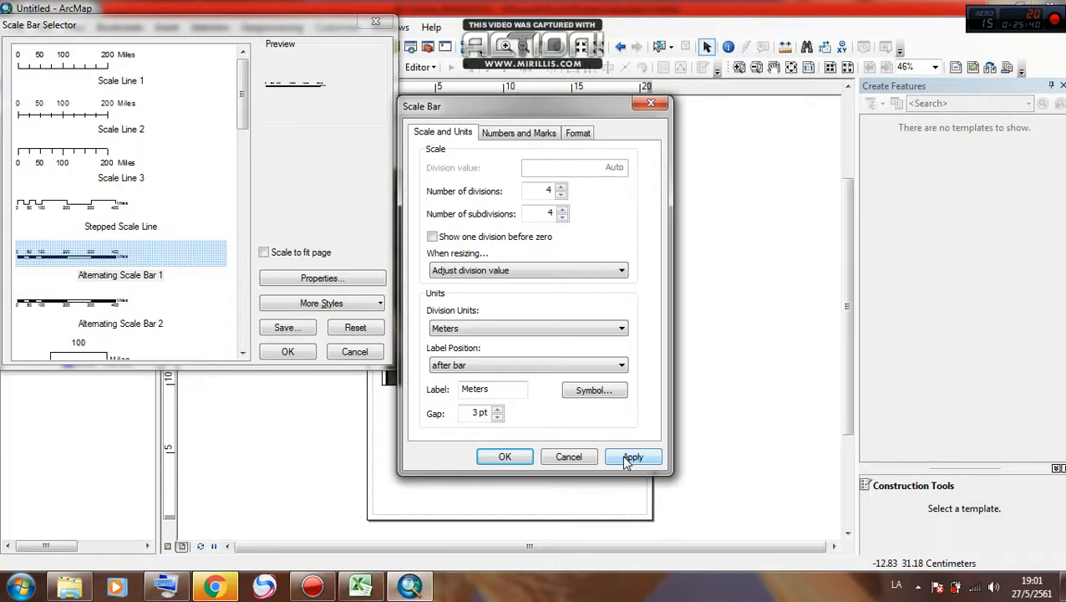
pyautogui.click(619, 366)
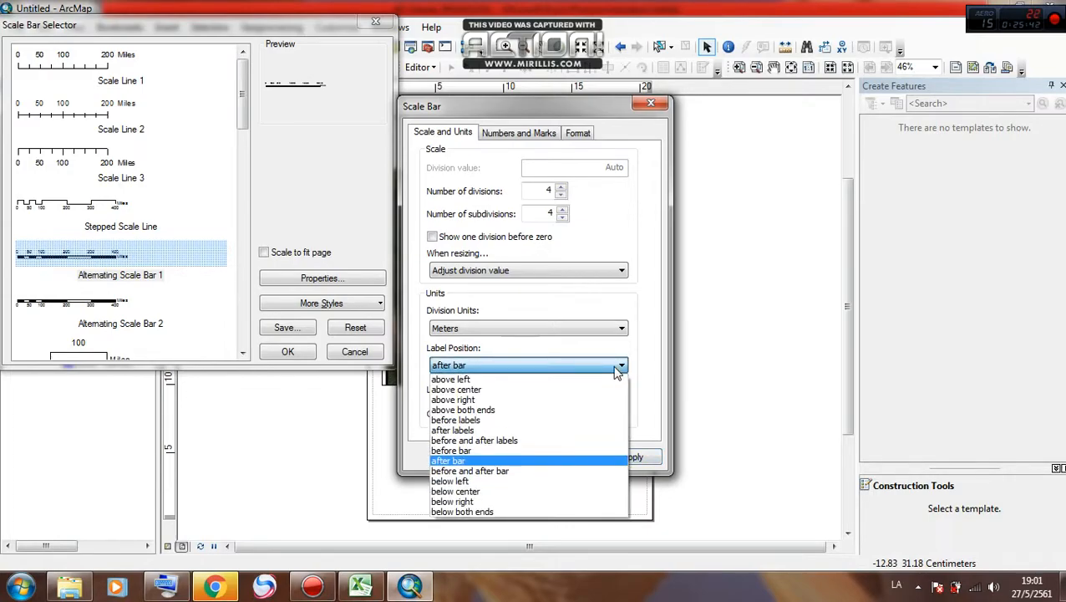
pyautogui.click(621, 368)
pyautogui.click(614, 457)
pyautogui.click(504, 456)
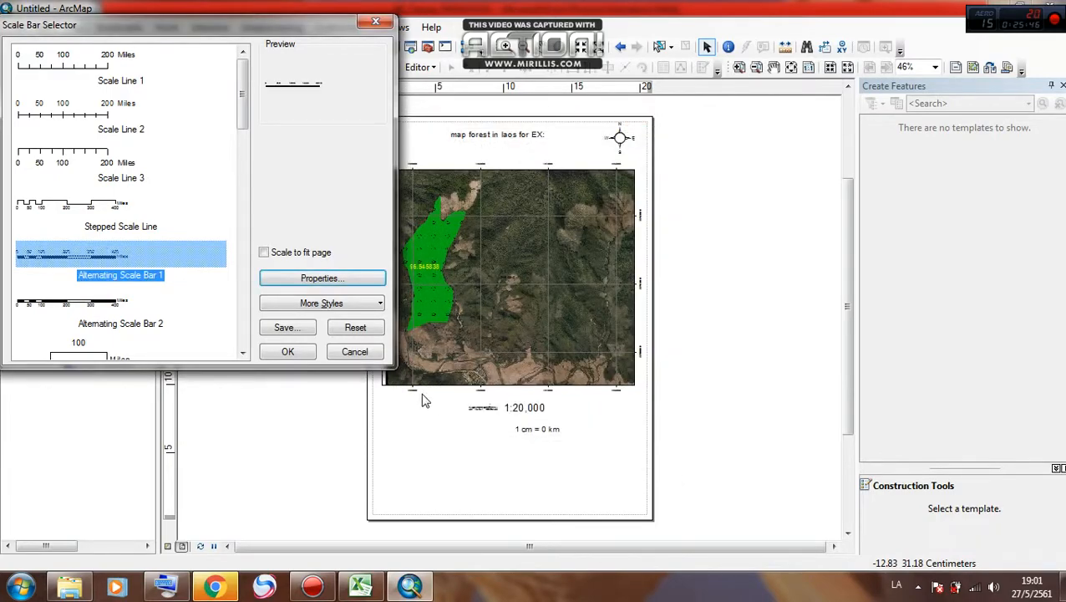
# - Insert the scale bar, place it near the lower edge of the page below the scale text and widen it
pyautogui.click(302, 352)
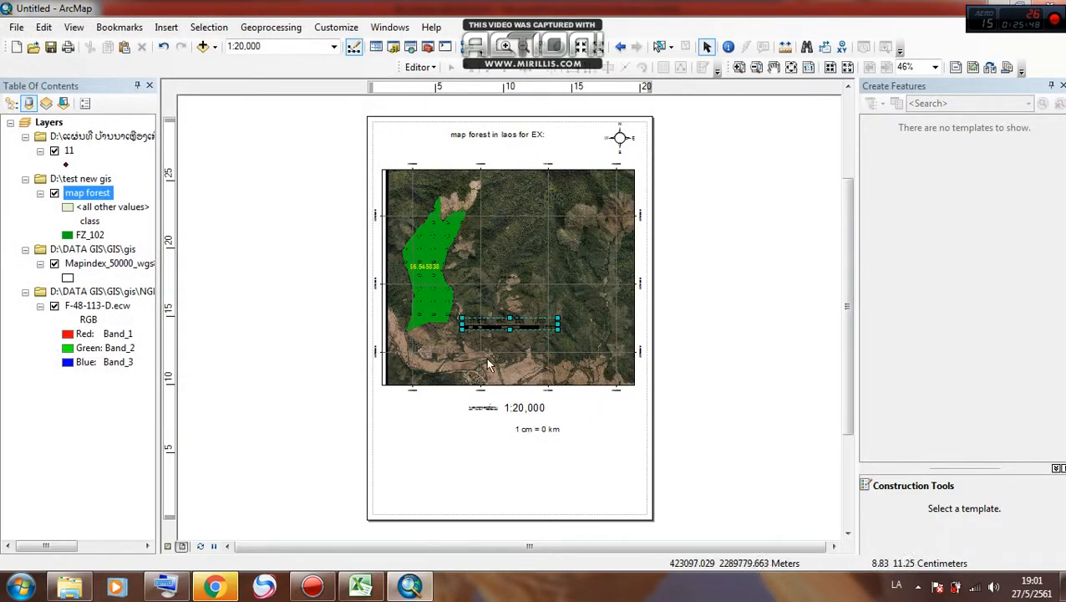
pyautogui.moveTo(497, 337); pyautogui.dragTo(504, 476)
pyautogui.moveTo(571, 473); pyautogui.dragTo(610, 473)
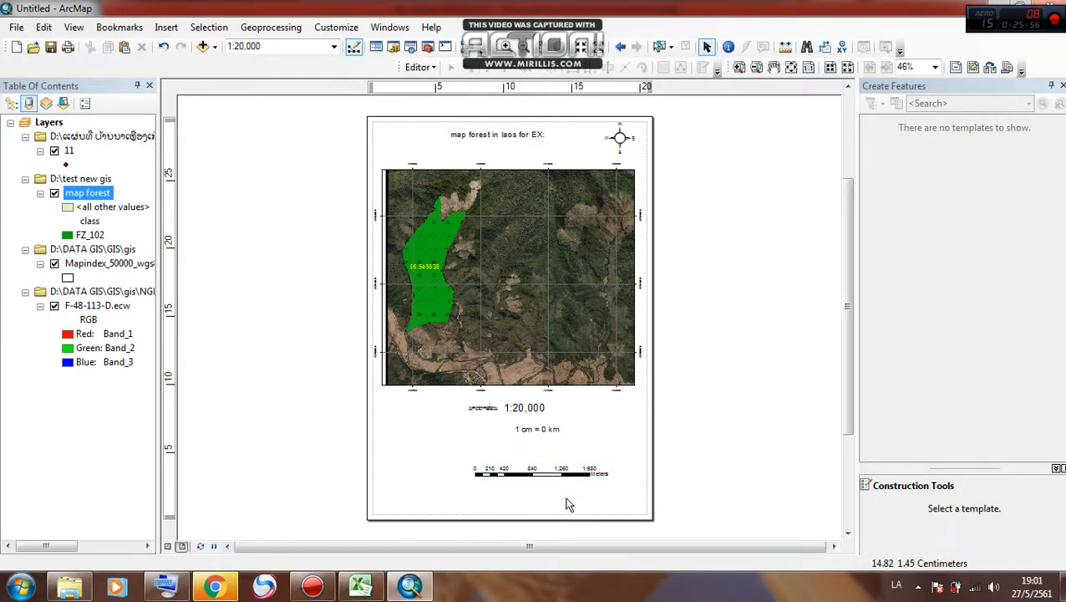
# - Delete the centimeters-to-kilometers scale text from the page
pyautogui.click(542, 426)
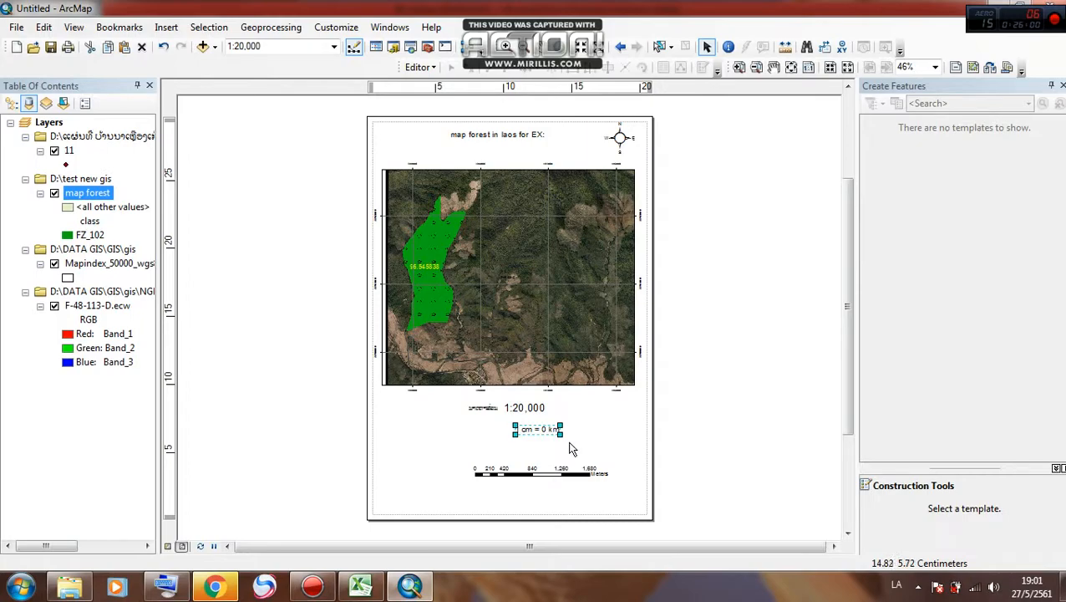
pyautogui.press('Delete')
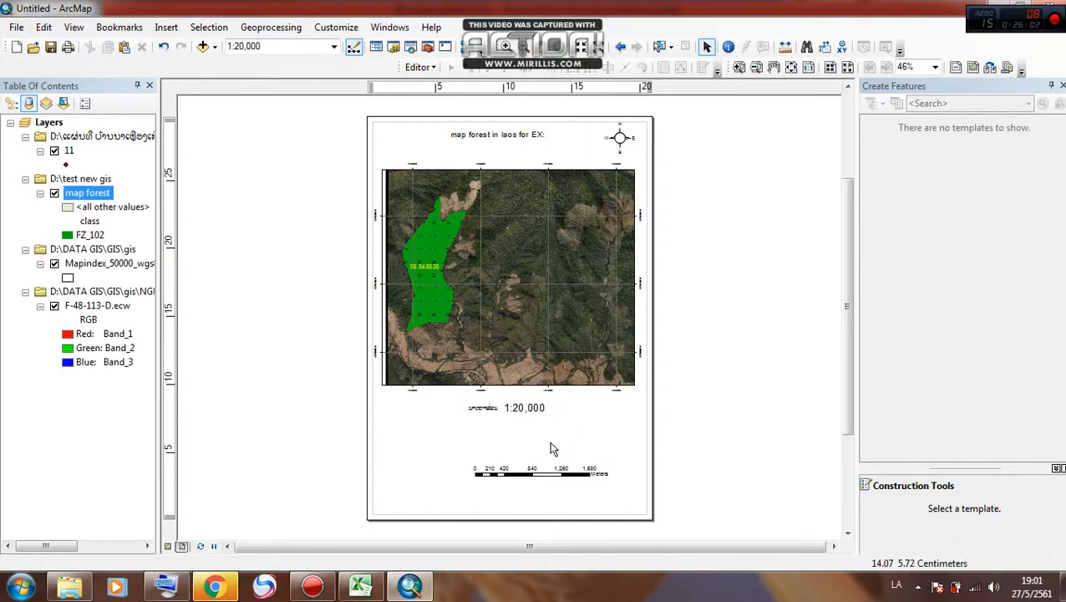
pyautogui.click(167, 27)
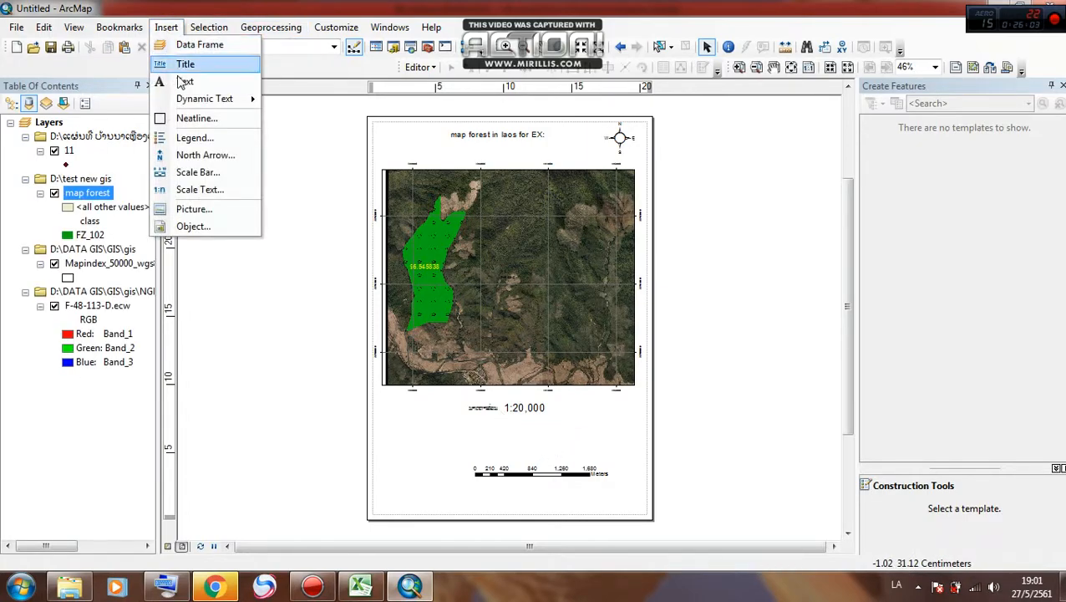
pyautogui.click(204, 174)
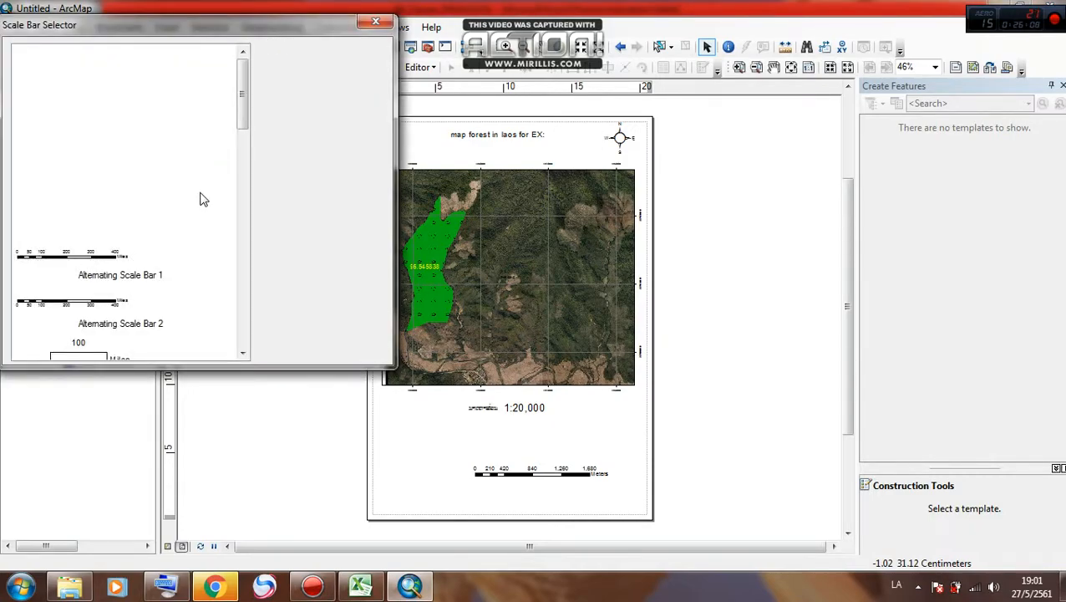
pyautogui.press('Escape')
# - Insert a scale text in the Centimeters = Meters style onto the page
pyautogui.click(164, 27)
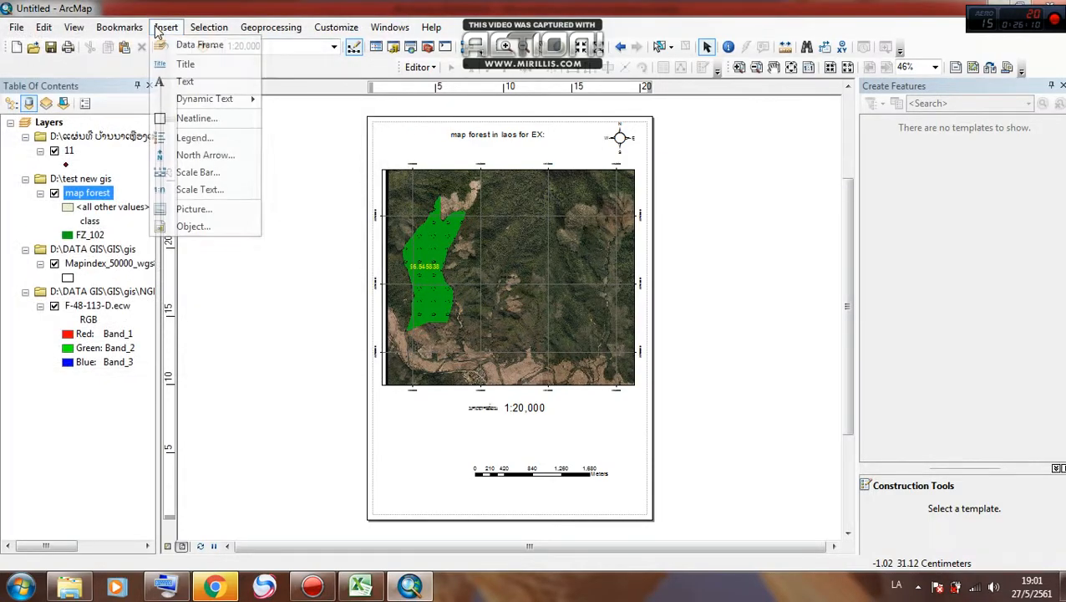
pyautogui.click(199, 189)
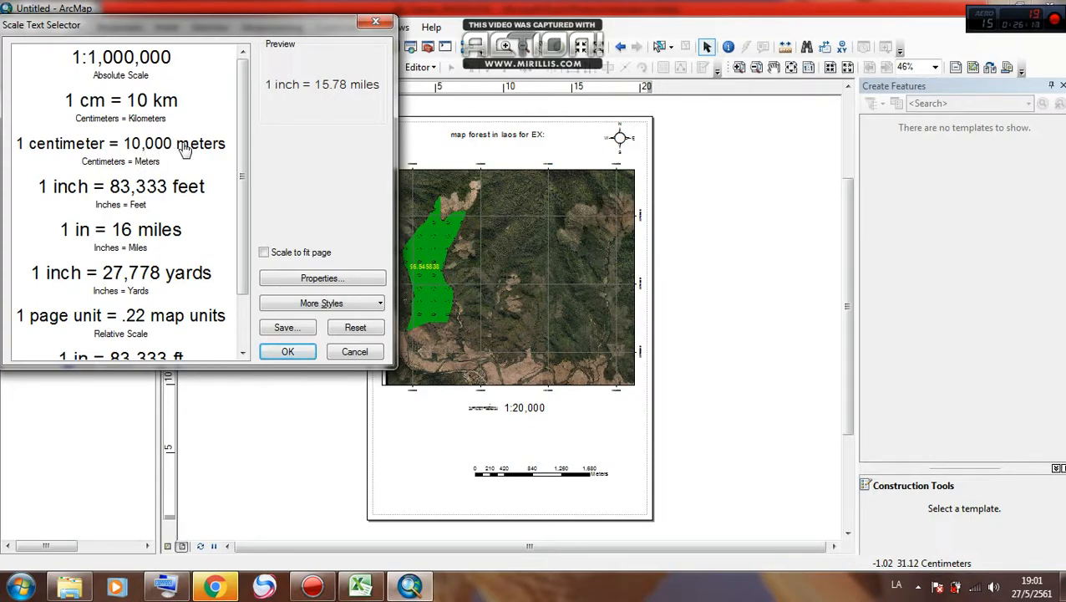
pyautogui.click(184, 149)
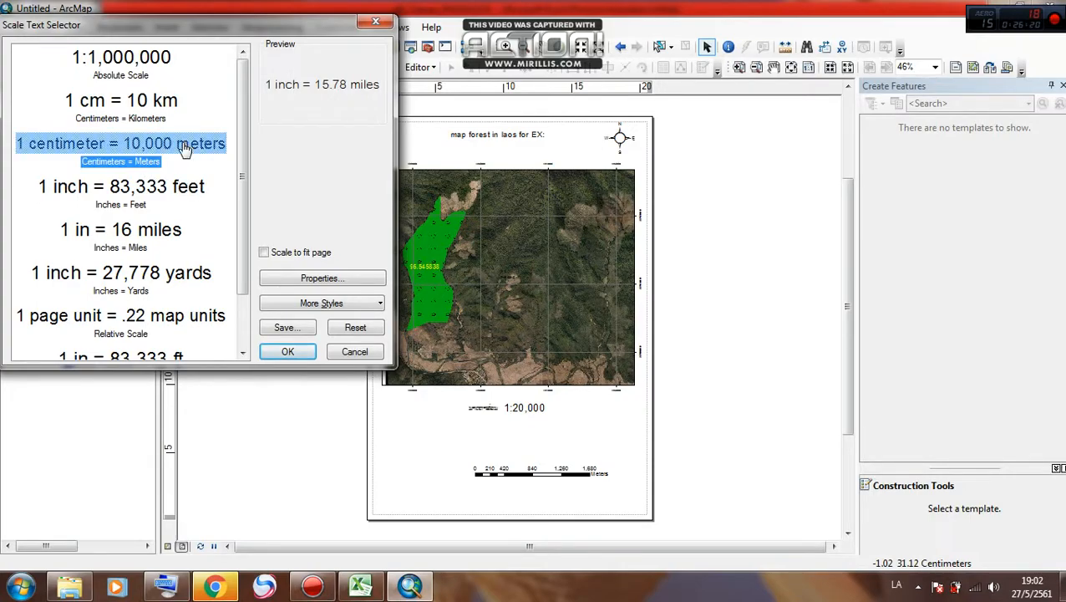
pyautogui.click(288, 352)
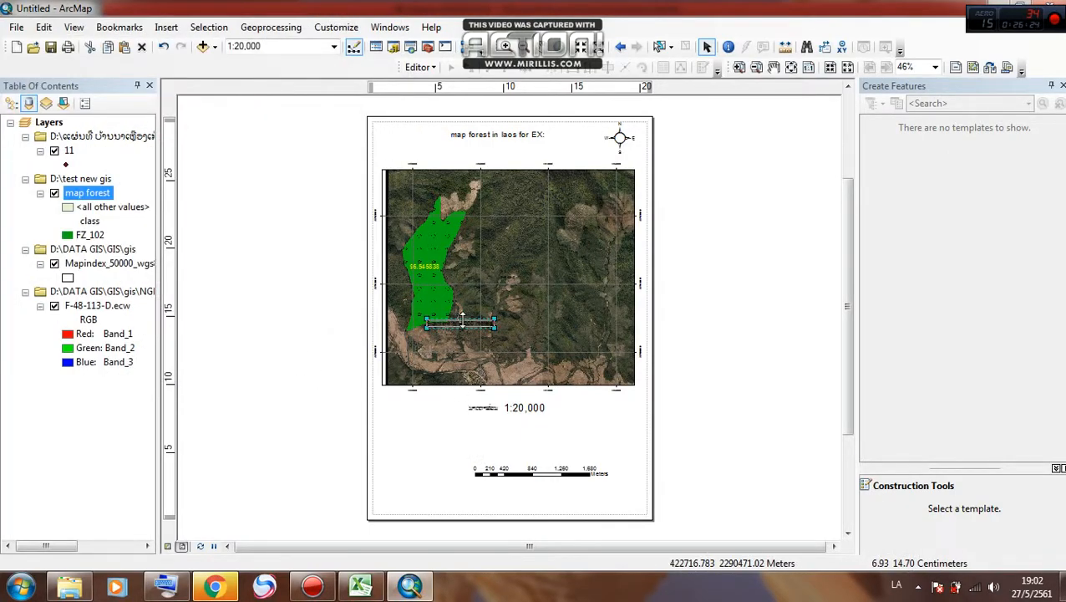
# - Move the centimeters-to-meters scale text directly below the 1:20,000 scale text and enlarge it
pyautogui.moveTo(461, 324); pyautogui.dragTo(516, 435)
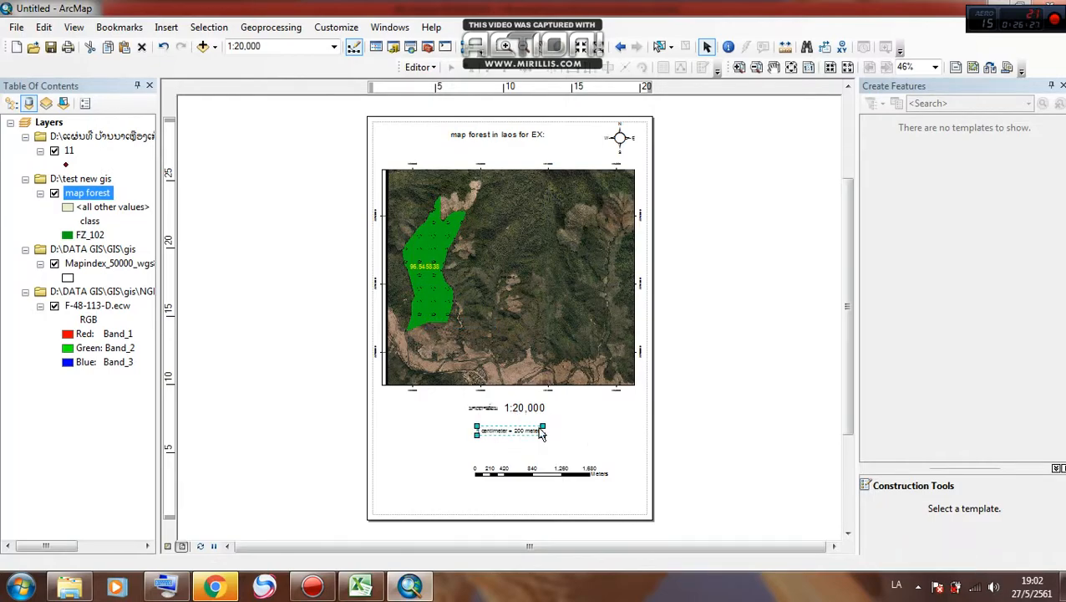
pyautogui.moveTo(543, 425); pyautogui.dragTo(574, 400)
pyautogui.click(555, 446)
pyautogui.click(512, 430)
pyautogui.moveTo(509, 431); pyautogui.dragTo(506, 431)
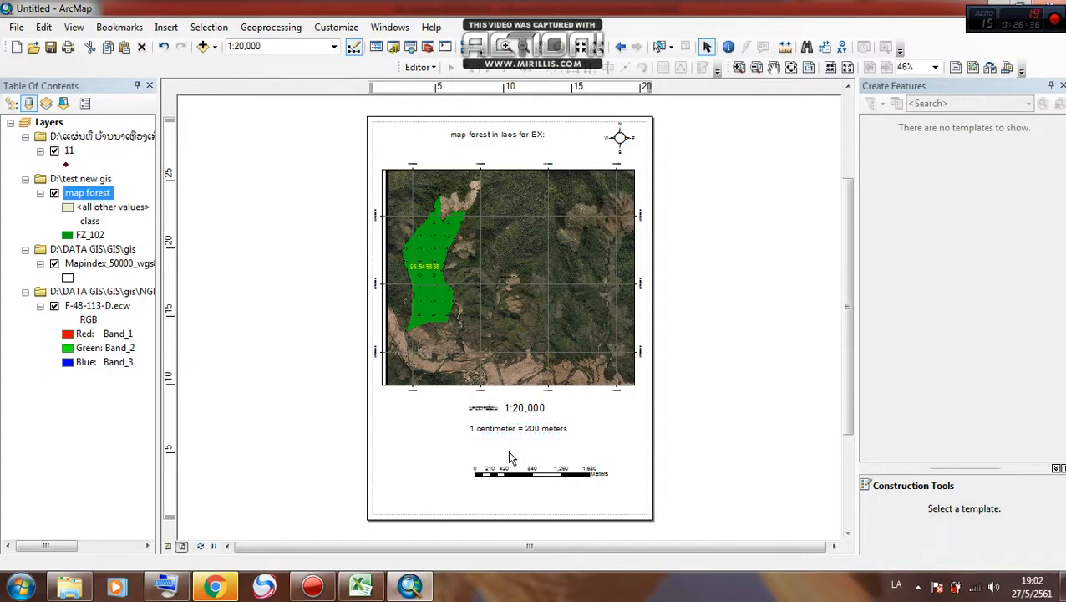
pyautogui.click(194, 122)
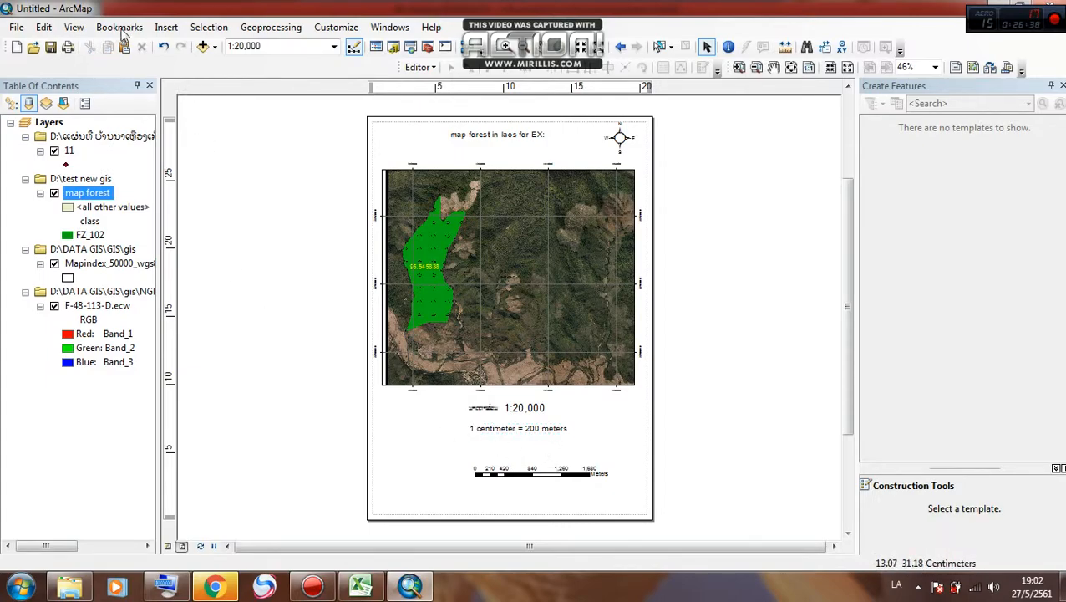
# - Start a legend containing only the map forest layer, removing 11, Mapindex_50000_wgs84 and F-48-113-D.ecw from its items
pyautogui.click(167, 26)
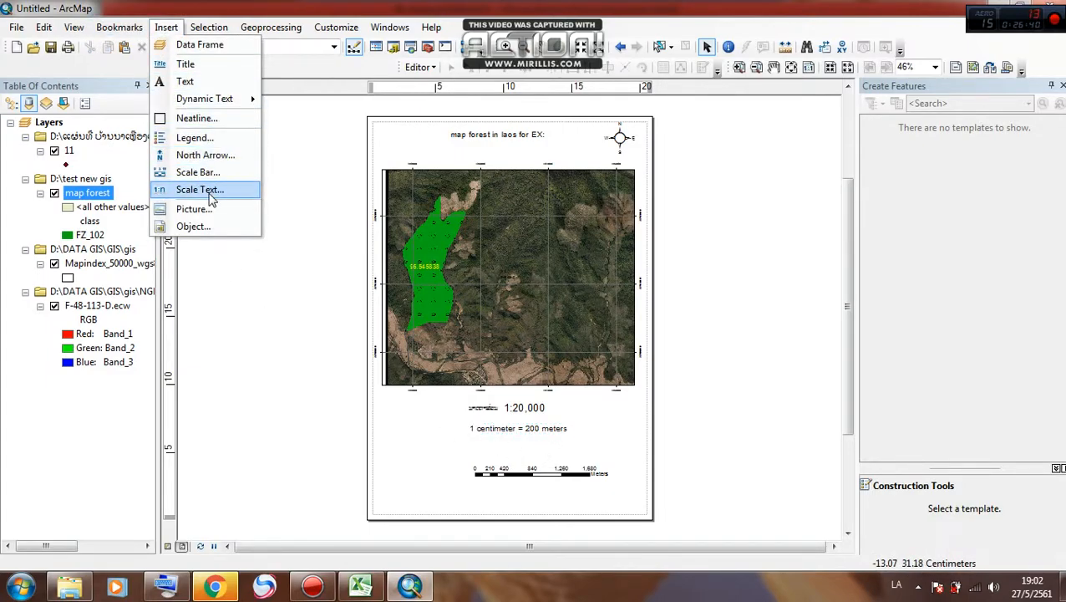
pyautogui.click(195, 135)
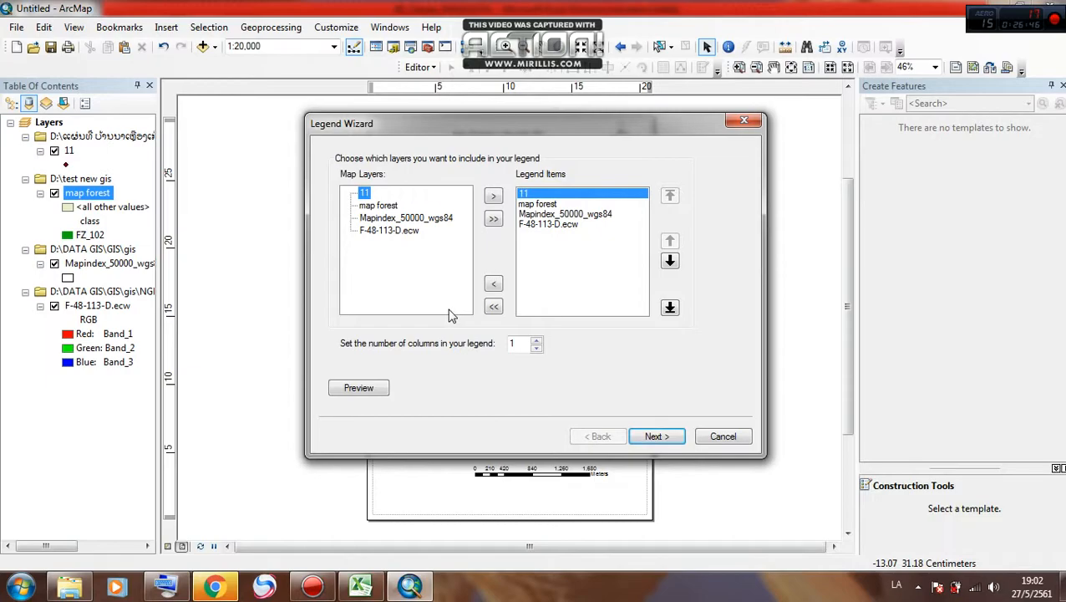
pyautogui.click(406, 231)
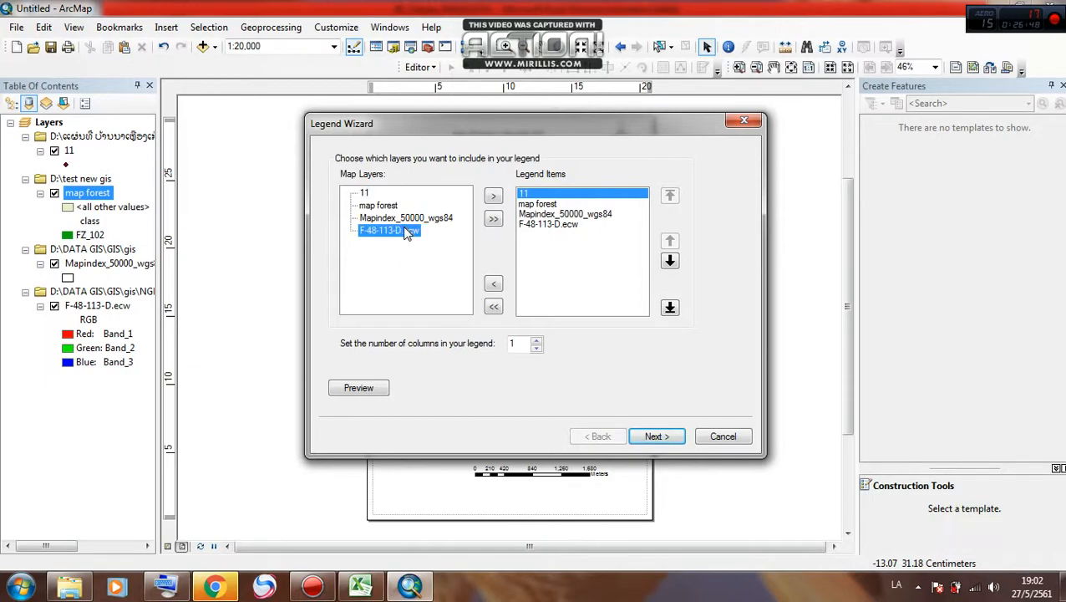
pyautogui.click(494, 284)
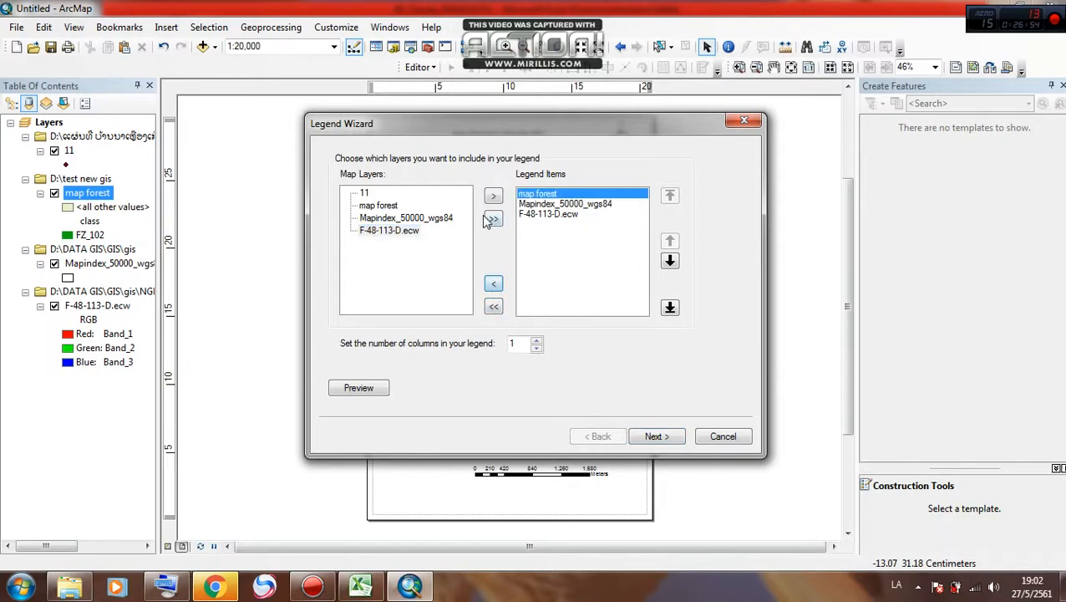
pyautogui.click(537, 216)
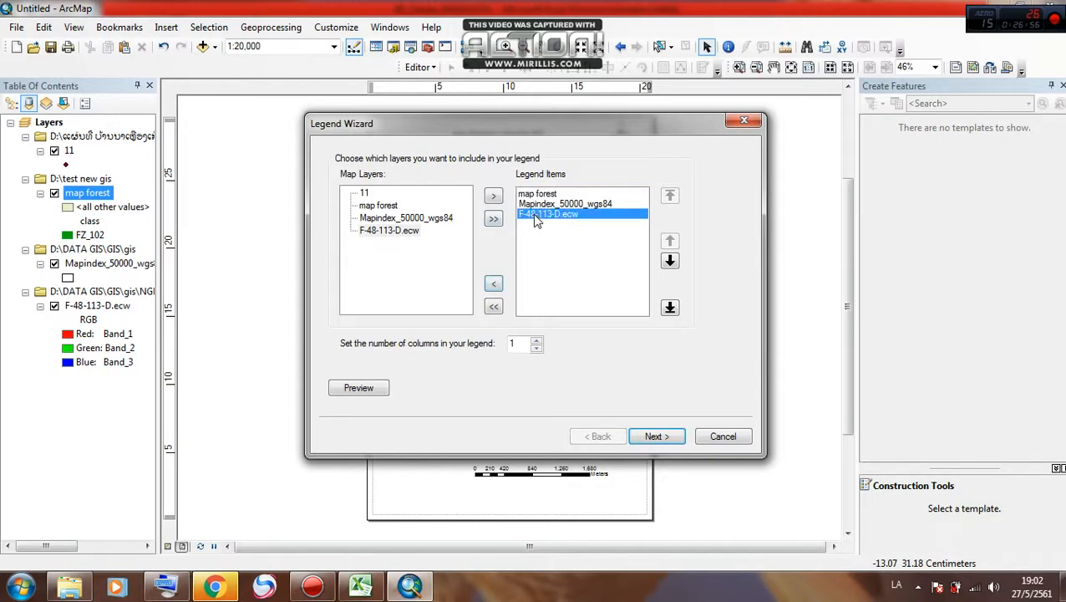
pyautogui.click(536, 208)
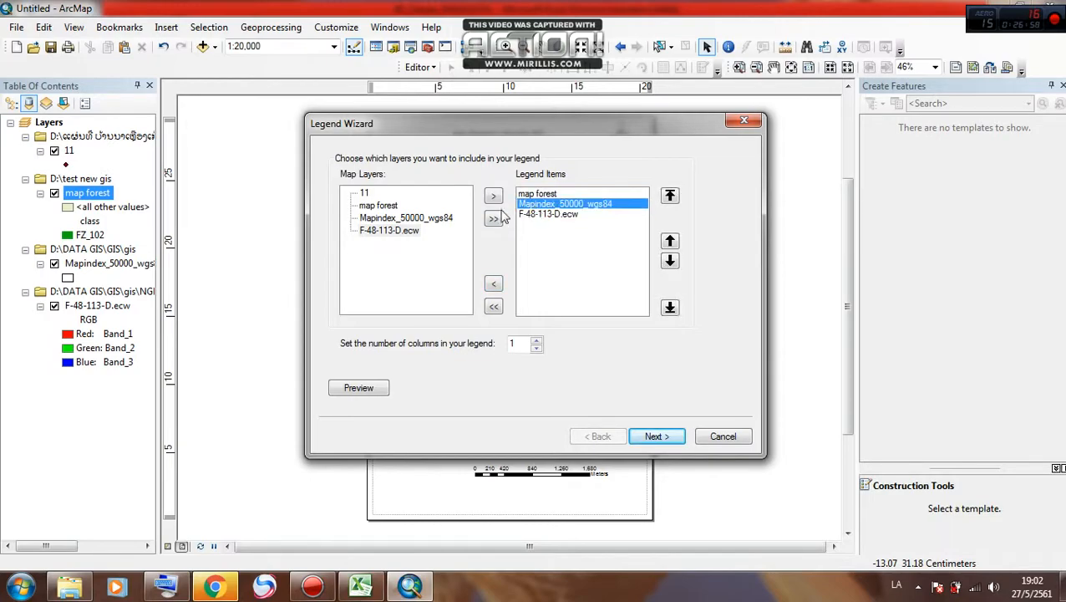
pyautogui.click(497, 283)
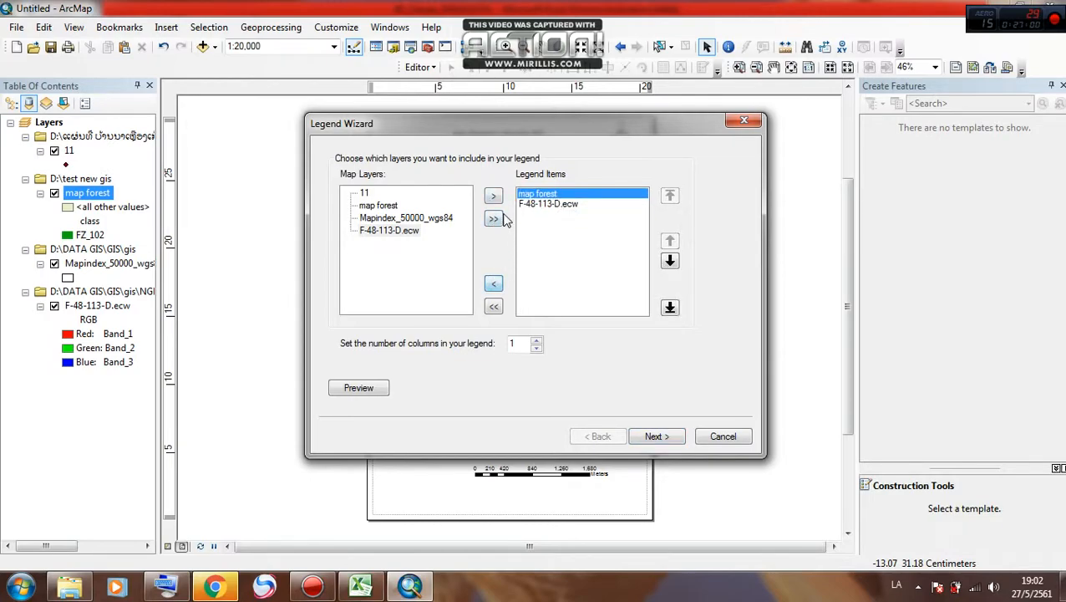
pyautogui.click(533, 207)
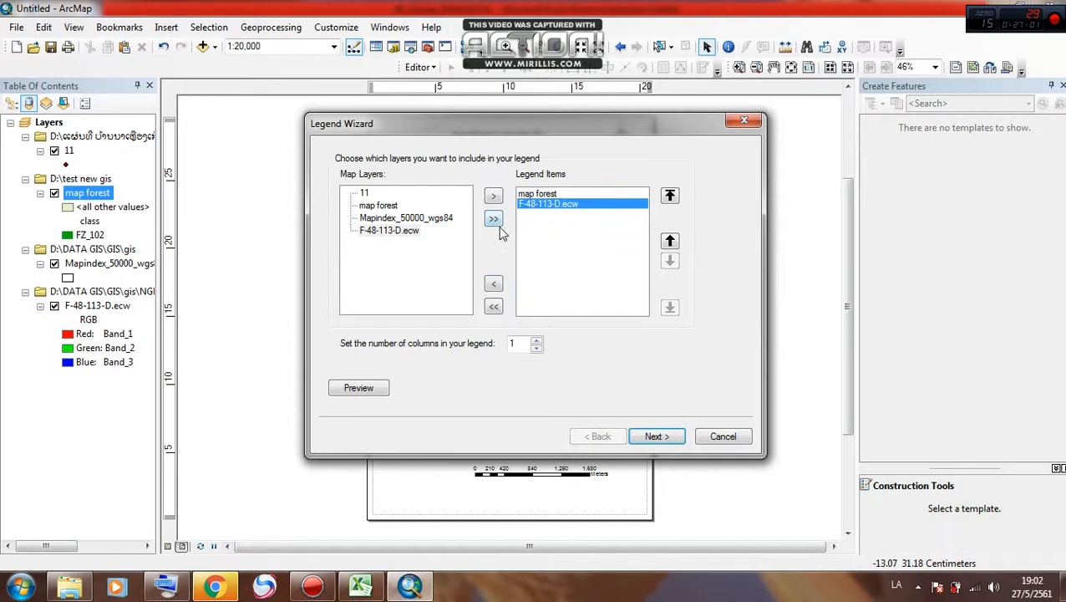
pyautogui.click(495, 284)
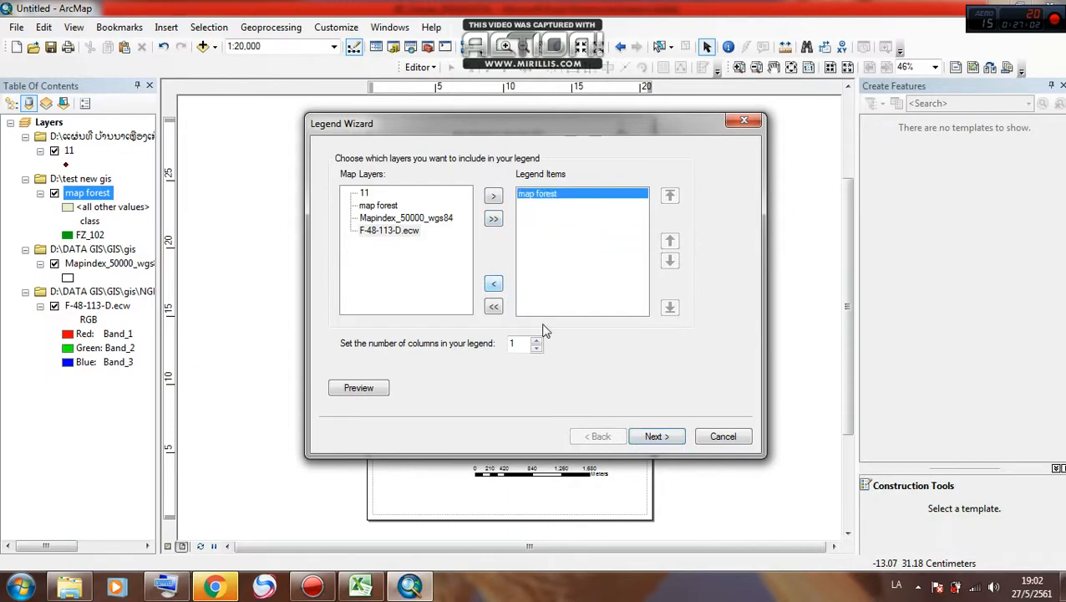
pyautogui.click(657, 437)
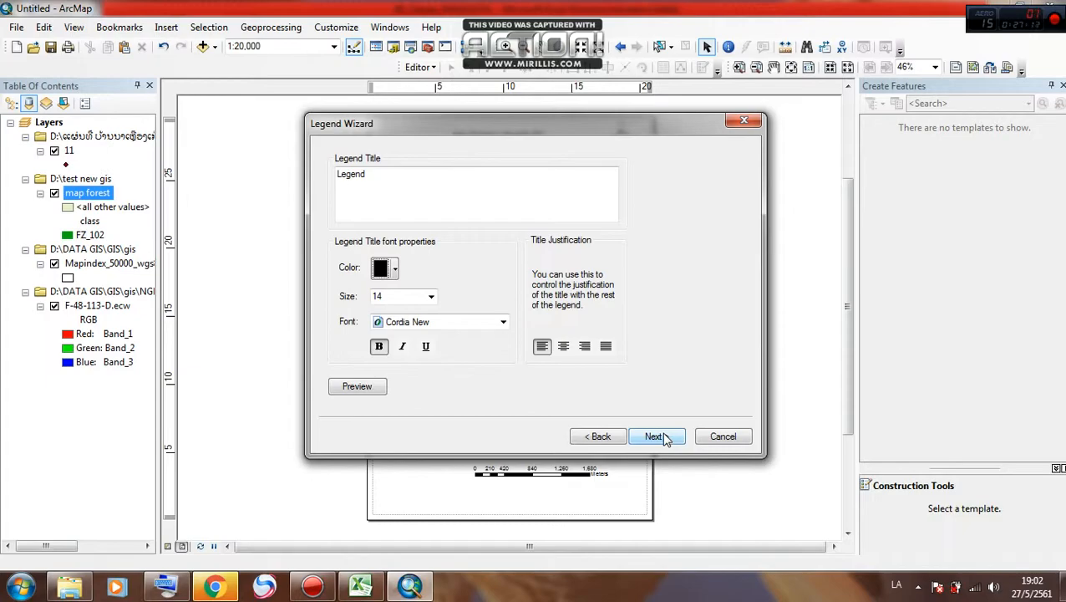
# - Keep the title Legend and give the legend frame a 4.0 Point border, Sepia background and Sand drop shadow
pyautogui.click(655, 437)
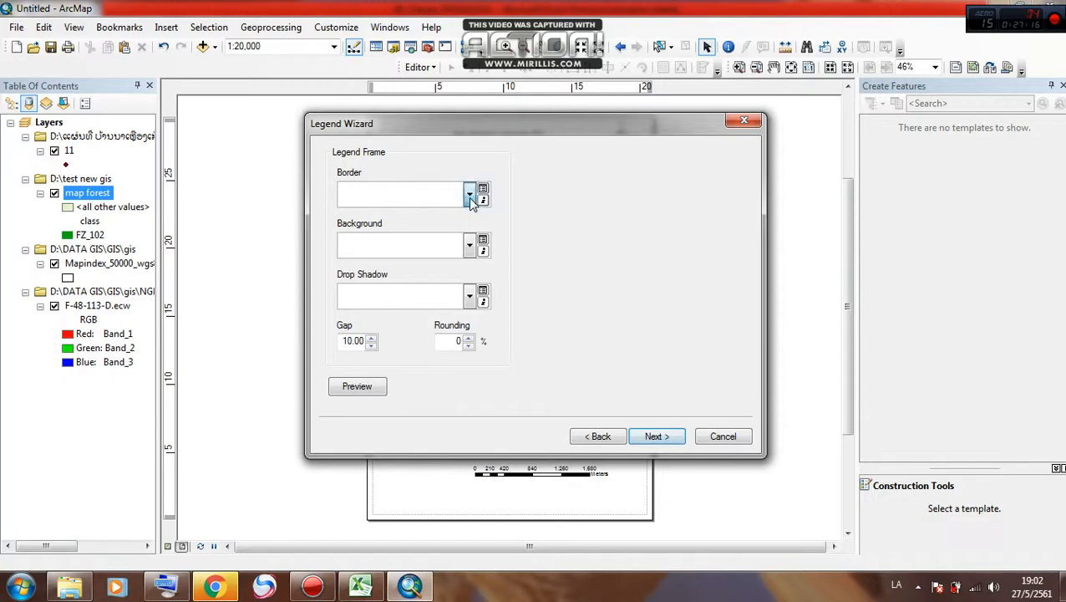
pyautogui.click(470, 196)
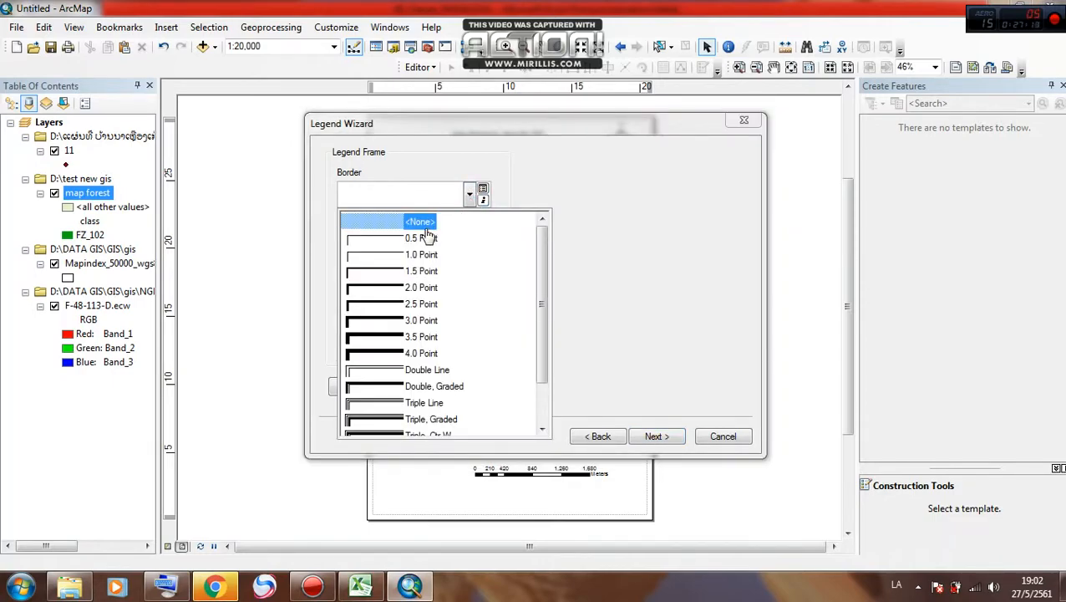
pyautogui.click(426, 354)
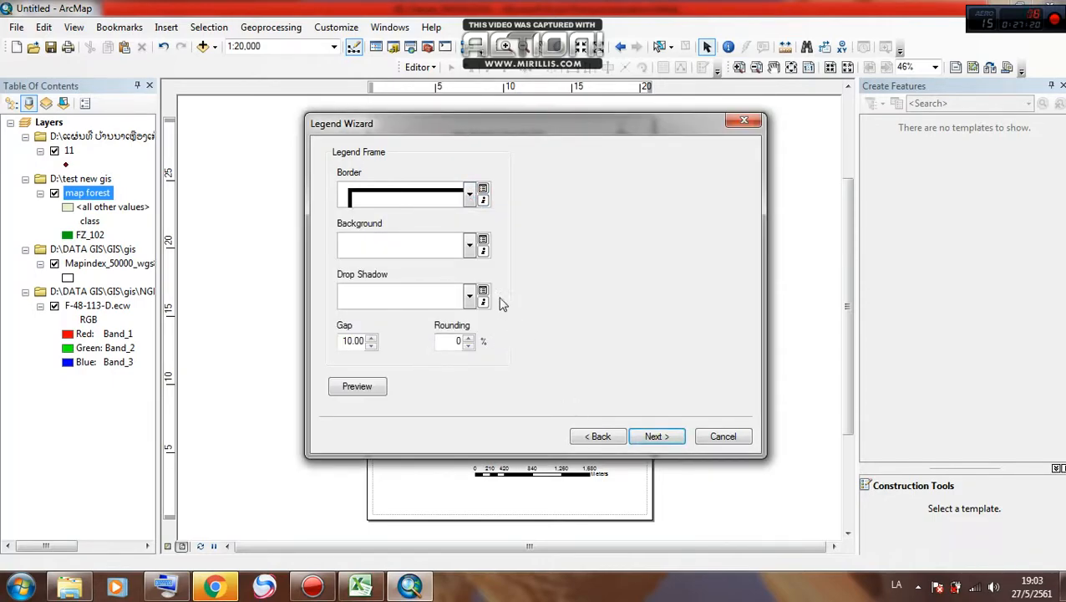
pyautogui.click(470, 245)
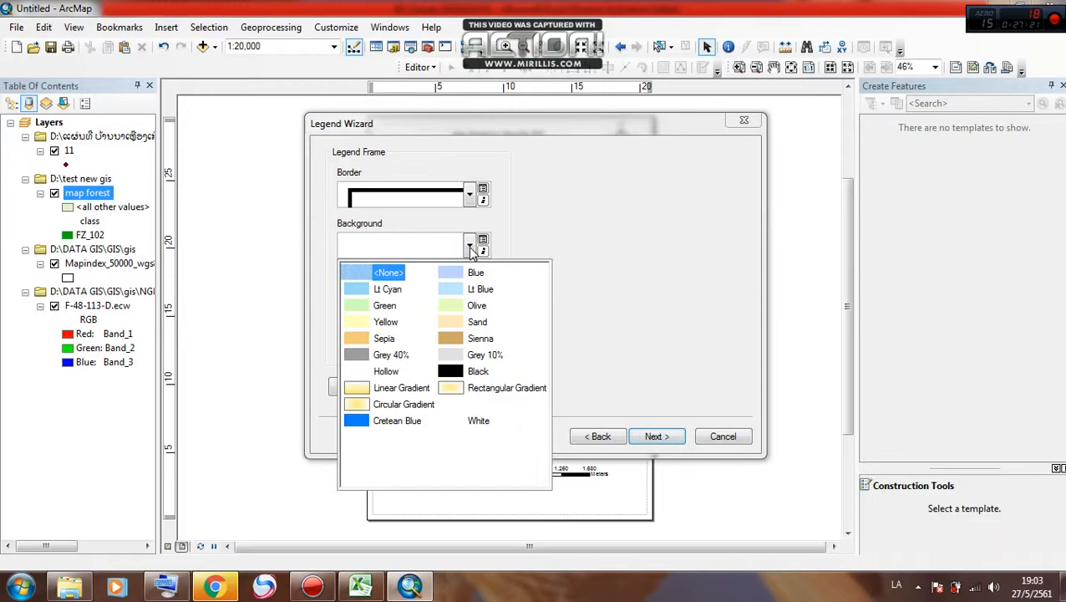
pyautogui.click(365, 342)
pyautogui.click(470, 295)
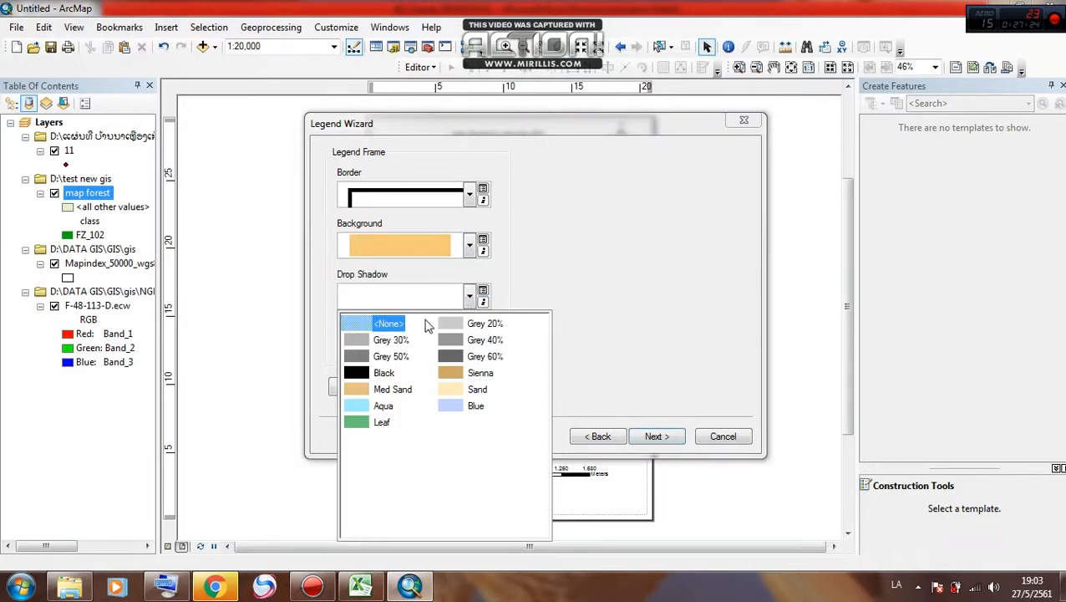
pyautogui.click(445, 387)
# - Finish the legend with the default patch and spacing settings, inserting it on the page
pyautogui.click(656, 438)
pyautogui.click(656, 438)
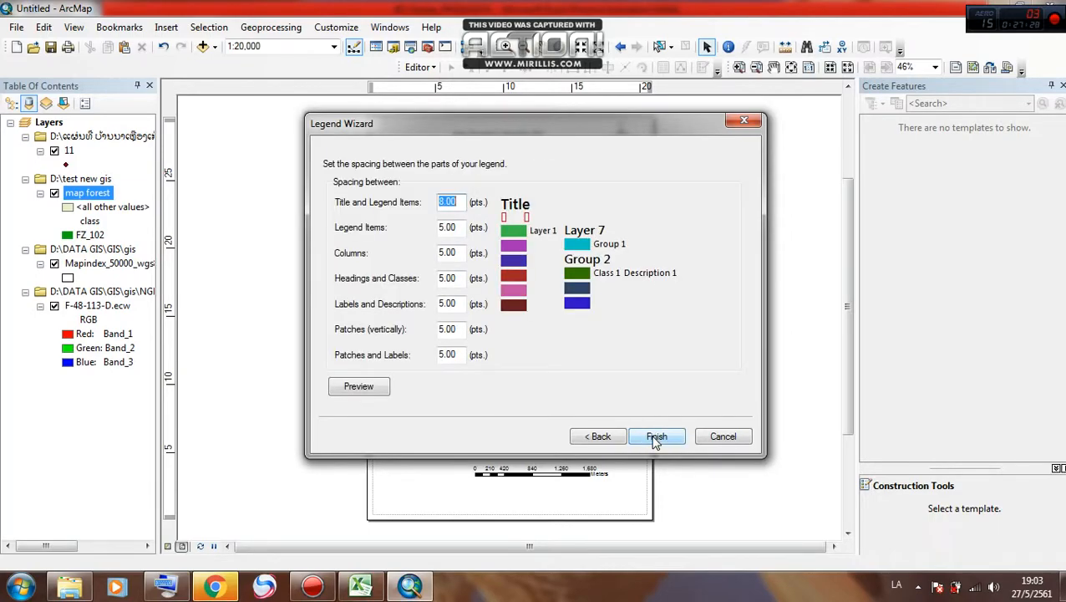
pyautogui.click(653, 436)
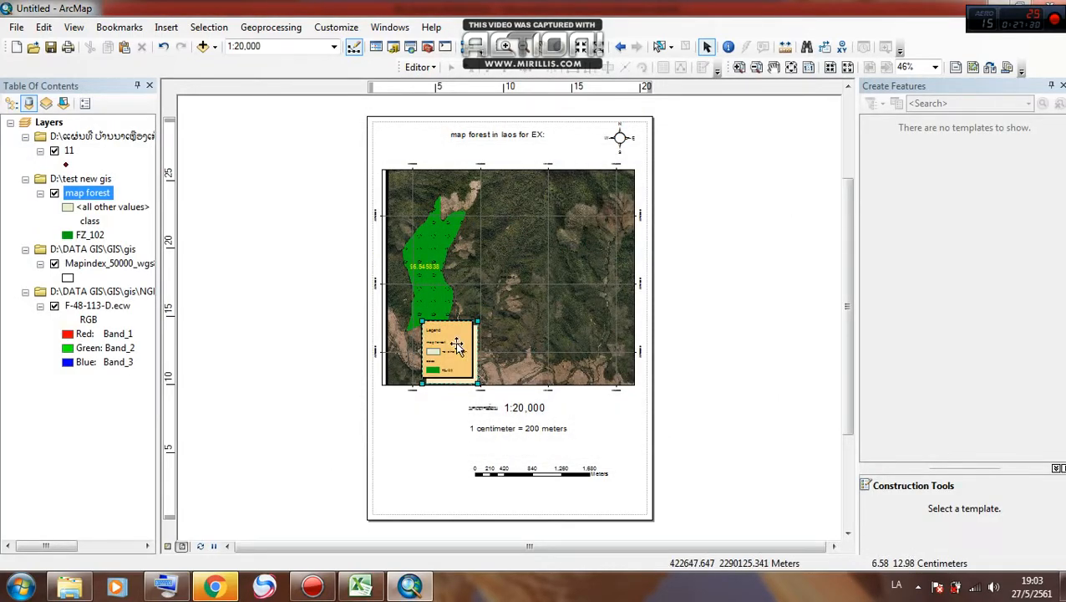
# - Move the legend to the lower-left corner of the page beside the scale bar and enlarge it slightly
pyautogui.moveTo(458, 354); pyautogui.dragTo(415, 475)
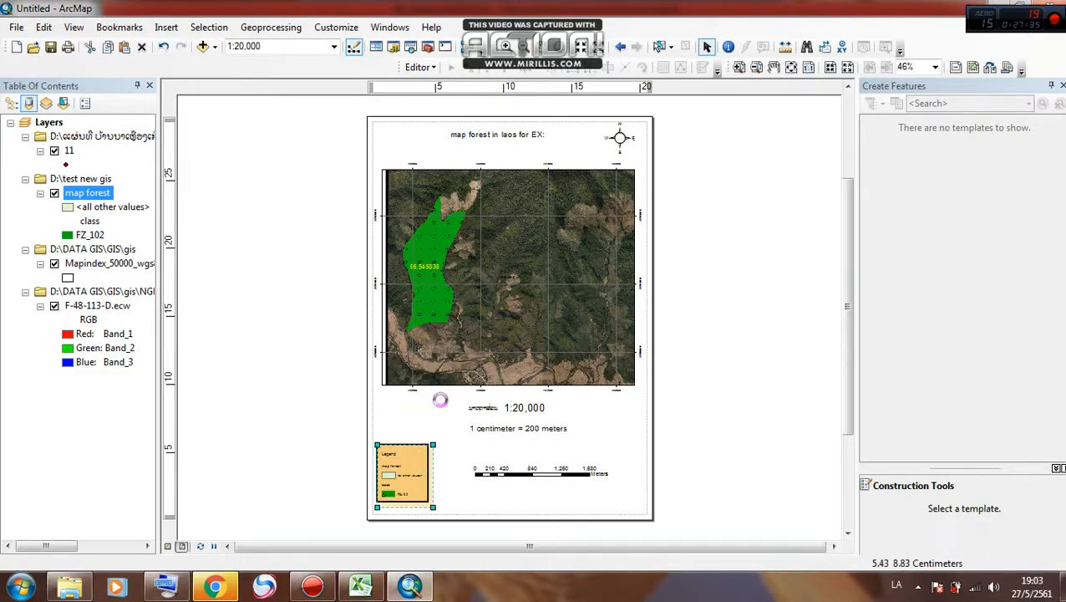
pyautogui.moveTo(436, 482); pyautogui.dragTo(446, 480)
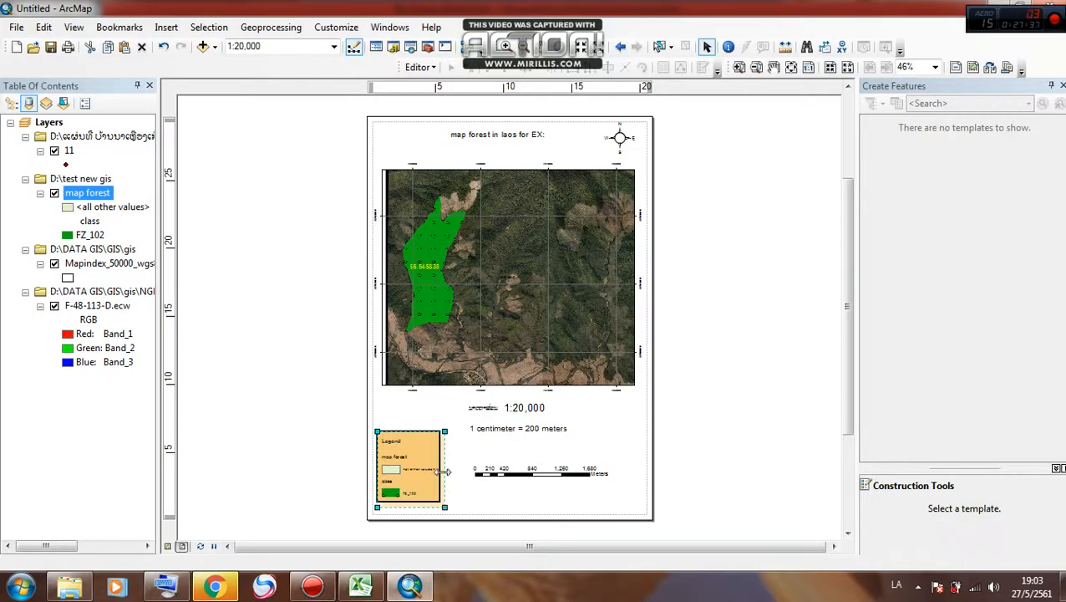
pyautogui.click(527, 501)
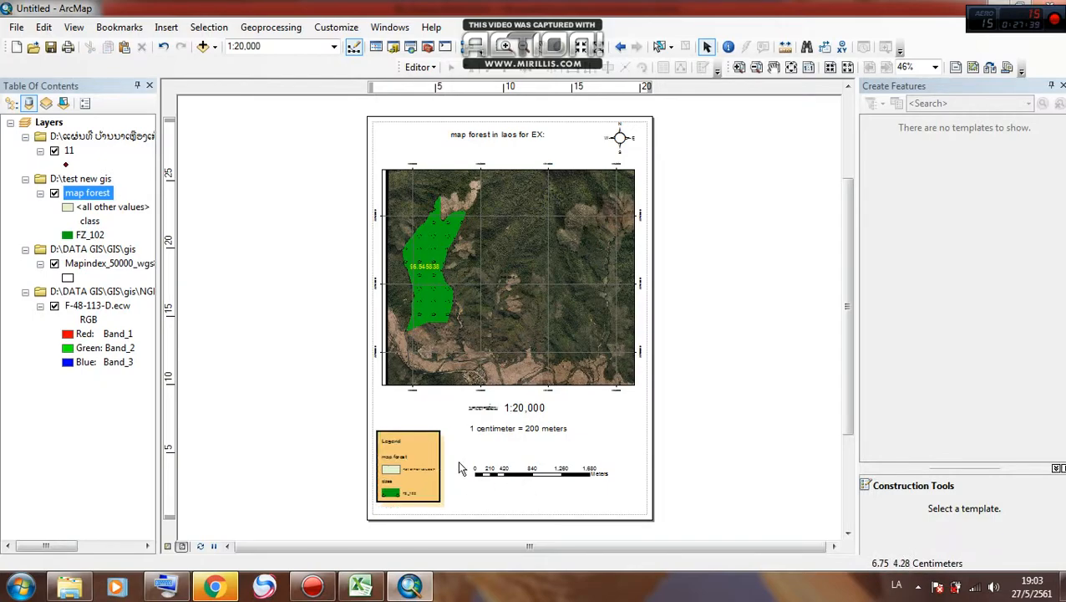
# - Convert the legend in the page's lower-left corner to graphics
pyautogui.click(401, 449)
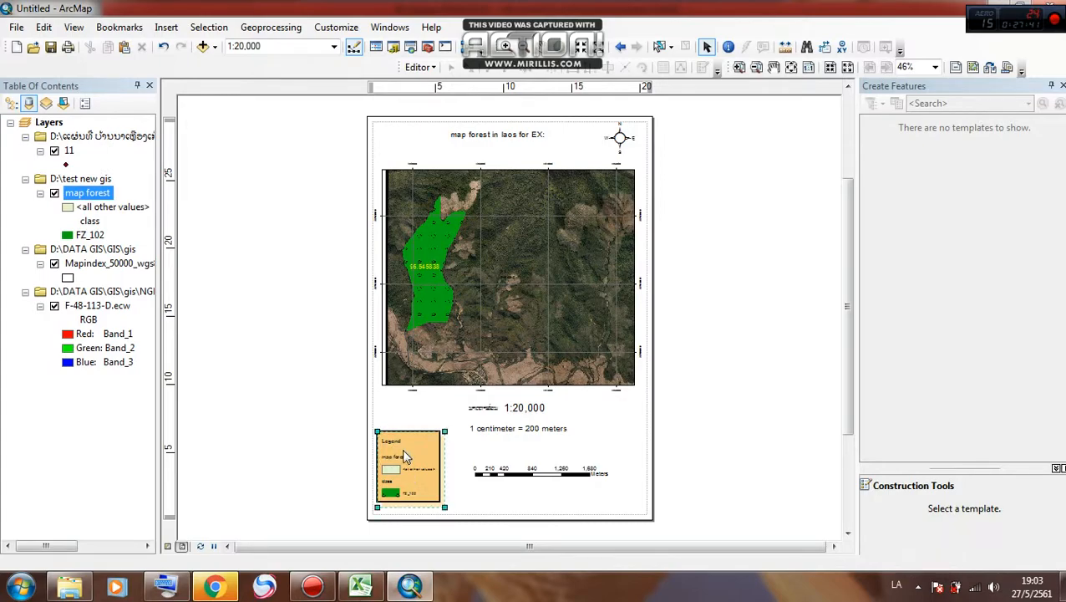
pyautogui.rightClick(401, 448)
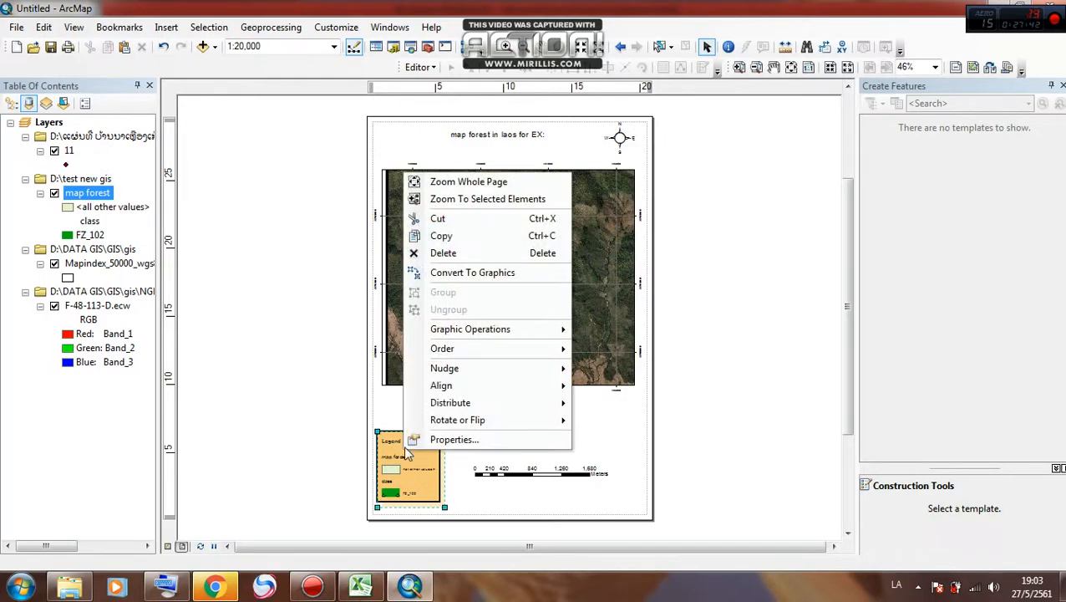
pyautogui.click(478, 274)
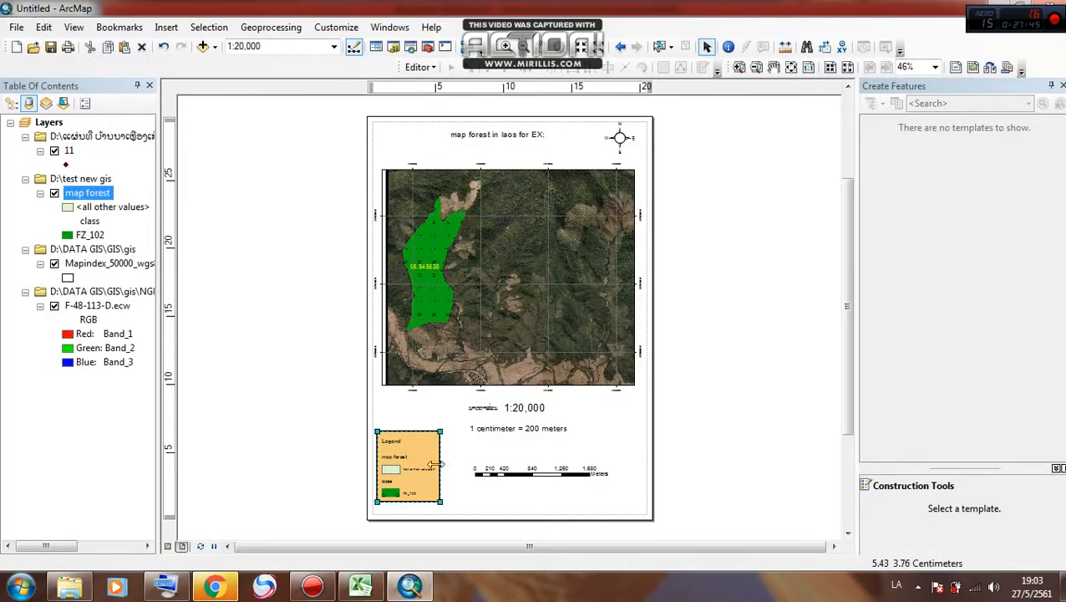
# - Resize the converted legend graphic, pulling in its upper-left corner slightly and extending its lower-right corner outward
pyautogui.click(394, 436)
pyautogui.click(380, 408)
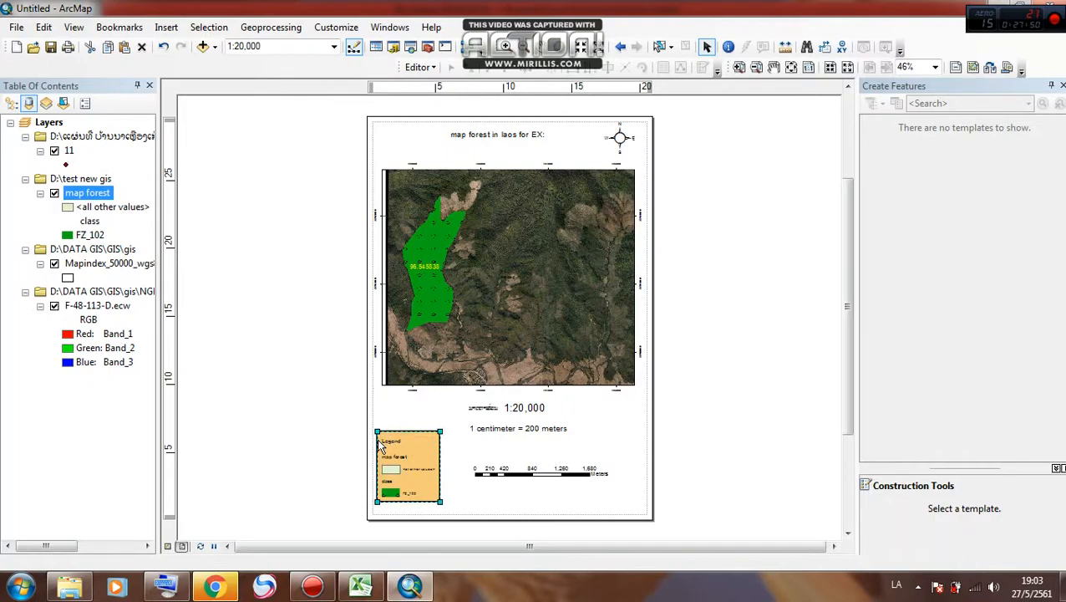
pyautogui.click(415, 489)
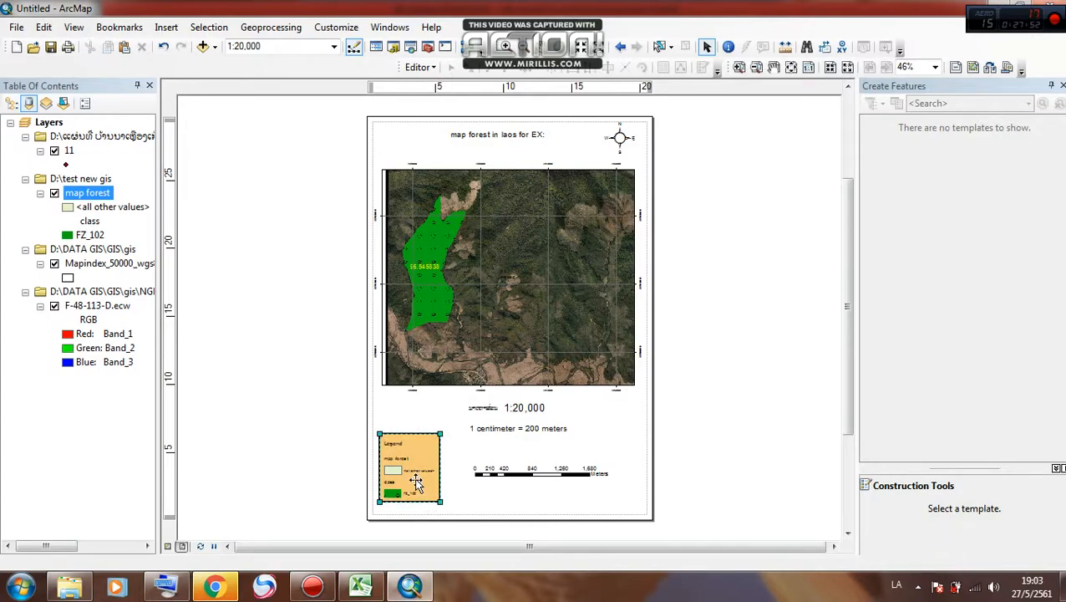
pyautogui.moveTo(441, 502); pyautogui.dragTo(466, 514)
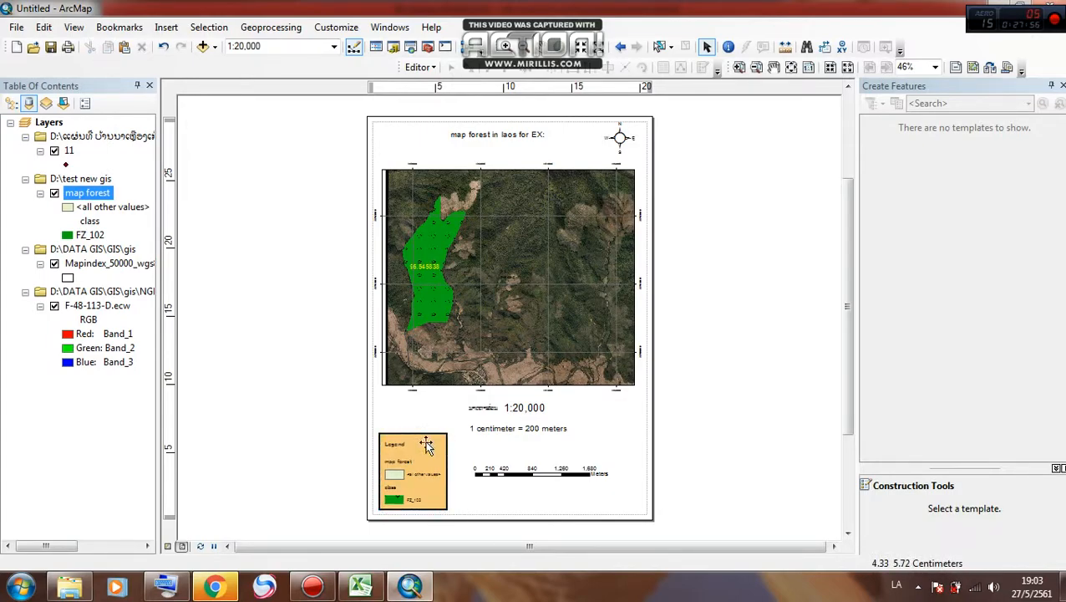
# - Enlarge the legend within the page's lower-left corner and shift the "1 centimeter = 200 meters" text clear of it
pyautogui.moveTo(382, 434); pyautogui.dragTo(358, 368)
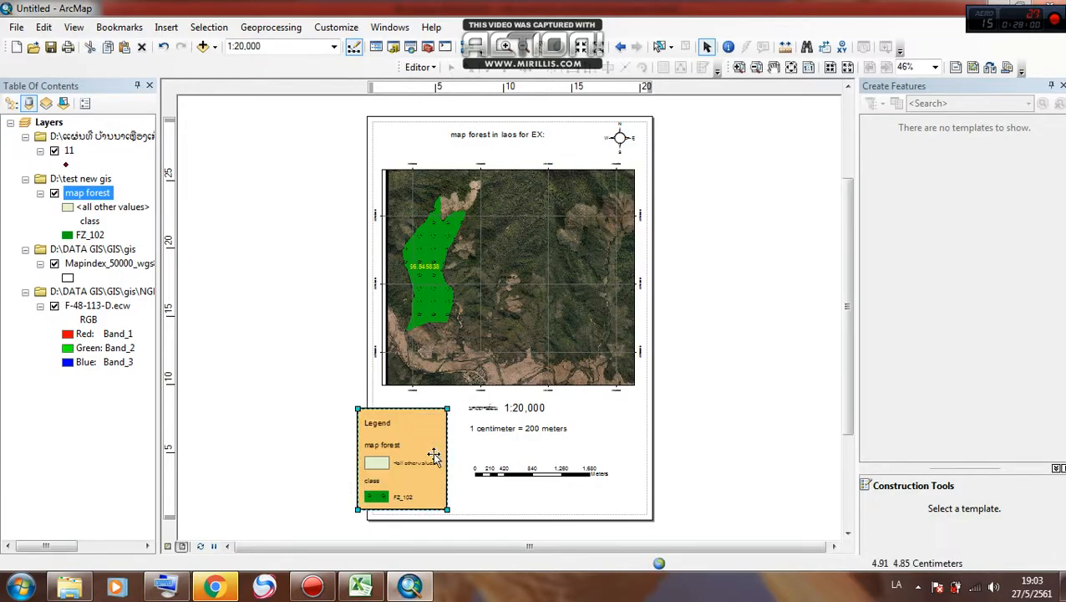
pyautogui.moveTo(434, 450)
pyautogui.mouseDown()
pyautogui.moveTo(446, 443)
pyautogui.moveTo(419, 439)
pyautogui.mouseUp()
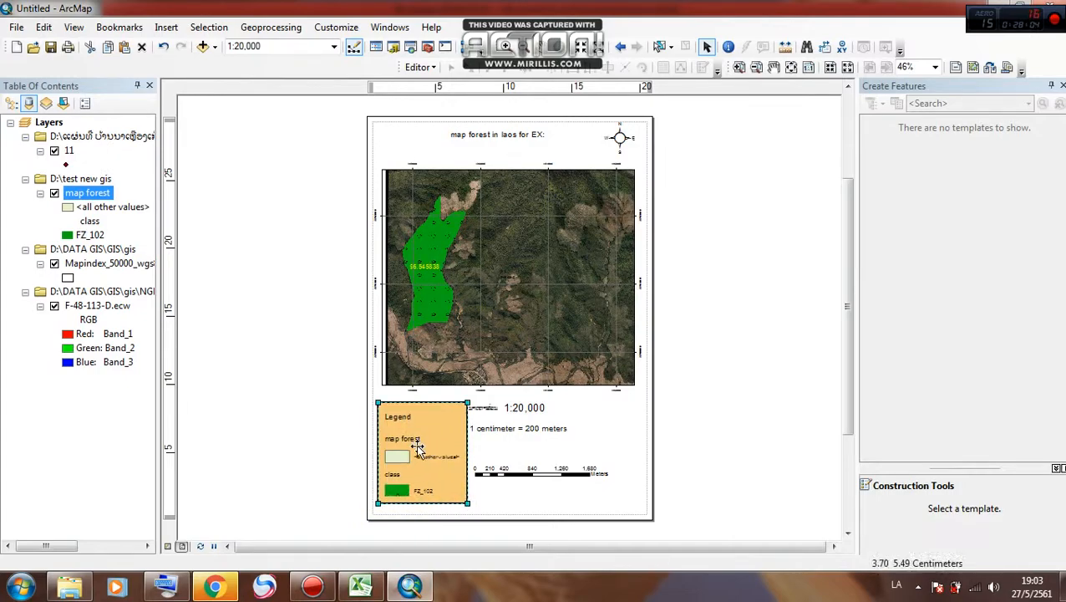
pyautogui.click(492, 428)
pyautogui.moveTo(493, 430); pyautogui.dragTo(520, 431)
# - Shrink the 1:20,000 scale text and place it with its Lao label centered above the "1 centimeter = 200 meters" text
pyautogui.click(522, 407)
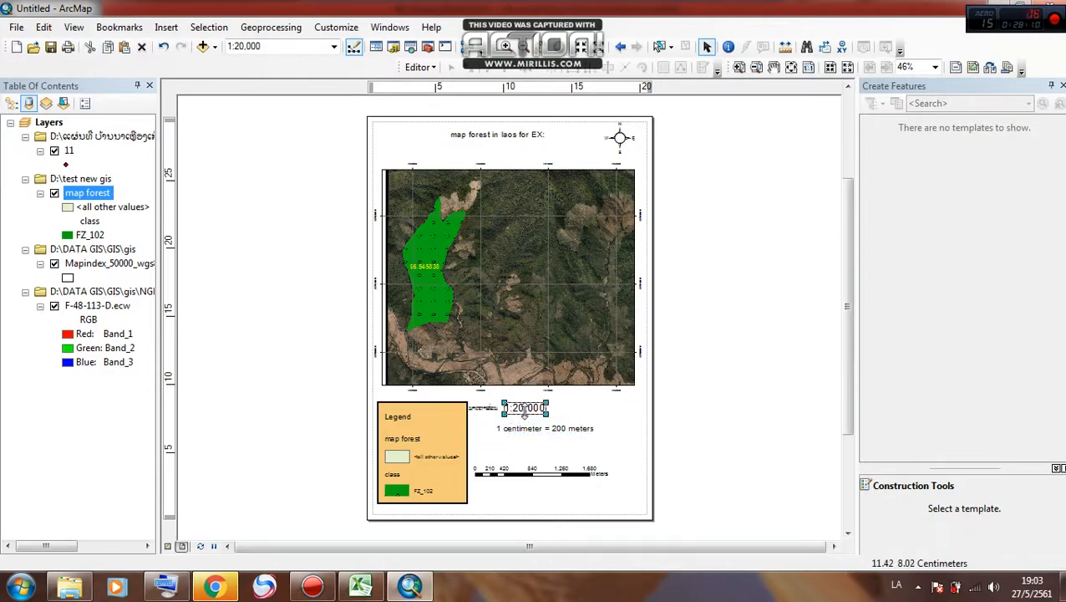
pyautogui.moveTo(526, 411)
pyautogui.mouseDown()
pyautogui.moveTo(546, 411)
pyautogui.moveTo(492, 407)
pyautogui.moveTo(517, 411)
pyautogui.mouseUp()
pyautogui.click(488, 408)
pyautogui.click(541, 408)
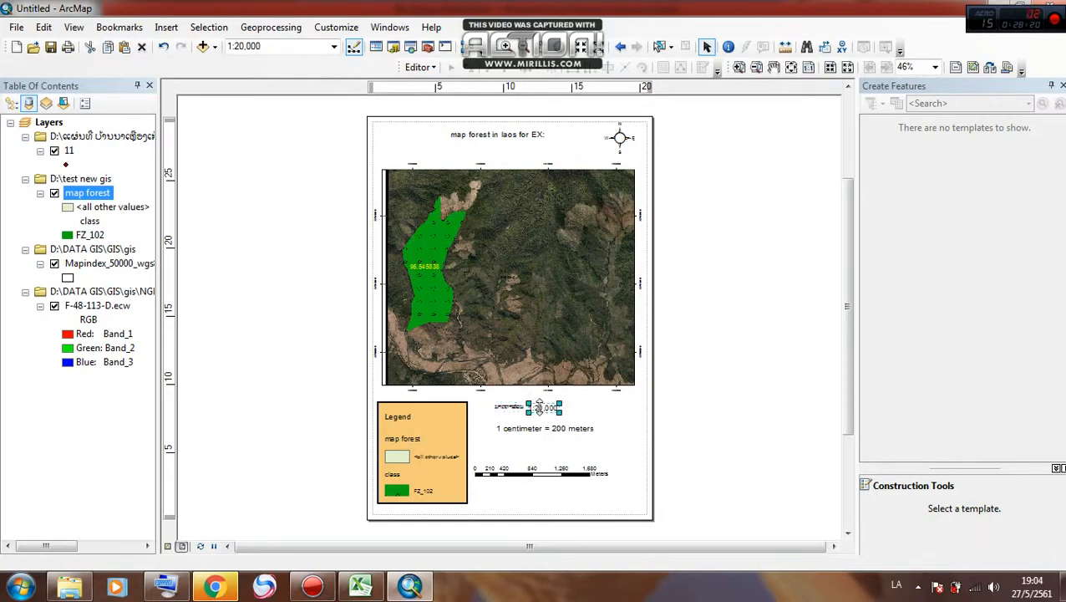
pyautogui.press('Up')
pyautogui.press('Up')
pyautogui.press('Up')
pyautogui.press('Up')
pyautogui.press('Up')
pyautogui.press('Up')
pyautogui.press('Up')
pyautogui.press('Up')
pyautogui.press('Up')
pyautogui.moveTo(543, 391); pyautogui.dragTo(549, 407)
# - Move the scale bar up beneath the "1 centimeter = 200 meters" text, clear of the legend
pyautogui.click(534, 457)
pyautogui.click(525, 474)
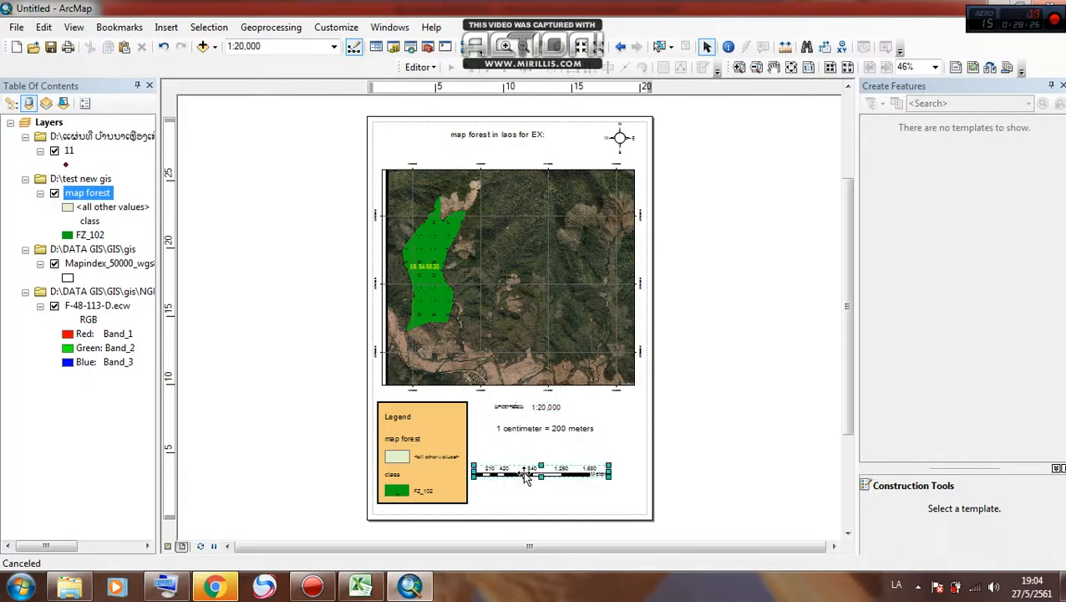
pyautogui.moveTo(526, 475); pyautogui.dragTo(550, 458)
pyautogui.click(317, 183)
# - Insert a text element on the layout and replace its content with a "by" credit giving the author's name
pyautogui.click(166, 28)
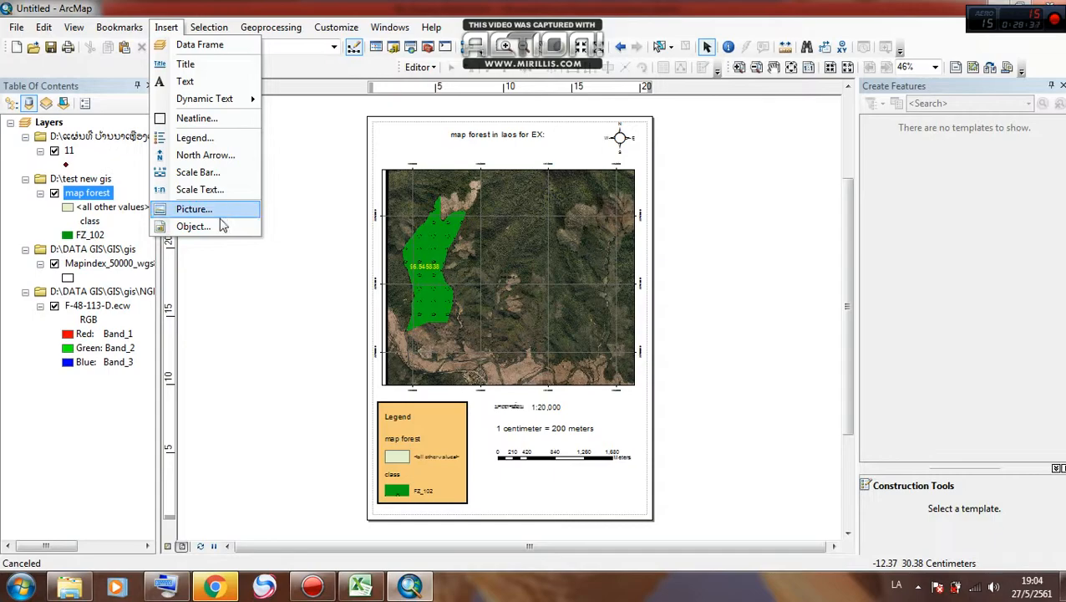
pyautogui.click(187, 82)
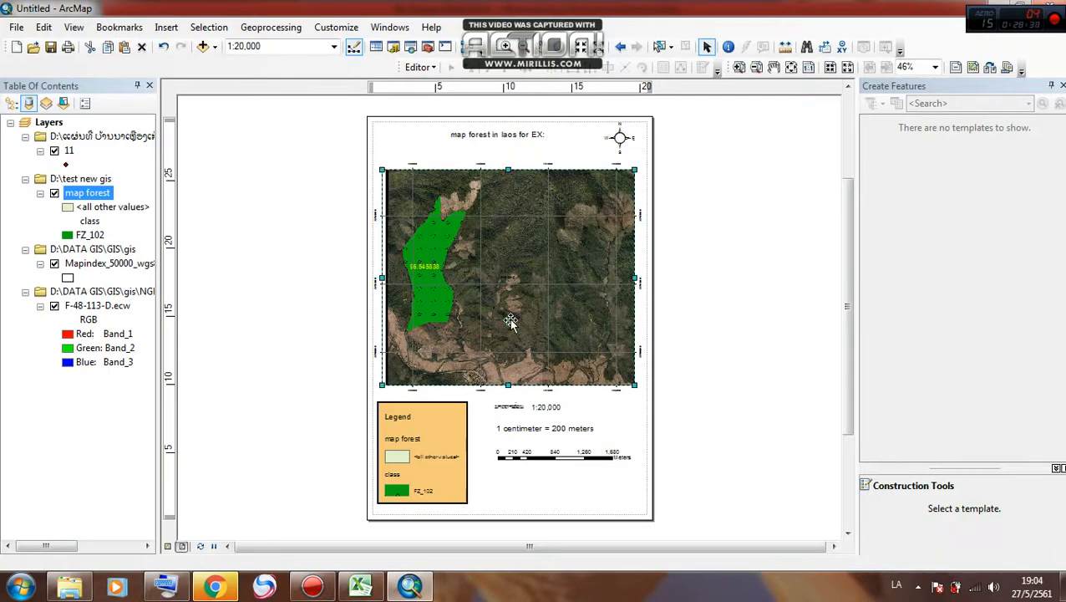
pyautogui.doubleClick(509, 321)
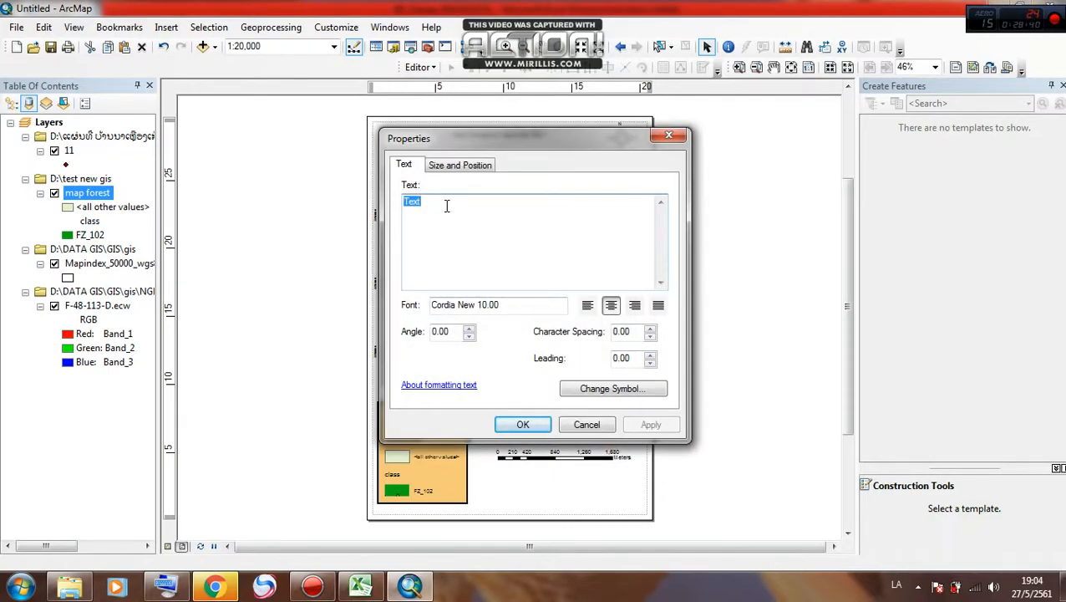
pyautogui.write('ວ')
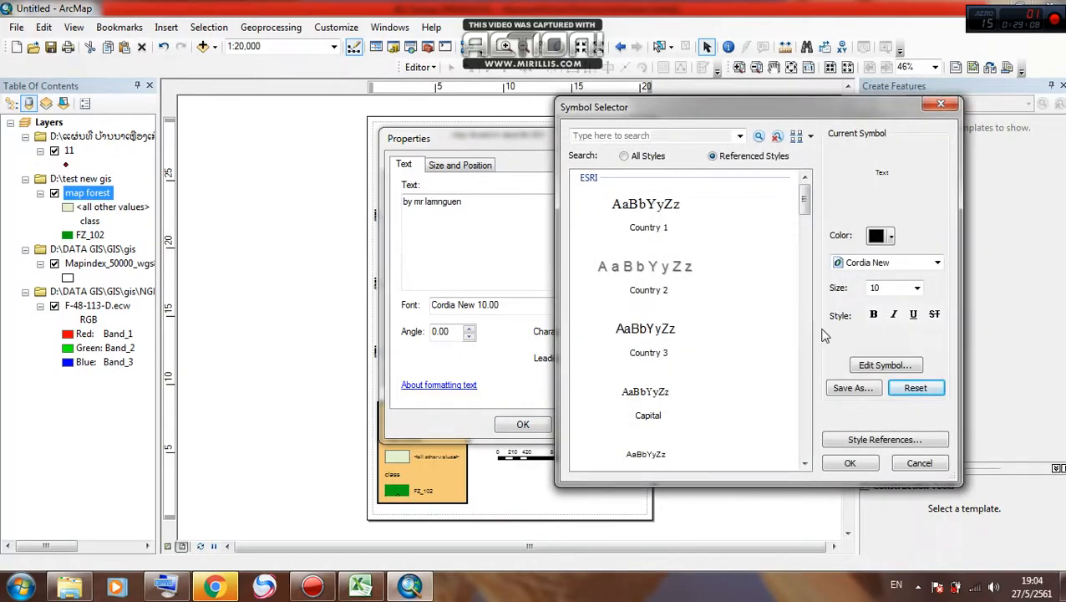
# - Set the author credit's font size to 14 and place it in the page's lower-right corner
pyautogui.click(917, 288)
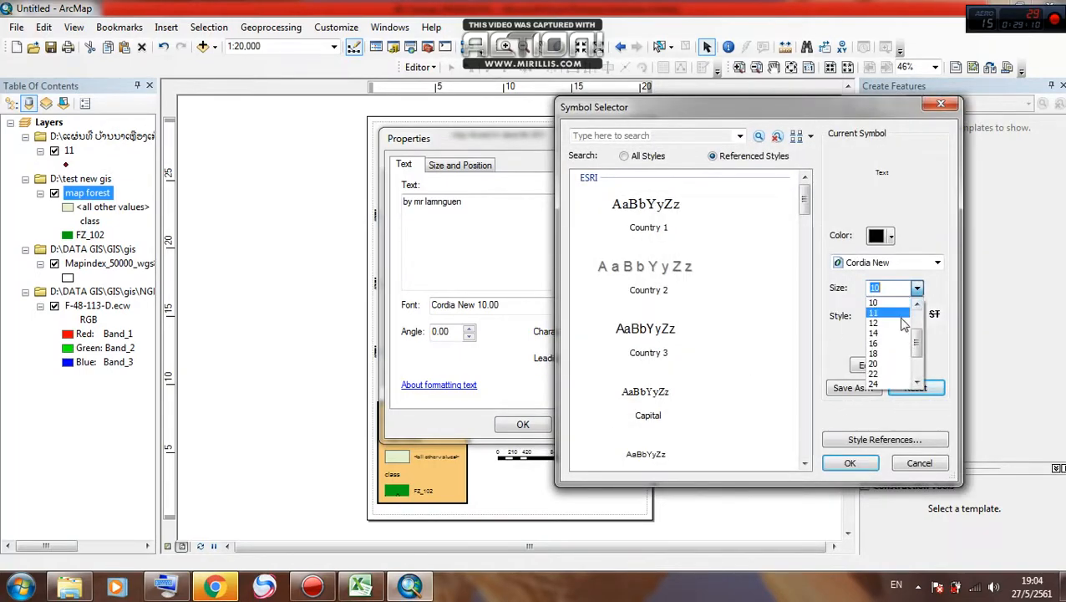
pyautogui.click(865, 343)
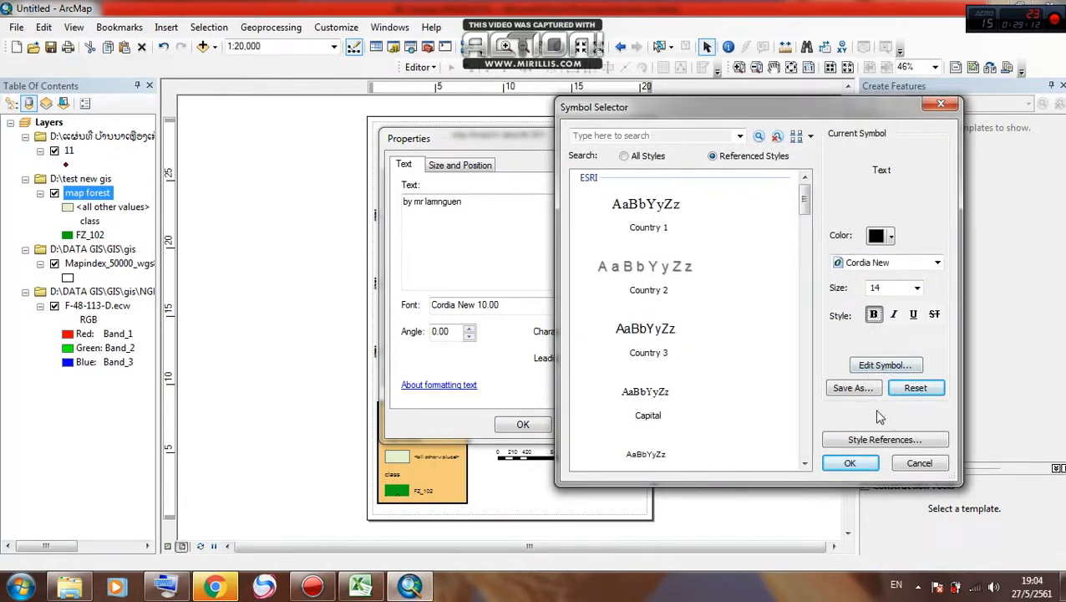
pyautogui.click(873, 463)
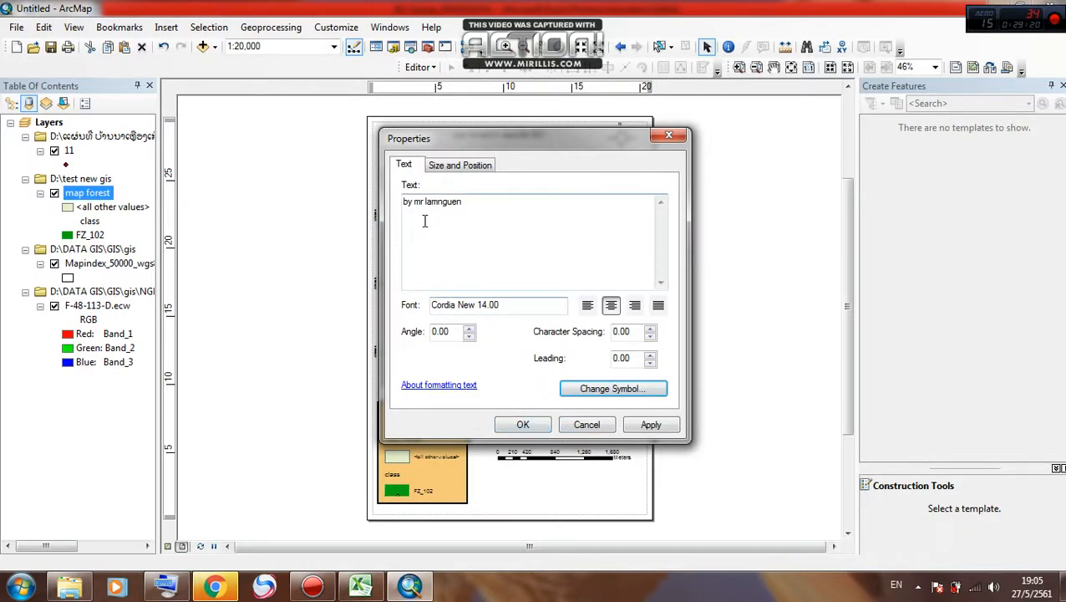
pyautogui.click(652, 426)
pyautogui.click(524, 426)
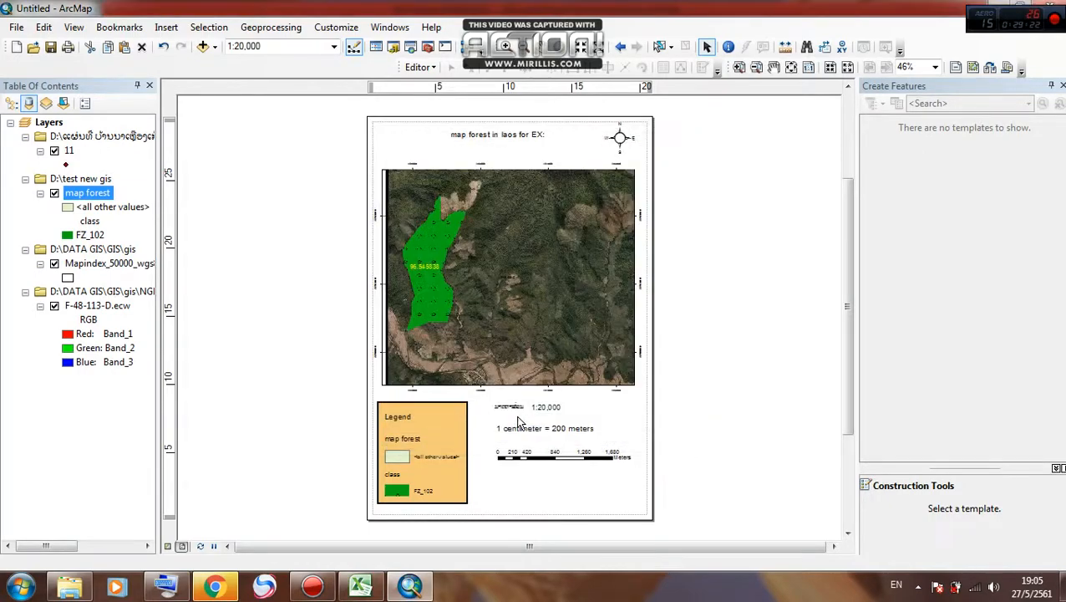
pyautogui.click(560, 497)
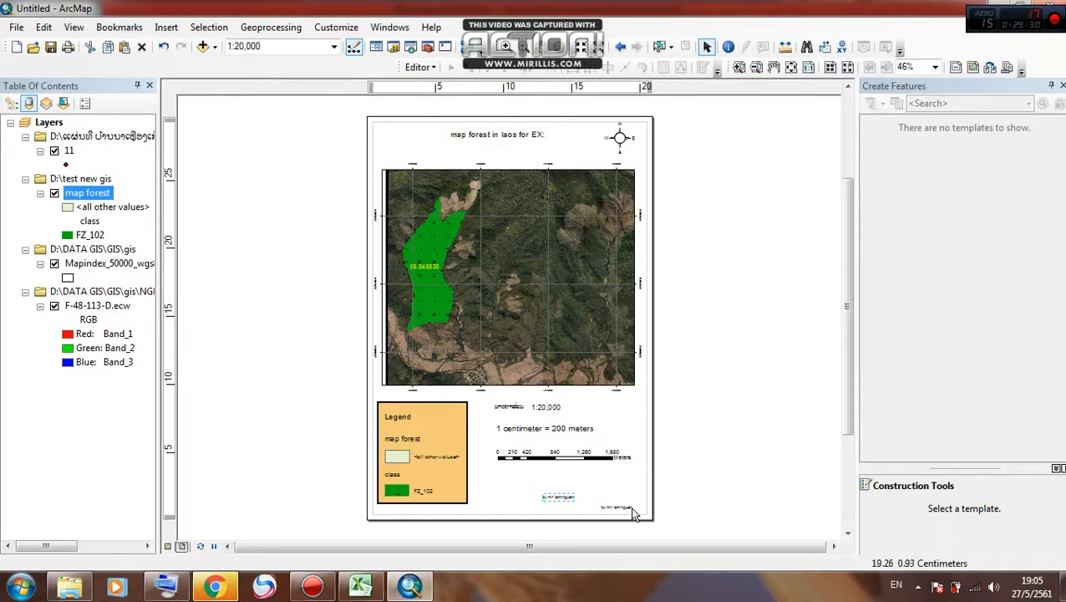
pyautogui.moveTo(638, 506); pyautogui.dragTo(637, 508)
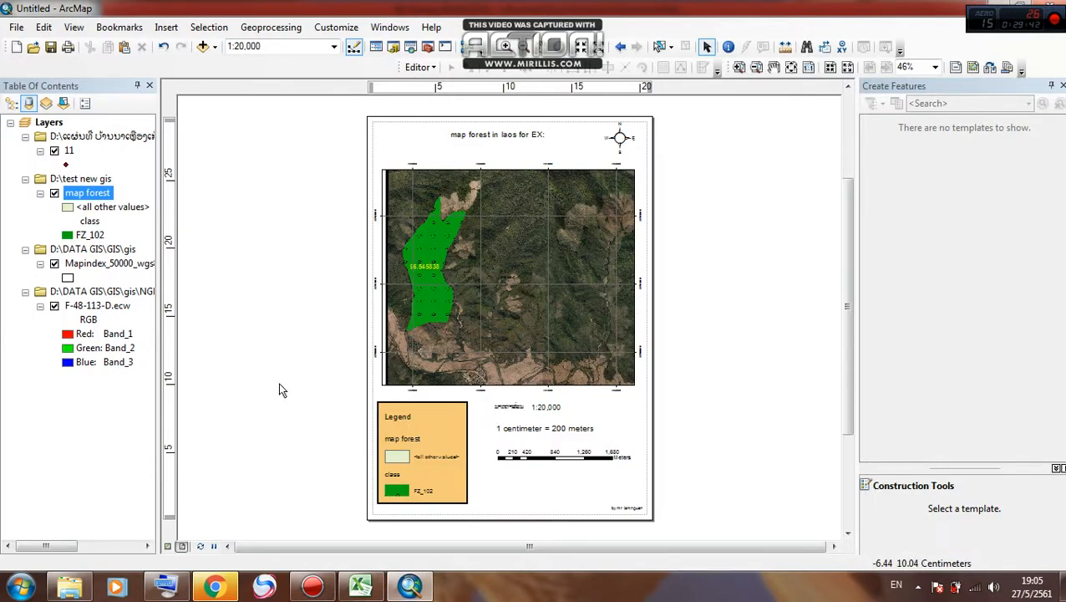
# - Export the map layout as a JPEG named "test map forest 1" in the Style folder
pyautogui.click(19, 27)
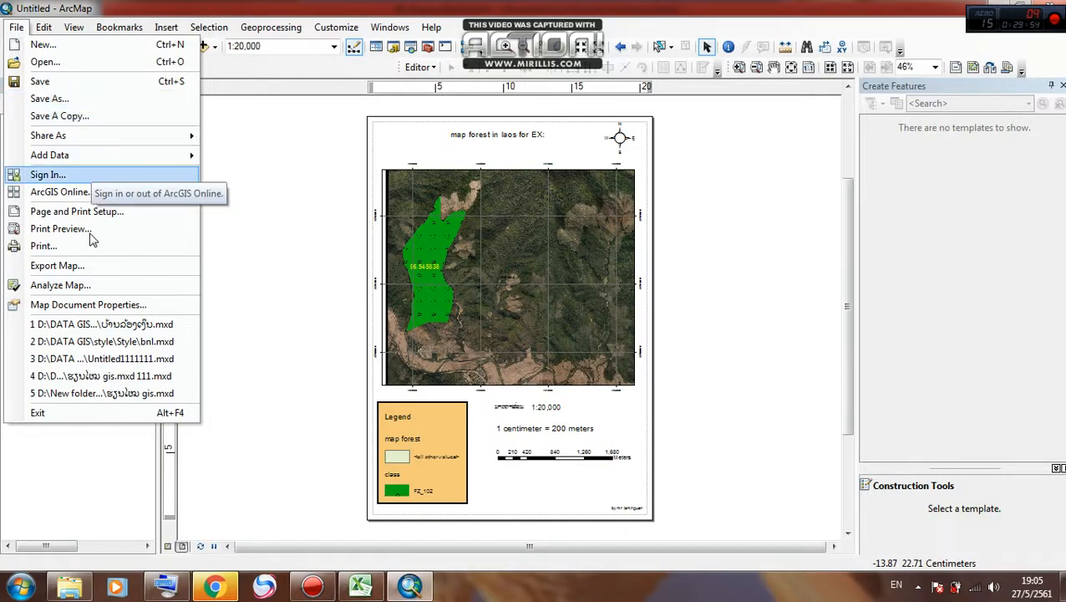
pyautogui.click(92, 265)
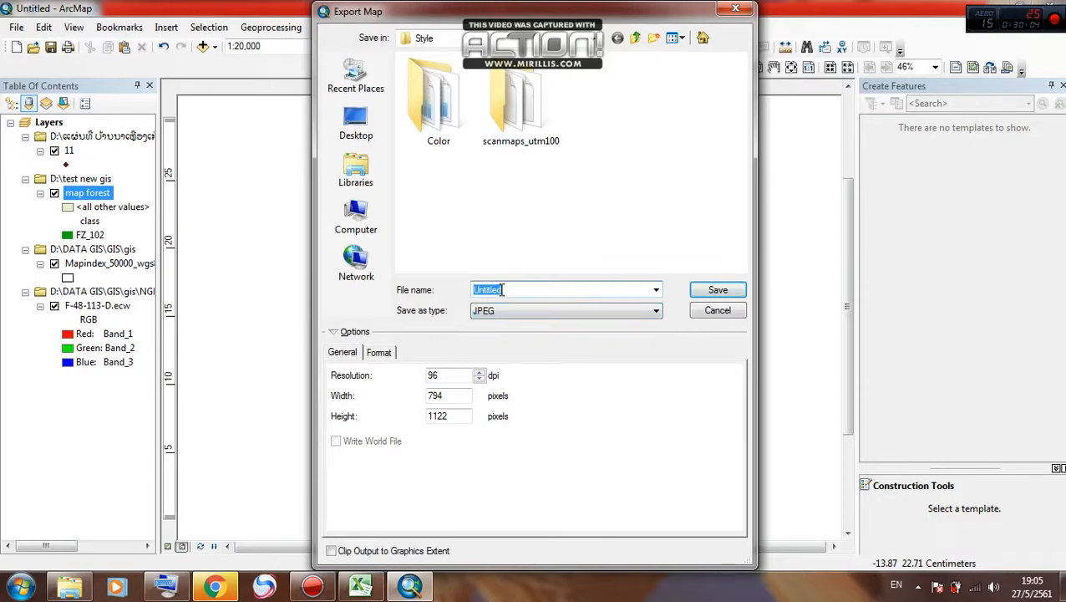
pyautogui.write('t')
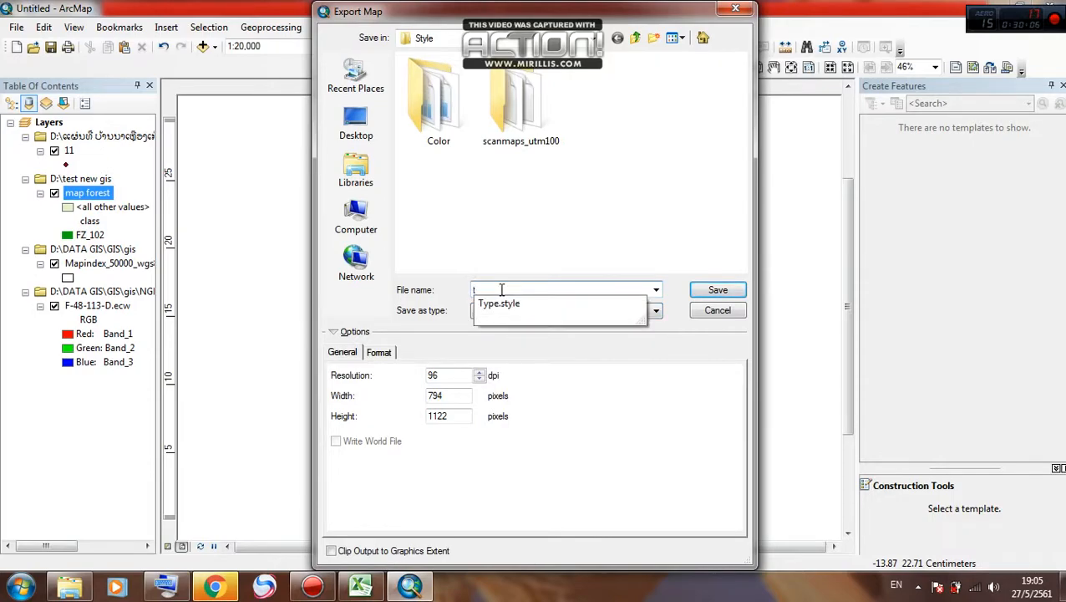
pyautogui.write('e')
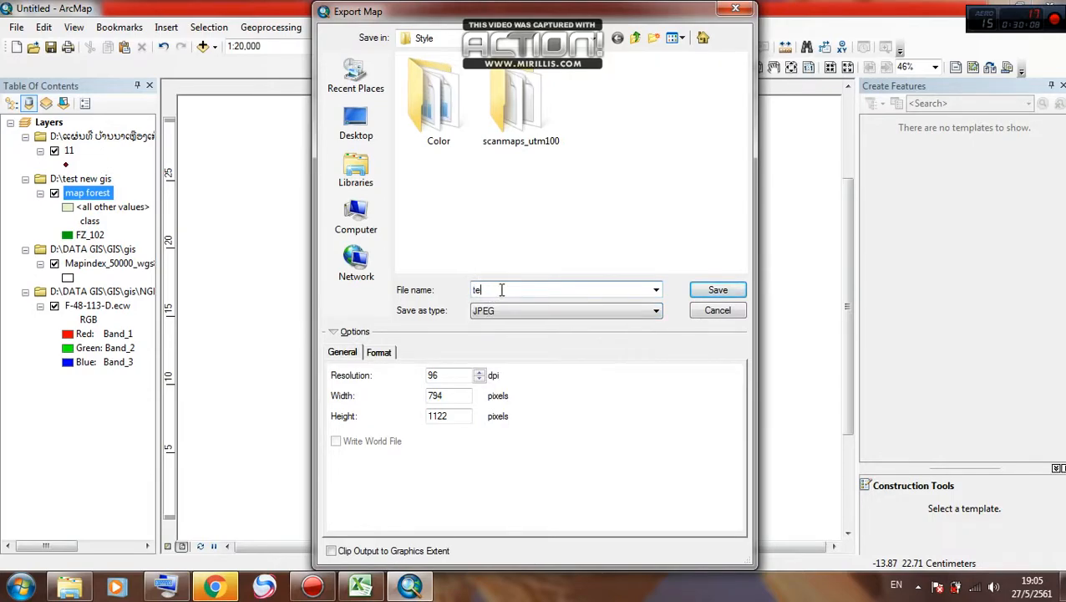
pyautogui.write('st map forest 1')
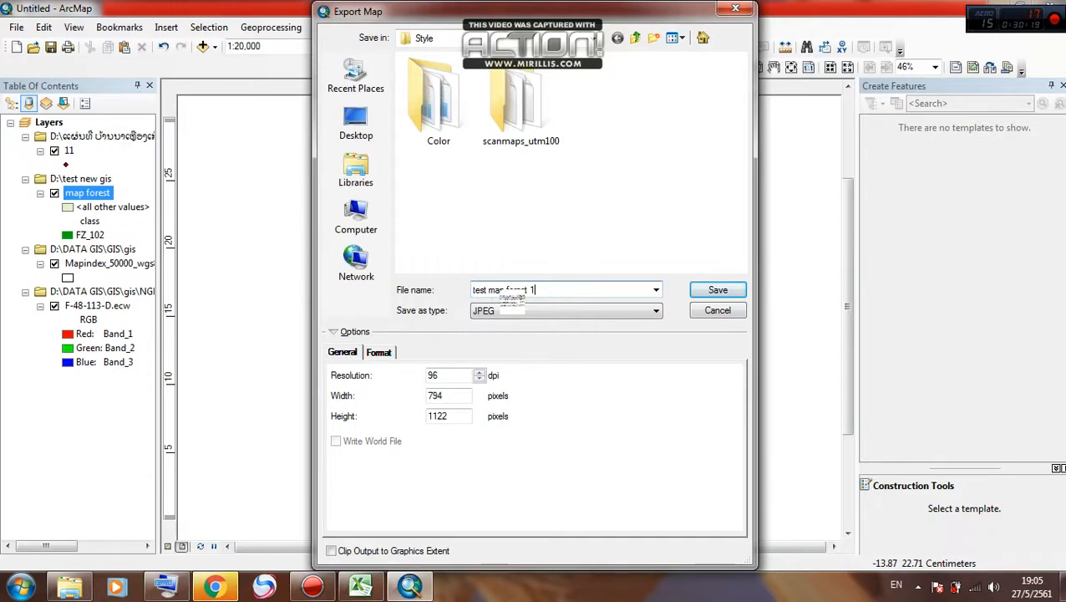
pyautogui.click(690, 292)
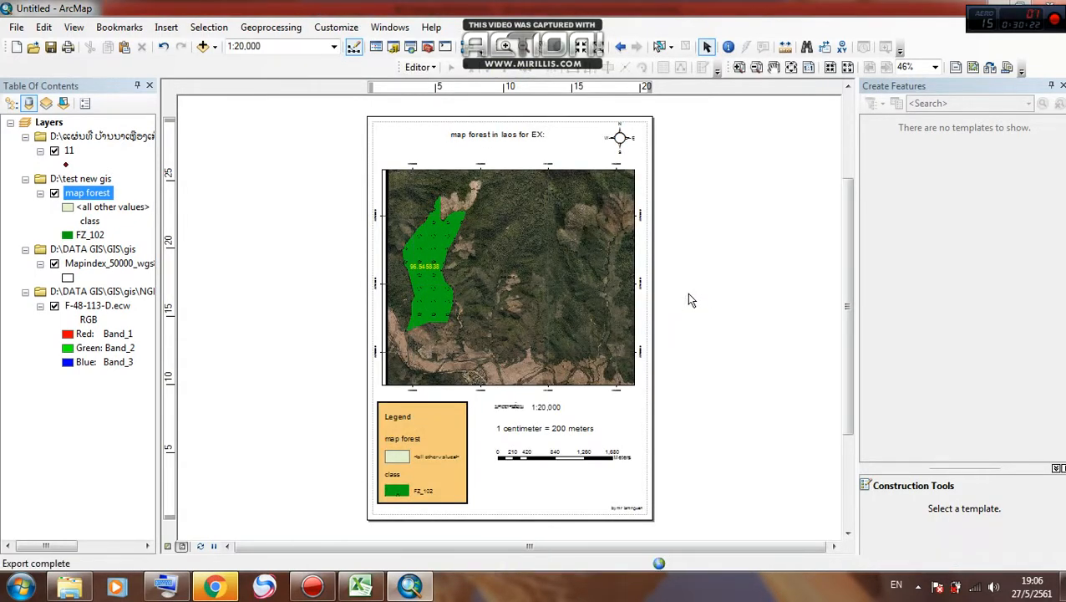
# - Switch to File Explorer and look for the exported map in the Lao-named map folder on Local Disk (D:)
pyautogui.click(1002, 10)
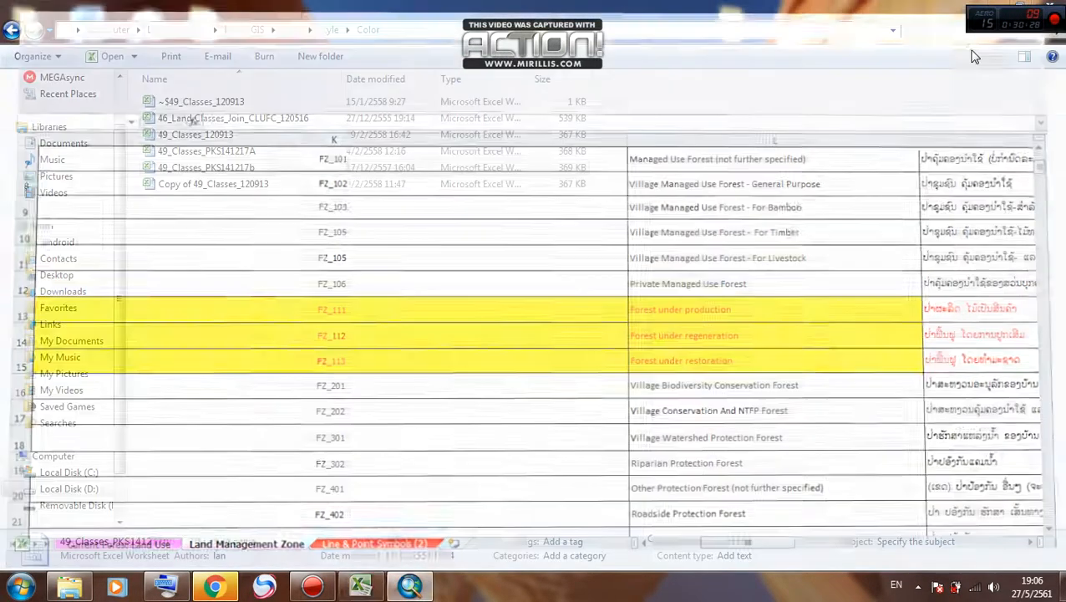
pyautogui.click(996, 9)
pyautogui.click(997, 7)
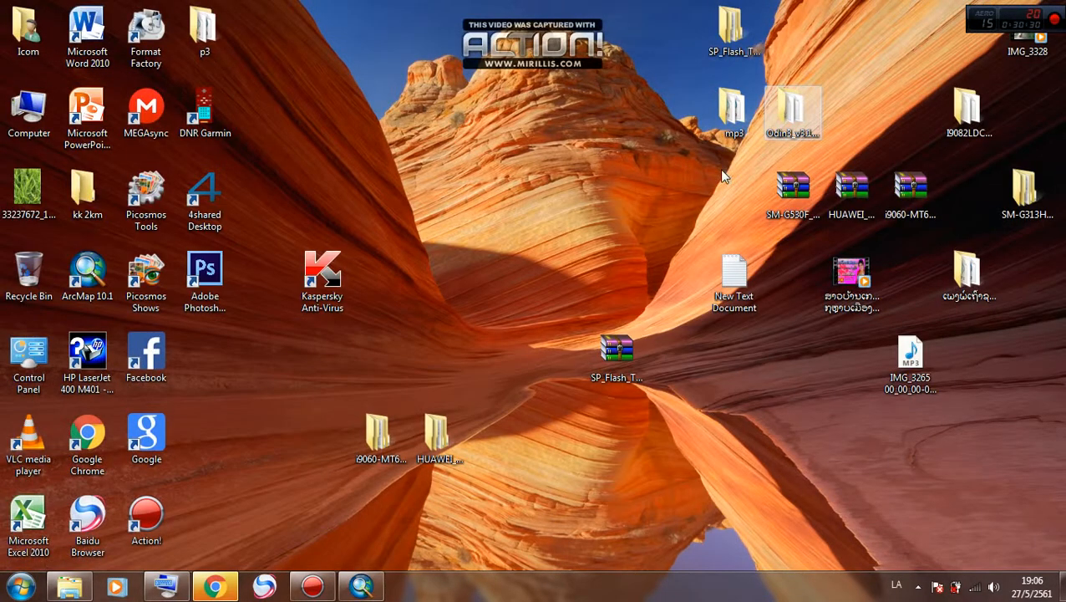
pyautogui.doubleClick(47, 120)
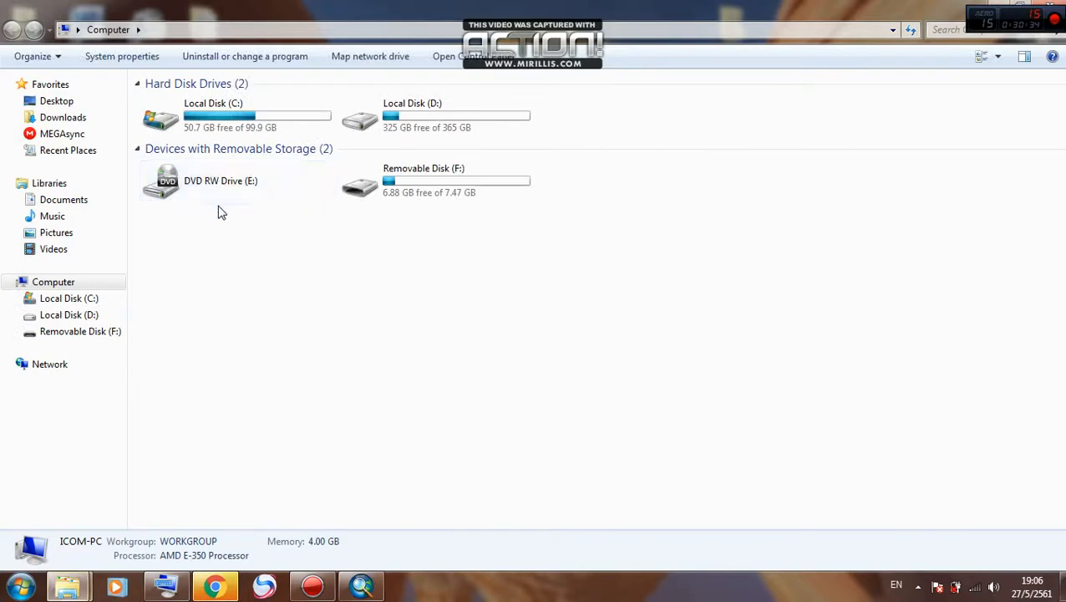
pyautogui.click(67, 199)
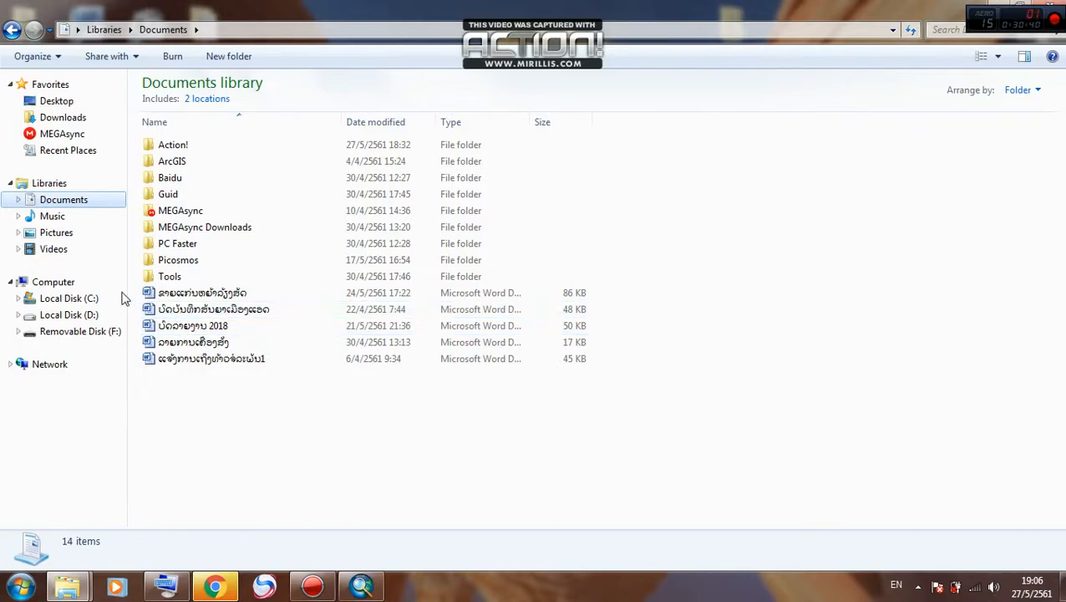
pyautogui.click(88, 320)
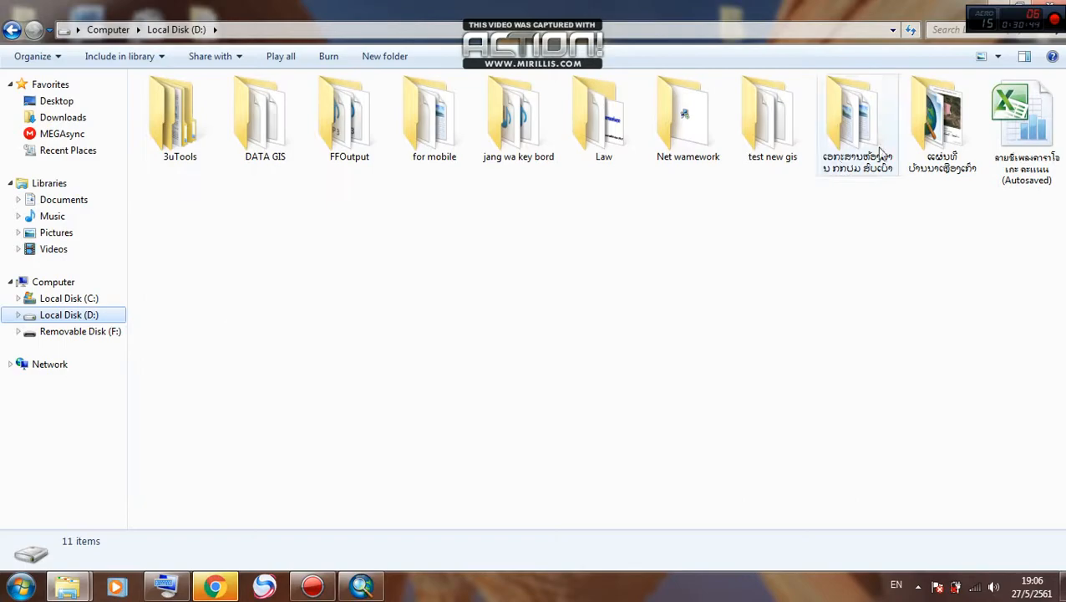
pyautogui.doubleClick(955, 134)
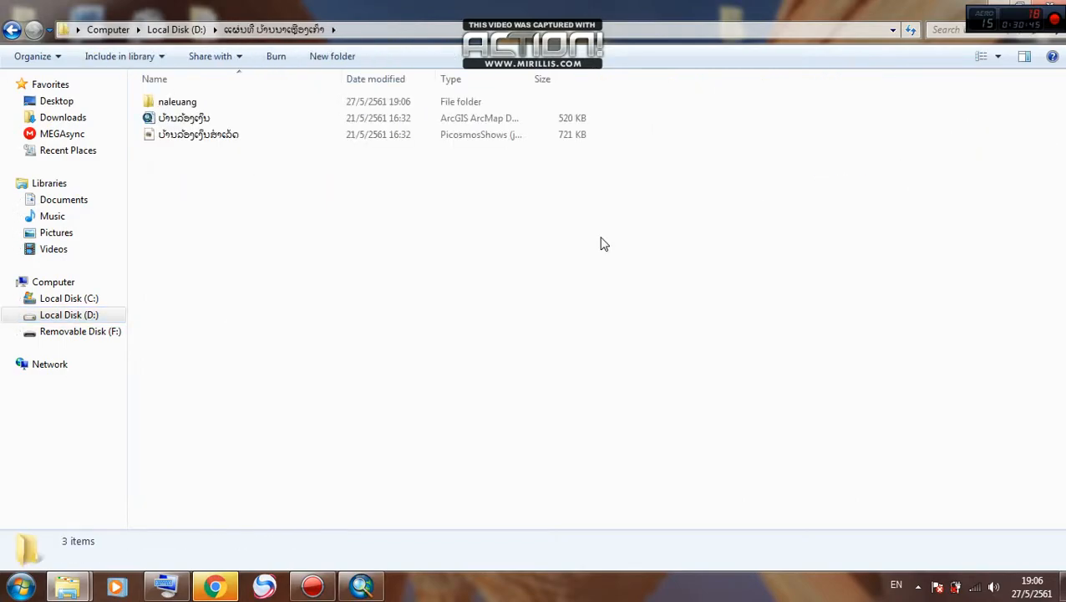
# - Return to ArcMap and check the export destination folder in the Export Map dialog without exporting again
pyautogui.click(361, 585)
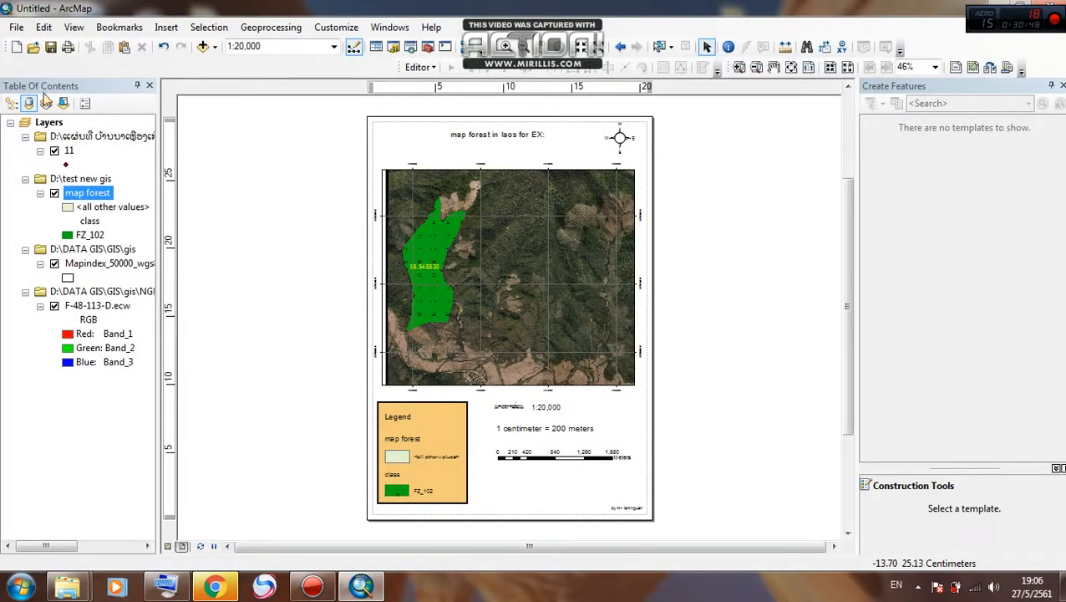
pyautogui.click(16, 28)
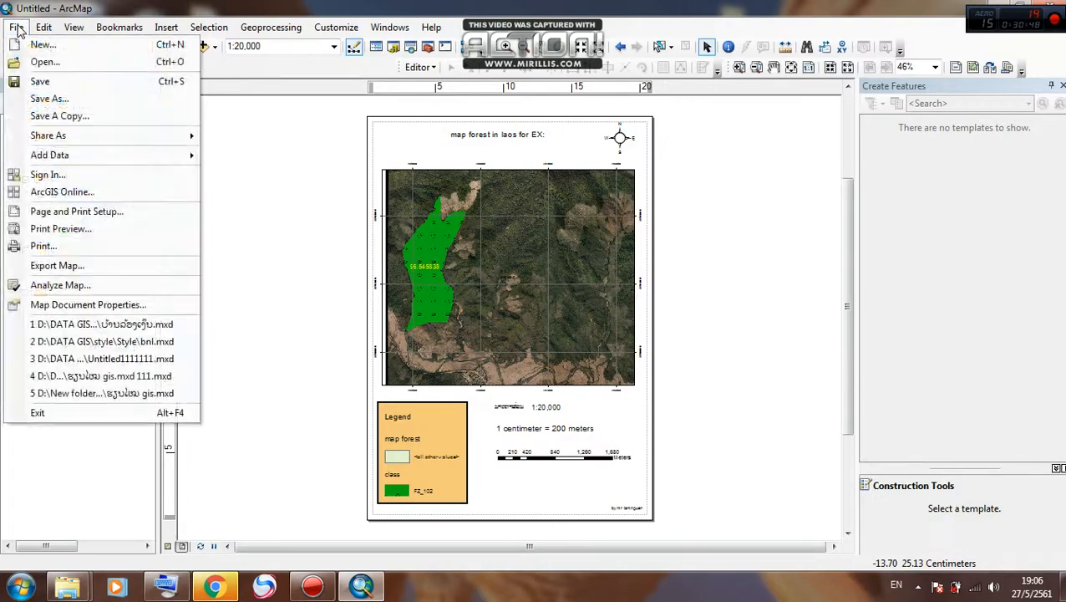
pyautogui.click(57, 266)
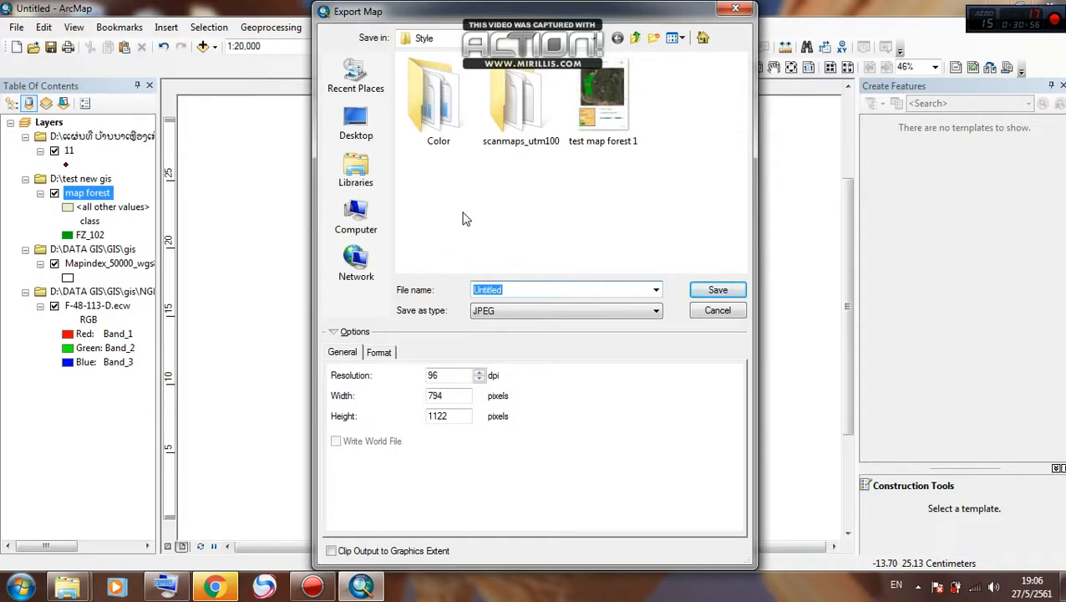
pyautogui.click(711, 318)
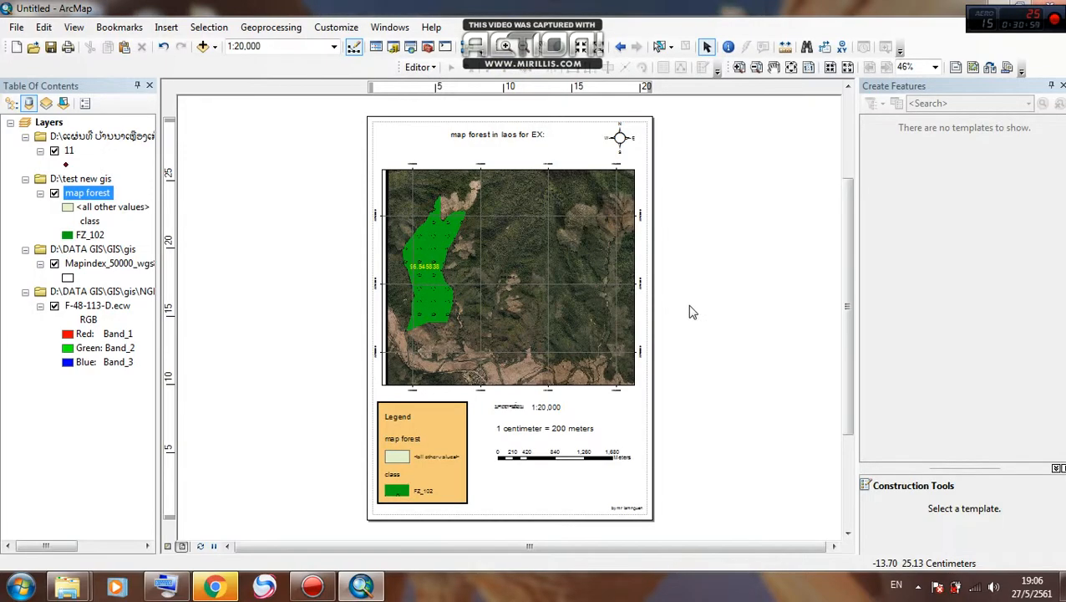
# - Switch to File Explorer and locate the exported map in the DATA GIS\style\Style folder on Local Disk (D:)
pyautogui.click(1001, 8)
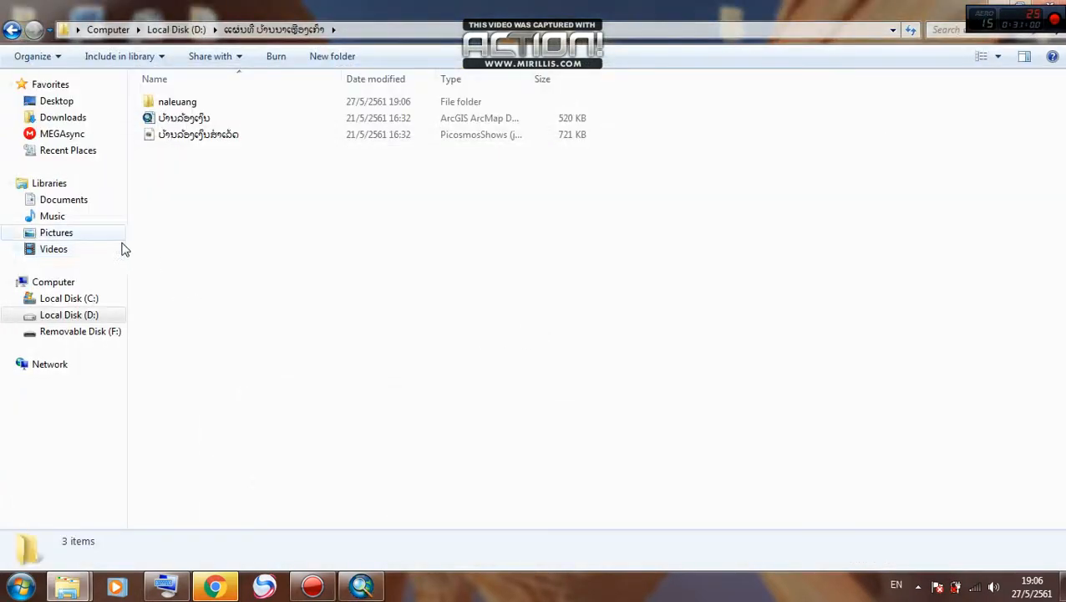
pyautogui.click(13, 30)
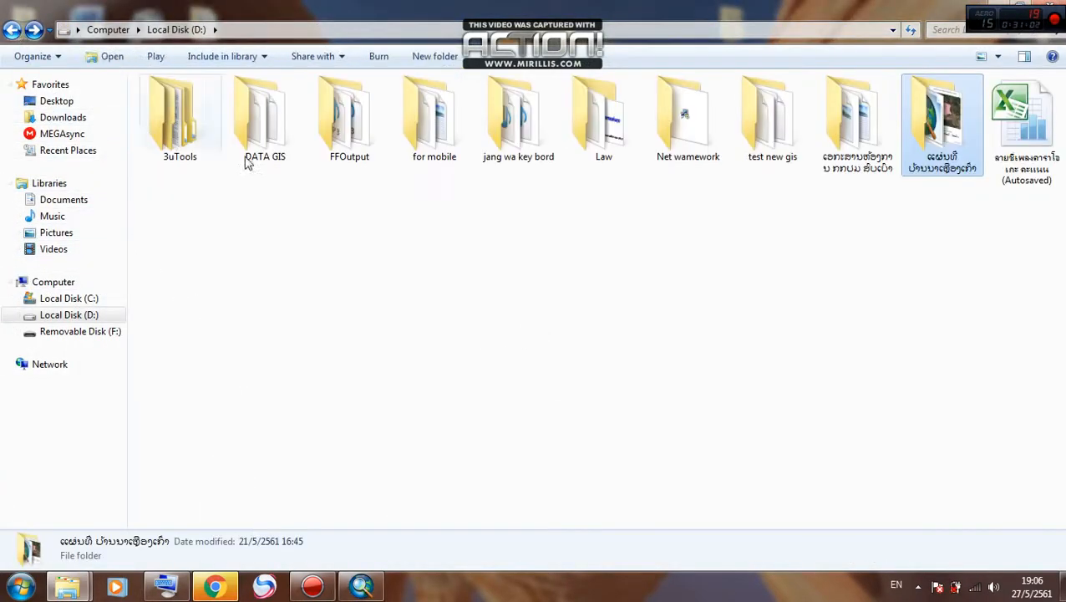
pyautogui.doubleClick(925, 167)
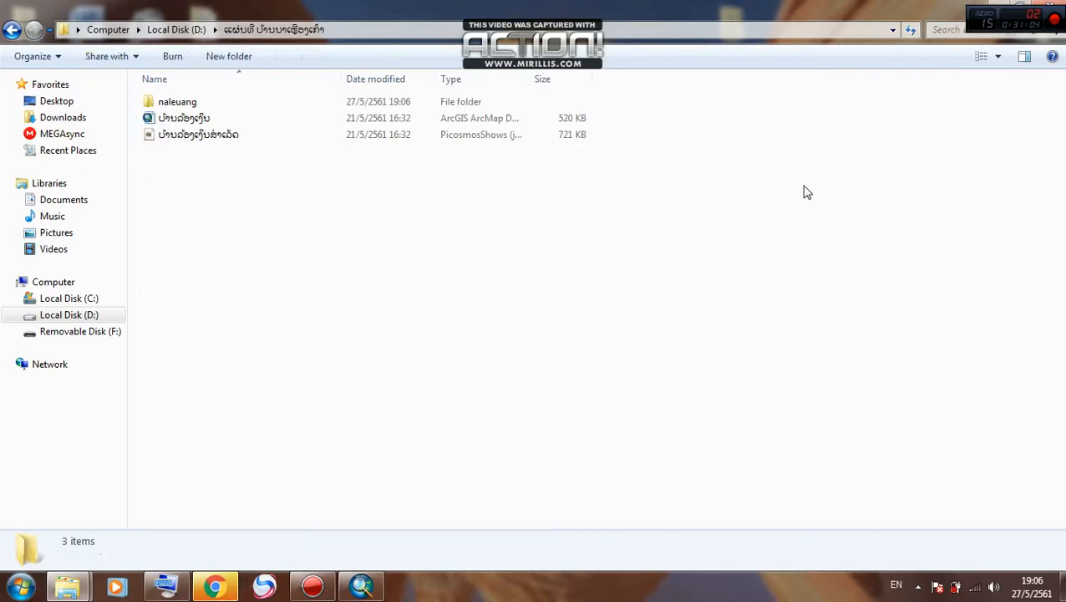
pyautogui.click(13, 30)
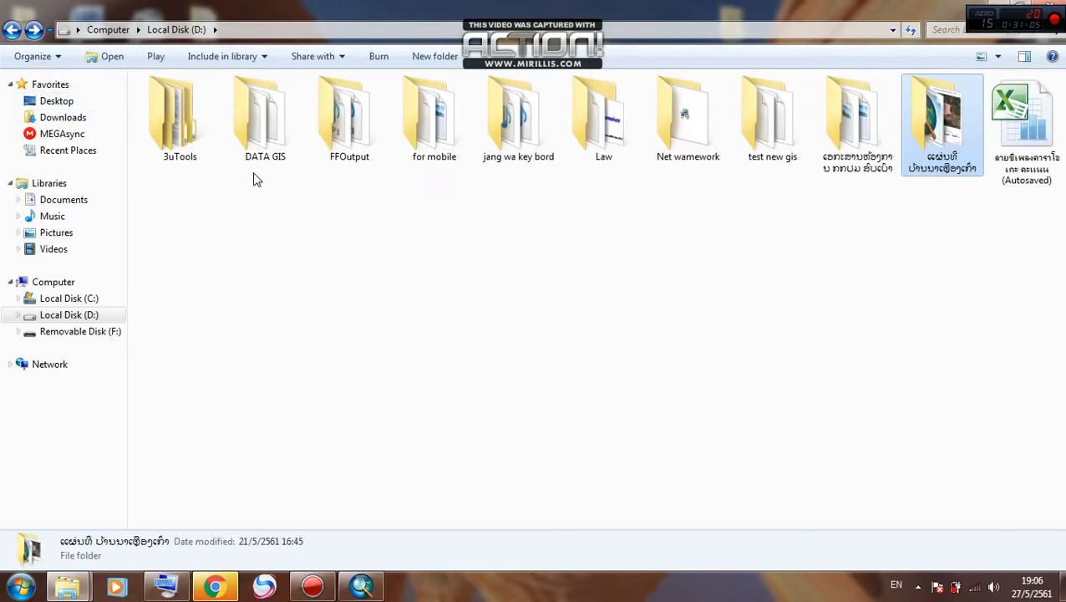
pyautogui.doubleClick(269, 142)
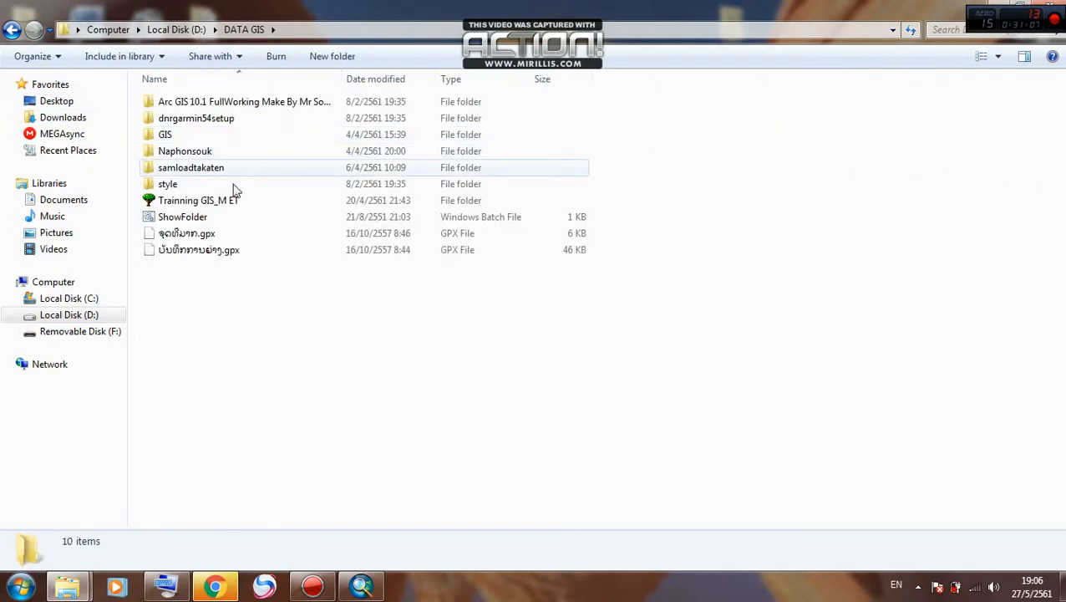
pyautogui.doubleClick(213, 186)
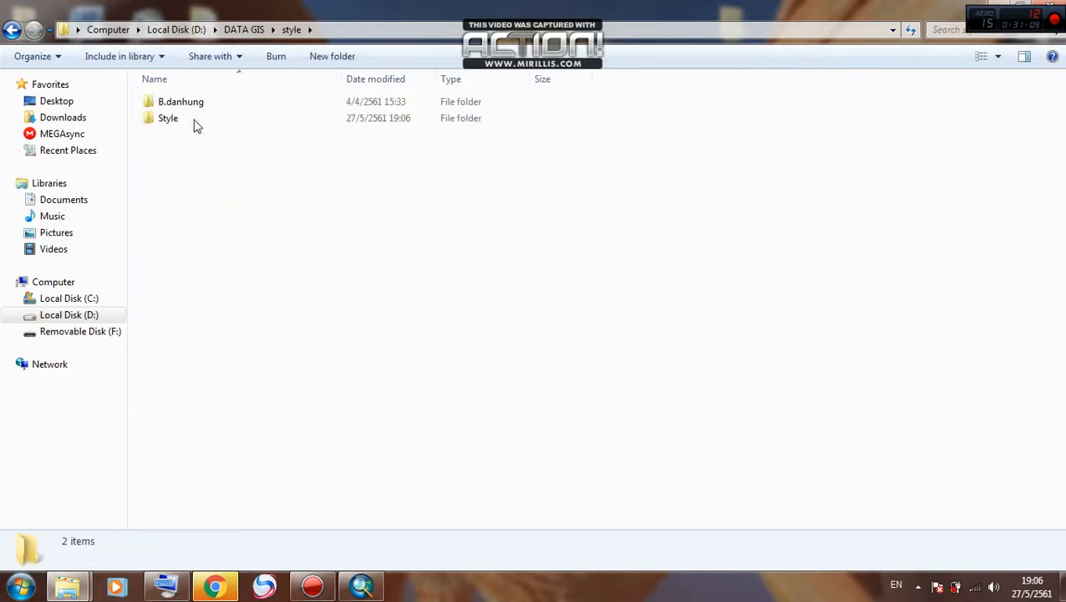
pyautogui.doubleClick(192, 116)
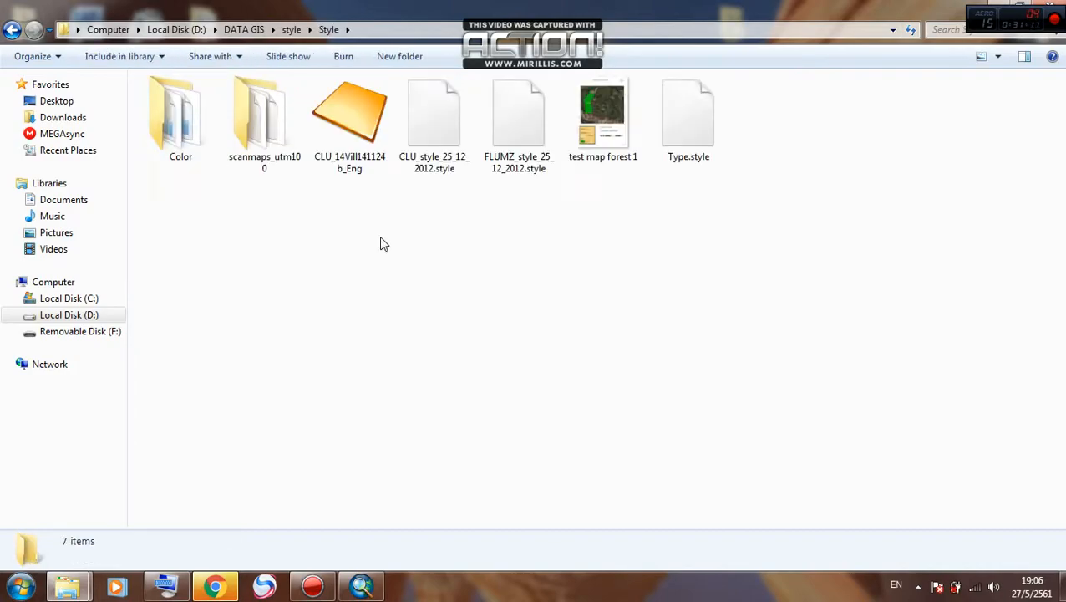
# - Open the exported "test map forest 1" JPEG to check the map, dismissing the viewer's update offer, and return to the desktop
pyautogui.click(605, 115)
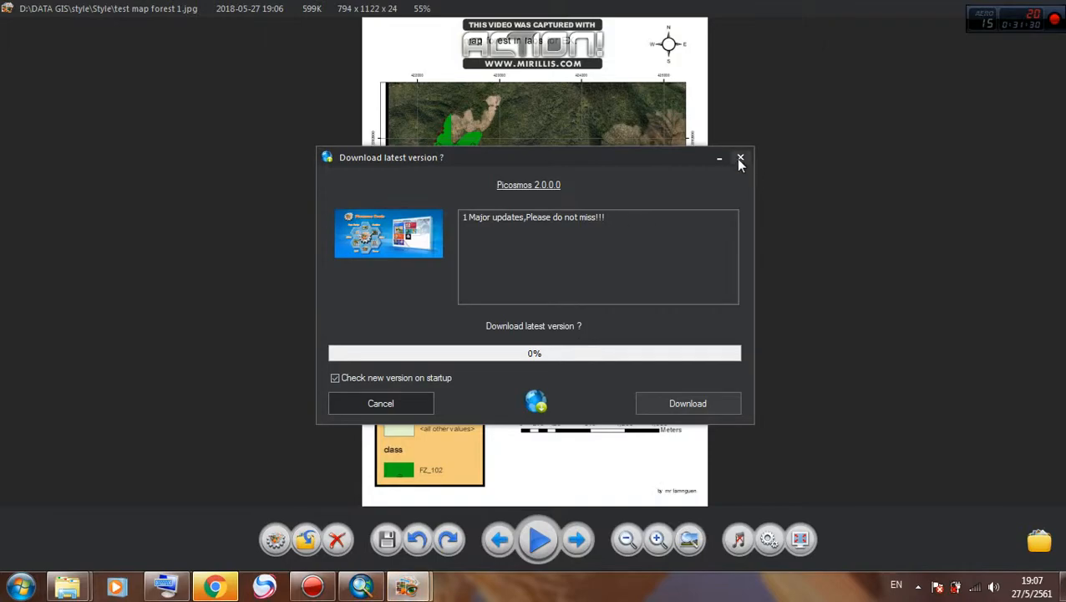
pyautogui.click(740, 159)
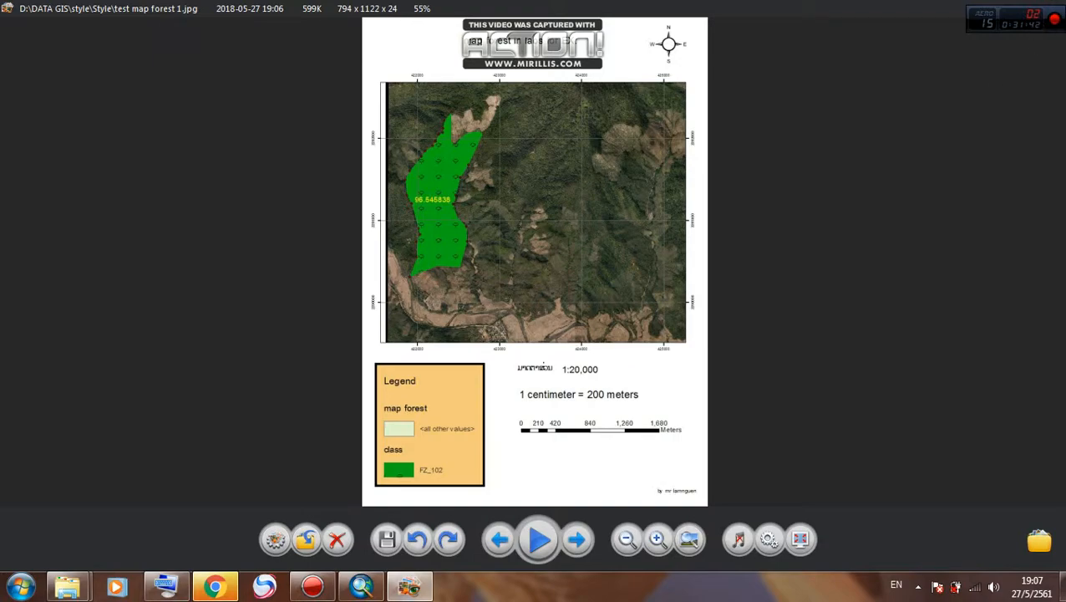
pyautogui.press('Escape')
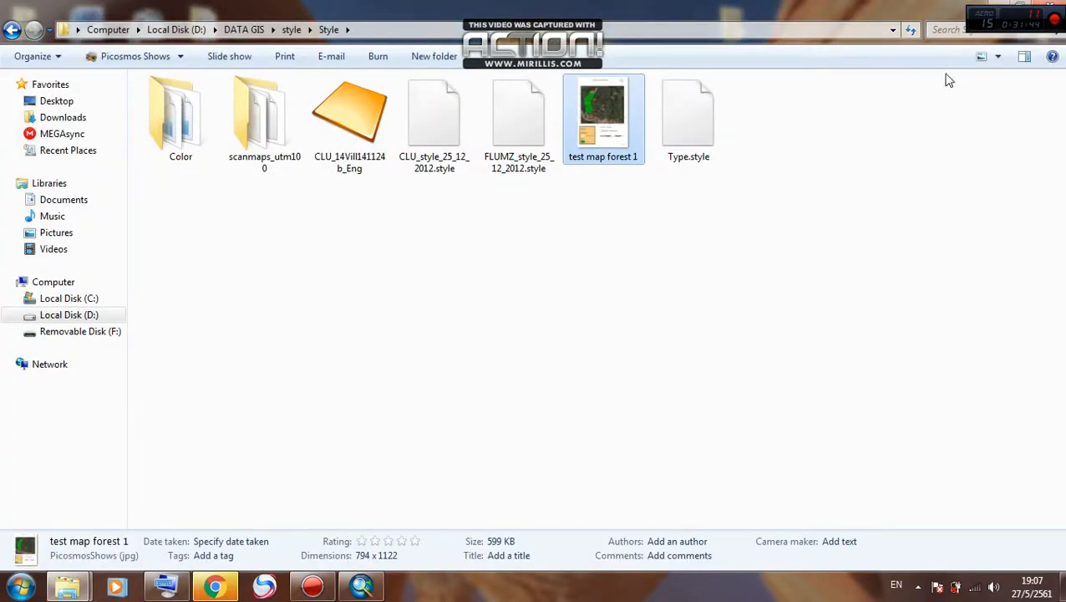
pyautogui.click(1009, 11)
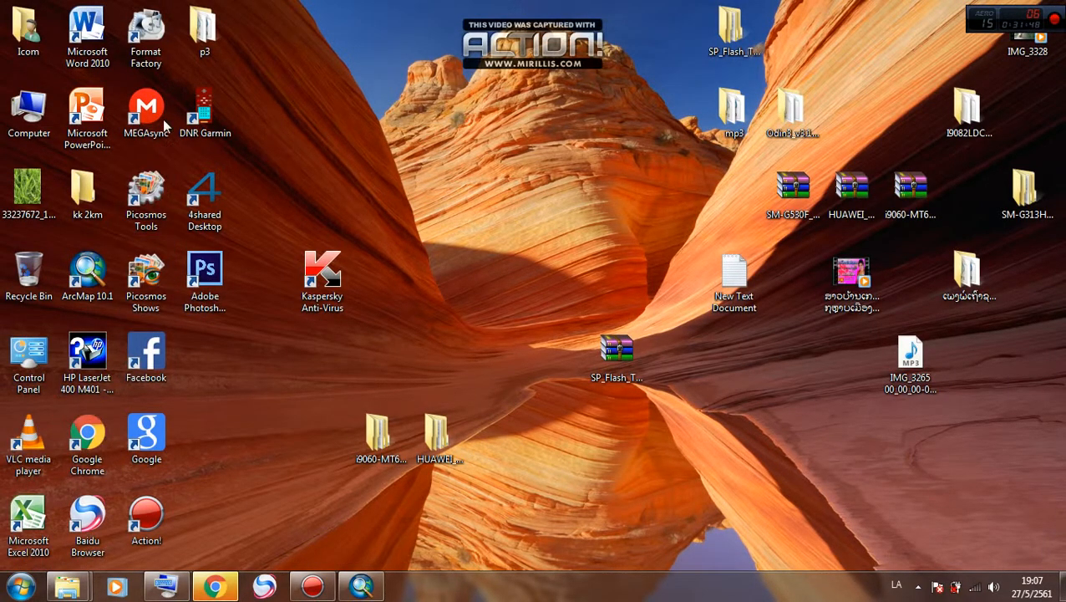
# - Open Microsoft Word, dismiss the activation wizard and write "Thank you for you see" in the blank document
pyautogui.doubleClick(98, 31)
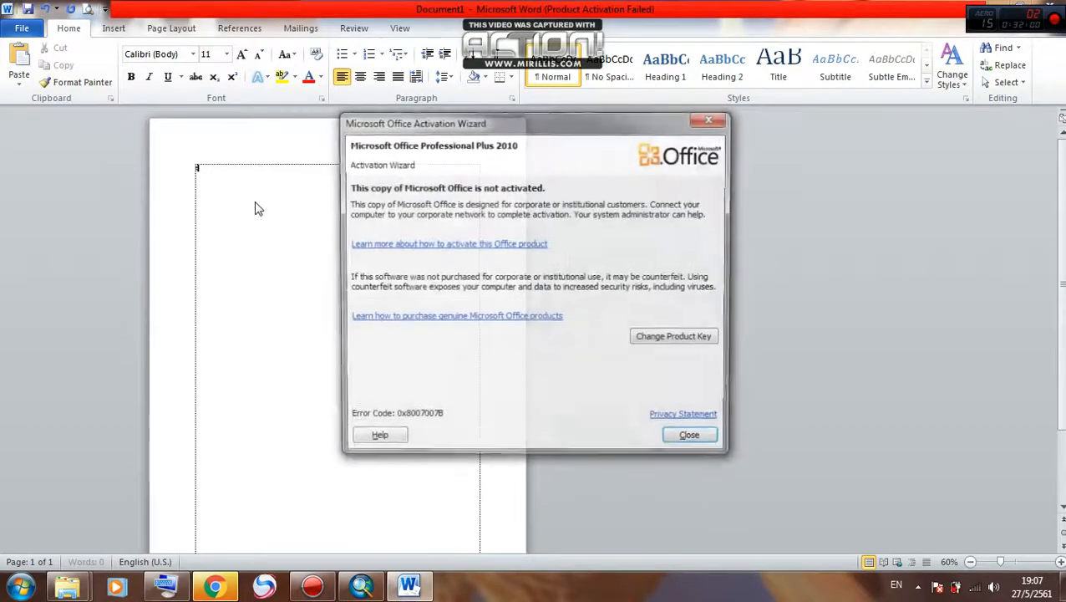
pyautogui.click(692, 442)
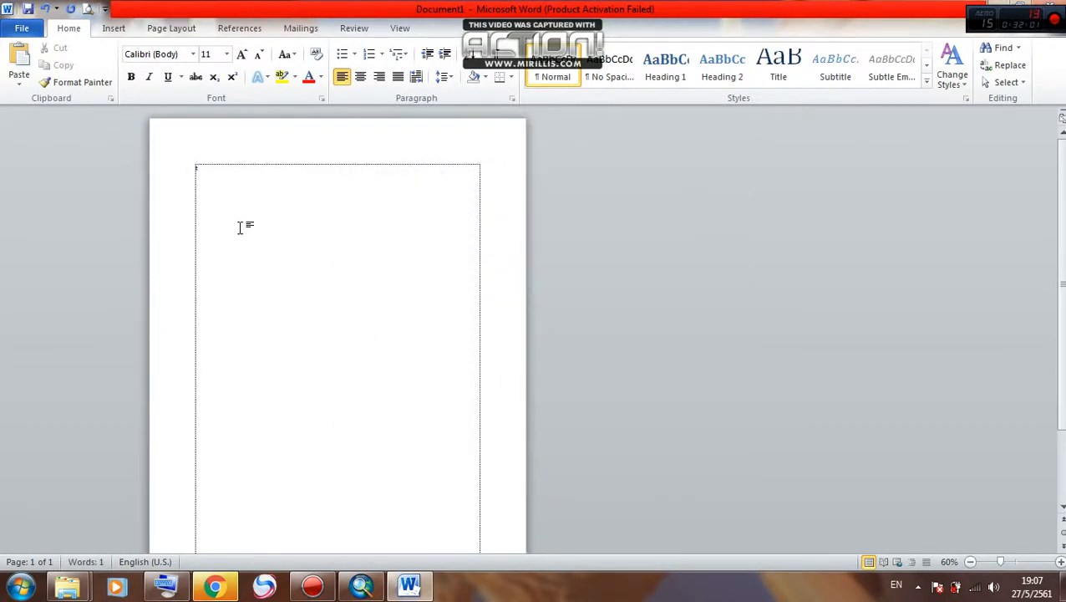
pyautogui.write('than')
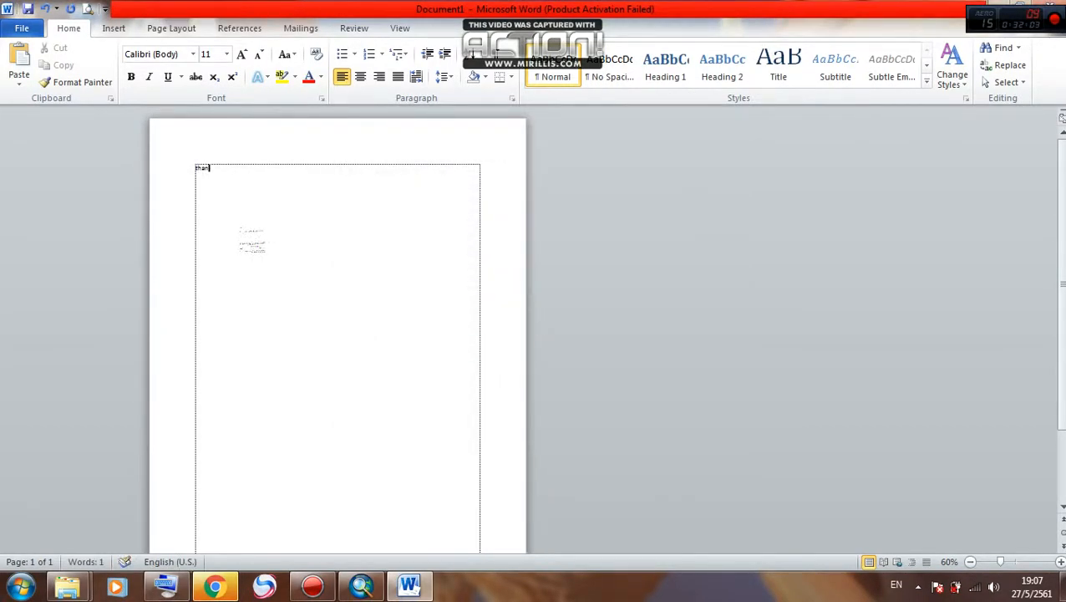
pyautogui.write('k you for you see')
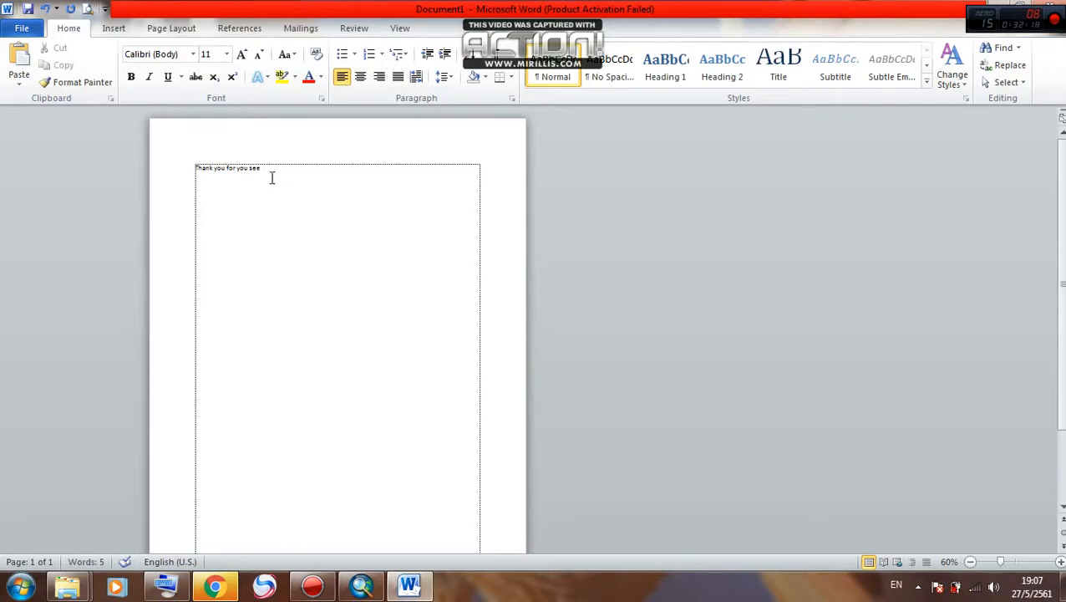
# - Enlarge the thank-you line to font size 28 and make it bold
pyautogui.moveTo(272, 177); pyautogui.dragTo(188, 167)
pyautogui.doubleClick(242, 55)
pyautogui.doubleClick(241, 55)
pyautogui.click(242, 55)
pyautogui.doubleClick(241, 56)
pyautogui.click(241, 55)
pyautogui.click(241, 55)
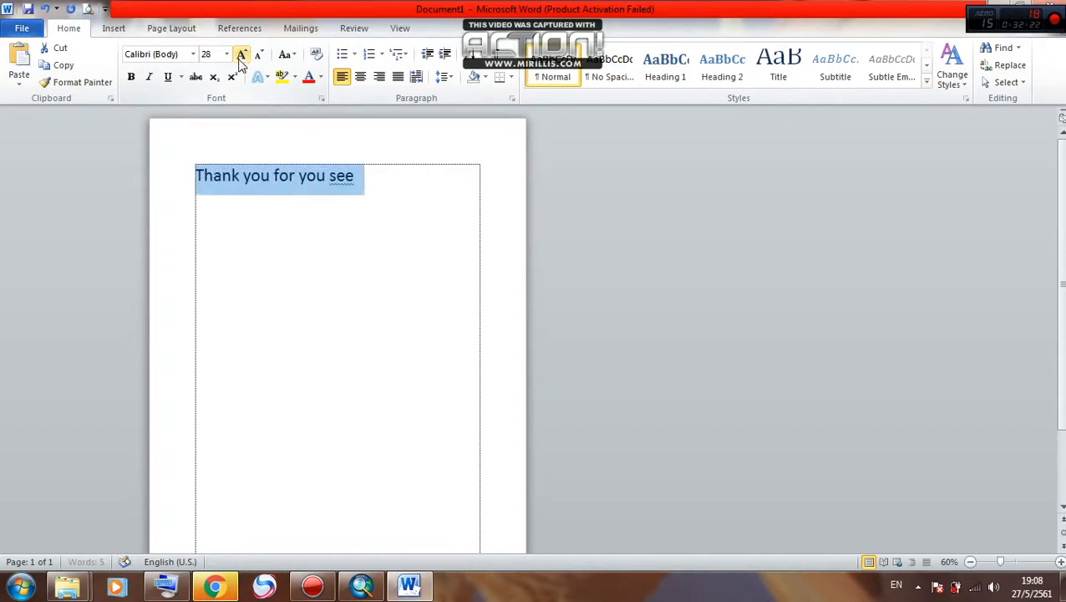
pyautogui.click(130, 76)
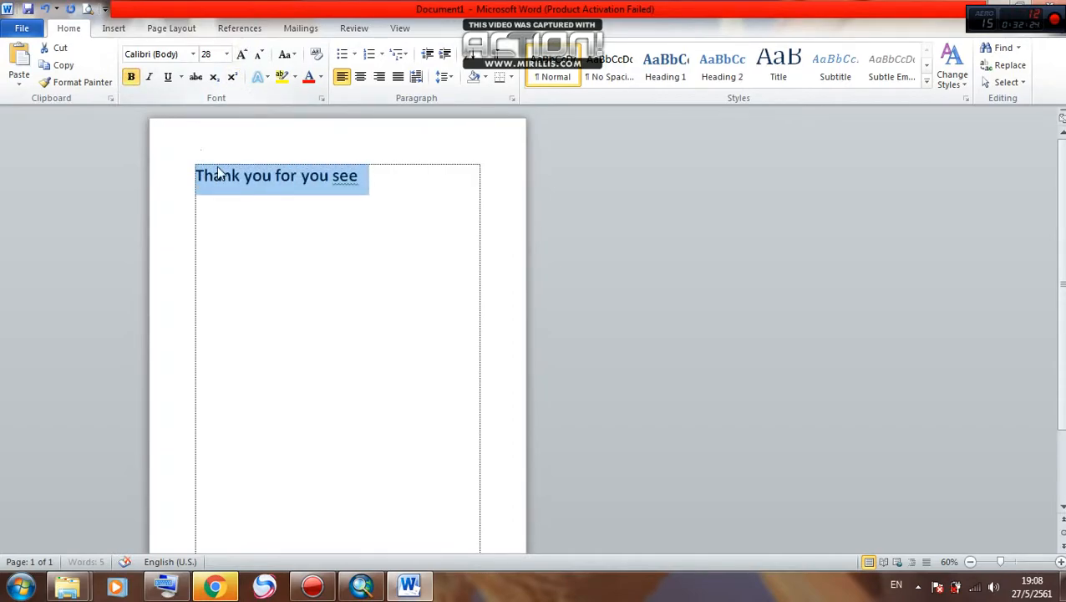
# - Replace the whole thank-you line with the text "Bey"
pyautogui.click(251, 192)
pyautogui.click(398, 188)
pyautogui.press('BackSpace')
pyautogui.moveTo(373, 174); pyautogui.dragTo(188, 185)
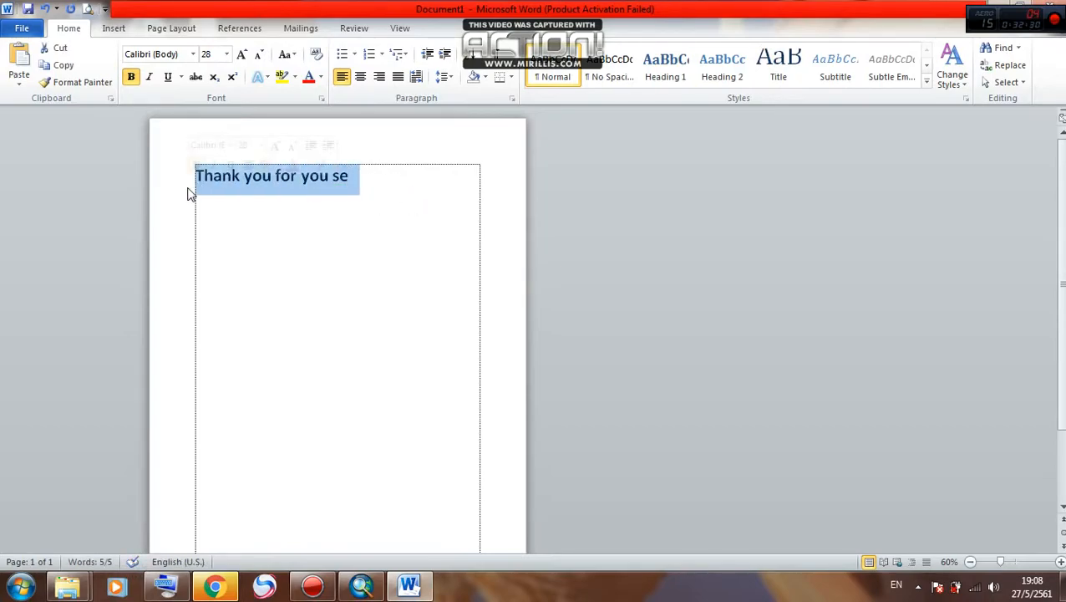
pyautogui.write('B')
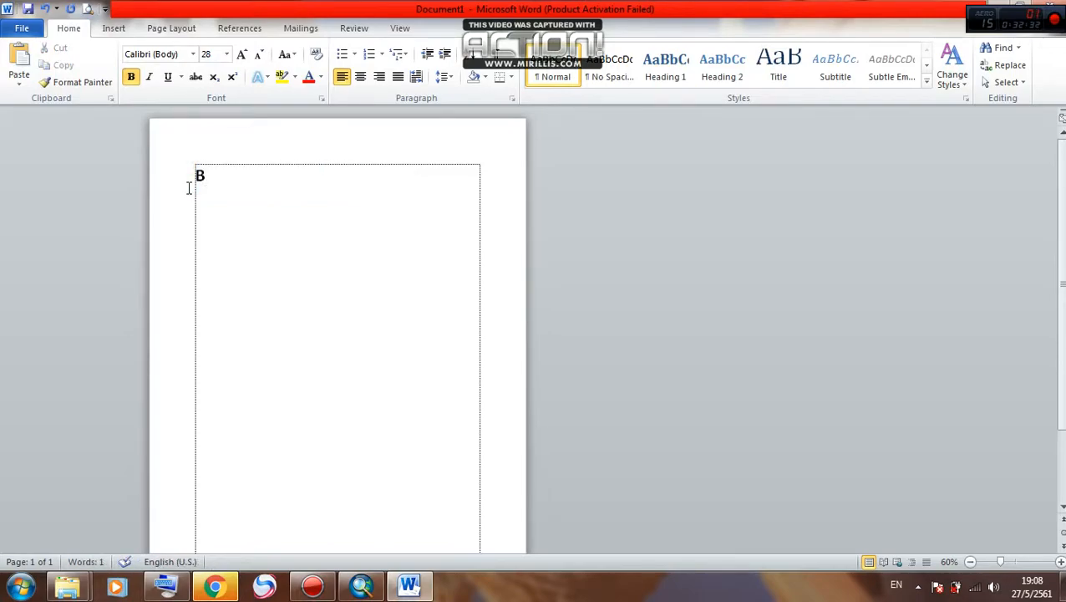
pyautogui.write('ey')
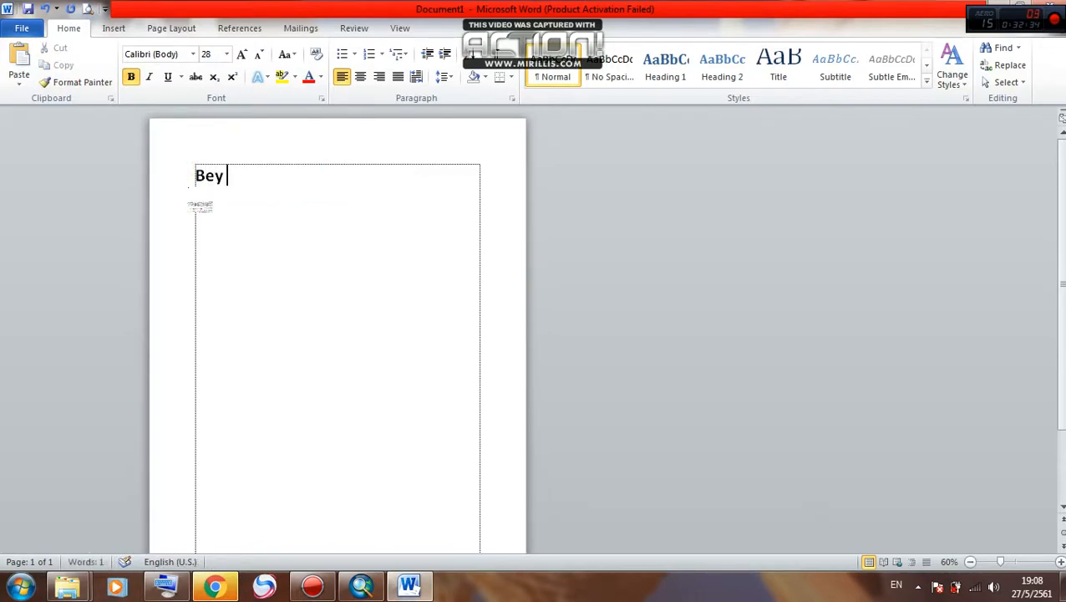